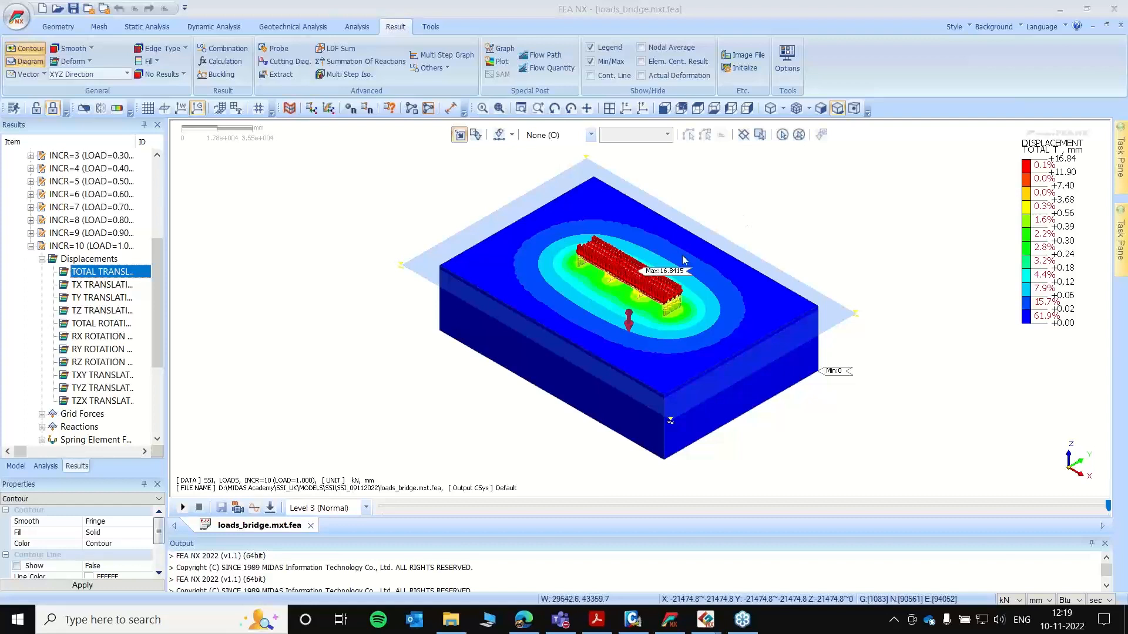
- Switch to midas Civil and bring up the bridge model with its pile foundations
{"action": "mouse_move", "coordinate": [642, 304]}
{"action": "middle_mouse_down"}
{"action": "mouse_move", "coordinate": [667, 225]}
{"action": "mouse_move", "coordinate": [631, 285]}
{"action": "middle_mouse_up"}
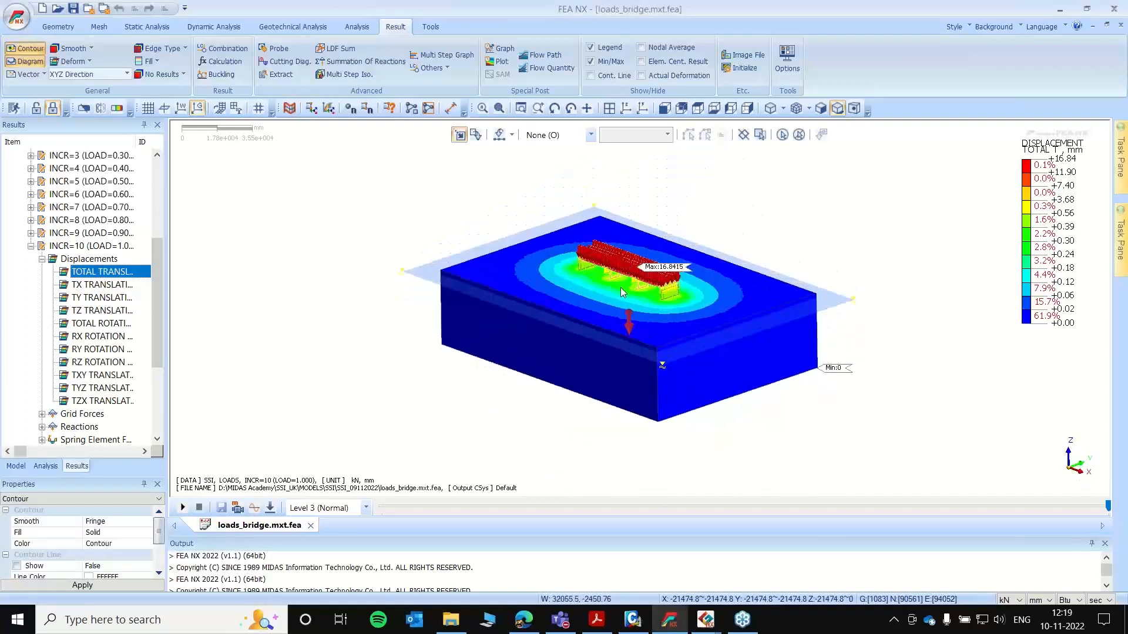
{"action": "middle_click_drag", "start_coordinate": [666, 363], "coordinate": [683, 446]}
{"action": "left_click", "coordinate": [632, 619]}
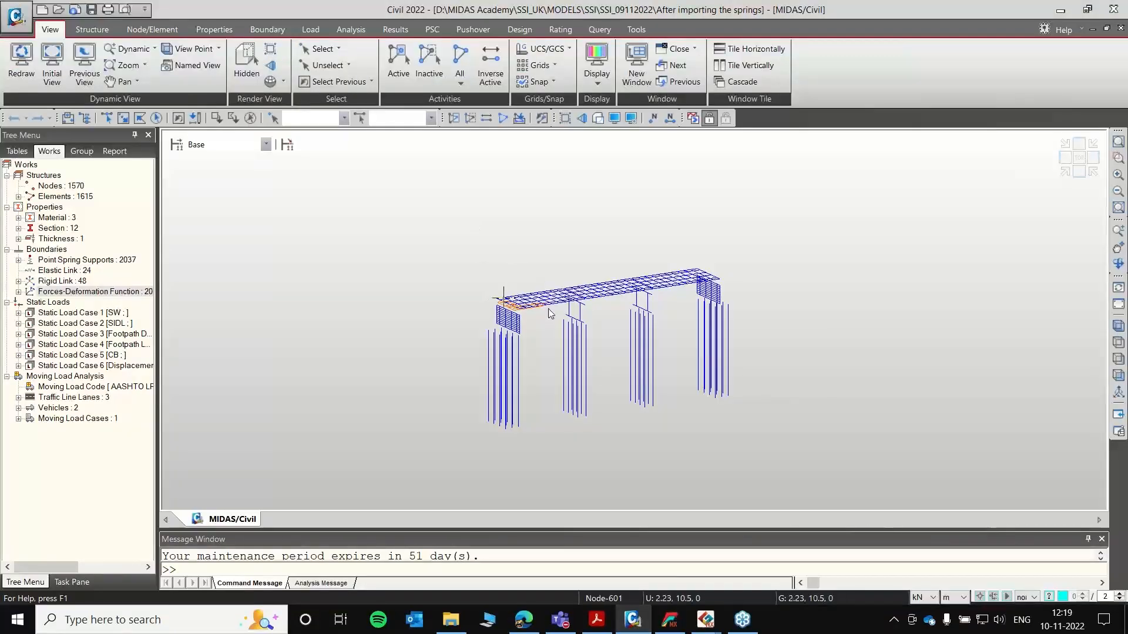
{"action": "scroll", "coordinate": [622, 362], "scroll_direction": "up", "scroll_amount": 3}
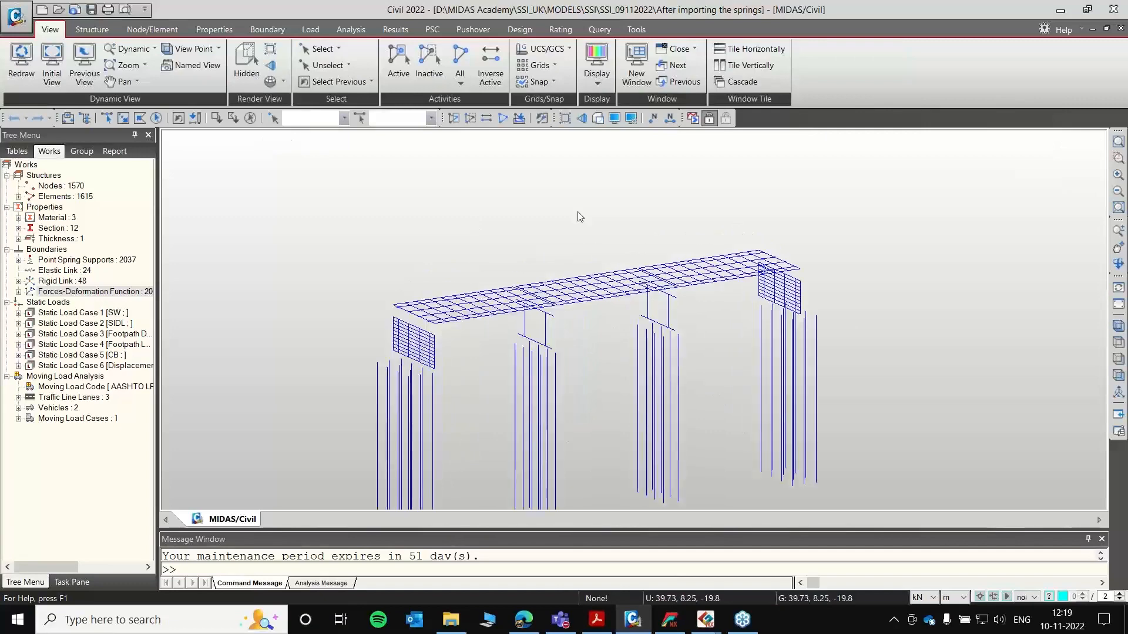
{"action": "scroll", "coordinate": [577, 200], "scroll_direction": "up", "scroll_amount": 1}
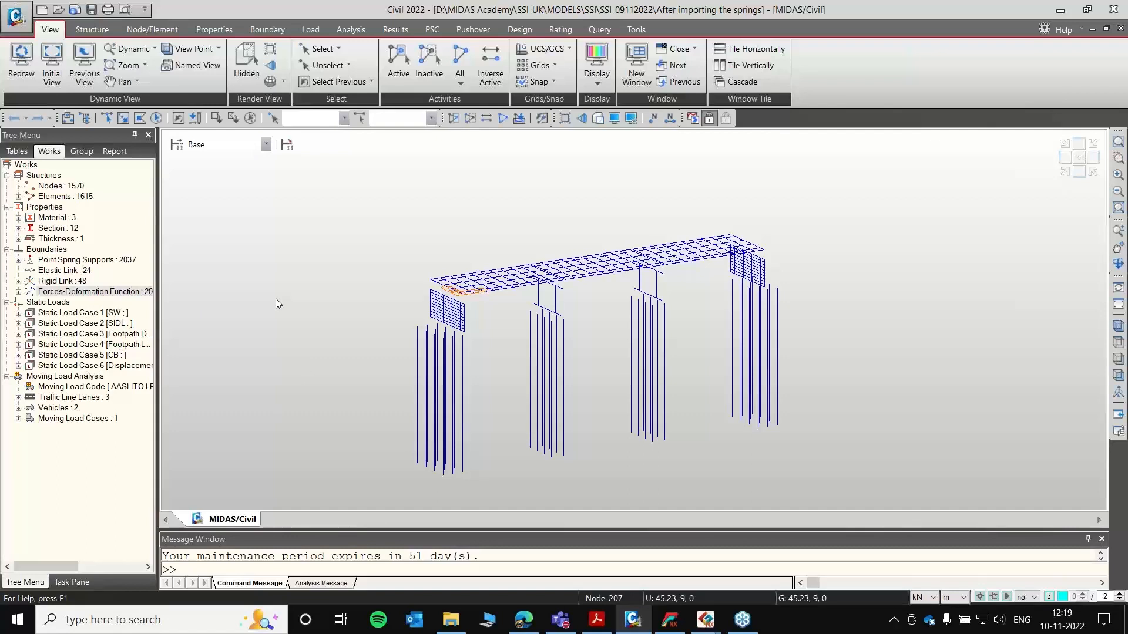
- Export the bridge model as an MXT file for FEA/GTS named ABCD in the SSI_09112022 folder
{"action": "left_click", "coordinate": [12, 19]}
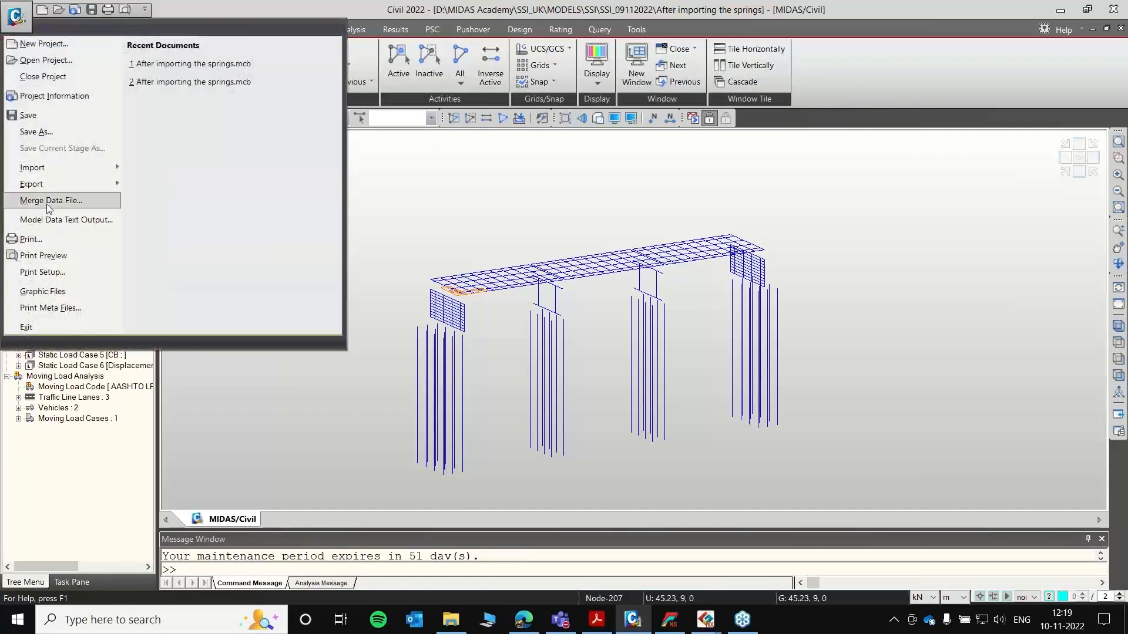
{"action": "mouse_move", "coordinate": [72, 185]}
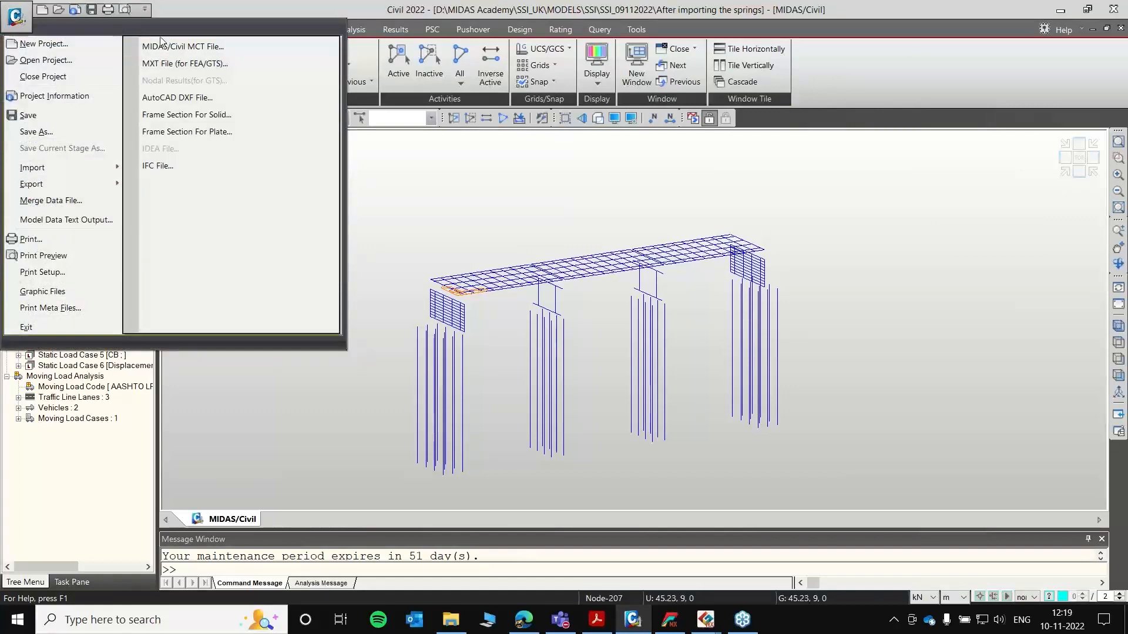
{"action": "left_click", "coordinate": [220, 62]}
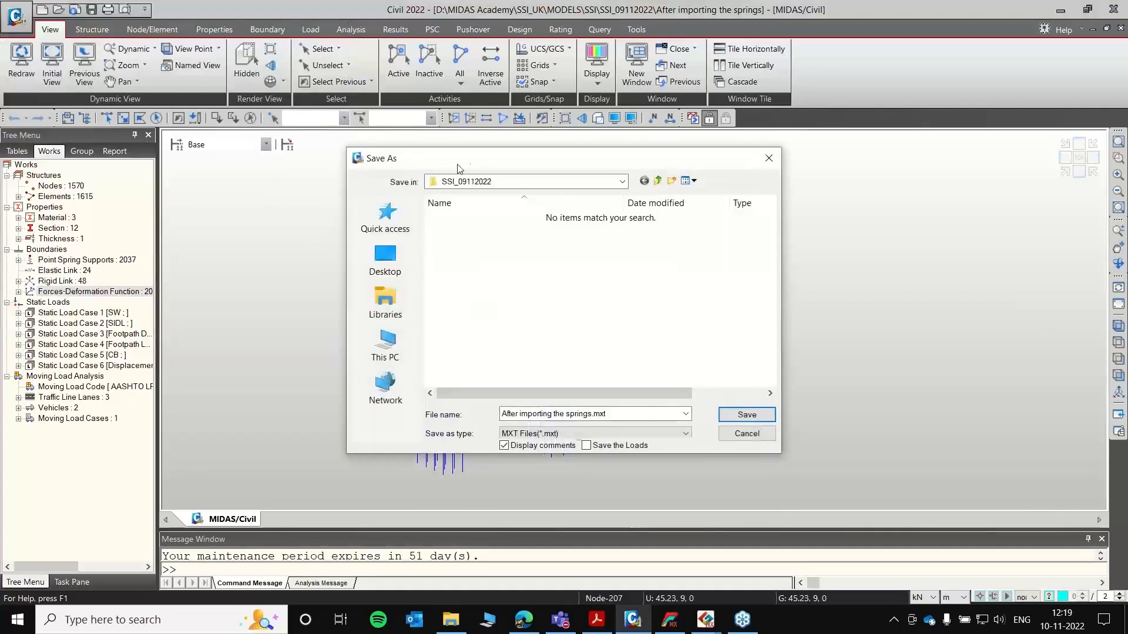
{"action": "left_click", "coordinate": [533, 386]}
{"action": "type", "text": "ABCD"}
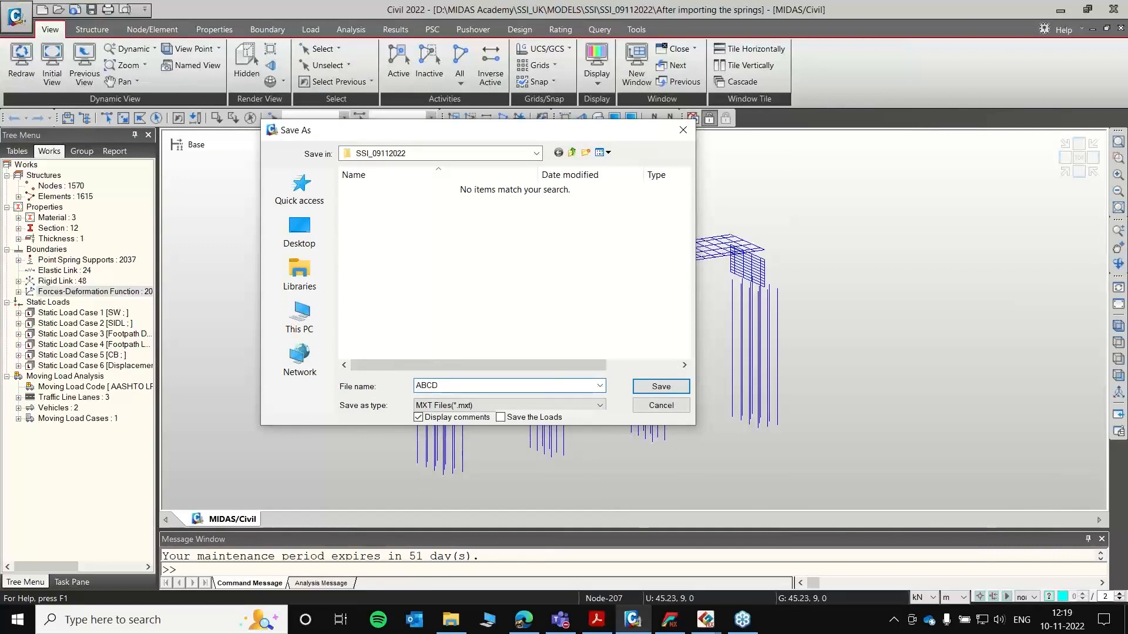
{"action": "left_click", "coordinate": [661, 386]}
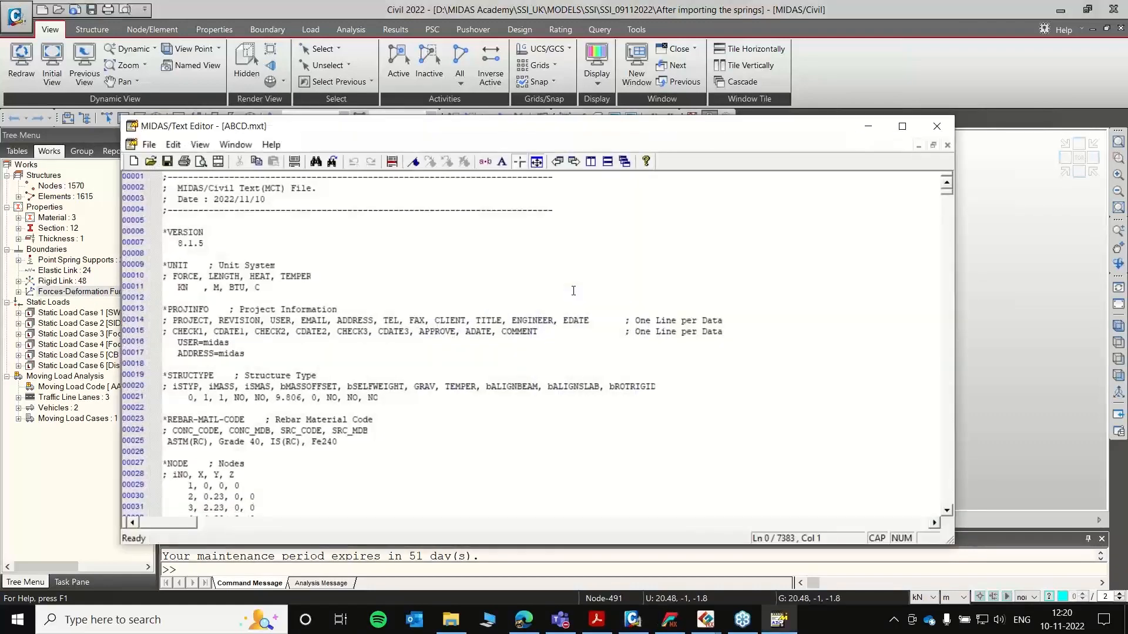
- Look through the exported ABCD.mxt text down to the multi-linear point spring data, and close the text editor
{"action": "left_click_drag", "start_coordinate": [478, 126], "coordinate": [482, 77]}
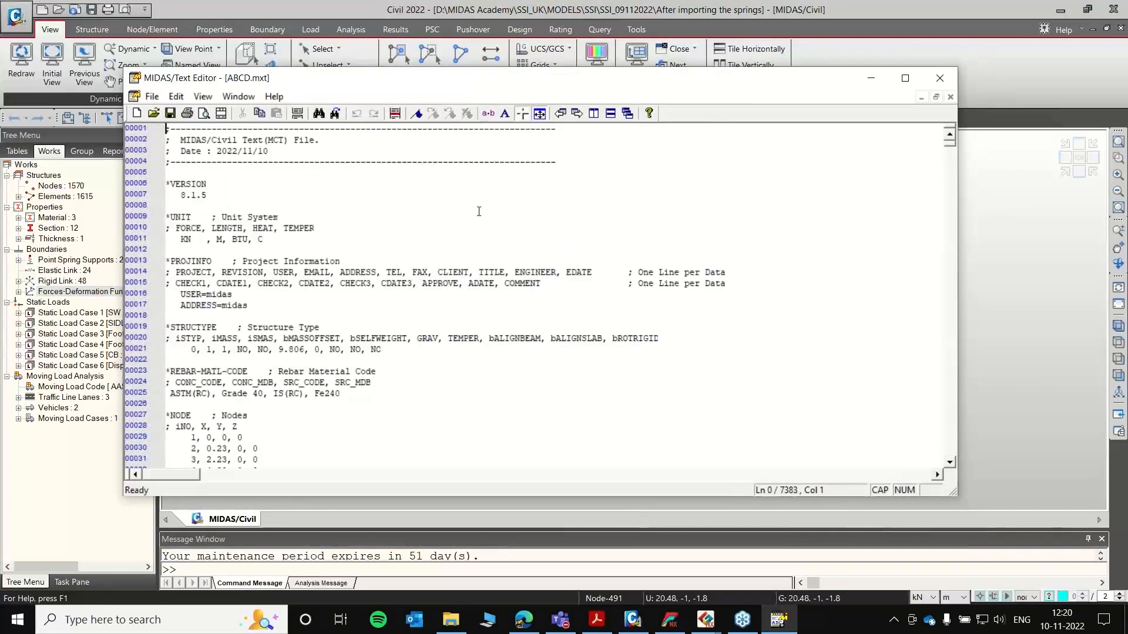
{"action": "scroll", "coordinate": [479, 212], "scroll_direction": "down", "scroll_amount": 7}
{"action": "scroll", "coordinate": [953, 153], "scroll_direction": "down", "scroll_amount": 5}
{"action": "left_click_drag", "start_coordinate": [953, 150], "coordinate": [938, 363]}
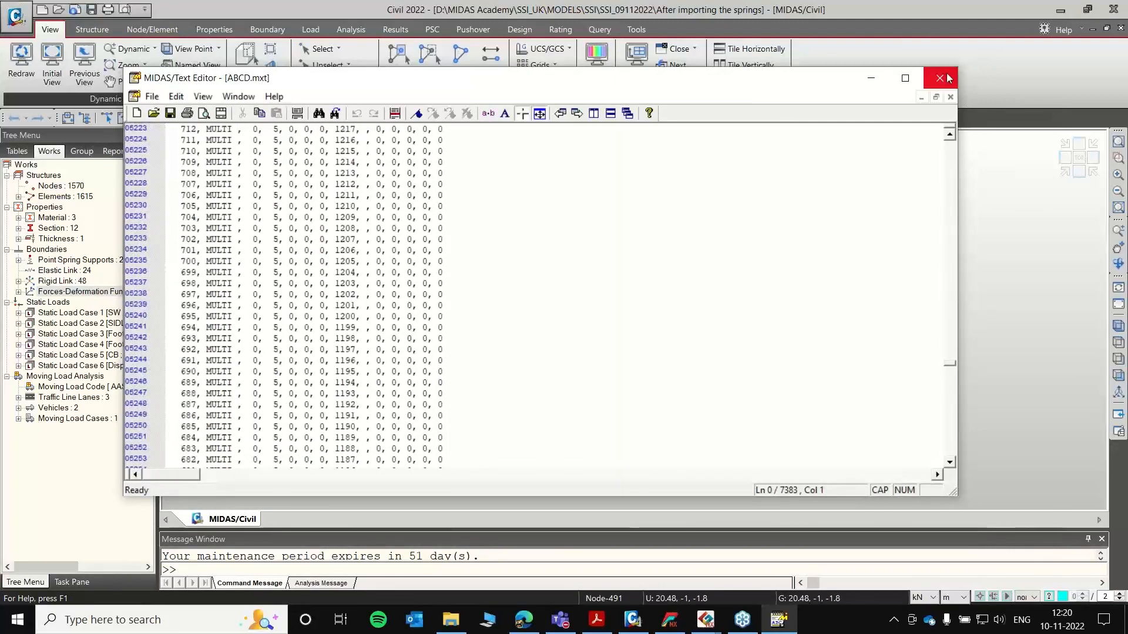
{"action": "scroll", "coordinate": [350, 337], "scroll_direction": "up", "scroll_amount": 5}
{"action": "scroll", "coordinate": [350, 336], "scroll_direction": "up", "scroll_amount": 20}
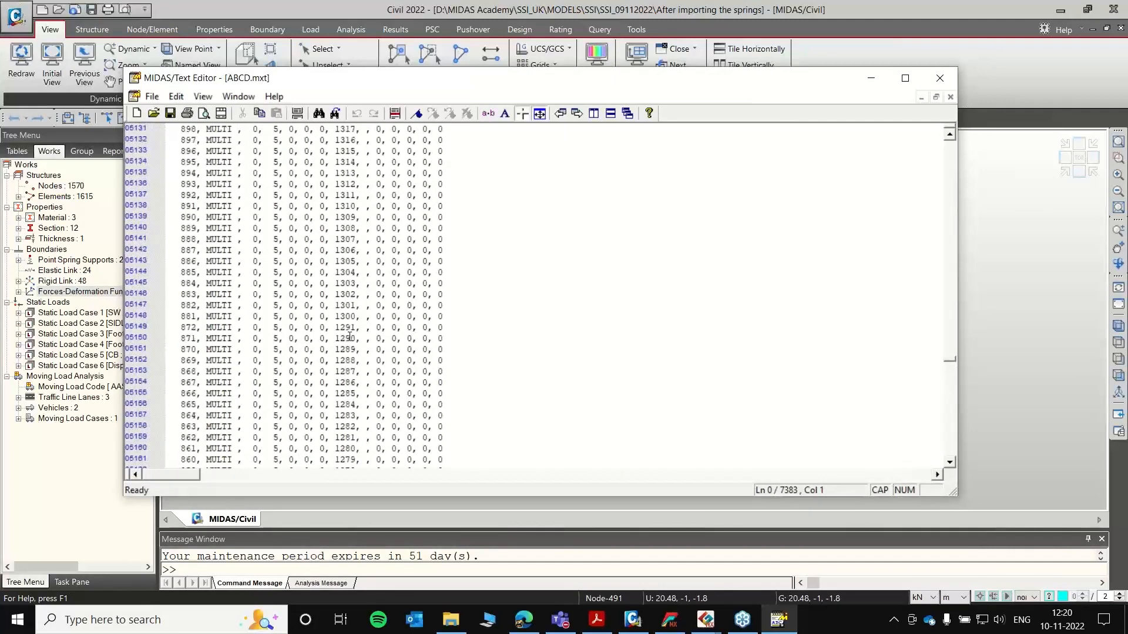
{"action": "scroll", "coordinate": [480, 274], "scroll_direction": "down", "scroll_amount": 20}
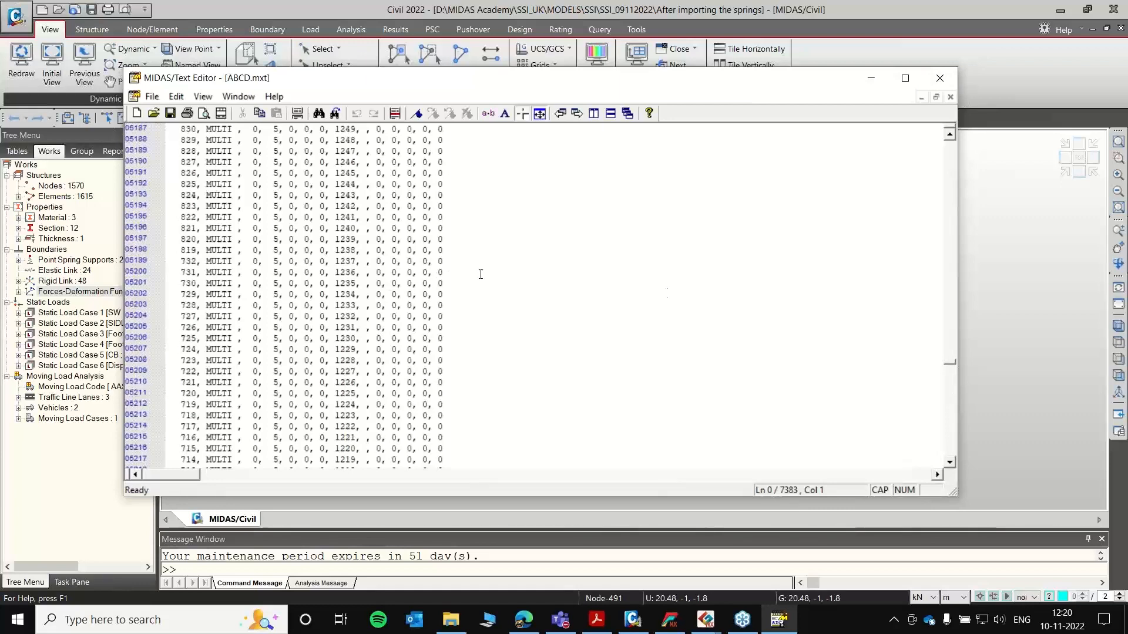
{"action": "scroll", "coordinate": [481, 274], "scroll_direction": "down", "scroll_amount": 20}
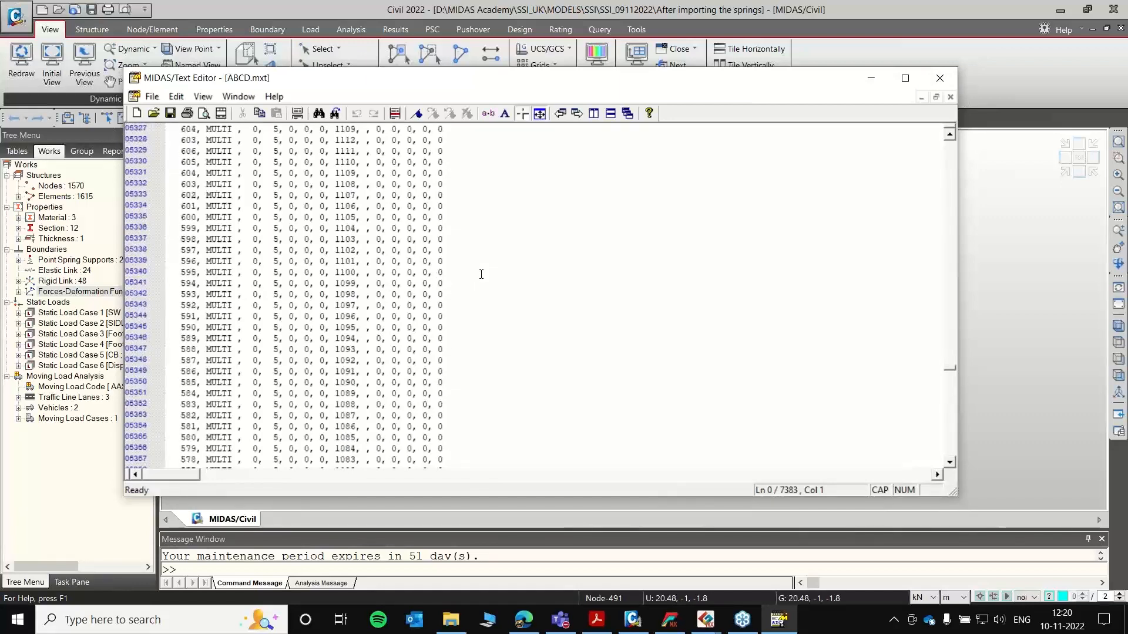
{"action": "left_click", "coordinate": [952, 72]}
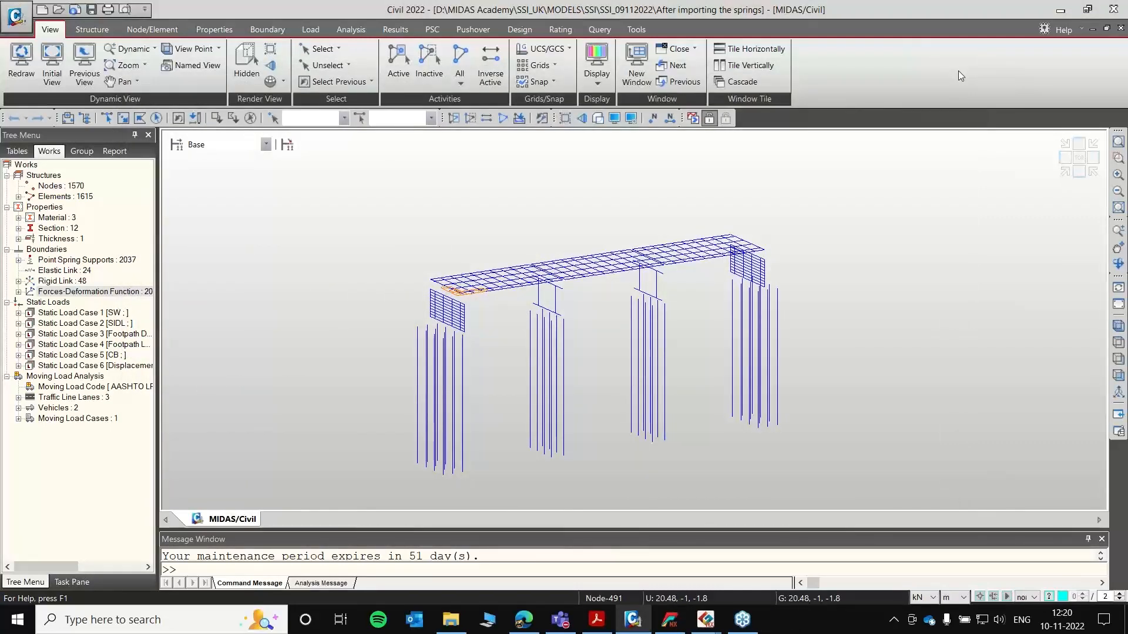
- Return to FEA NX and create a new 3D project with kN as the force unit and metres as length
{"action": "left_click", "coordinate": [1064, 10]}
{"action": "middle_click_drag", "start_coordinate": [562, 276], "coordinate": [742, 357]}
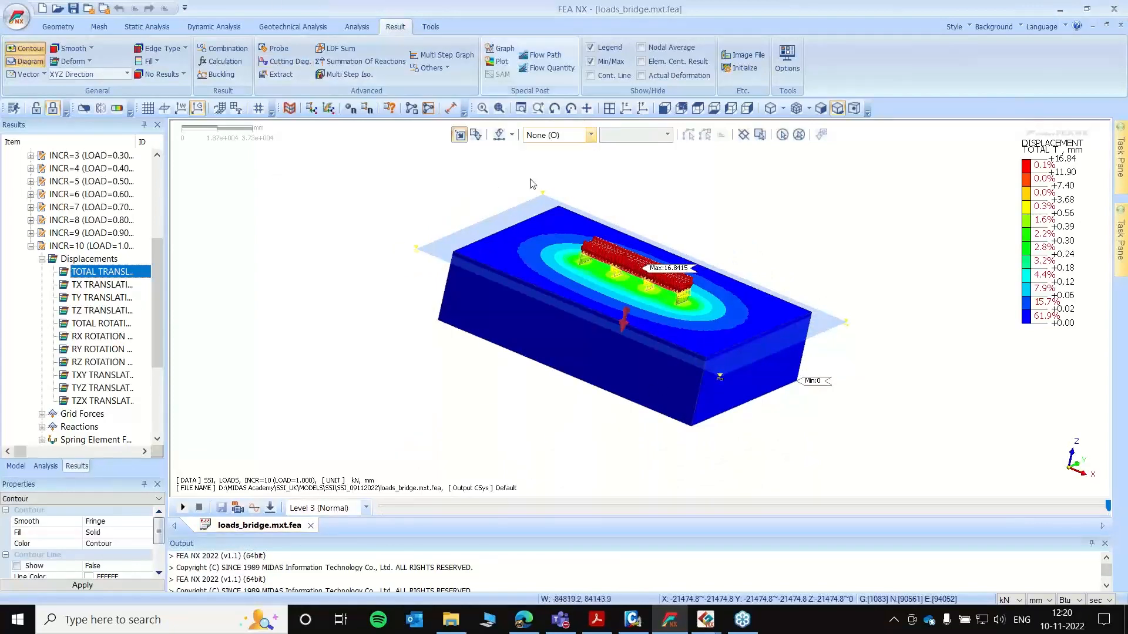
{"action": "left_click", "coordinate": [17, 17]}
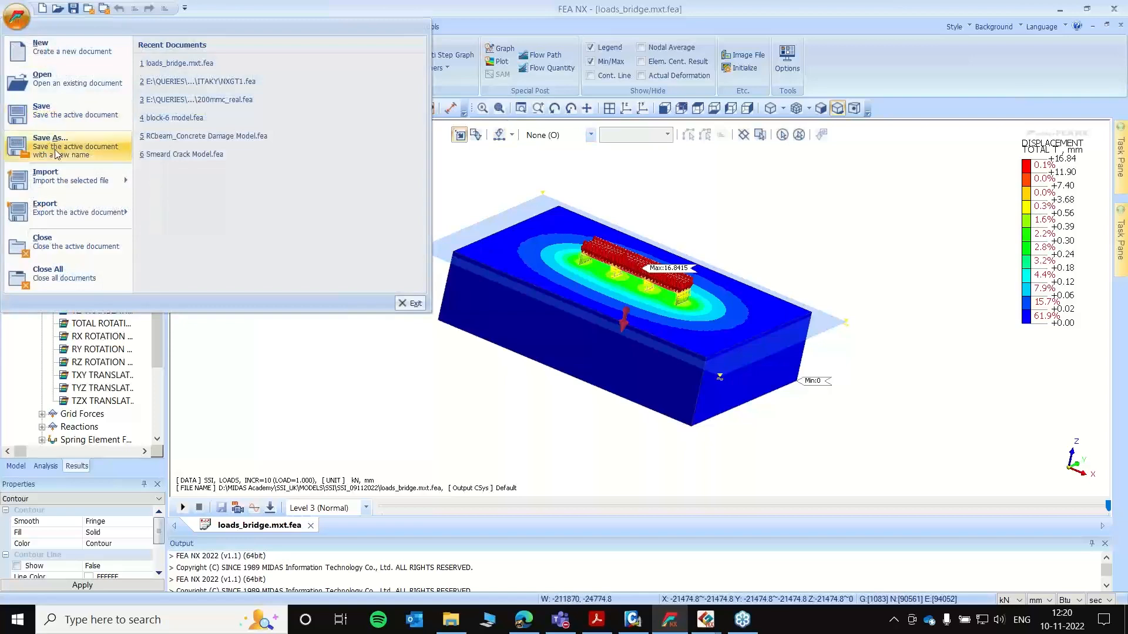
{"action": "left_click", "coordinate": [68, 56]}
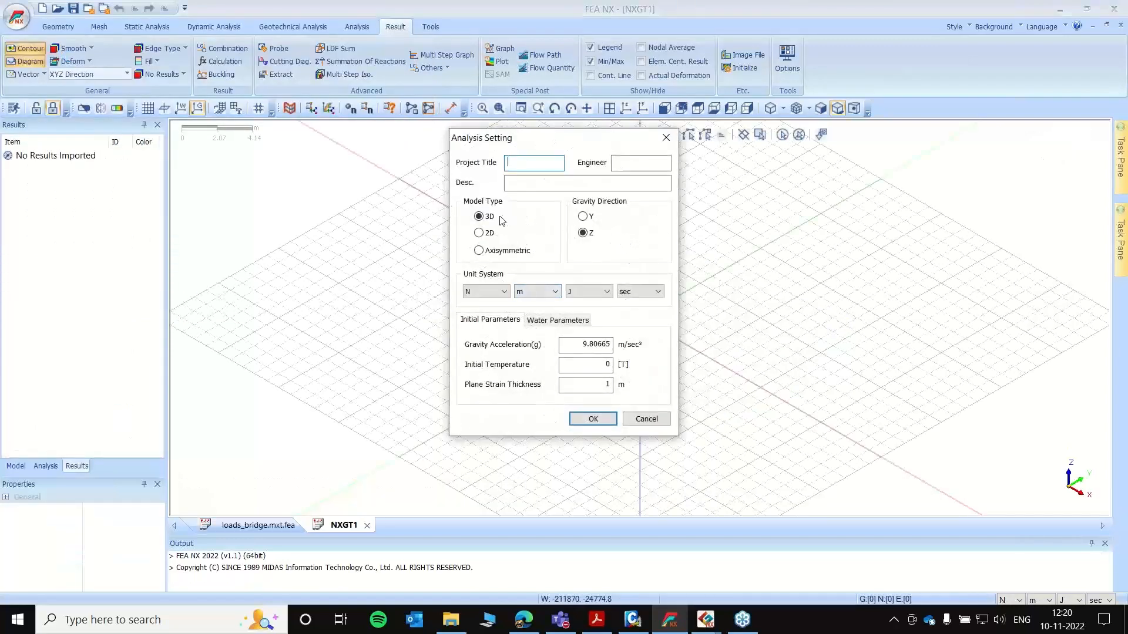
{"action": "left_click", "coordinate": [496, 292]}
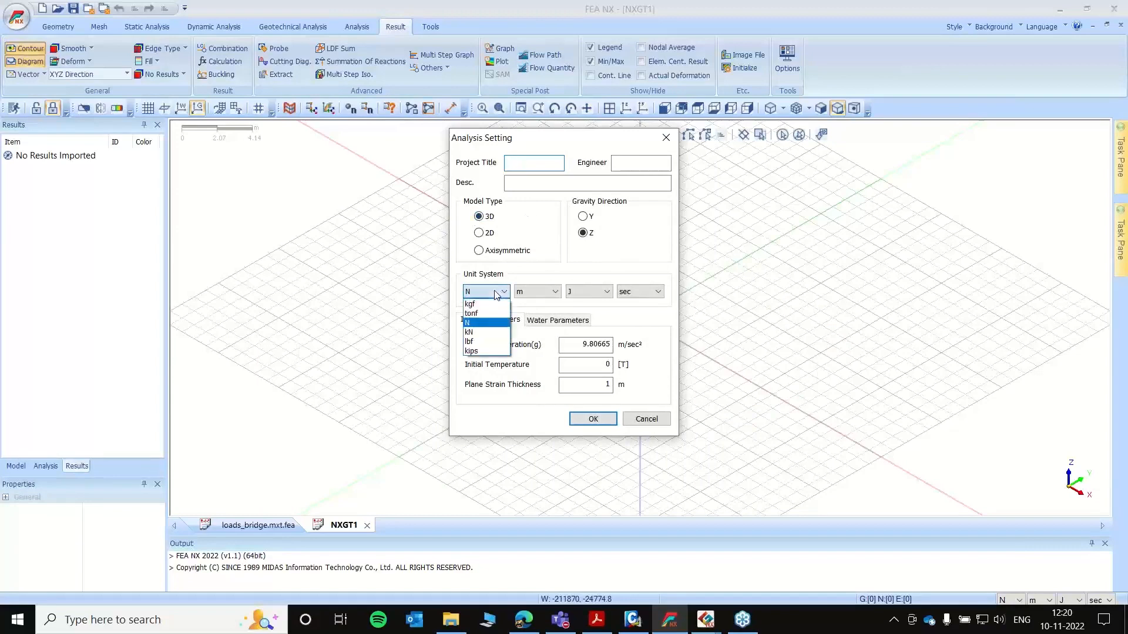
{"action": "left_click", "coordinate": [472, 332]}
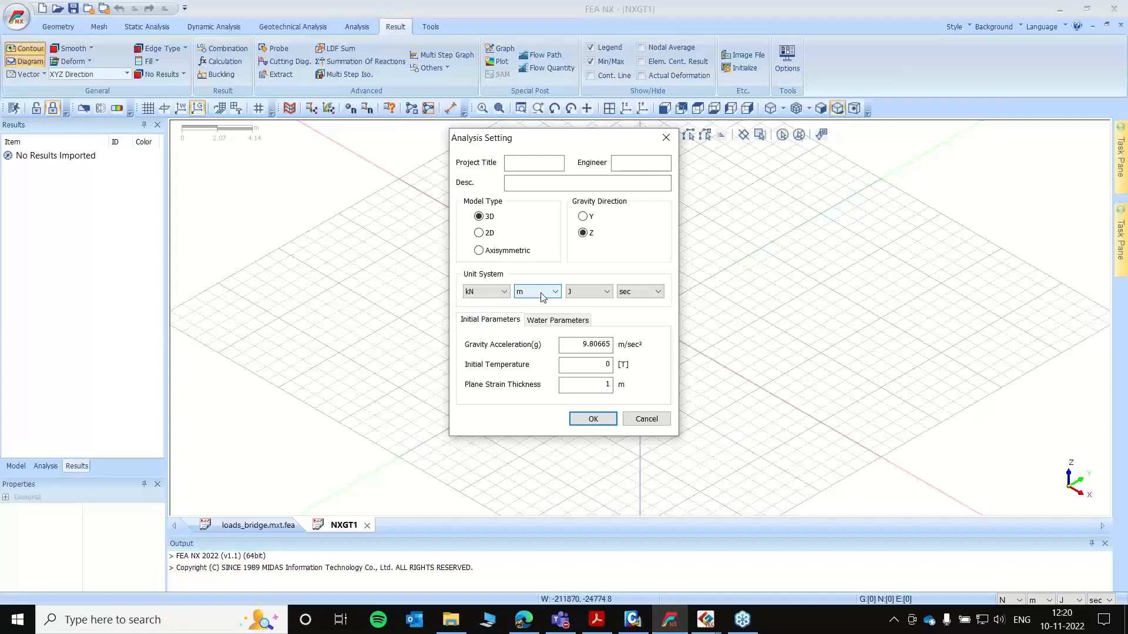
{"action": "left_click", "coordinate": [593, 419]}
{"action": "scroll", "coordinate": [679, 328], "scroll_direction": "up", "scroll_amount": 3}
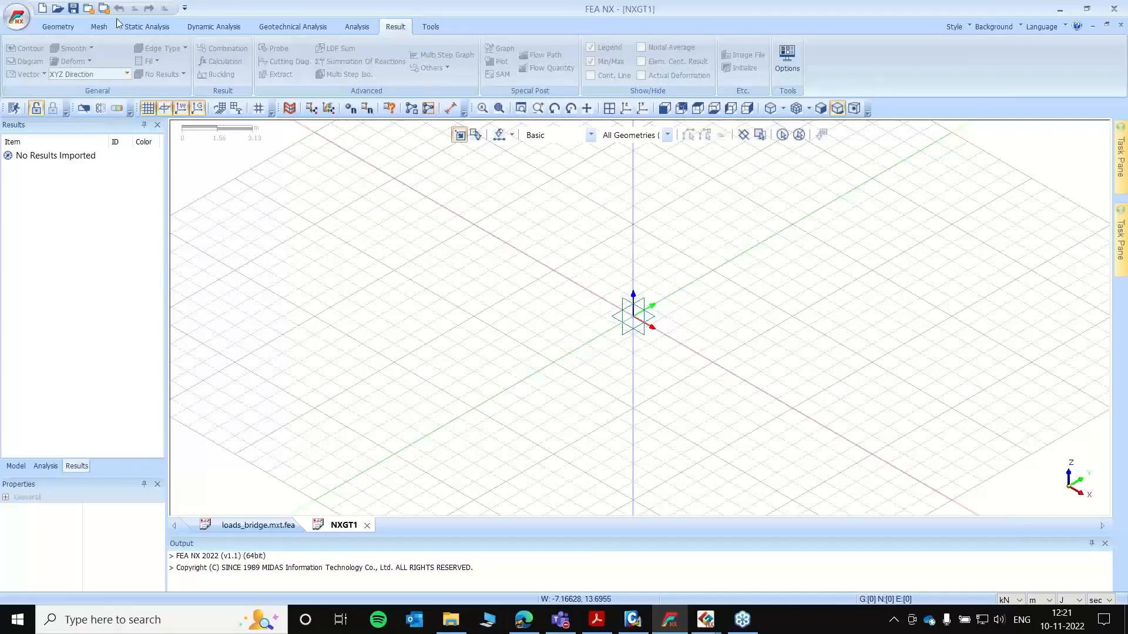
- Import the midas MXT file ABCD.mxt from the SSI_09112022 folder into FEA NX
{"action": "left_click", "coordinate": [20, 22]}
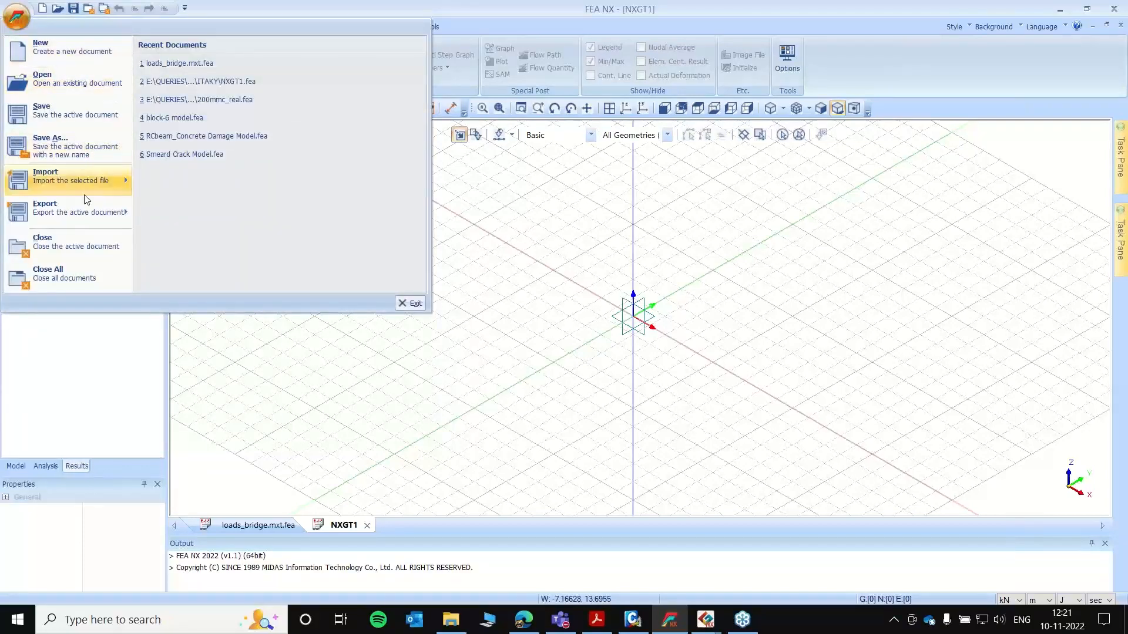
{"action": "mouse_move", "coordinate": [104, 186]}
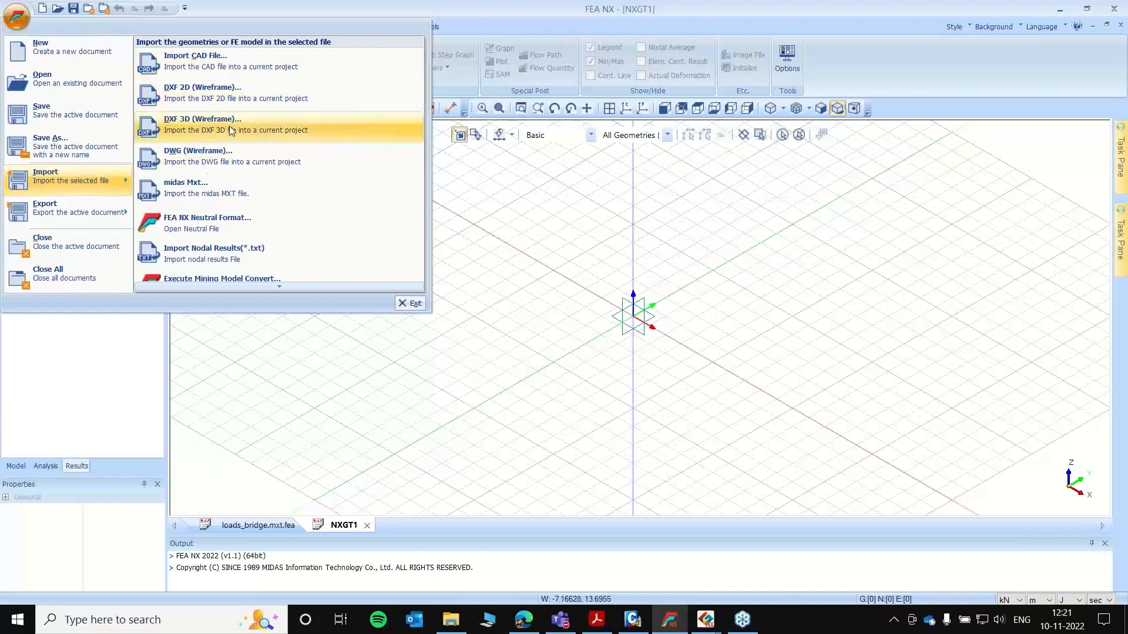
{"action": "scroll", "coordinate": [248, 160], "scroll_direction": "down", "scroll_amount": 1}
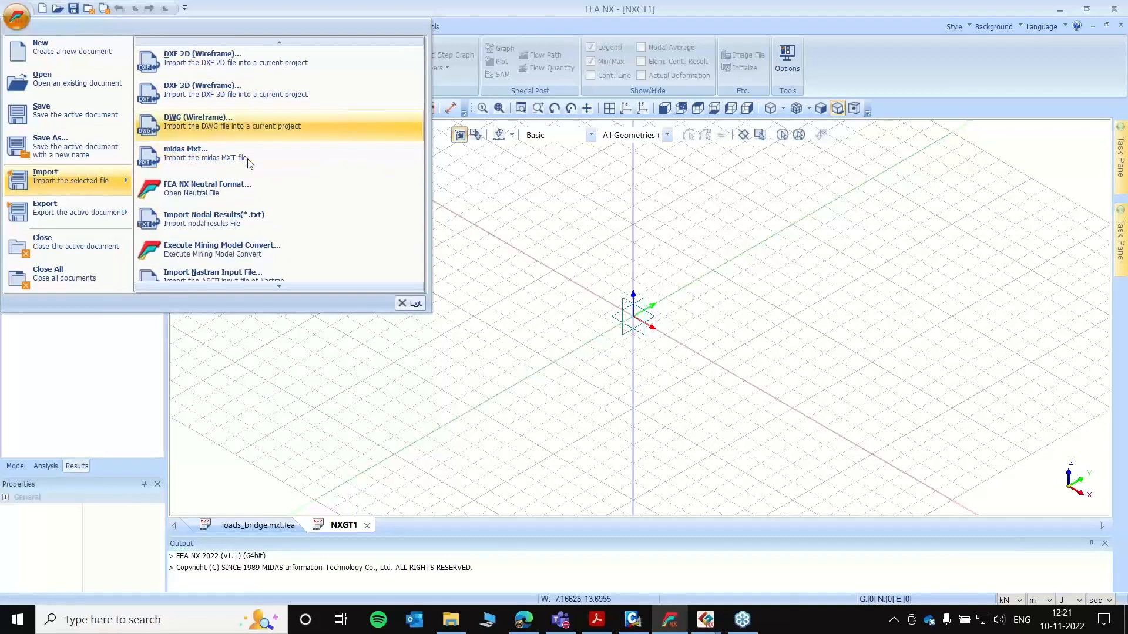
{"action": "scroll", "coordinate": [246, 158], "scroll_direction": "down", "scroll_amount": 1}
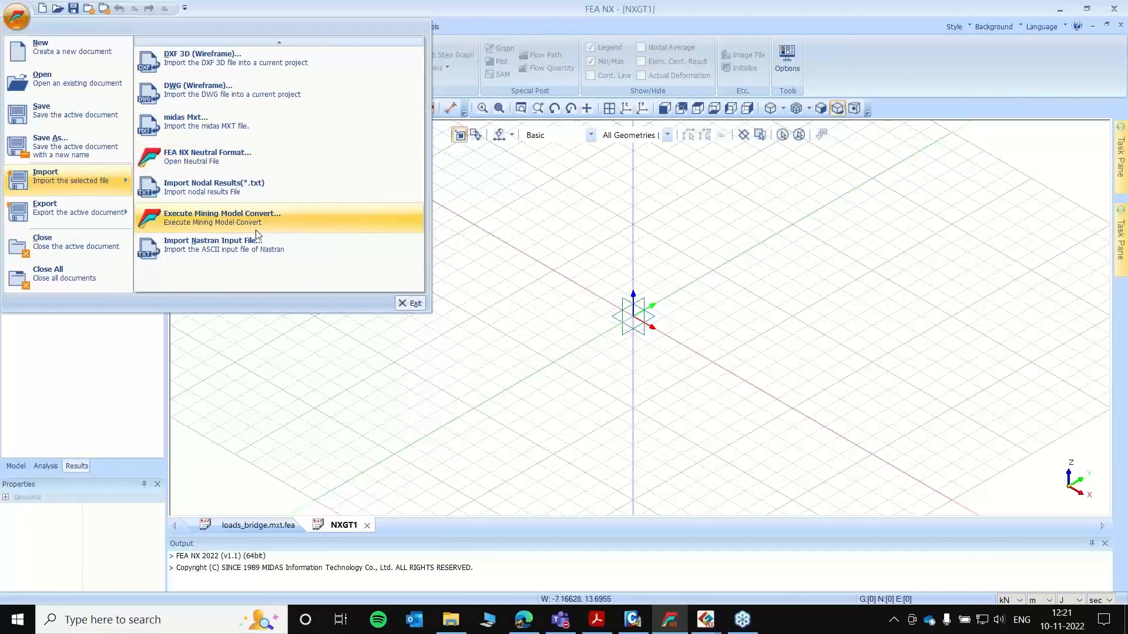
{"action": "scroll", "coordinate": [257, 233], "scroll_direction": "up", "scroll_amount": 1}
{"action": "scroll", "coordinate": [256, 232], "scroll_direction": "up", "scroll_amount": 1}
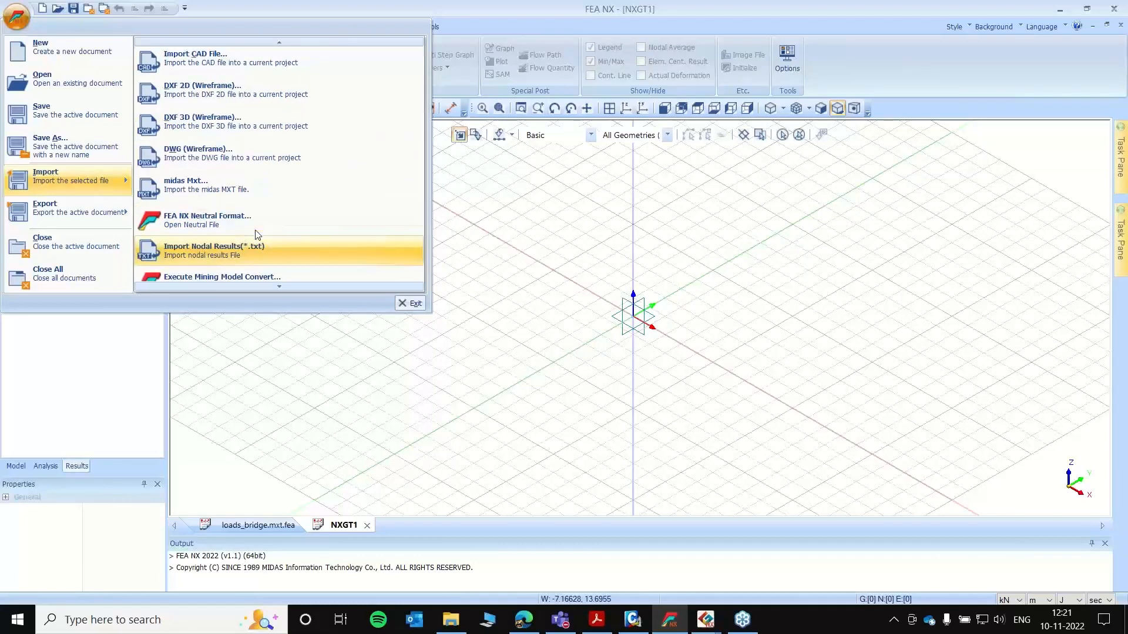
{"action": "left_click", "coordinate": [219, 190]}
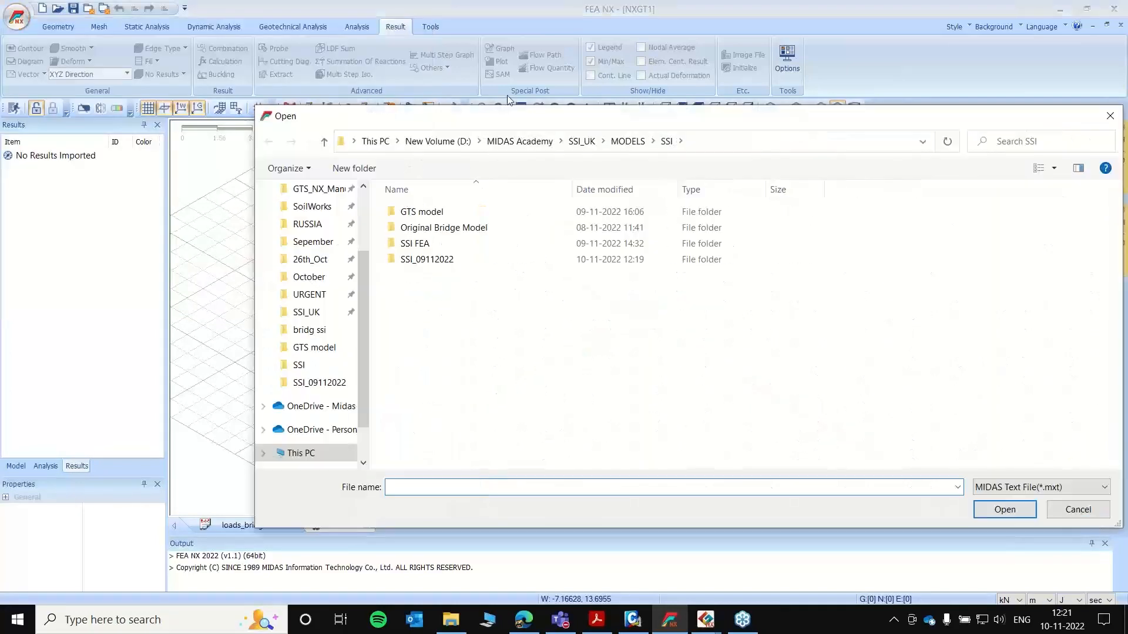
{"action": "left_click_drag", "start_coordinate": [512, 115], "coordinate": [405, 88]}
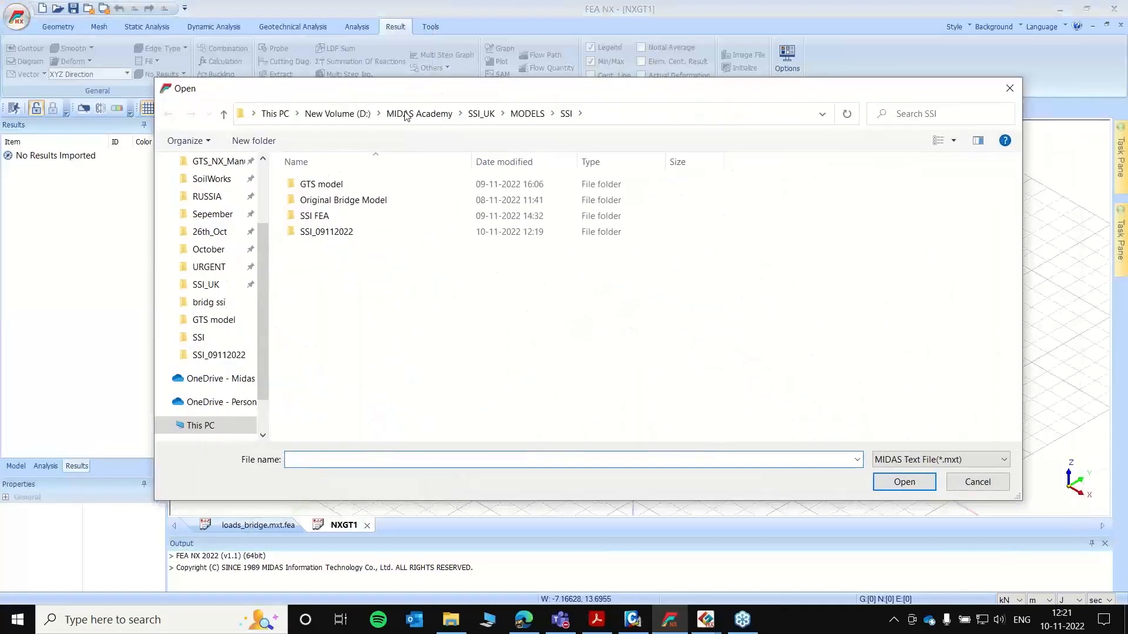
{"action": "double_click", "coordinate": [322, 233]}
{"action": "left_click", "coordinate": [319, 186]}
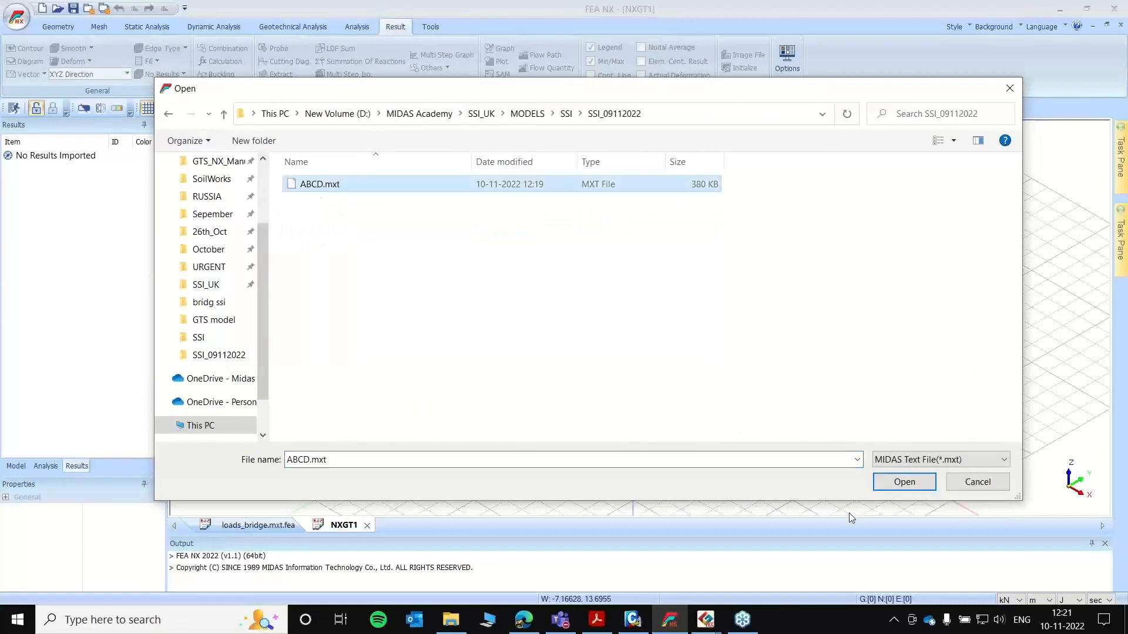
{"action": "left_click", "coordinate": [914, 487]}
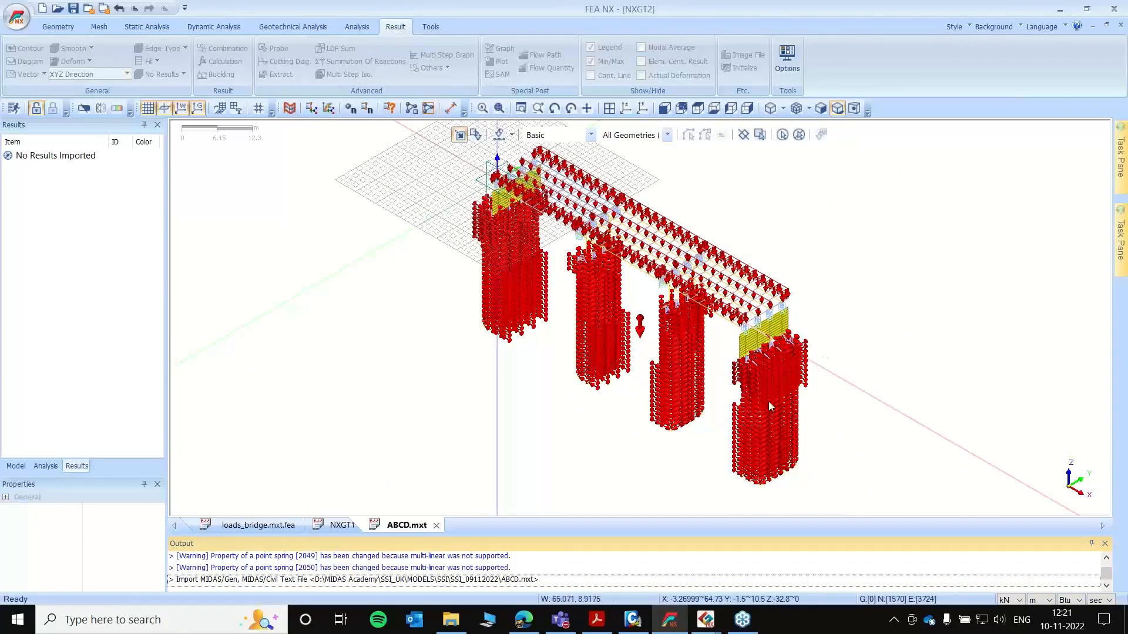
- Examine the imported bridge model and its mesh sets, including Cross Beam MVL, Span 1 Girders and Span1
{"action": "scroll", "coordinate": [763, 400], "scroll_direction": "up", "scroll_amount": 4}
{"action": "middle_click_drag", "start_coordinate": [760, 339], "coordinate": [827, 328]}
{"action": "left_click", "coordinate": [626, 109]}
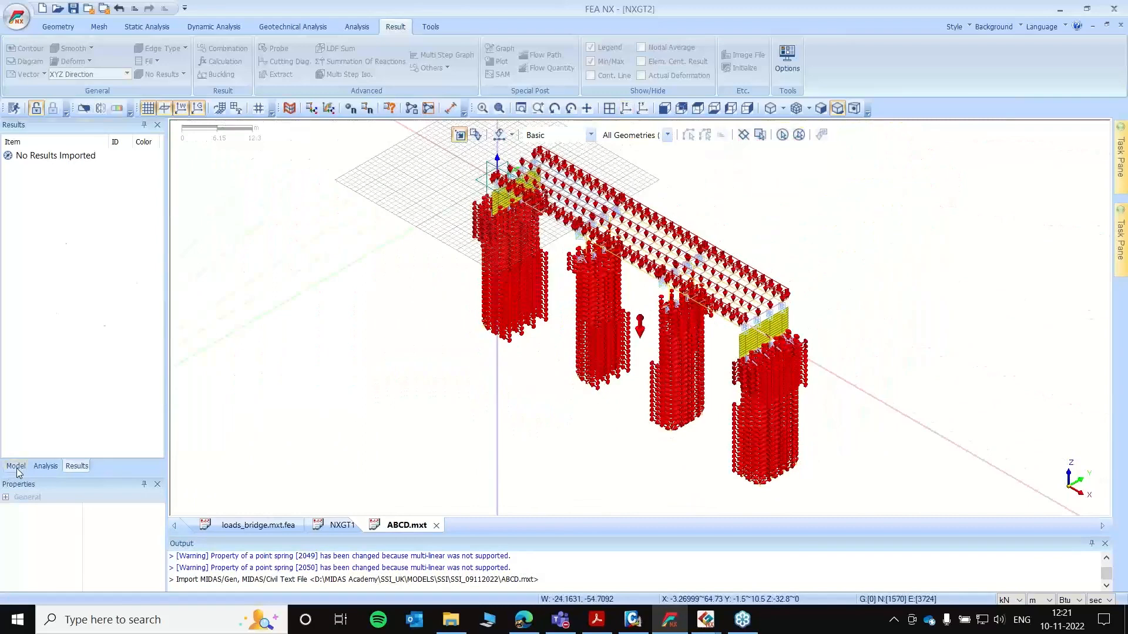
{"action": "left_click", "coordinate": [16, 466]}
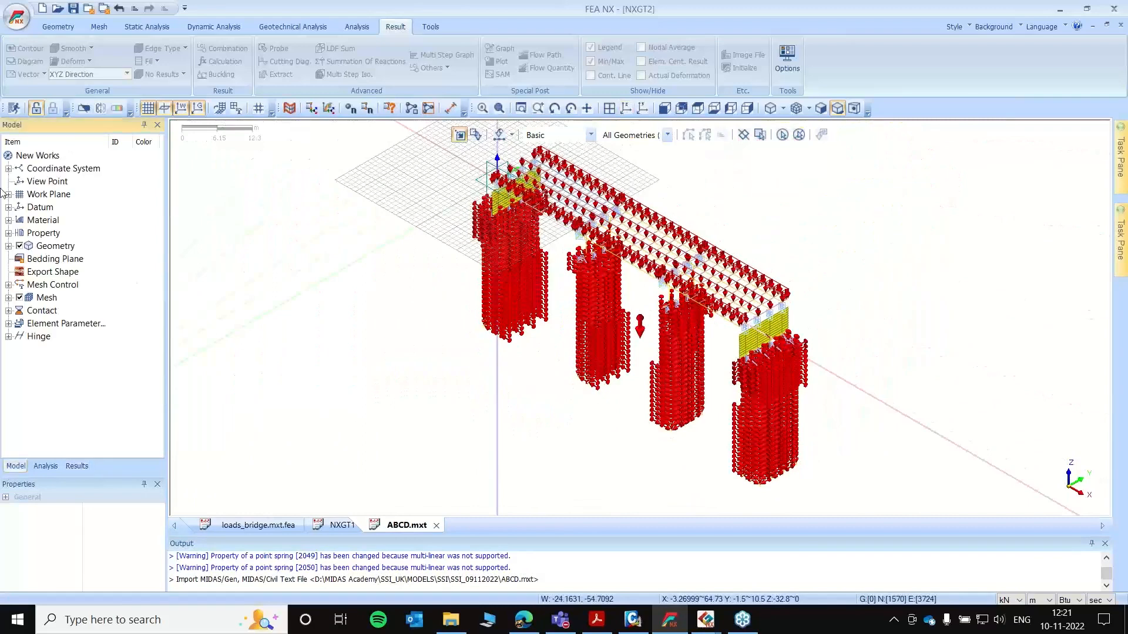
{"action": "left_click", "coordinate": [9, 297]}
{"action": "left_click", "coordinate": [74, 325]}
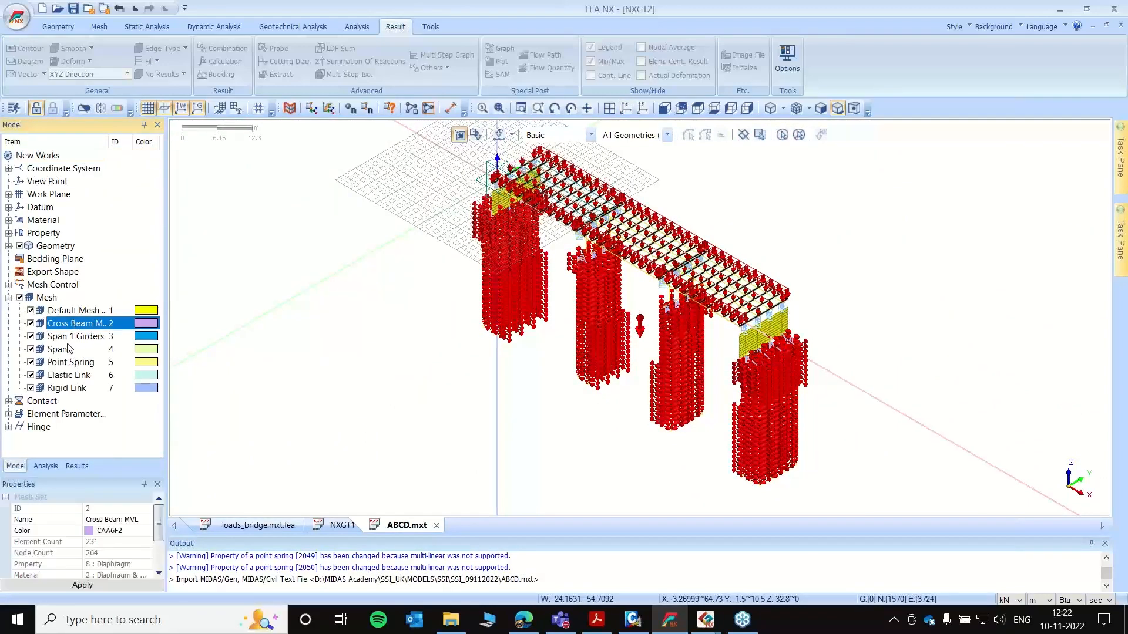
{"action": "left_click", "coordinate": [71, 338]}
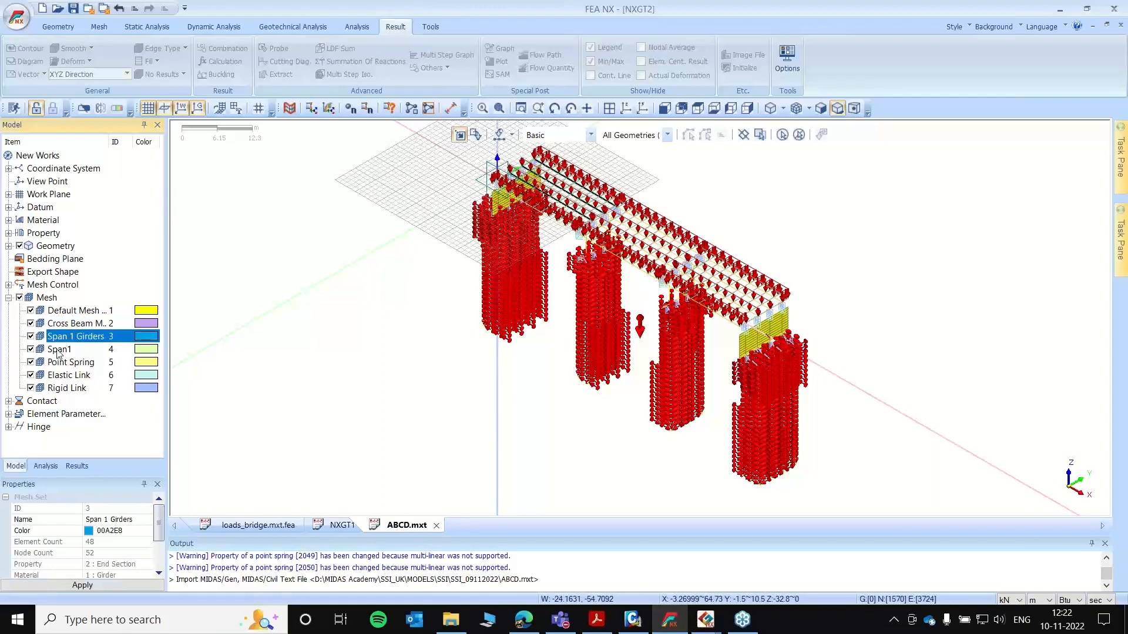
{"action": "left_click", "coordinate": [59, 350]}
- Hide the Point Spring, Elastic Link and Rigid Link mesh sets
{"action": "left_click", "coordinate": [65, 363]}
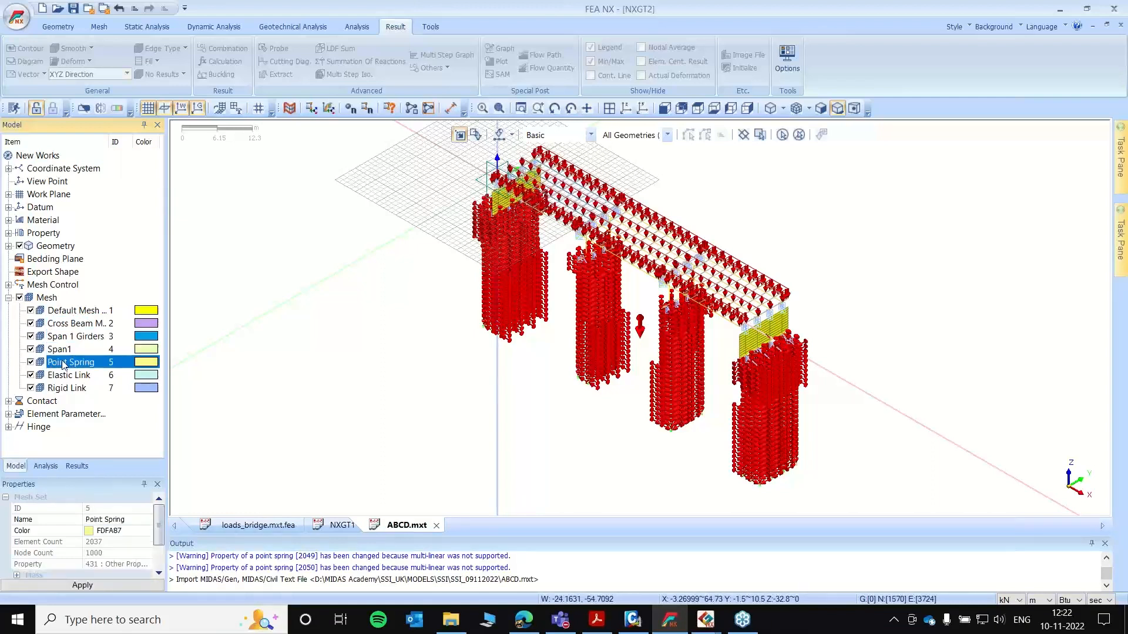
{"action": "left_click", "coordinate": [66, 376]}
{"action": "left_click", "coordinate": [62, 388]}
{"action": "left_click", "coordinate": [31, 388]}
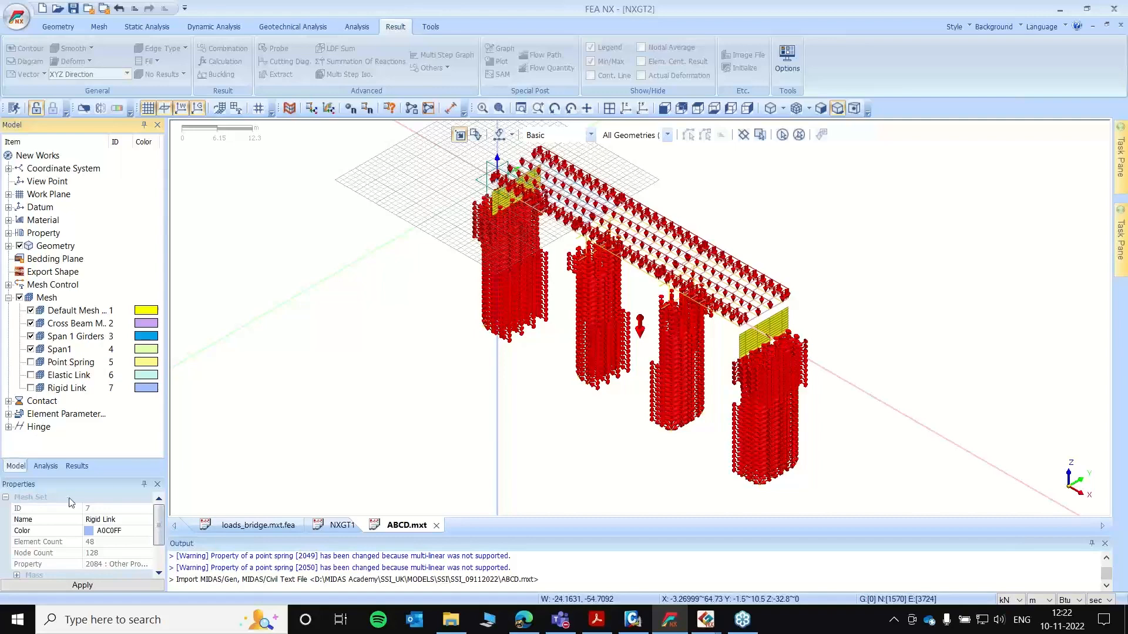
- Hide the Displacement load set under the static loads and inspect the remaining loads on the bridge
{"action": "left_click", "coordinate": [46, 466]}
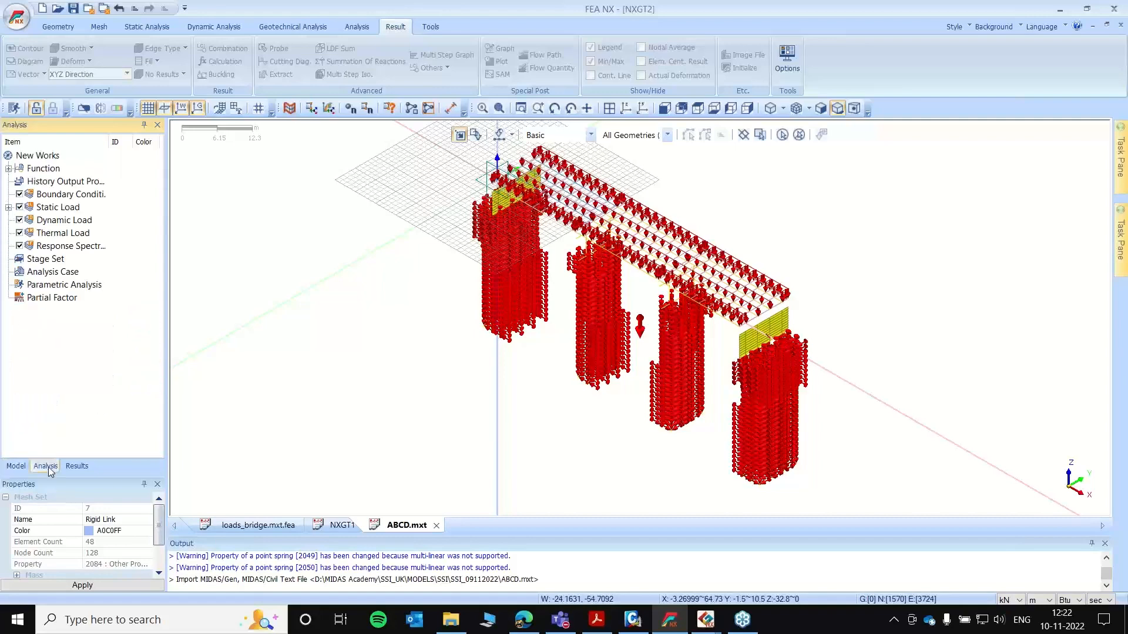
{"action": "left_click", "coordinate": [8, 207]}
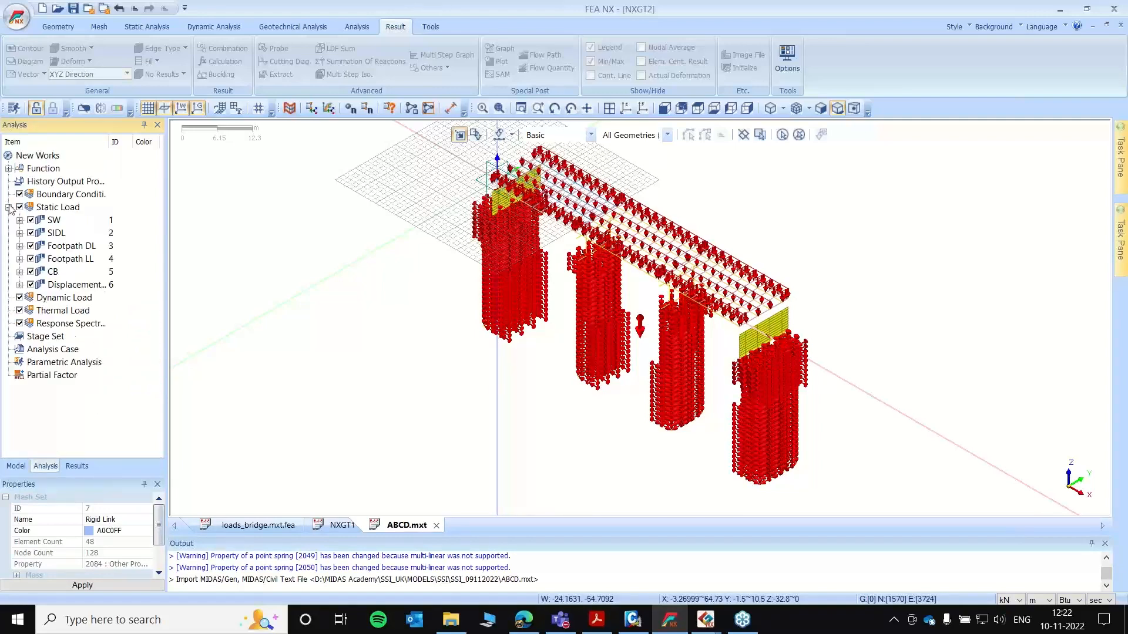
{"action": "left_click", "coordinate": [32, 285]}
{"action": "middle_click_drag", "start_coordinate": [612, 301], "coordinate": [622, 262]}
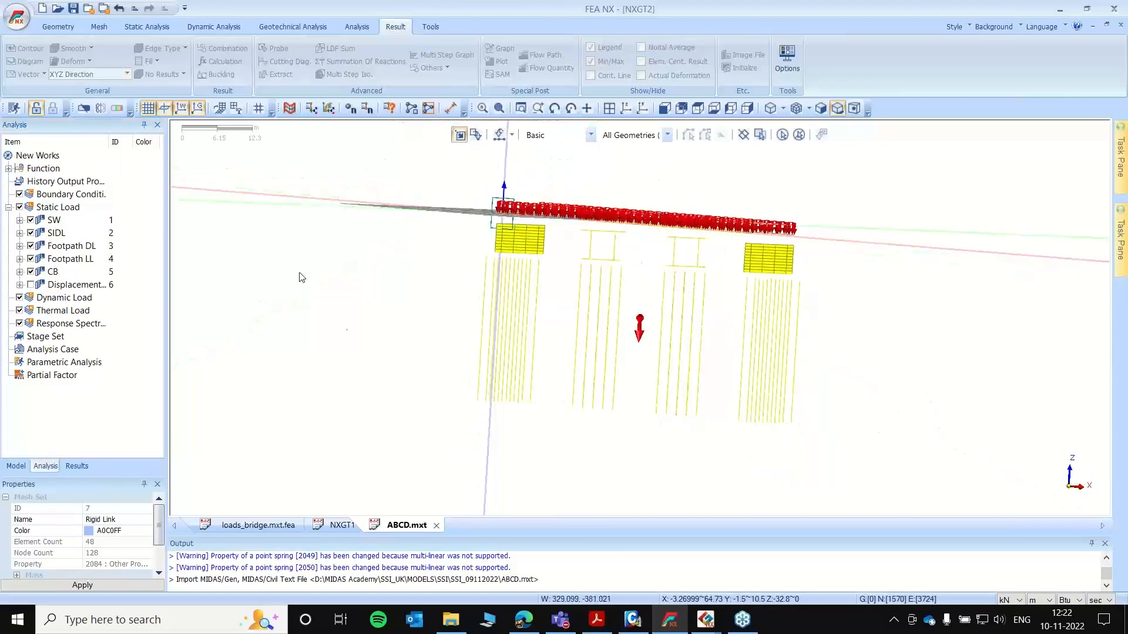
{"action": "mouse_move", "coordinate": [472, 317]}
{"action": "middle_mouse_down"}
{"action": "mouse_move", "coordinate": [533, 328]}
{"action": "mouse_move", "coordinate": [492, 318]}
{"action": "middle_mouse_up"}
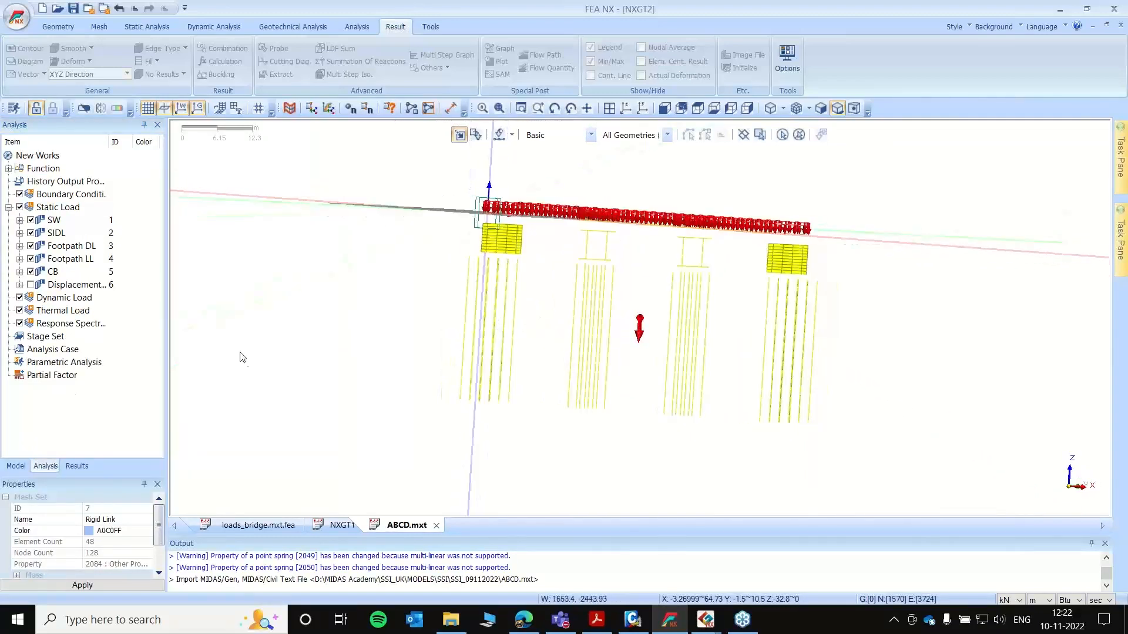
{"action": "middle_click_drag", "start_coordinate": [914, 307], "coordinate": [631, 289]}
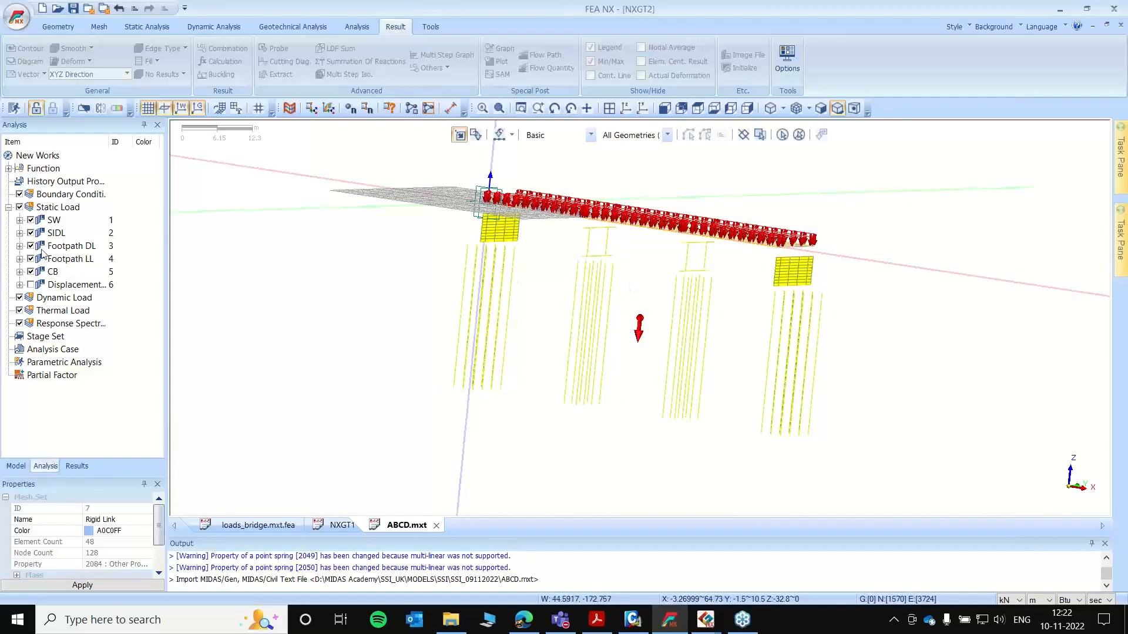
{"action": "mouse_move", "coordinate": [528, 282]}
{"action": "middle_mouse_down"}
{"action": "mouse_move", "coordinate": [521, 302]}
{"action": "mouse_move", "coordinate": [534, 303]}
{"action": "middle_mouse_up"}
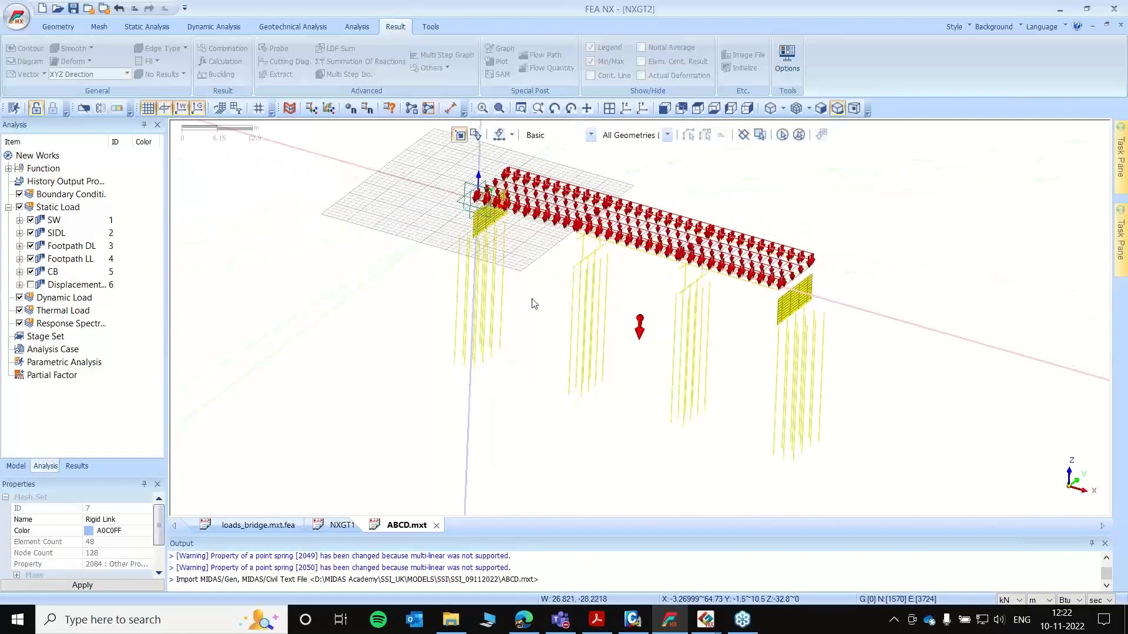
- Hide the work plane grid and show the bridge model in front view with its mesh sets listed
{"action": "left_click", "coordinate": [147, 110]}
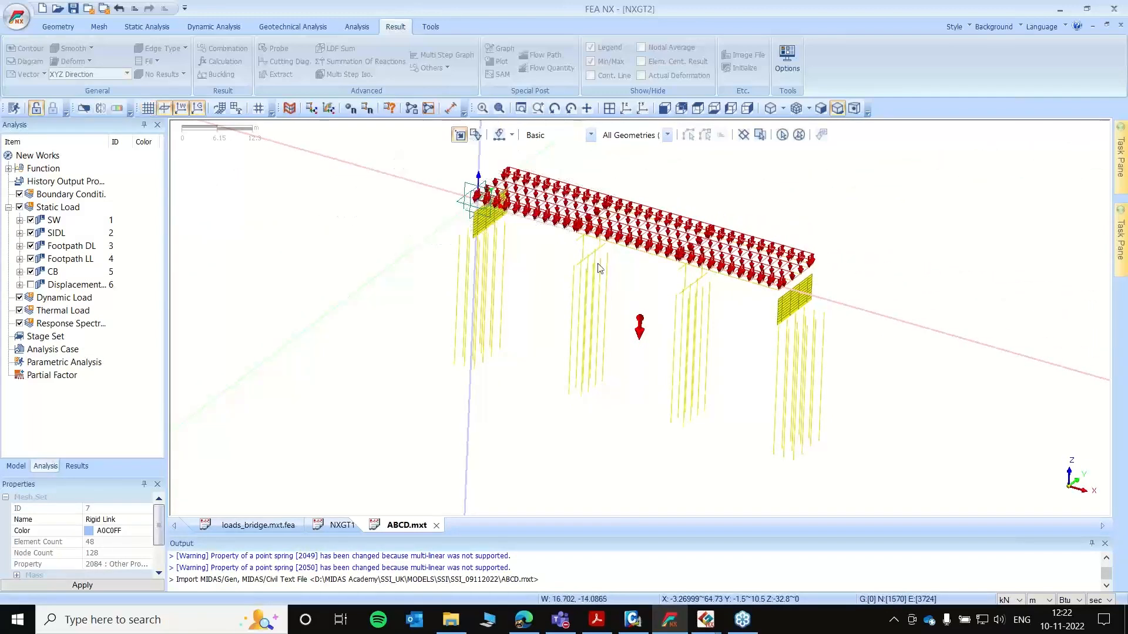
{"action": "middle_click_drag", "start_coordinate": [492, 279], "coordinate": [521, 318]}
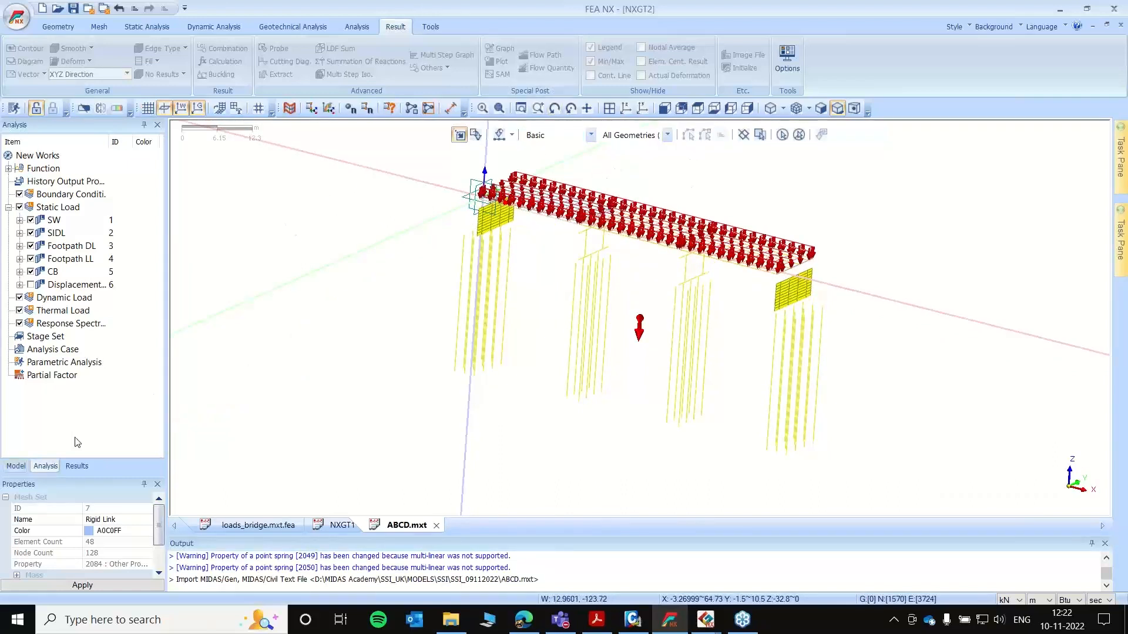
{"action": "left_click", "coordinate": [16, 466]}
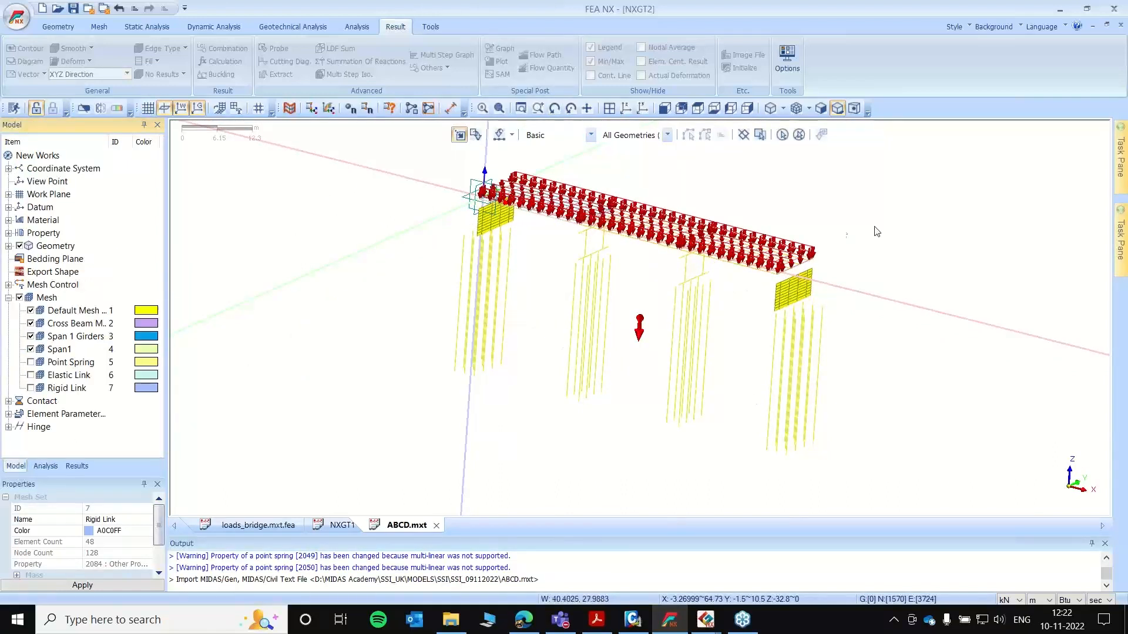
{"action": "mouse_move", "coordinate": [644, 307]}
{"action": "middle_mouse_down"}
{"action": "mouse_move", "coordinate": [644, 284]}
{"action": "mouse_move", "coordinate": [670, 289]}
{"action": "mouse_move", "coordinate": [652, 290]}
{"action": "middle_mouse_up"}
{"action": "left_click", "coordinate": [664, 109]}
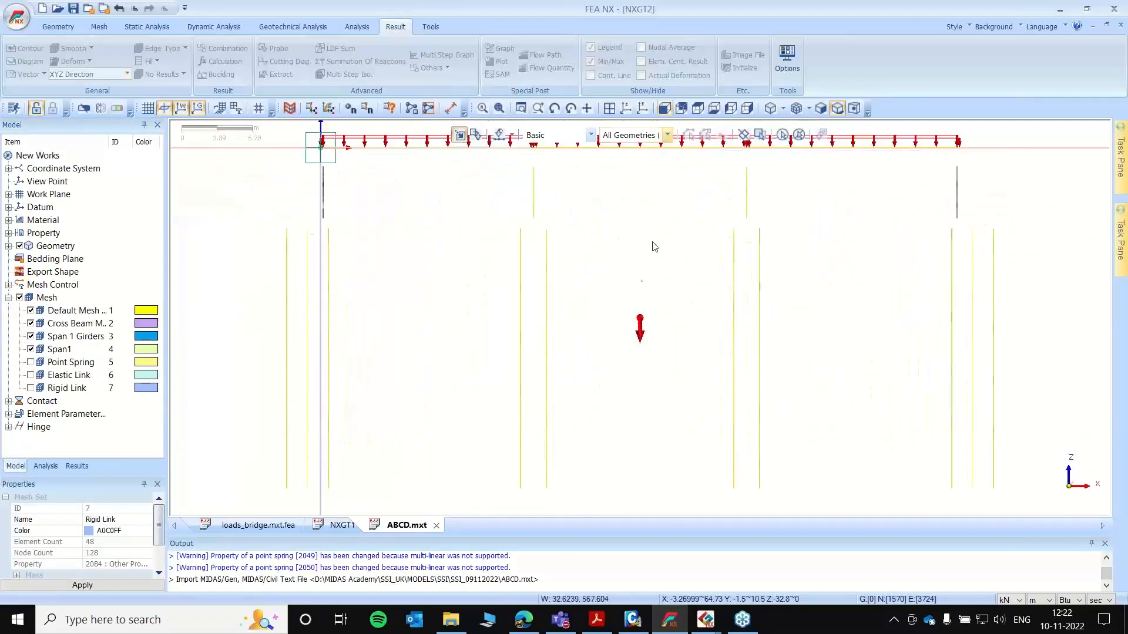
{"action": "scroll", "coordinate": [642, 281], "scroll_direction": "down", "scroll_amount": 1}
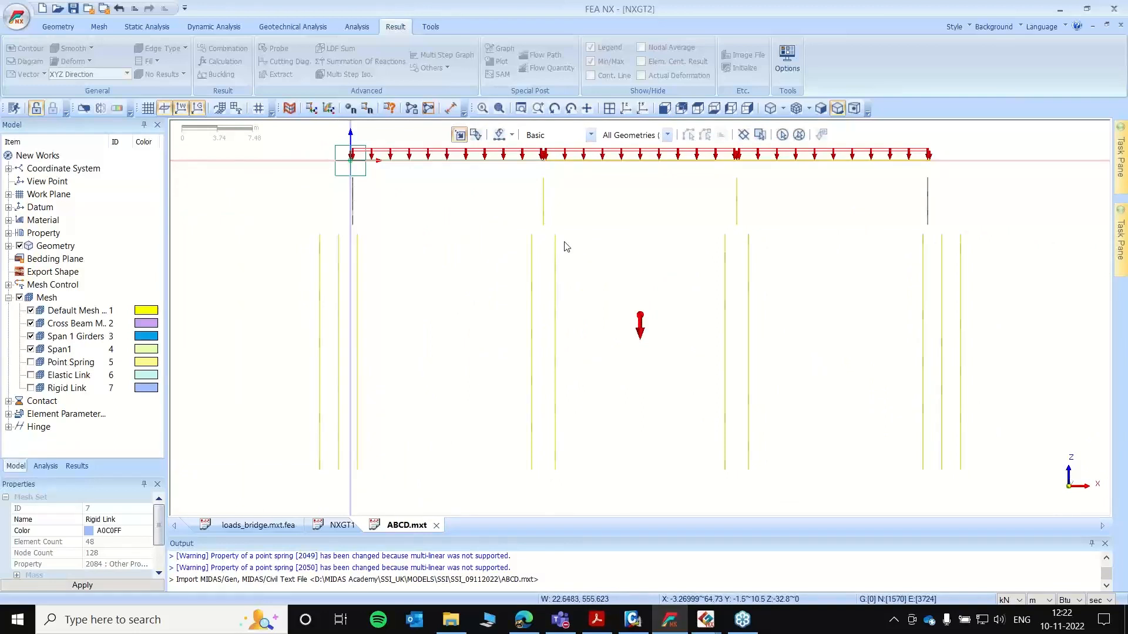
- Create a new mesh set named PILES
{"action": "right_click", "coordinate": [49, 298]}
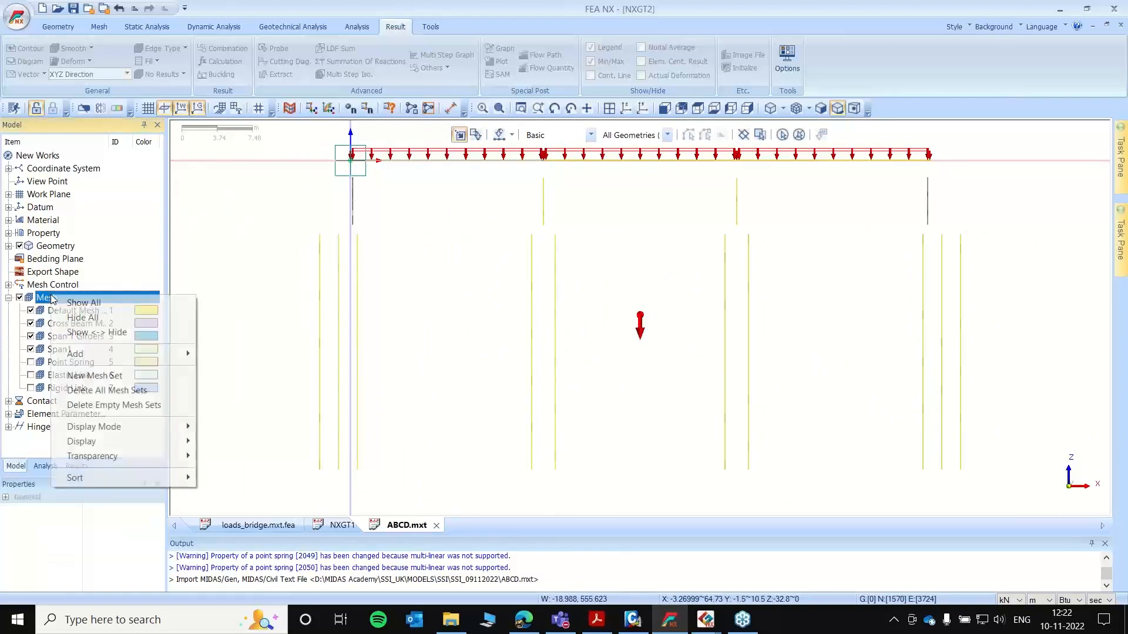
{"action": "left_click", "coordinate": [120, 376]}
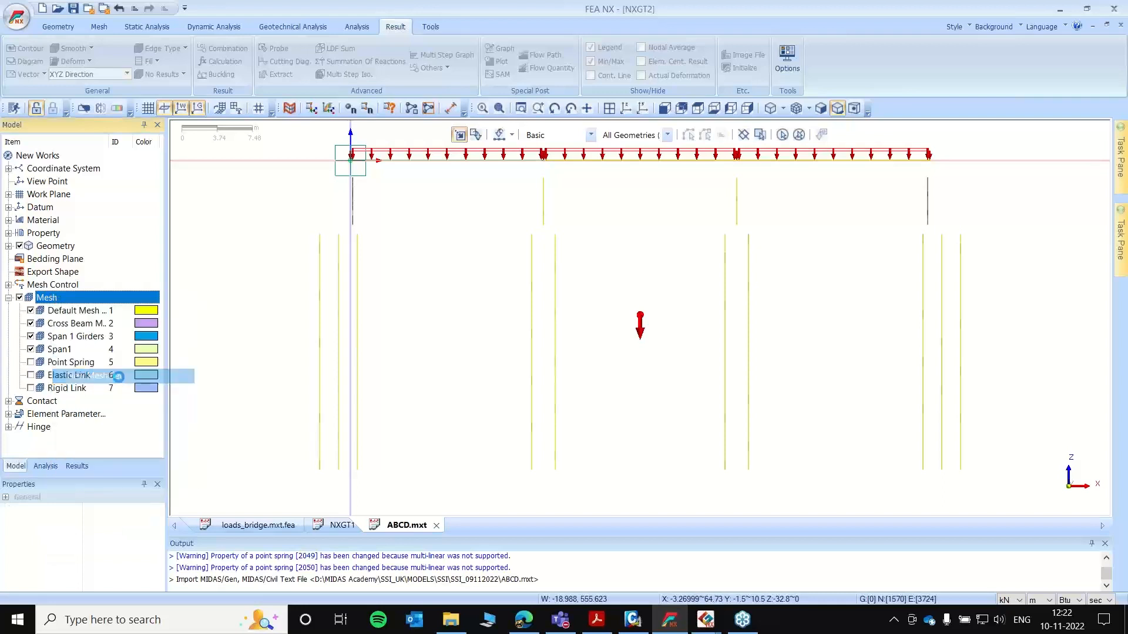
{"action": "left_click", "coordinate": [70, 402]}
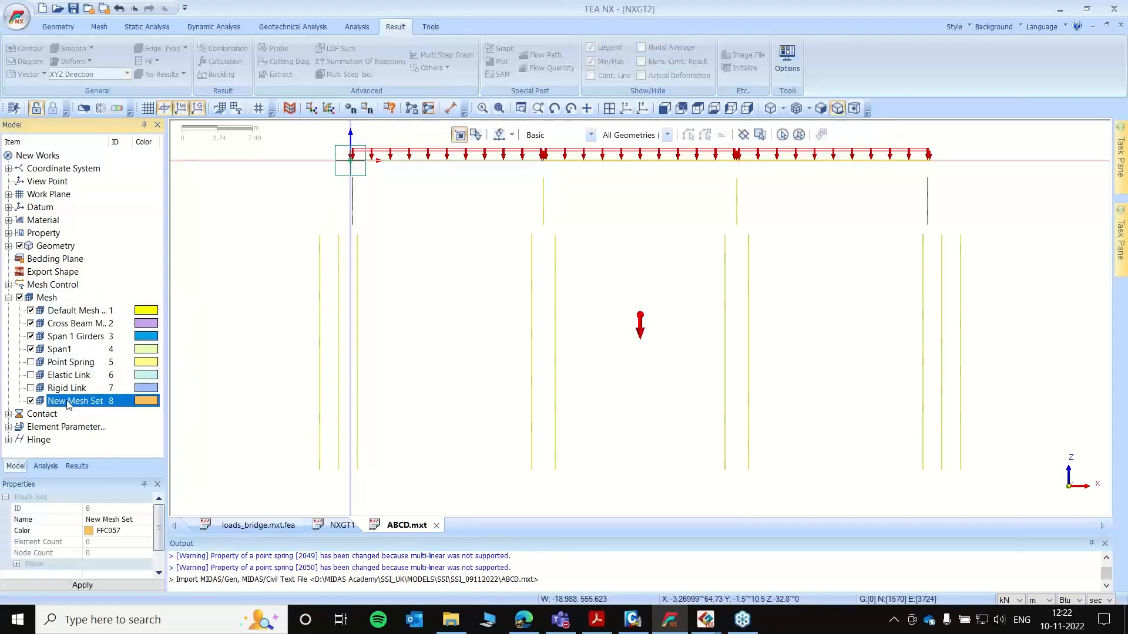
{"action": "left_click", "coordinate": [63, 400]}
{"action": "type", "text": "PILE"}
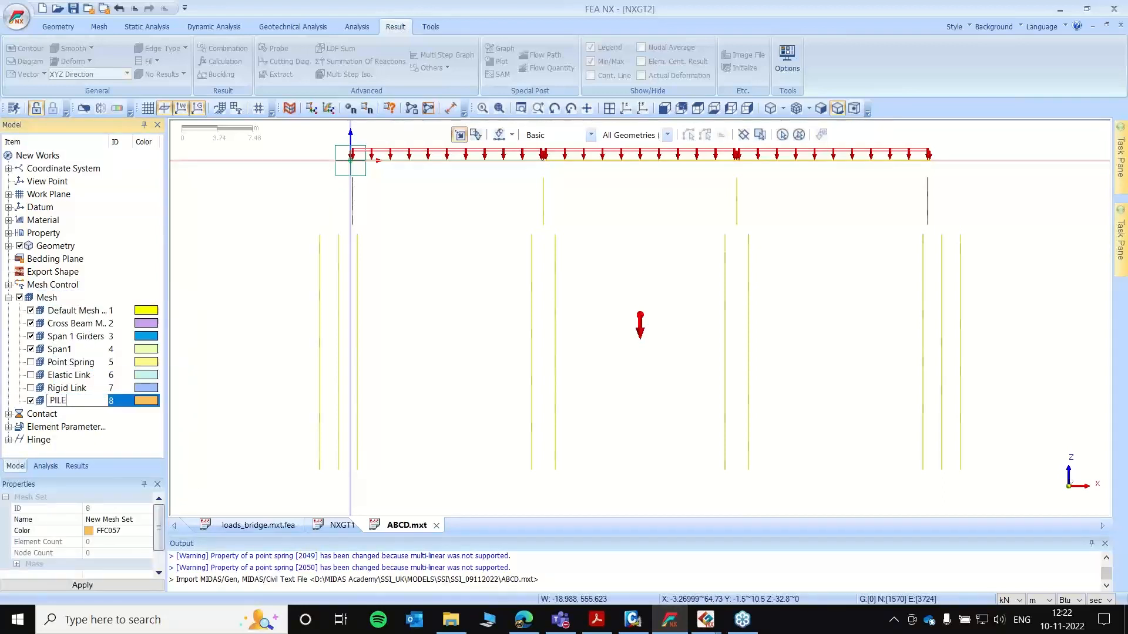
{"action": "type", "text": "S"}
{"action": "key", "text": "Return"}
- Create another mesh set and name it PILE CAP
{"action": "right_click", "coordinate": [49, 298]}
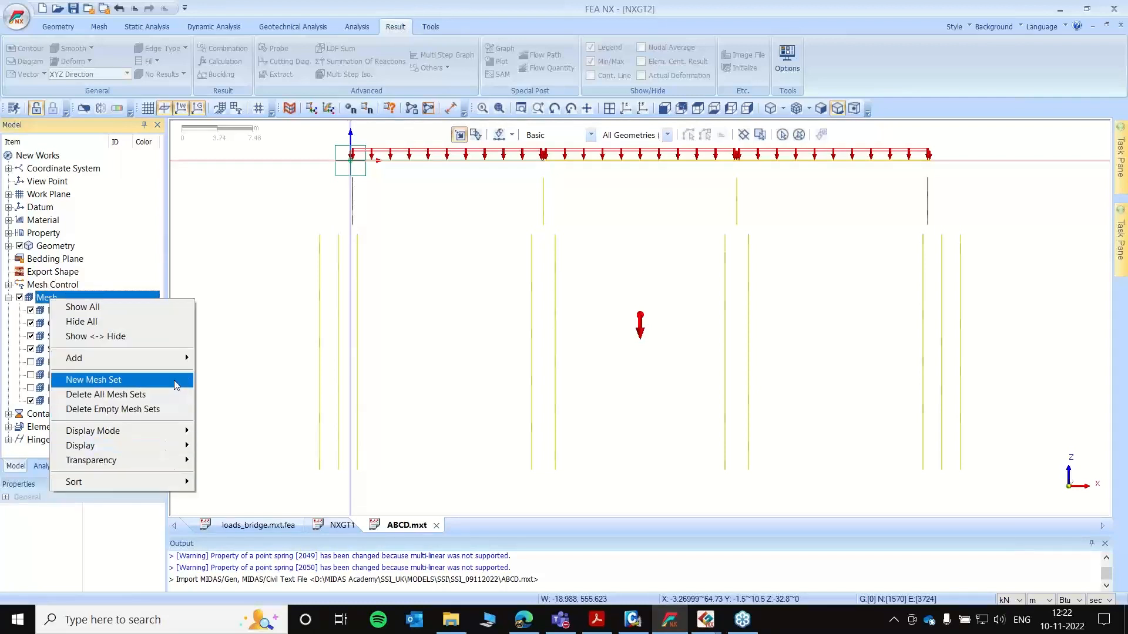
{"action": "left_click", "coordinate": [175, 384]}
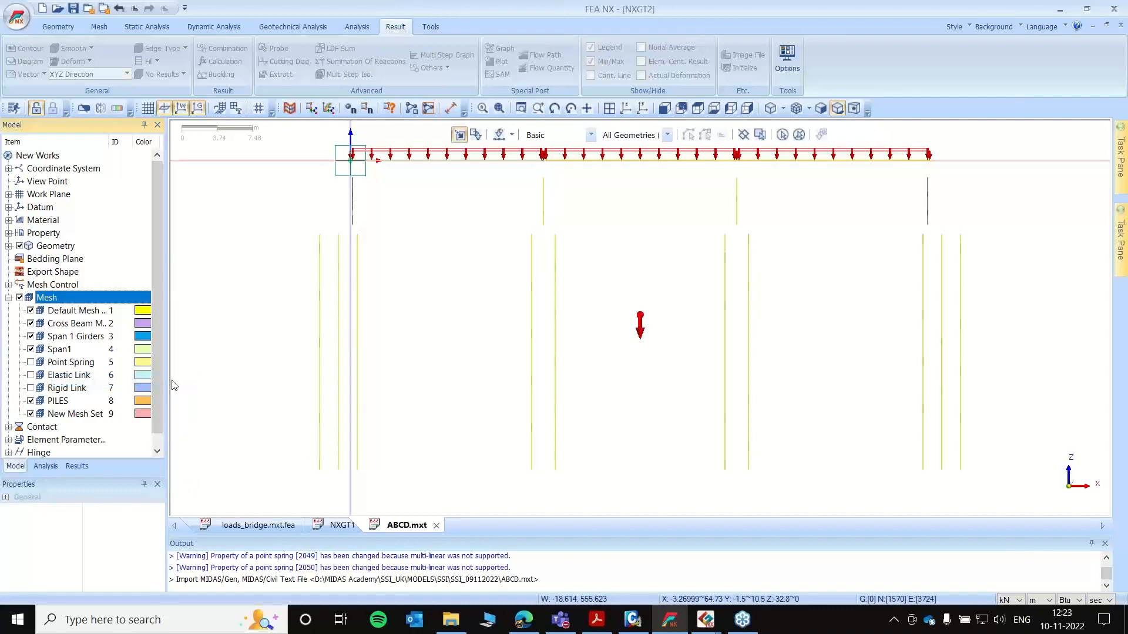
{"action": "left_click", "coordinate": [57, 415]}
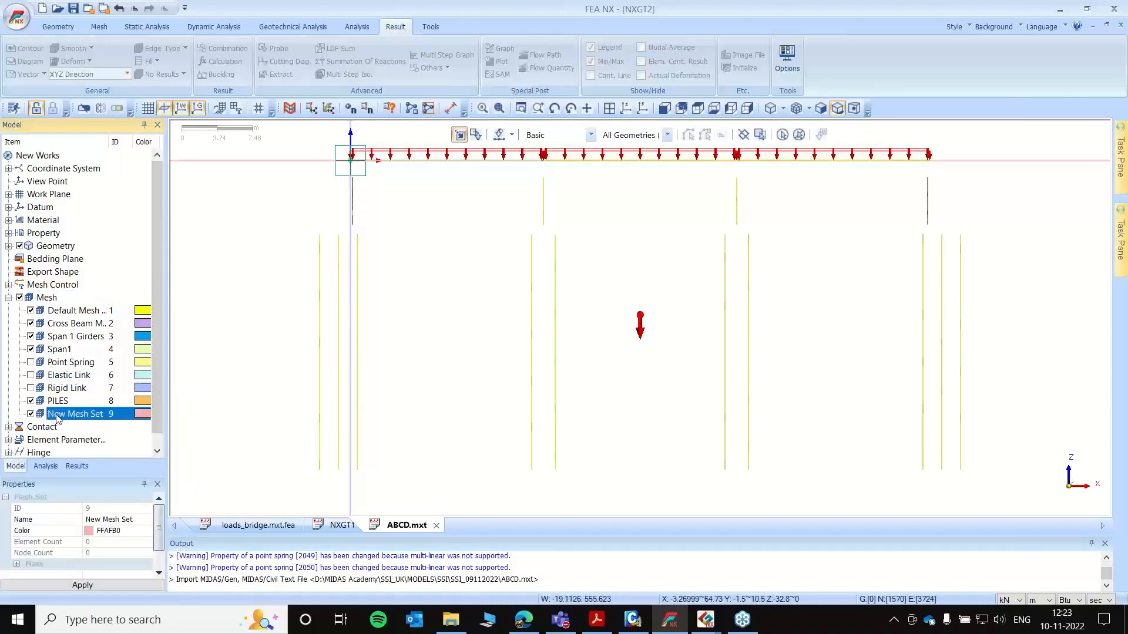
{"action": "key", "text": "F2"}
{"action": "type", "text": "PILE CAP"}
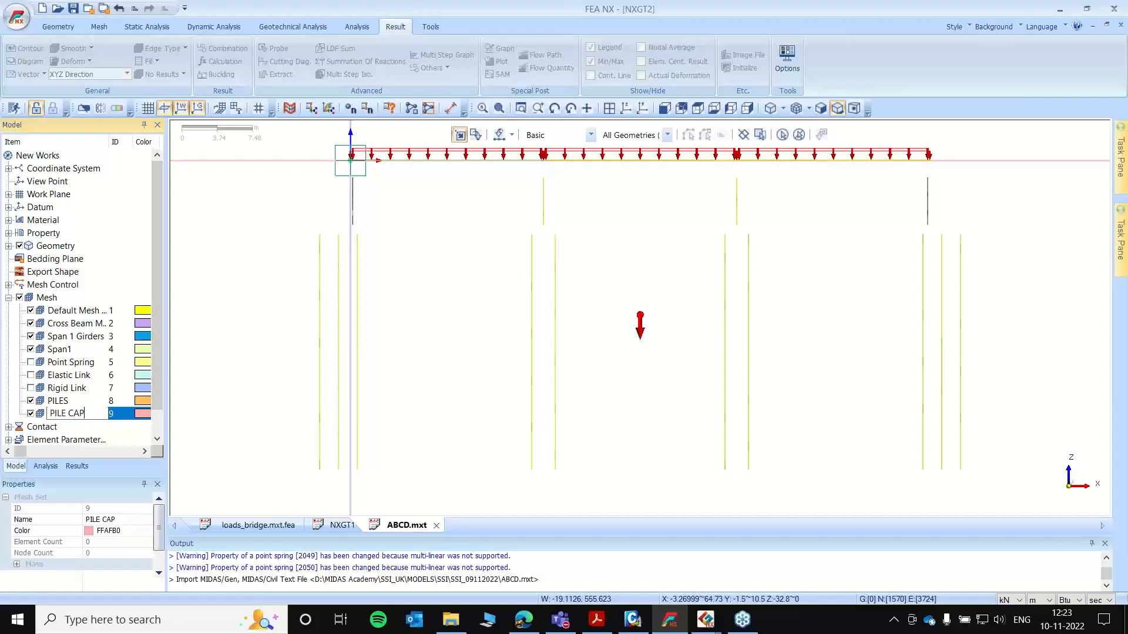
{"action": "key", "text": "Return"}
- Add two more mesh sets and rename the first of them PIER
{"action": "left_click", "coordinate": [55, 298]}
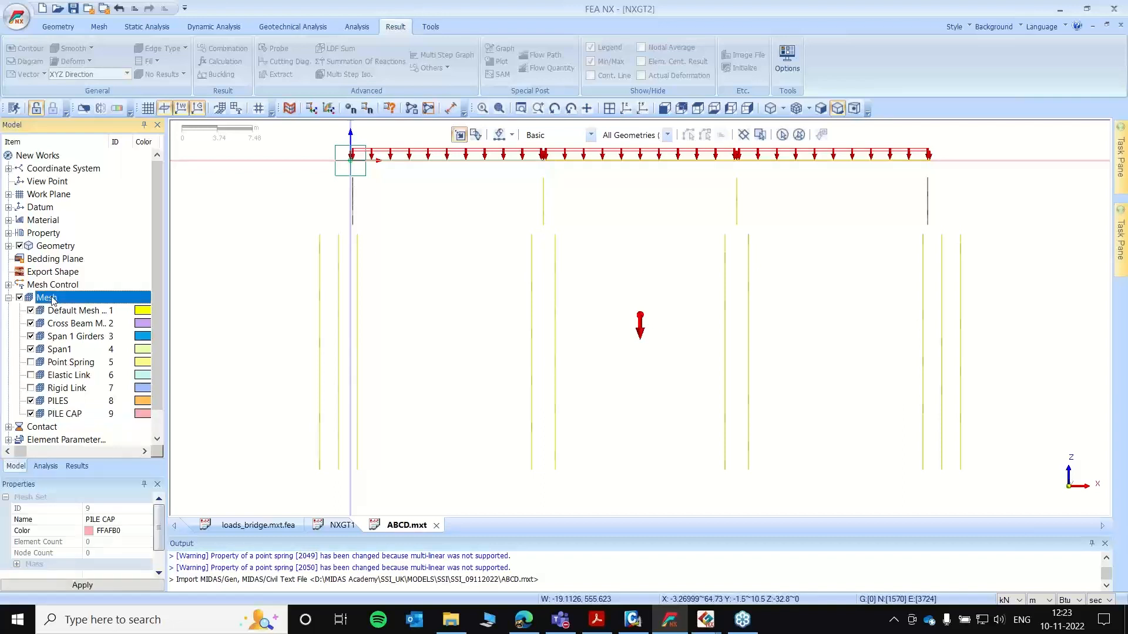
{"action": "right_click", "coordinate": [55, 298]}
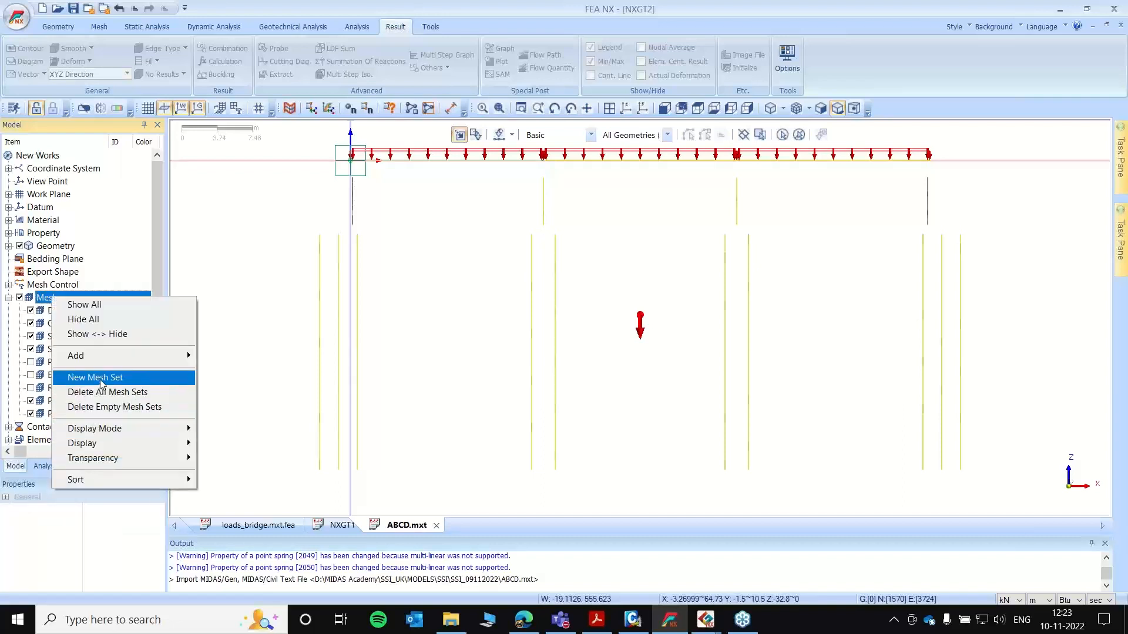
{"action": "left_click", "coordinate": [96, 378]}
{"action": "right_click", "coordinate": [62, 300]}
{"action": "left_click", "coordinate": [107, 382]}
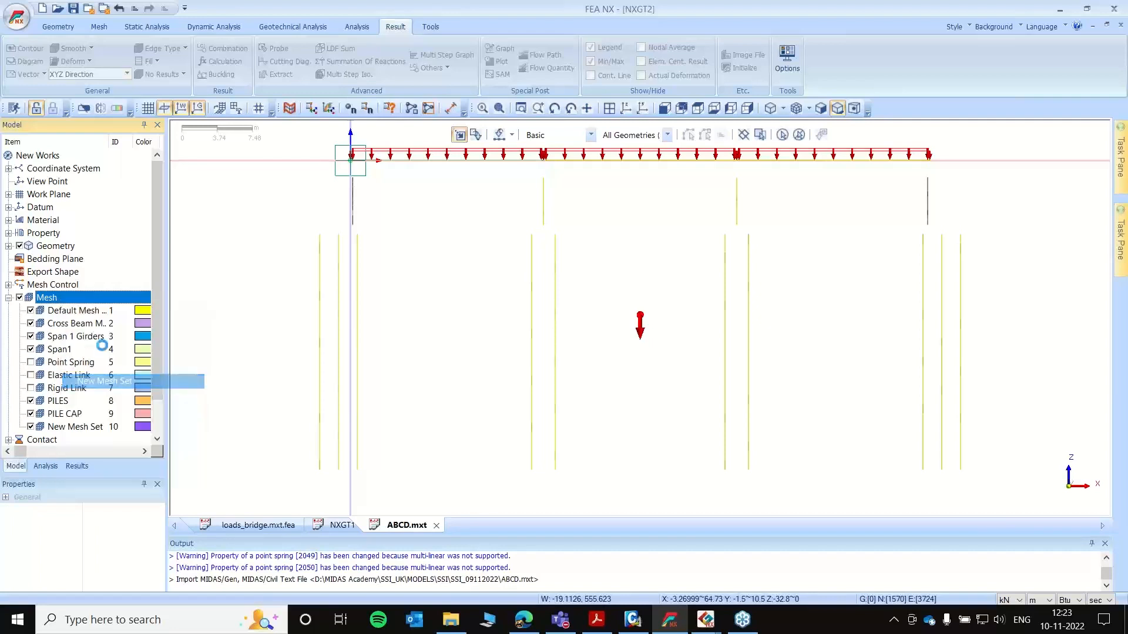
{"action": "scroll", "coordinate": [99, 376], "scroll_direction": "down", "scroll_amount": 2}
{"action": "left_click", "coordinate": [85, 377]}
{"action": "left_click", "coordinate": [85, 376]}
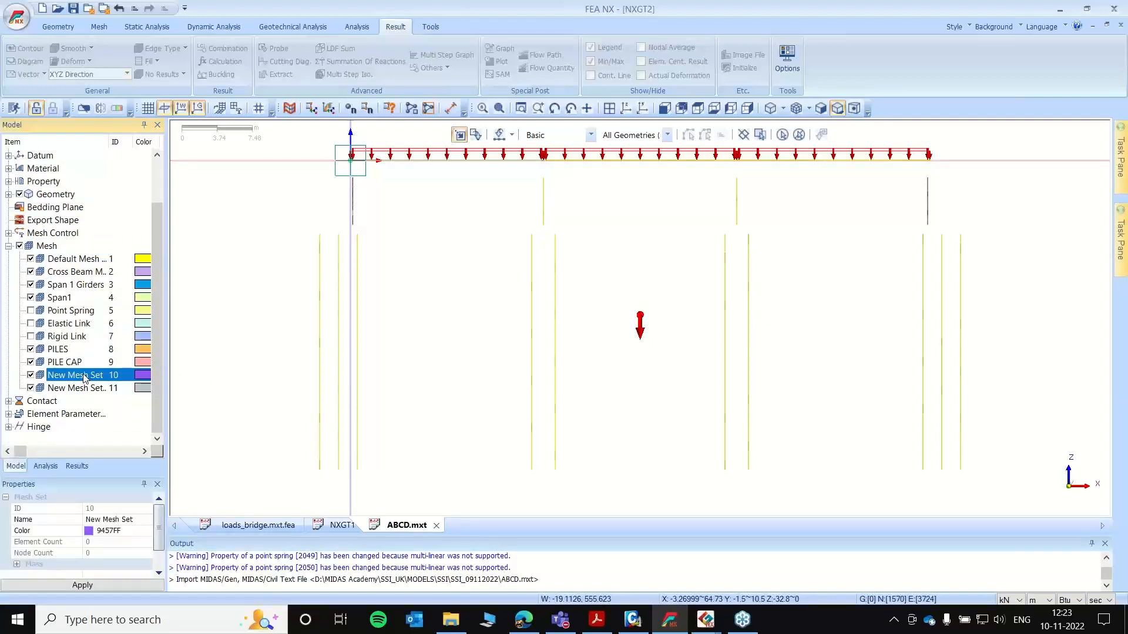
{"action": "type", "text": "PIER"}
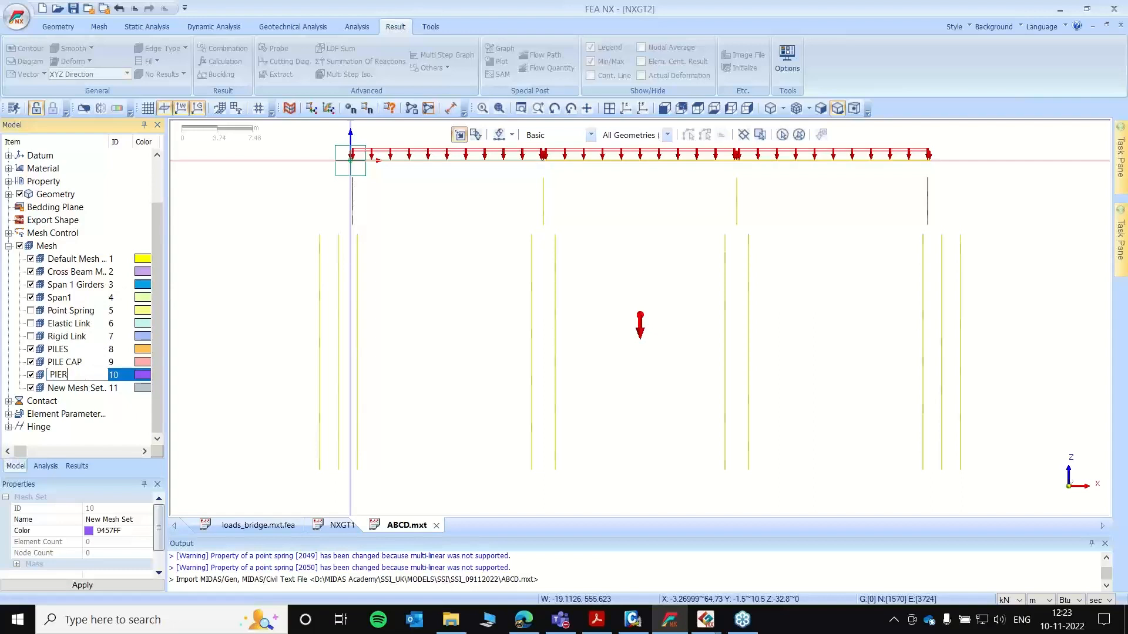
{"action": "key", "text": "Return"}
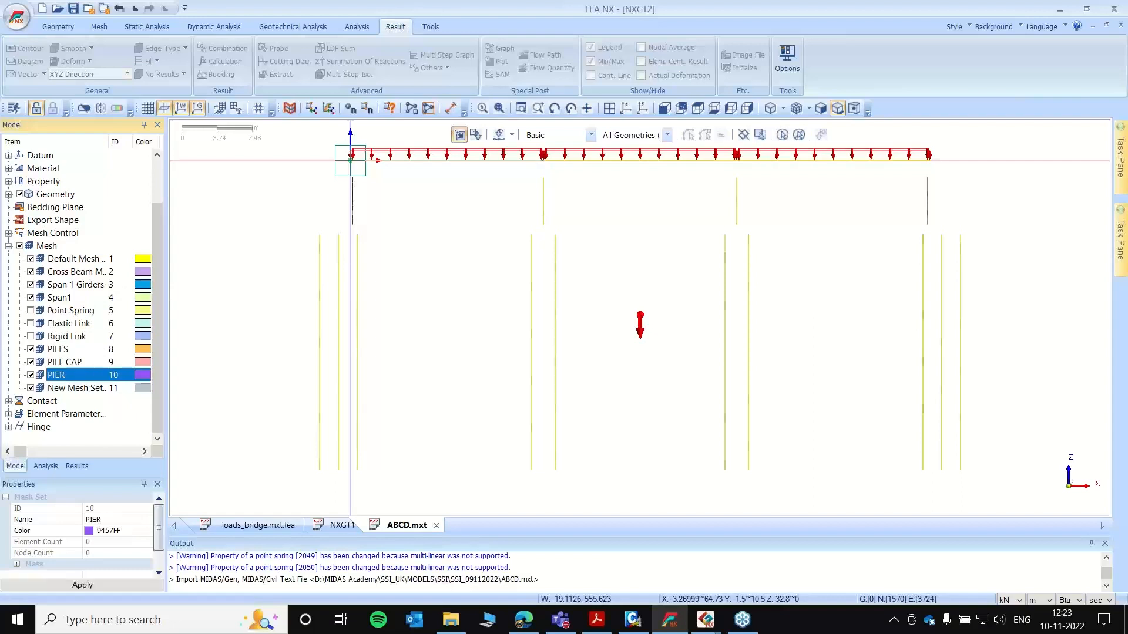
- Rename the remaining unnamed mesh set, New Mesh Set-1, as PIER CAP
{"action": "left_click", "coordinate": [83, 389]}
{"action": "left_click", "coordinate": [81, 388]}
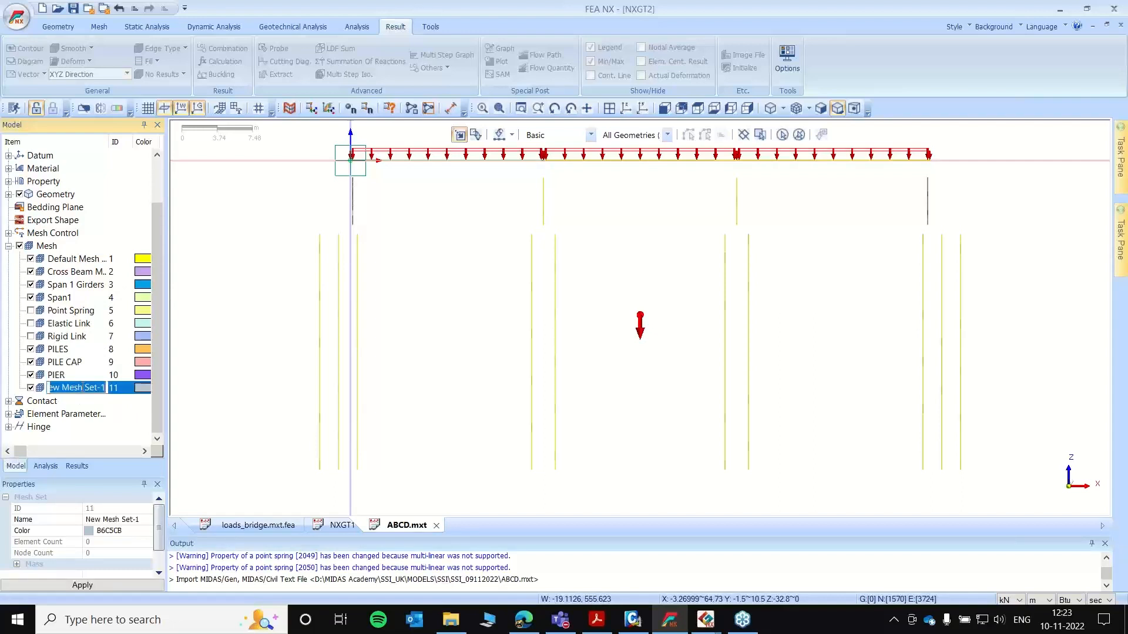
{"action": "type", "text": "PIER CAP"}
{"action": "key", "text": "Return"}
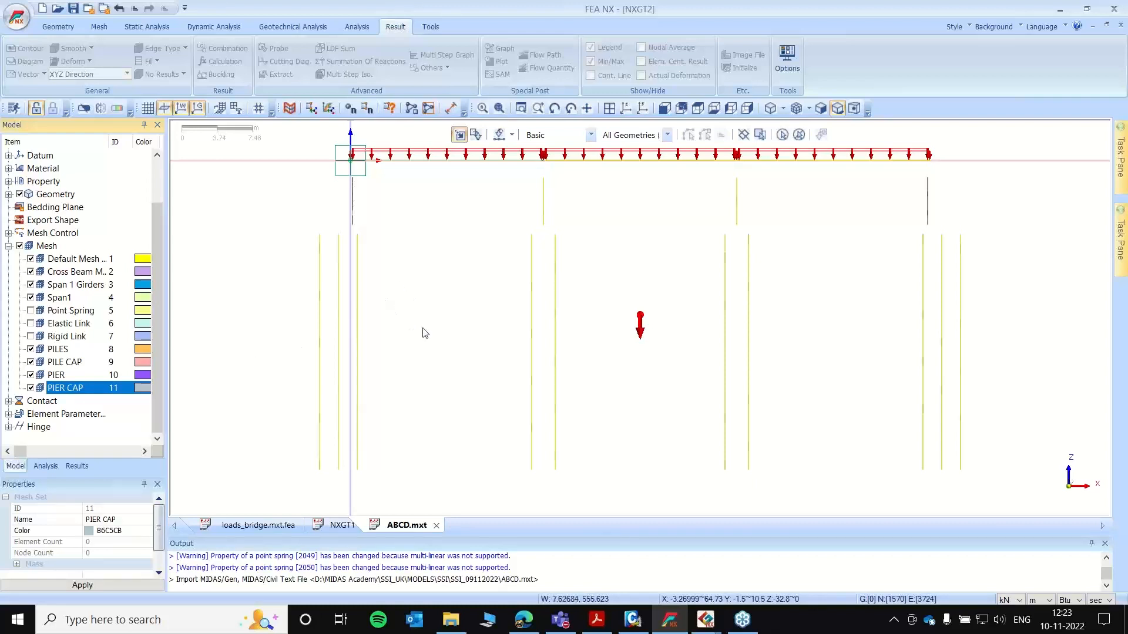
- Create a new mesh set and name it ABUTMENT
{"action": "right_click", "coordinate": [53, 247]}
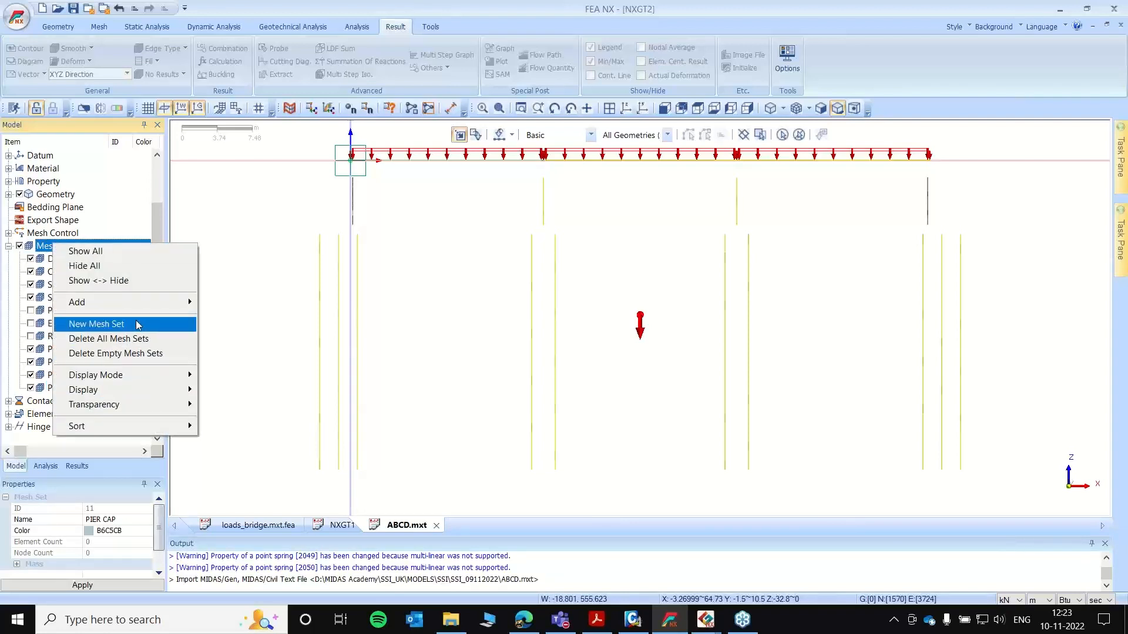
{"action": "left_click", "coordinate": [137, 324]}
{"action": "left_click", "coordinate": [62, 405]}
{"action": "type", "text": "ABUTMENT"}
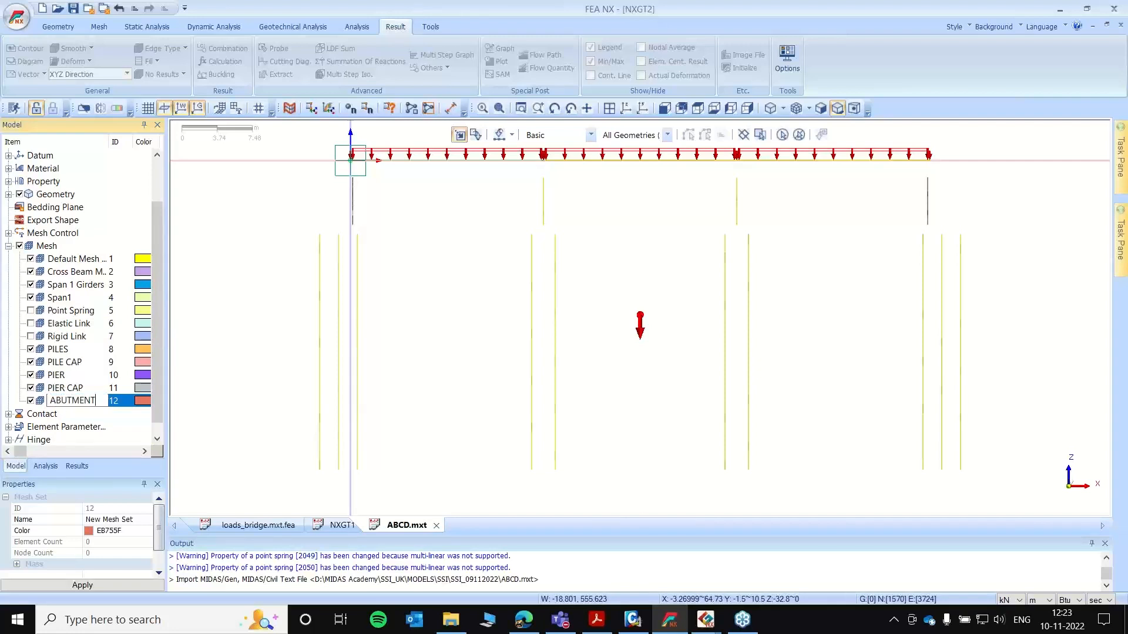
{"action": "key", "text": "Return"}
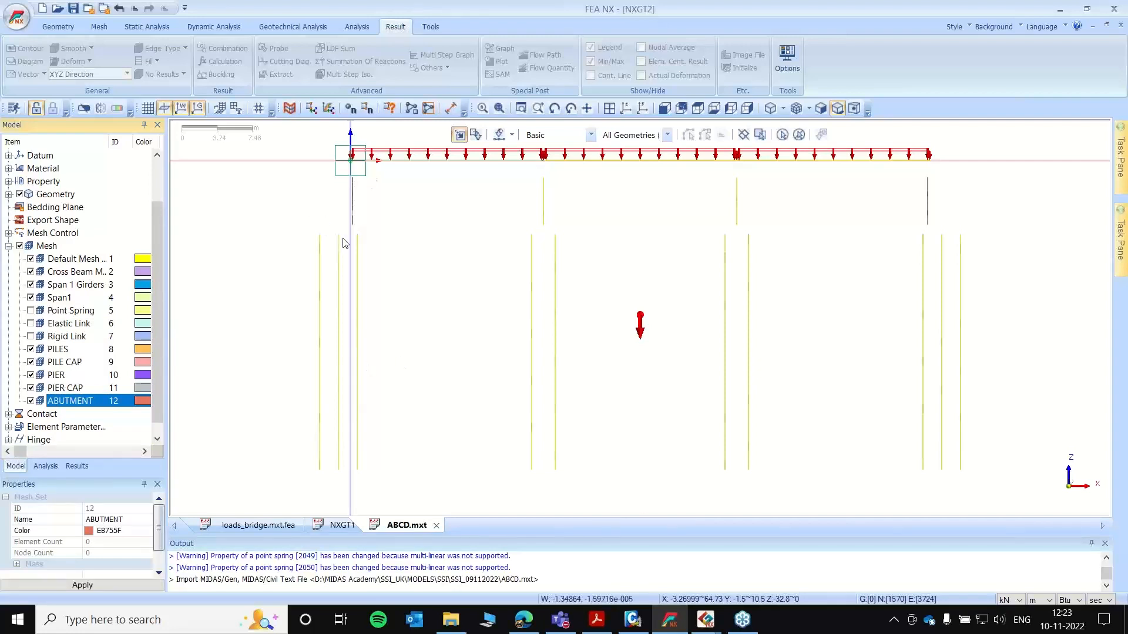
- Hide the work plane and the coordinate axes in the model view
{"action": "scroll", "coordinate": [562, 187], "scroll_direction": "down", "scroll_amount": 3}
{"action": "scroll", "coordinate": [512, 358], "scroll_direction": "up", "scroll_amount": 1}
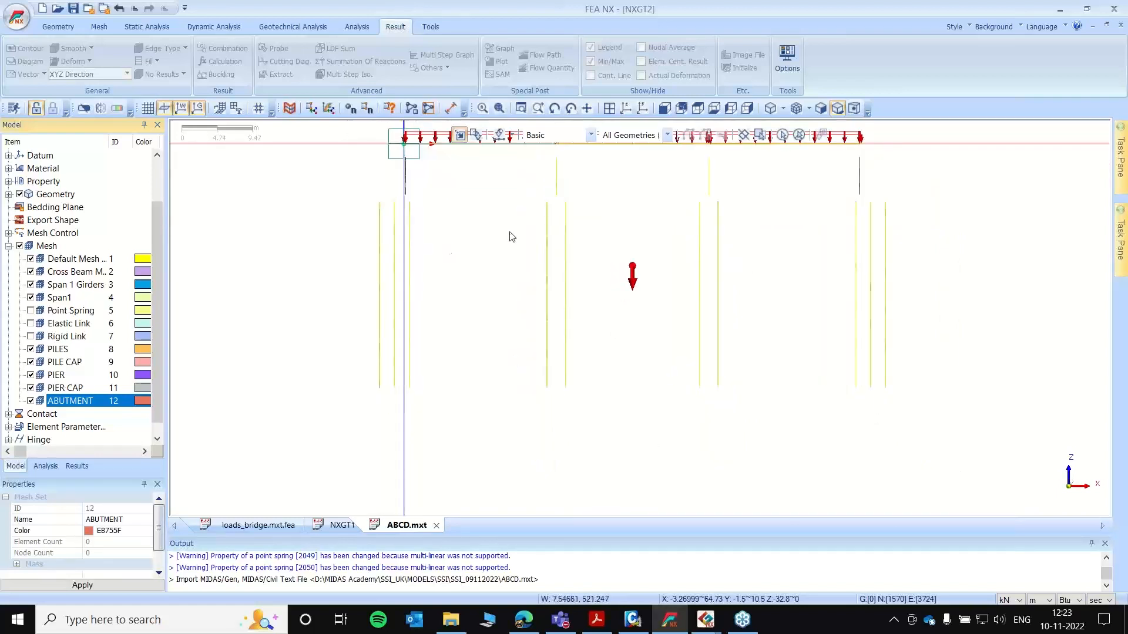
{"action": "left_click", "coordinate": [184, 111]}
{"action": "left_click", "coordinate": [200, 114]}
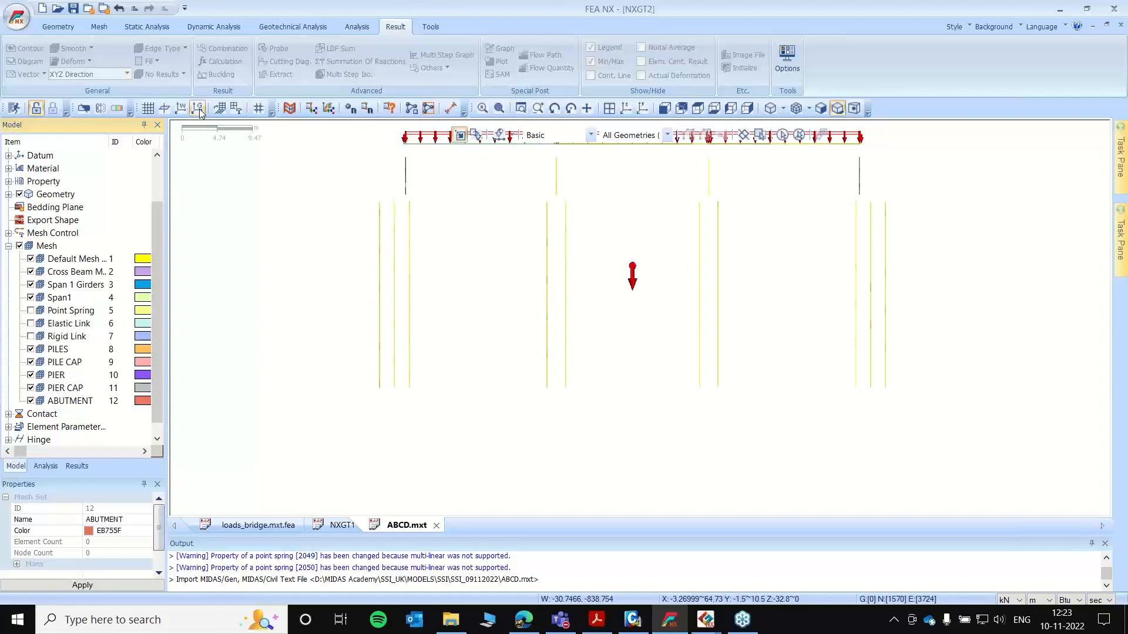
- Include all pile elements beneath the piers and abutments in the PILES mesh set, and hide that set
{"action": "left_click", "coordinate": [63, 351]}
{"action": "right_click", "coordinate": [63, 350]}
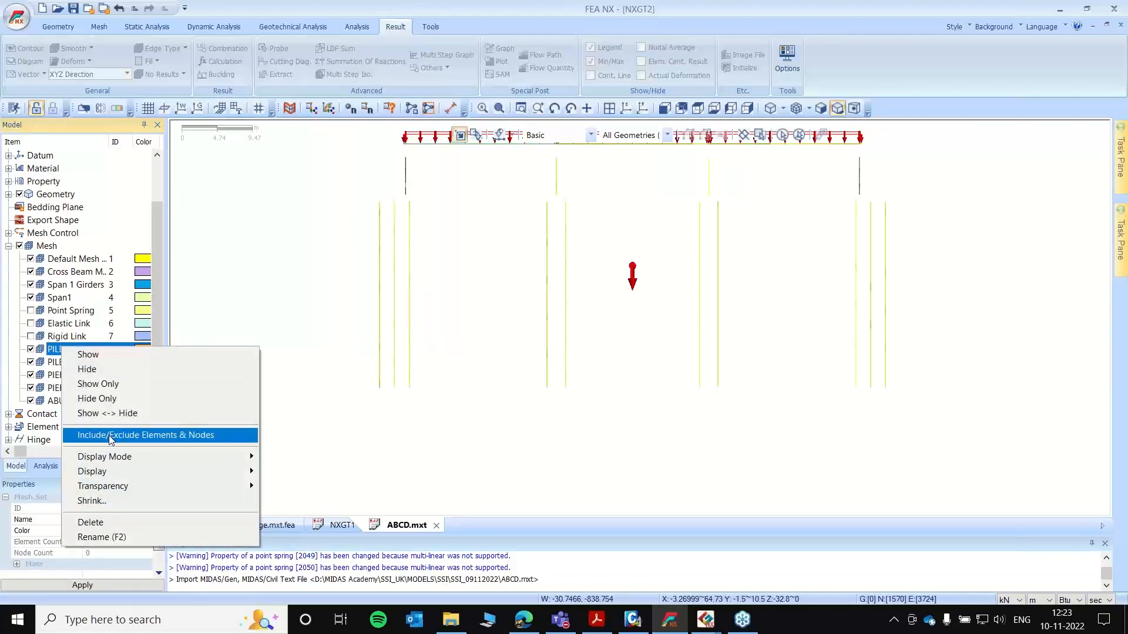
{"action": "left_click", "coordinate": [111, 437]}
{"action": "left_click_drag", "start_coordinate": [367, 198], "coordinate": [959, 449]}
{"action": "middle_click_drag", "start_coordinate": [928, 311], "coordinate": [959, 316]}
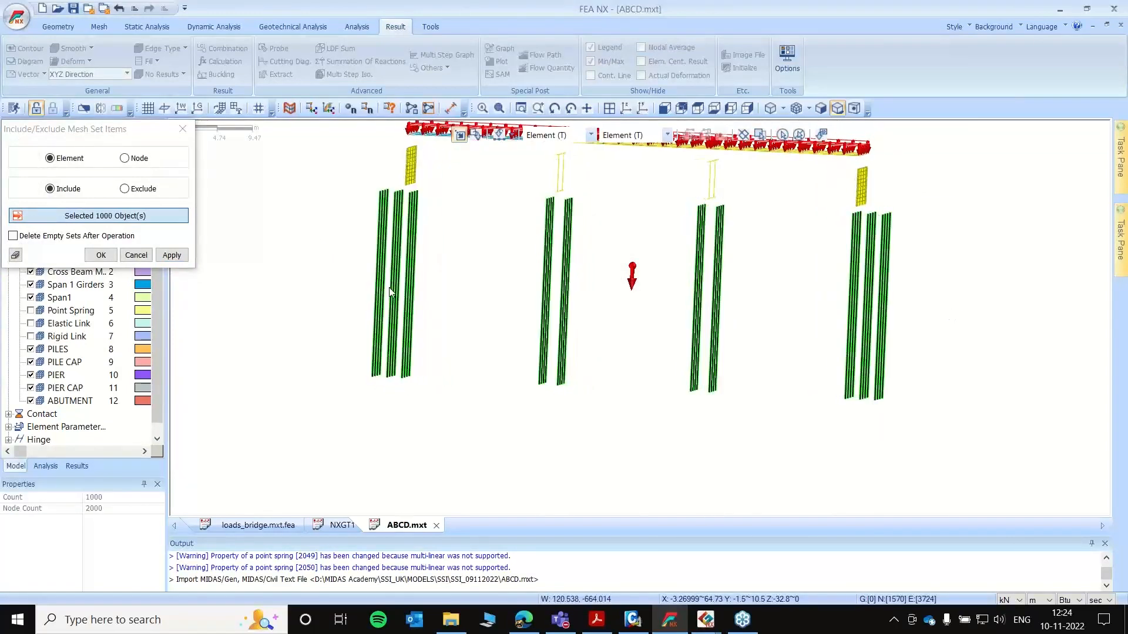
{"action": "left_click", "coordinate": [101, 255]}
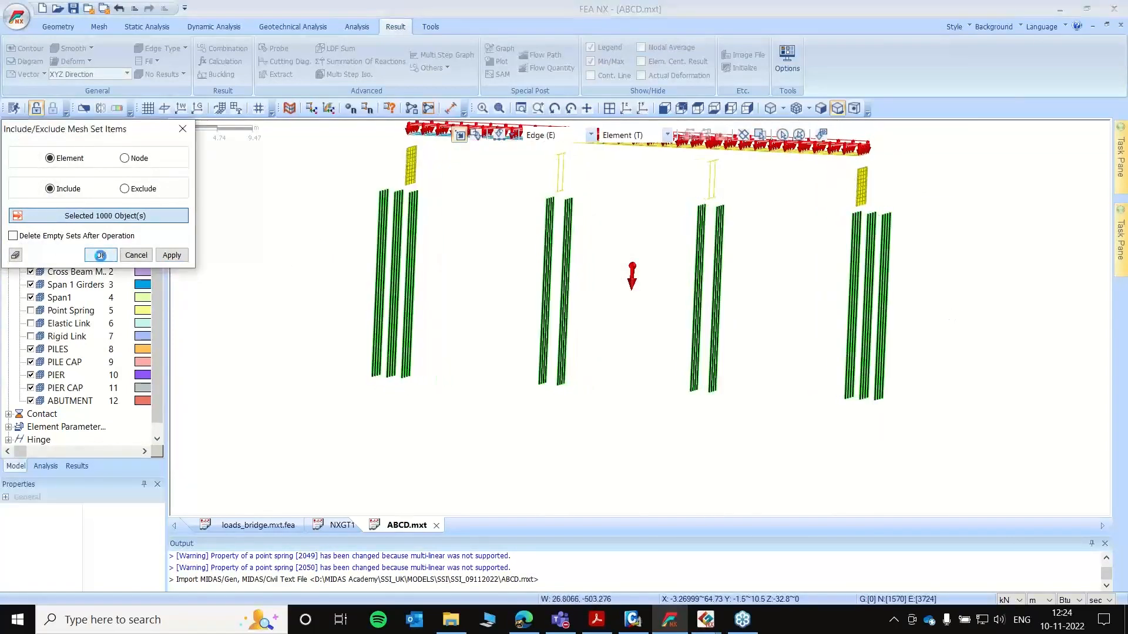
{"action": "left_click", "coordinate": [65, 363]}
{"action": "left_click", "coordinate": [66, 350]}
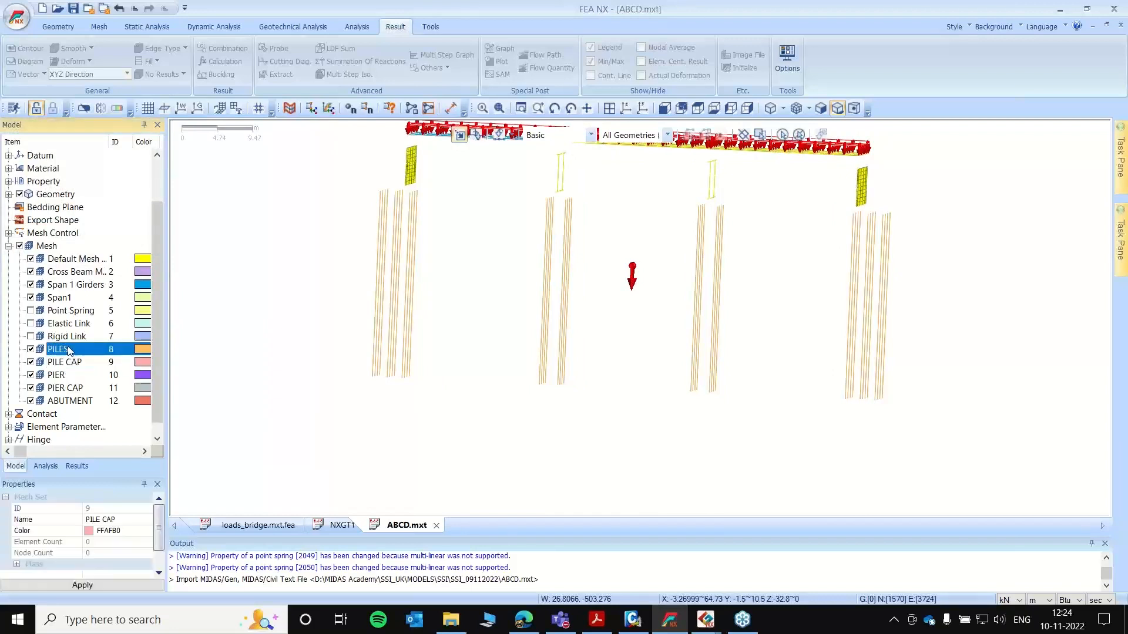
{"action": "left_click", "coordinate": [31, 349]}
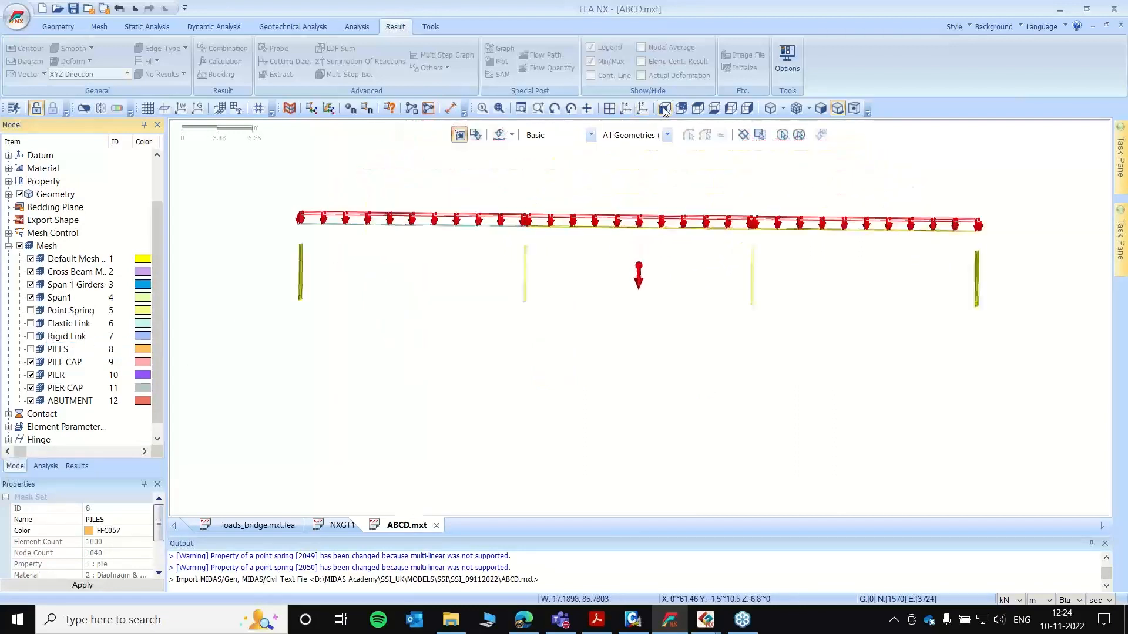
- Include the elements at the base of both piers in the PILE CAP mesh set, and hide that set
{"action": "left_click", "coordinate": [68, 363]}
{"action": "right_click", "coordinate": [70, 367]}
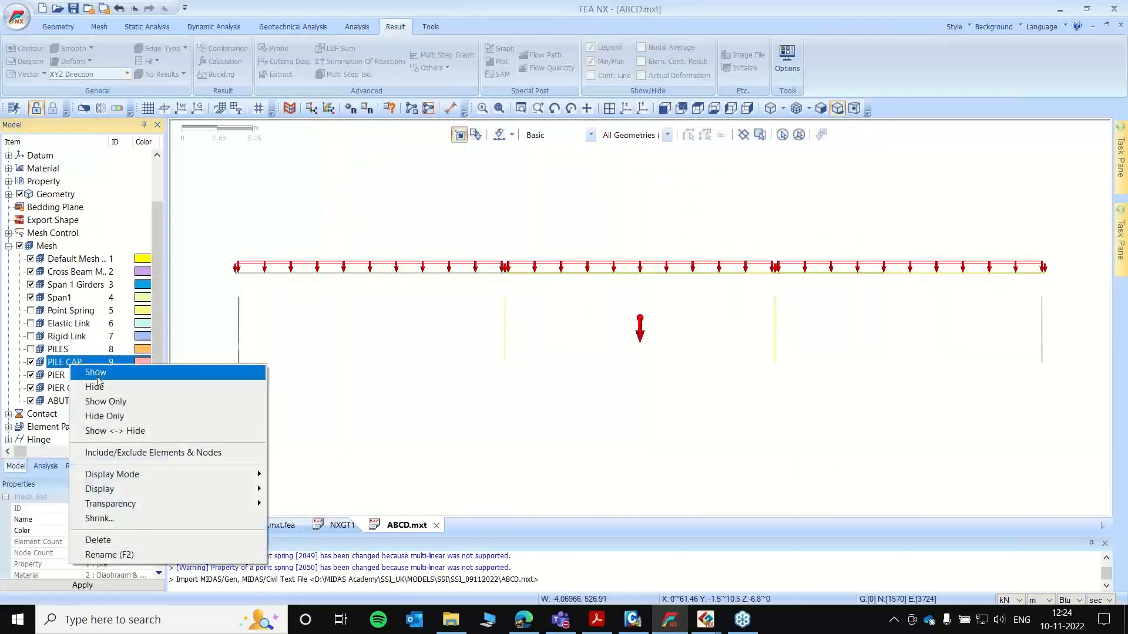
{"action": "left_click", "coordinate": [107, 457]}
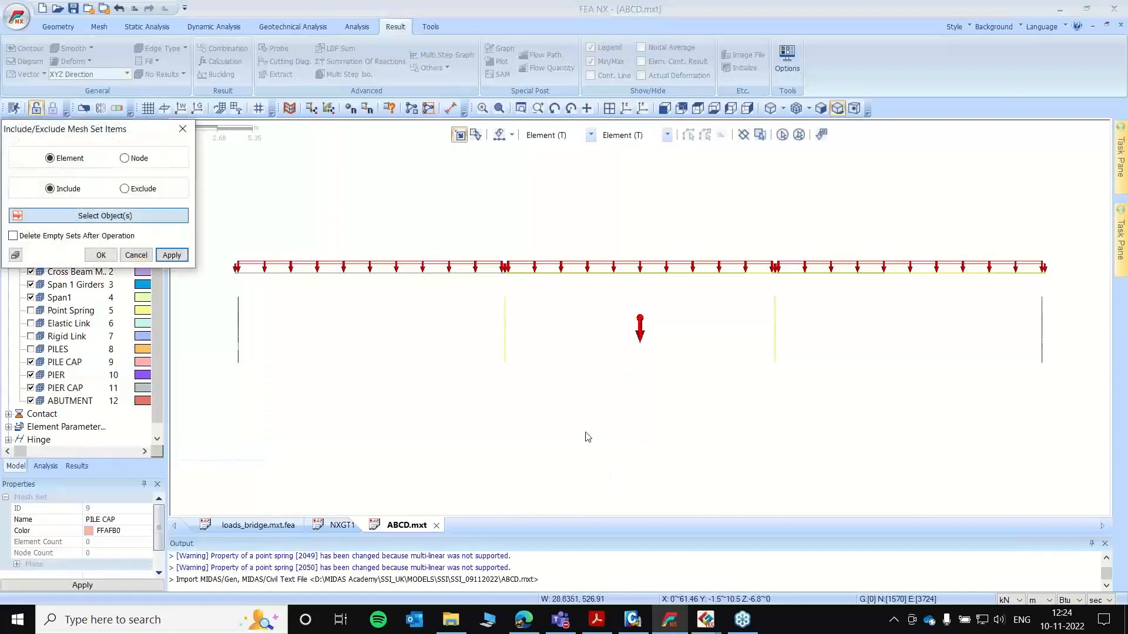
{"action": "left_click_drag", "start_coordinate": [438, 401], "coordinate": [831, 363]}
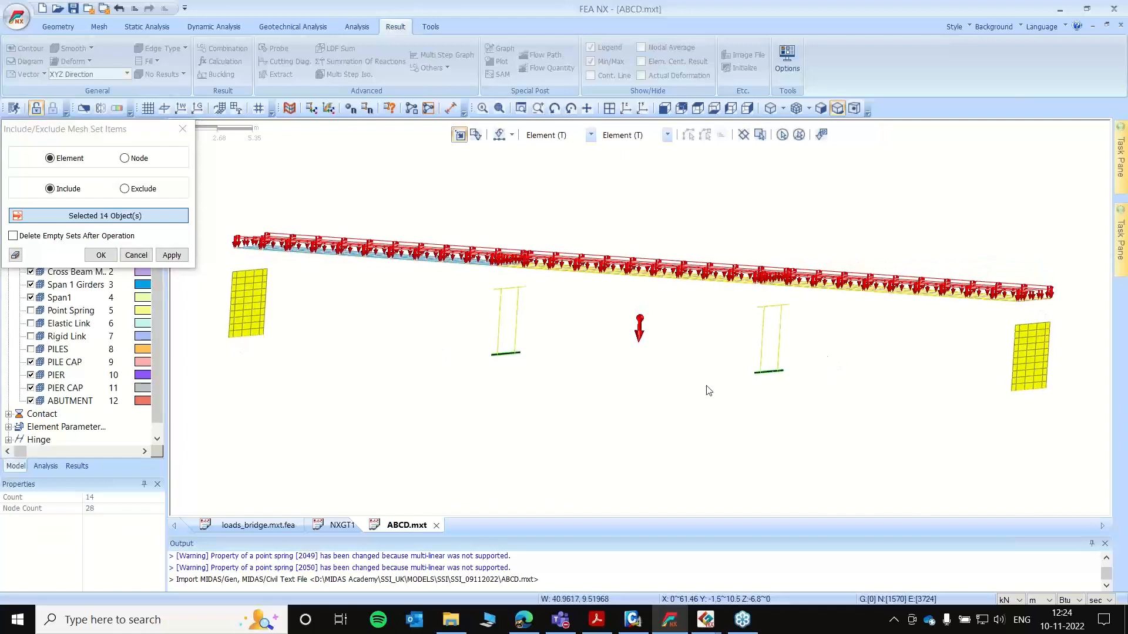
{"action": "left_click", "coordinate": [101, 256]}
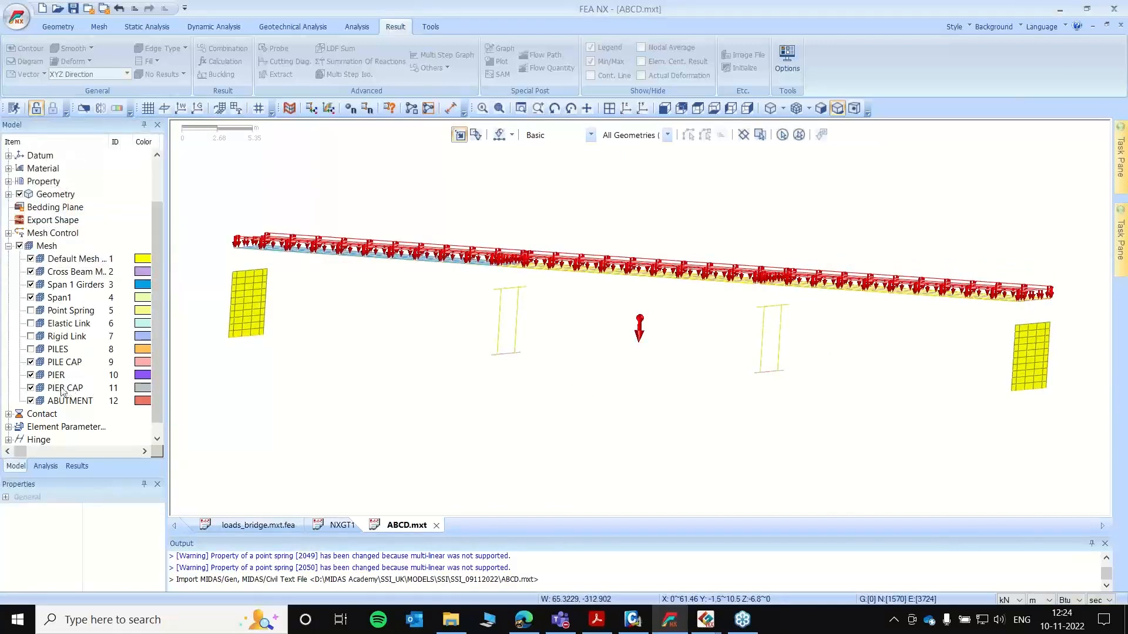
{"action": "left_click", "coordinate": [30, 362]}
- Include the transverse elements on top of both piers in the PIER CAP mesh set, and hide that set
{"action": "right_click", "coordinate": [59, 394]}
{"action": "left_click", "coordinate": [106, 479]}
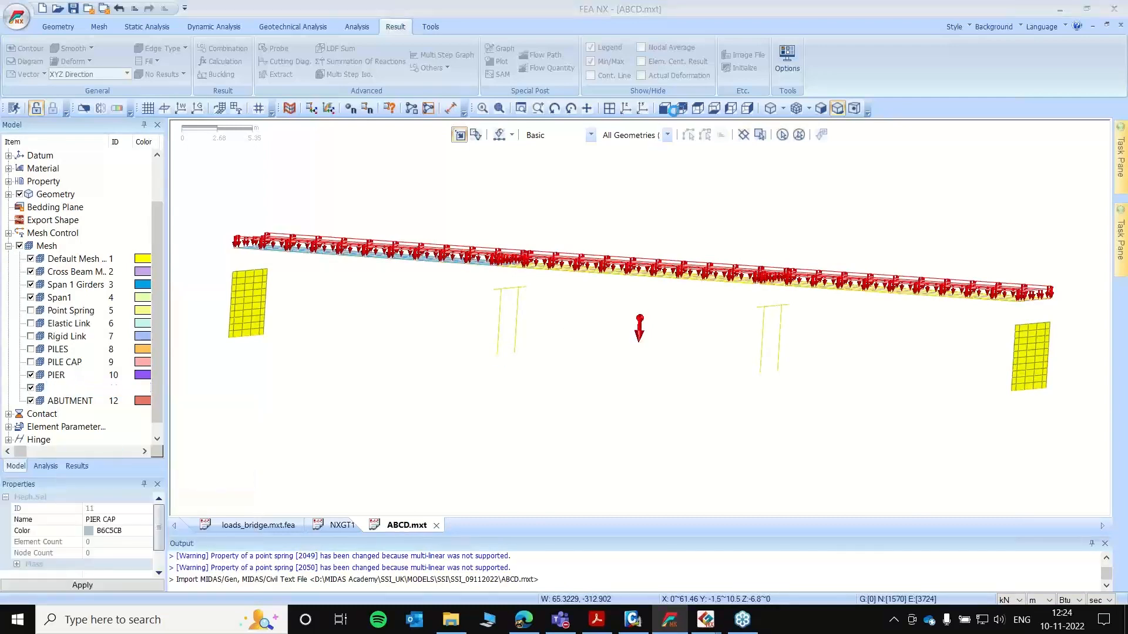
{"action": "left_click", "coordinate": [664, 109]}
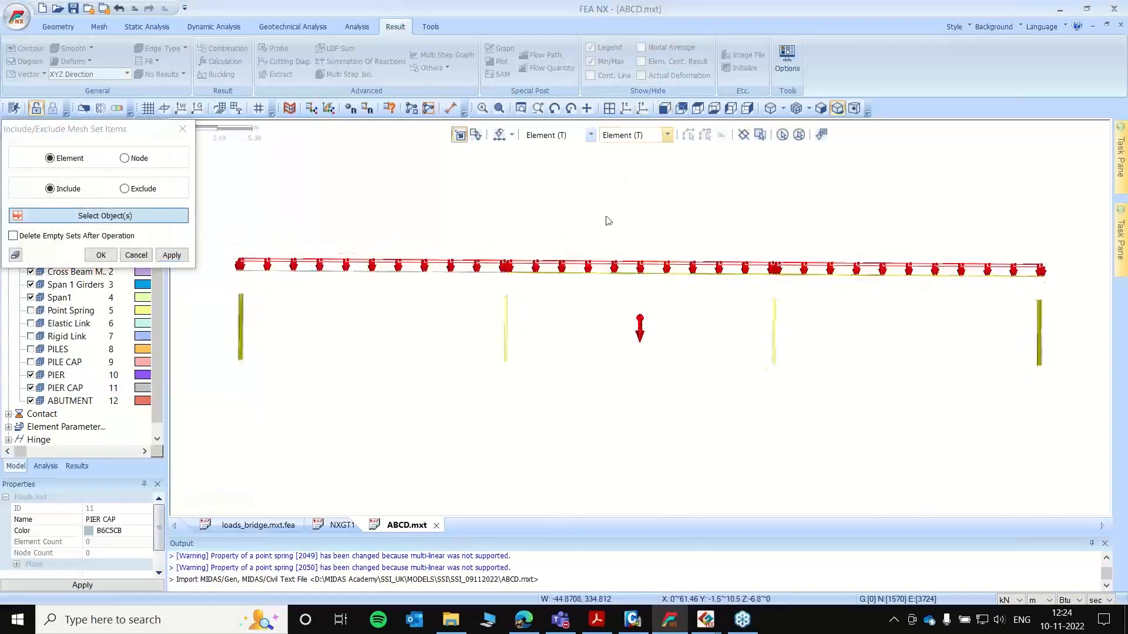
{"action": "left_click_drag", "start_coordinate": [497, 283], "coordinate": [806, 306]}
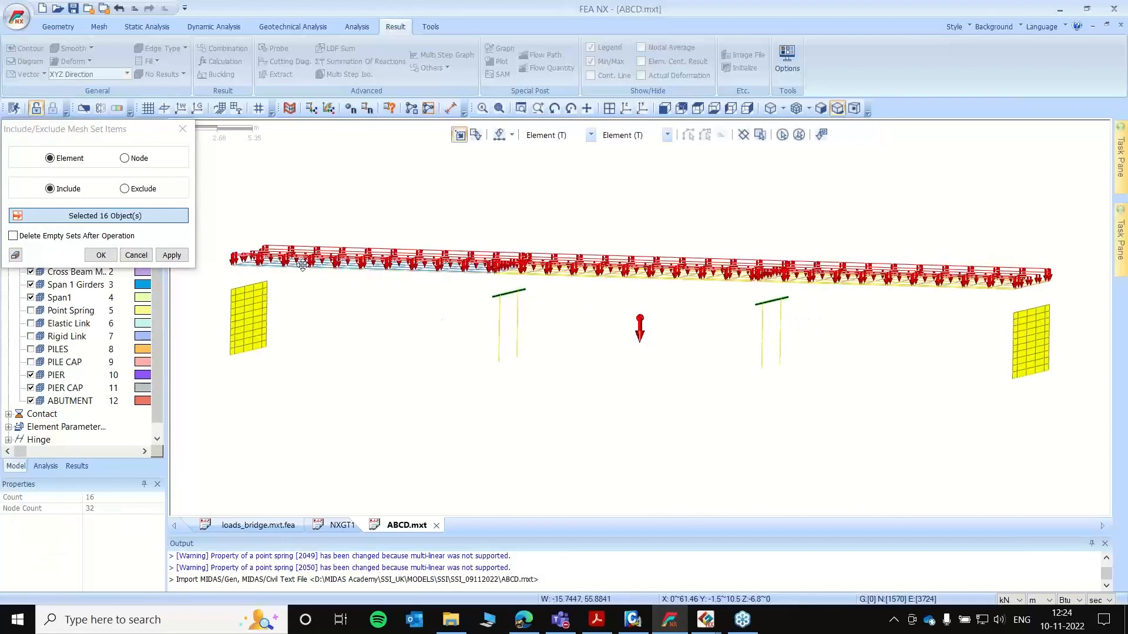
{"action": "left_click_drag", "start_coordinate": [107, 128], "coordinate": [292, 91]}
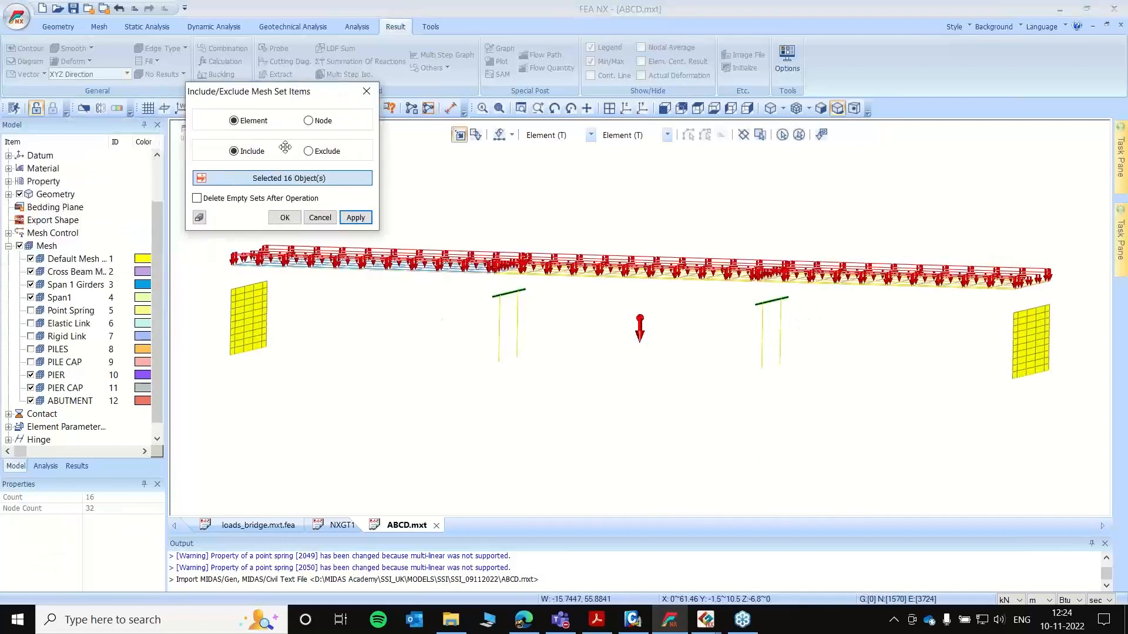
{"action": "left_click", "coordinate": [286, 217]}
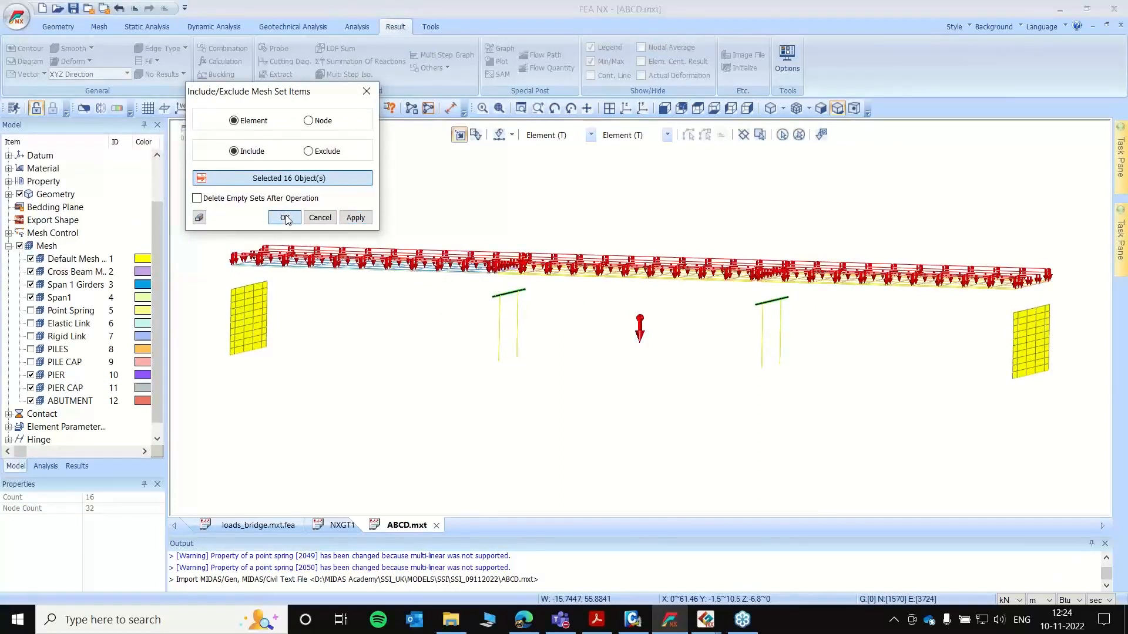
{"action": "left_click", "coordinate": [30, 375]}
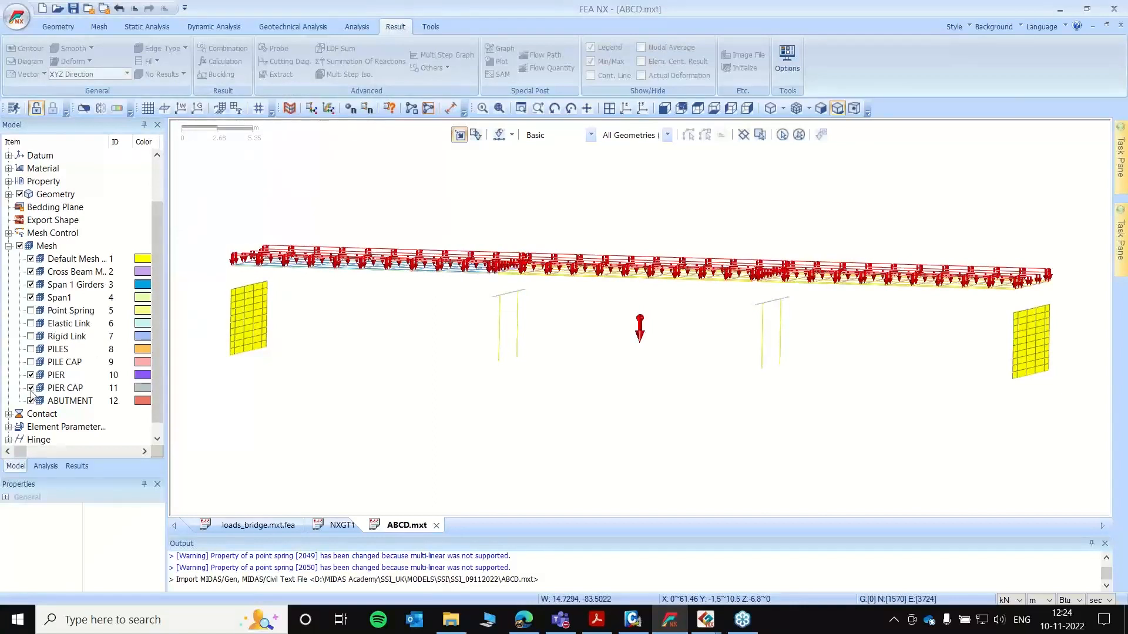
- Include the vertical column elements of both piers in the PIER mesh set, and hide that set
{"action": "right_click", "coordinate": [58, 376]}
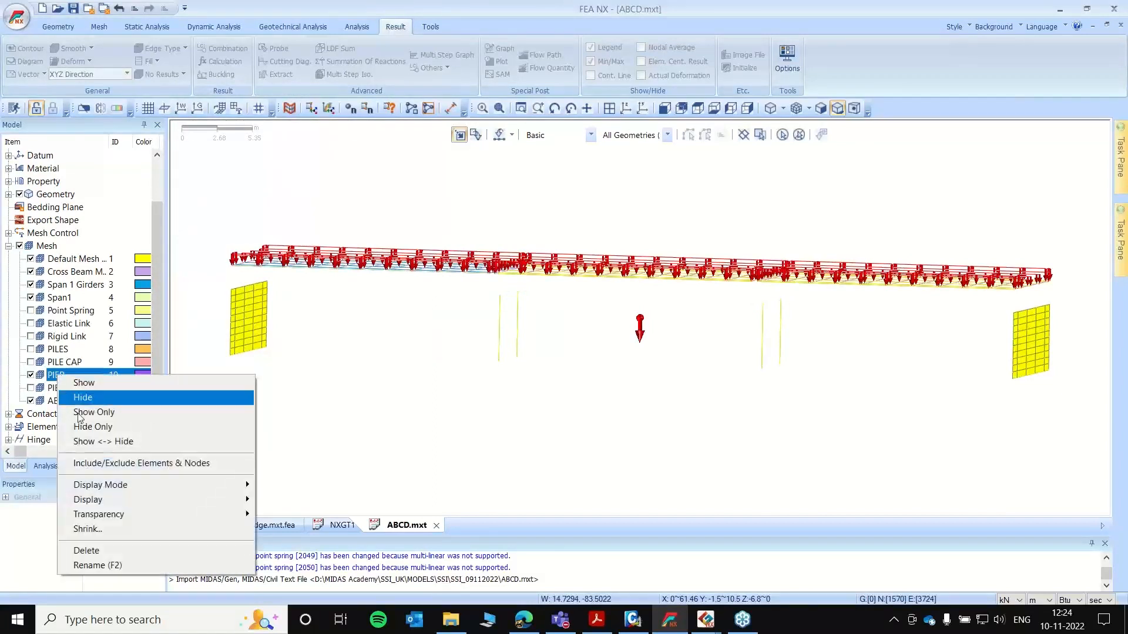
{"action": "left_click", "coordinate": [92, 461]}
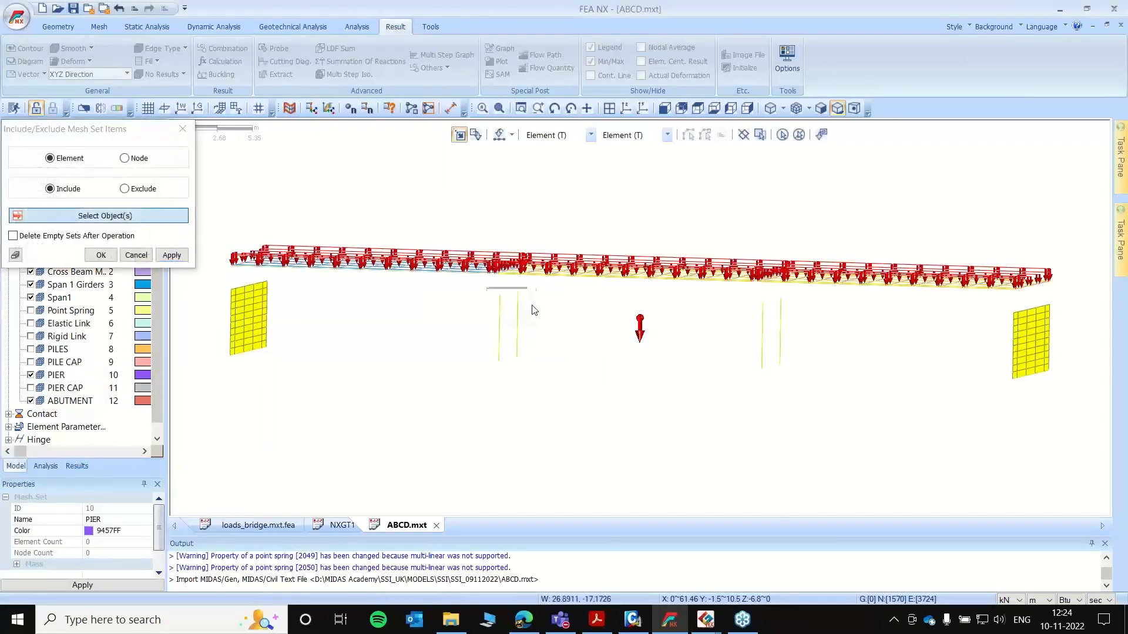
{"action": "left_click_drag", "start_coordinate": [488, 288], "coordinate": [547, 425]}
{"action": "left_click_drag", "start_coordinate": [748, 297], "coordinate": [810, 409]}
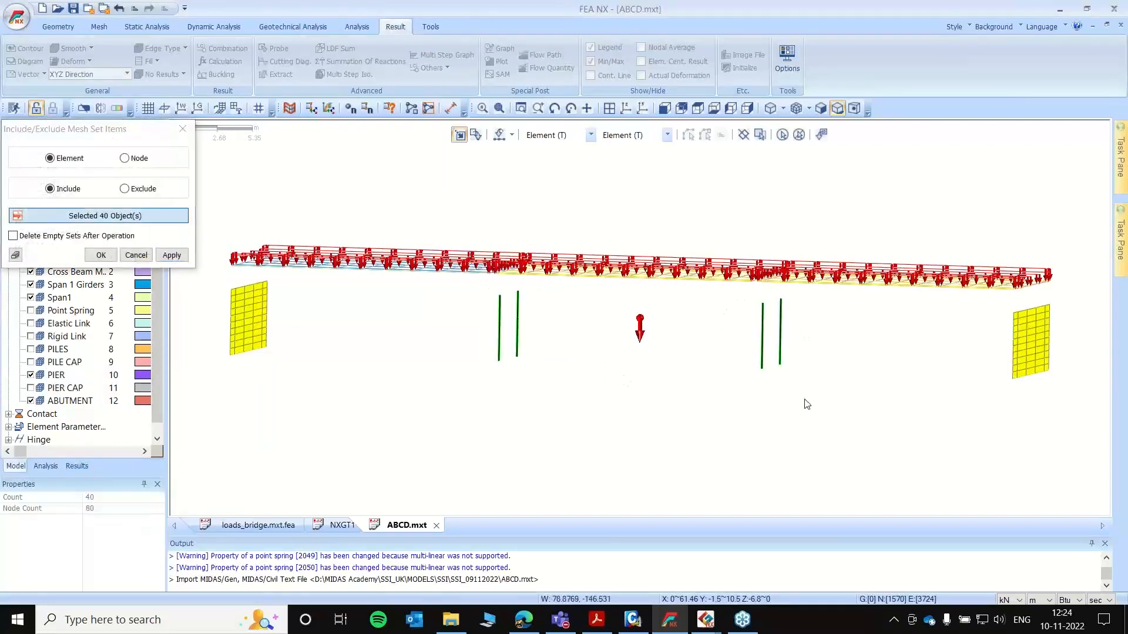
{"action": "left_click", "coordinate": [101, 257]}
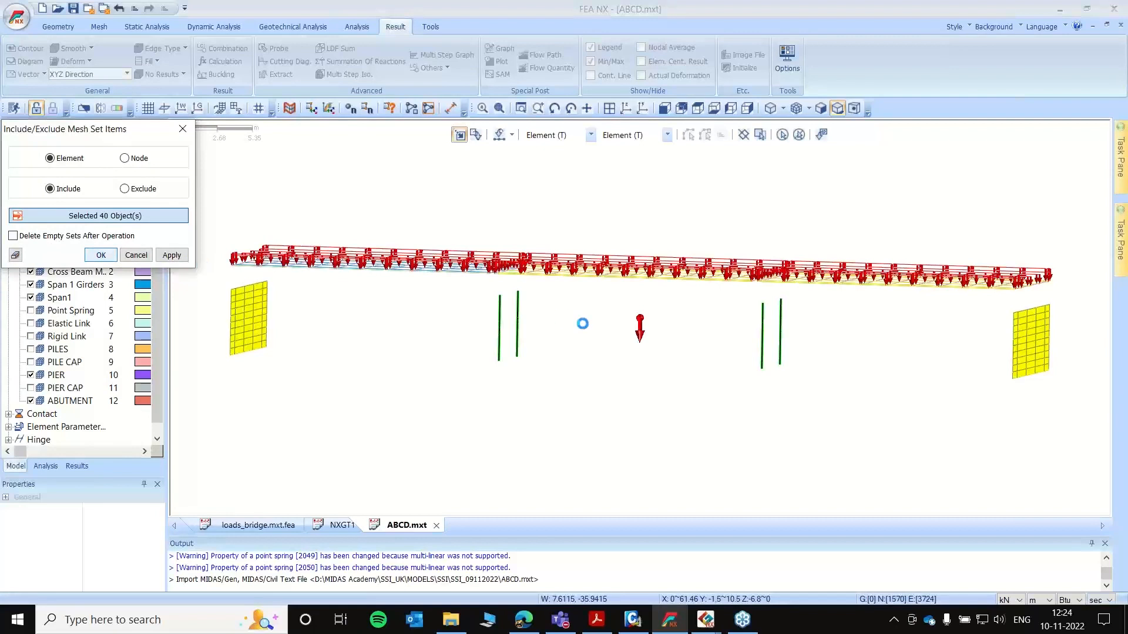
{"action": "left_click", "coordinate": [31, 375]}
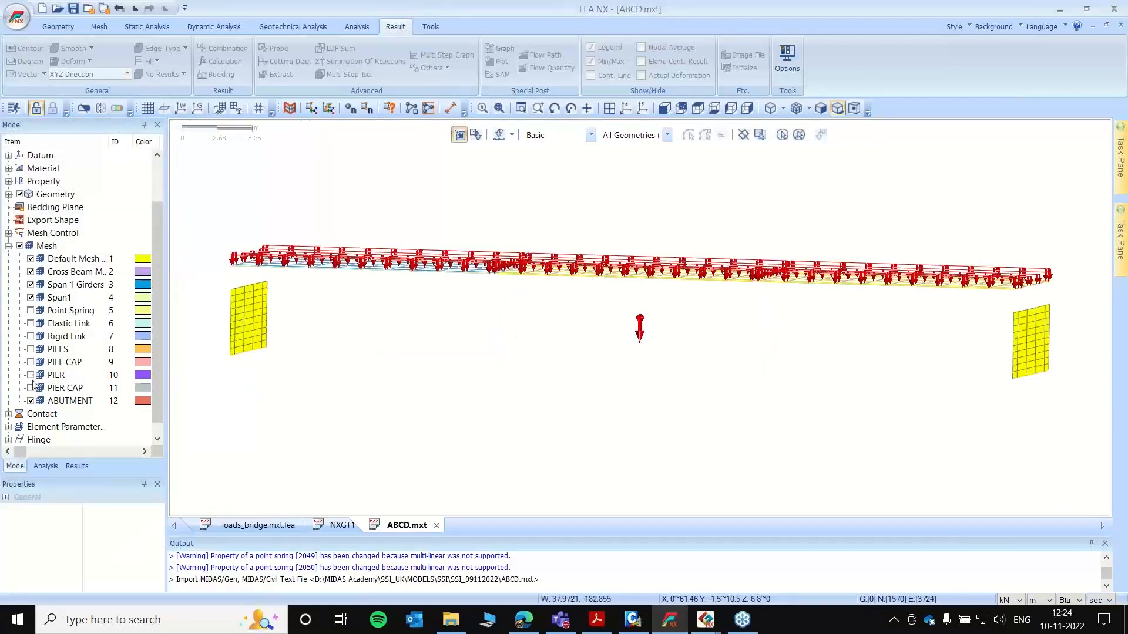
- Include the plate and beam elements of the end walls at both bridge ends in the ABUTMENT mesh set
{"action": "right_click", "coordinate": [72, 405]}
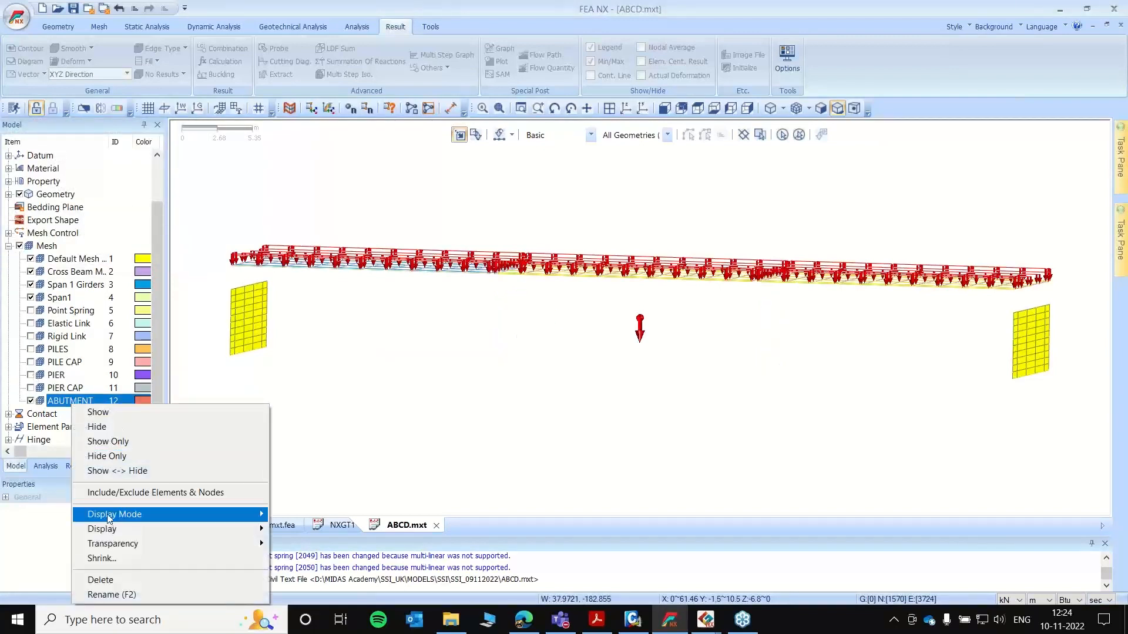
{"action": "left_click", "coordinate": [147, 492]}
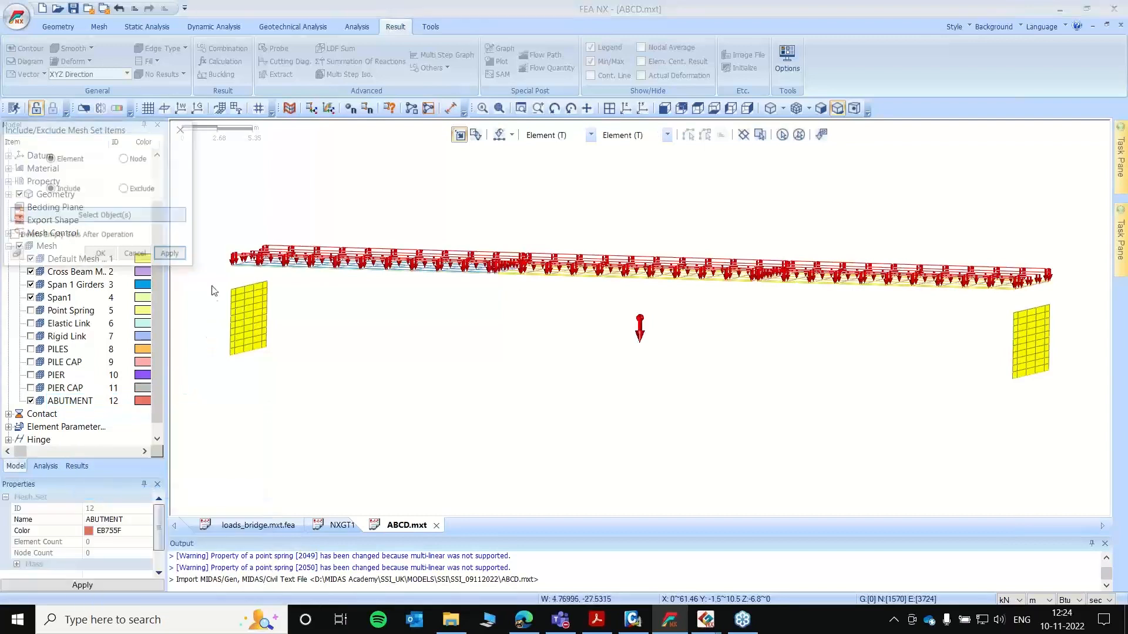
{"action": "left_click_drag", "start_coordinate": [222, 278], "coordinate": [298, 393]}
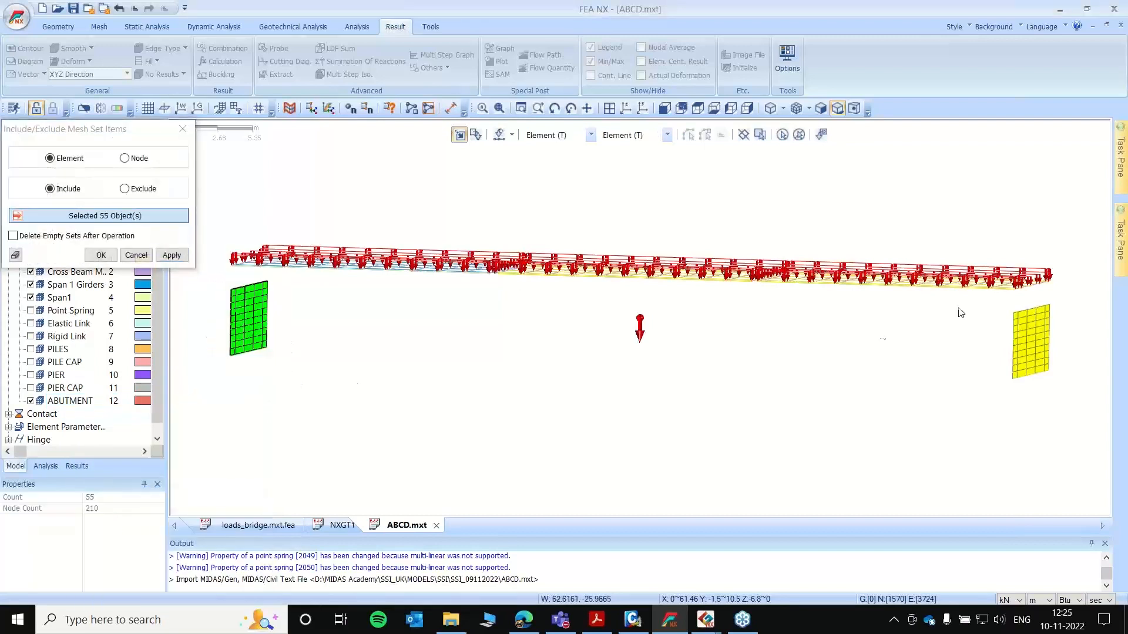
{"action": "left_click_drag", "start_coordinate": [996, 291], "coordinate": [1076, 409]}
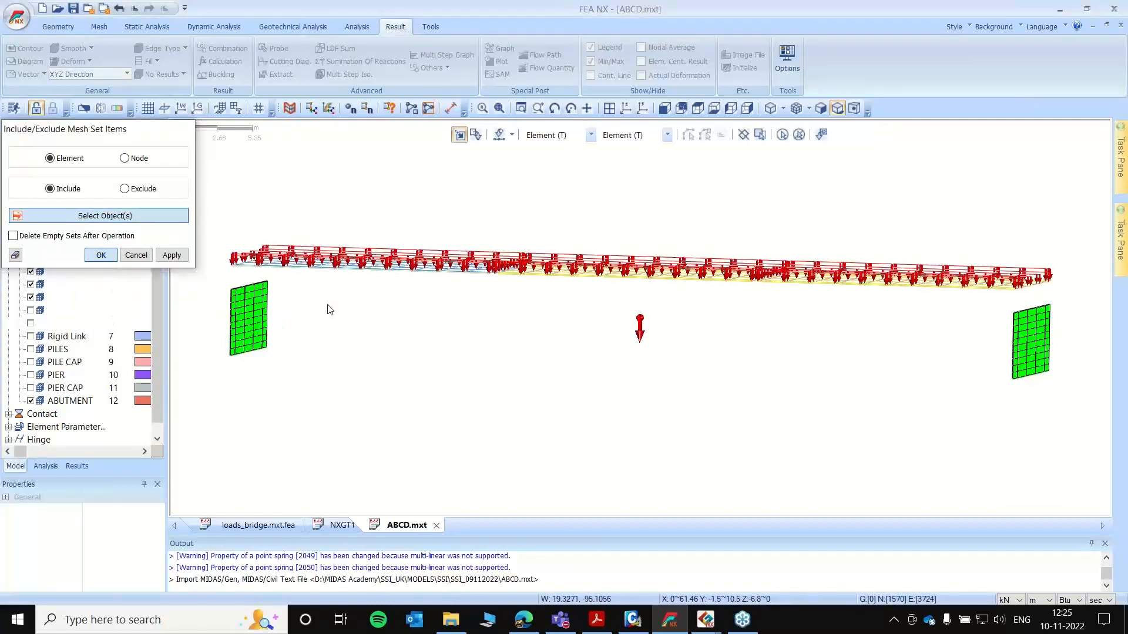
{"action": "left_click", "coordinate": [101, 254]}
{"action": "left_click", "coordinate": [65, 401]}
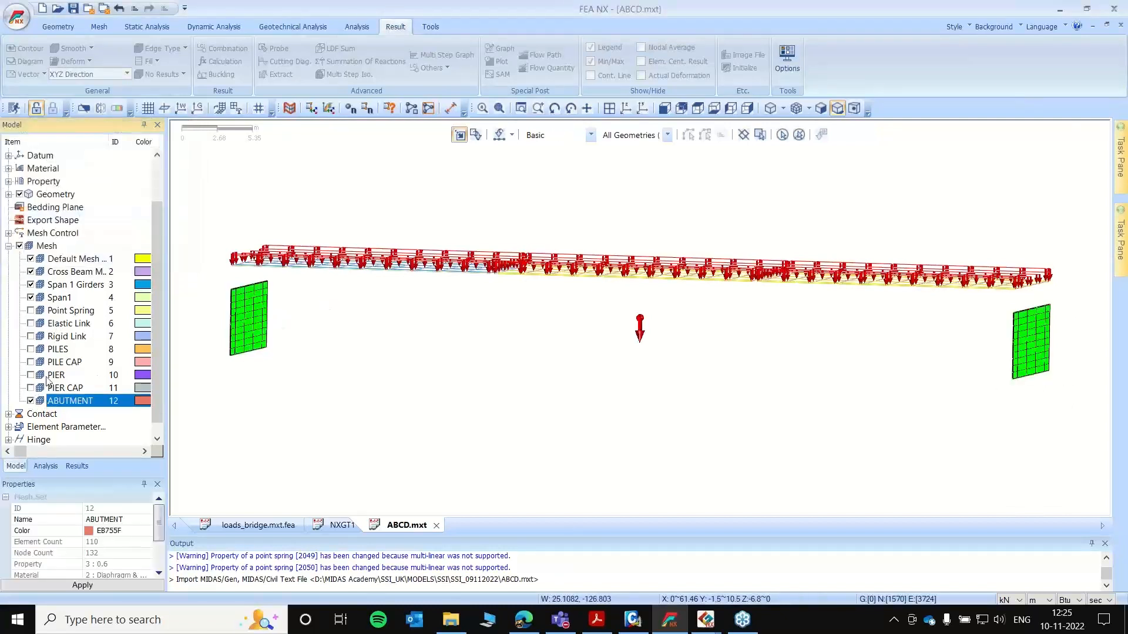
- Turn on the section shape display for the plie, abutment, pier cap, pier and pile cap 1D properties
{"action": "scroll", "coordinate": [58, 270], "scroll_direction": "up", "scroll_amount": 2}
{"action": "left_click", "coordinate": [8, 233]}
{"action": "left_click", "coordinate": [20, 246]}
{"action": "scroll", "coordinate": [61, 276], "scroll_direction": "down", "scroll_amount": 1}
{"action": "left_click", "coordinate": [42, 220]}
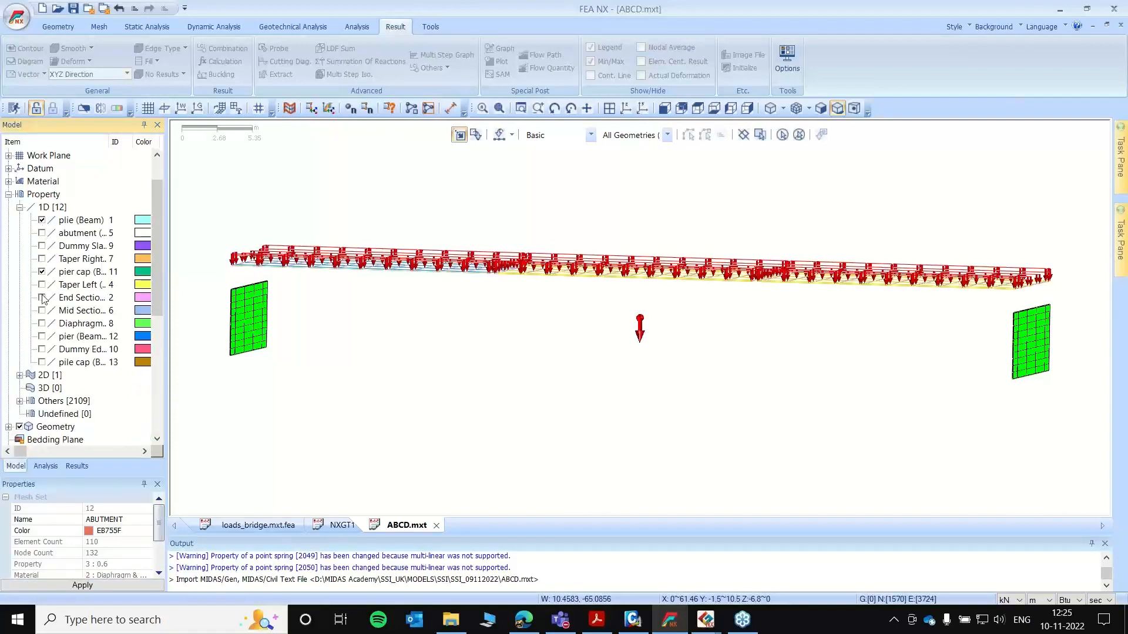
{"action": "left_click", "coordinate": [42, 233]}
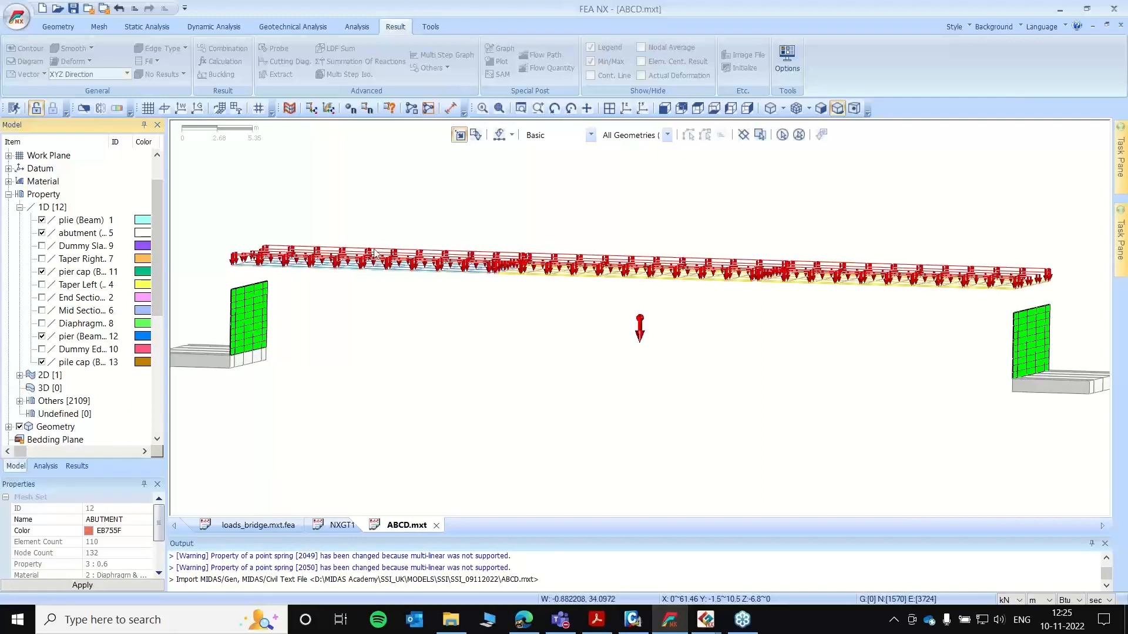
- Show the hidden PILES, PILE CAP, PIER and PIER CAP mesh sets again
{"action": "scroll", "coordinate": [50, 324], "scroll_direction": "down", "scroll_amount": 6}
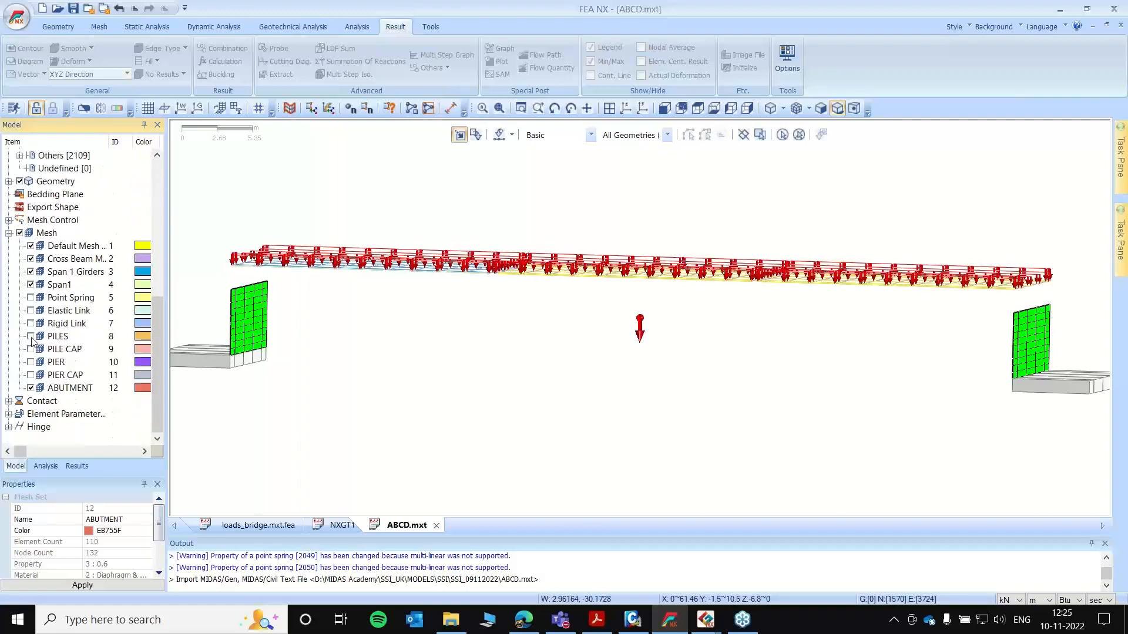
{"action": "left_click", "coordinate": [31, 337]}
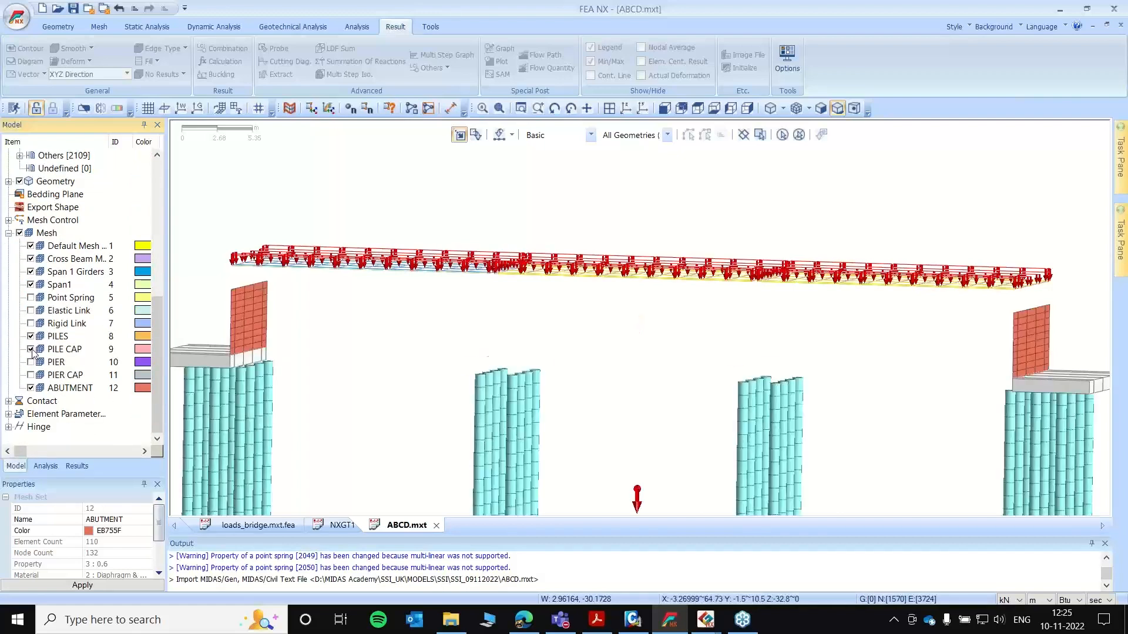
{"action": "left_click", "coordinate": [31, 375]}
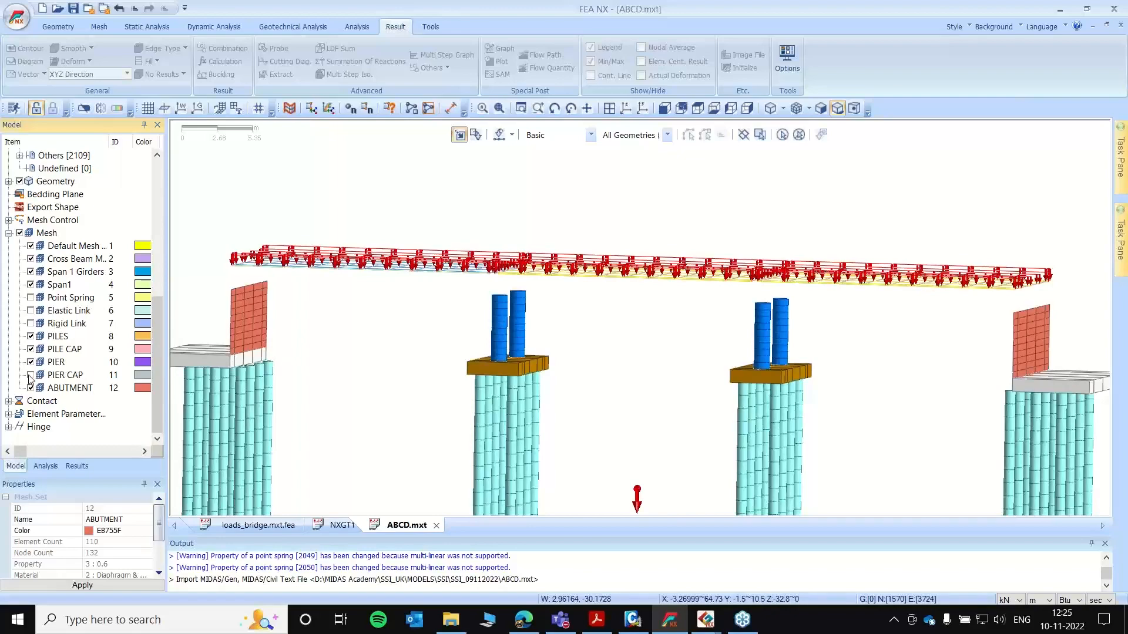
- Show the Rigid Link and Elastic Link mesh sets together with the bridge model
{"action": "scroll", "coordinate": [614, 339], "scroll_direction": "down", "scroll_amount": 1}
{"action": "middle_click_drag", "start_coordinate": [613, 340], "coordinate": [586, 344], "text": "ctrl"}
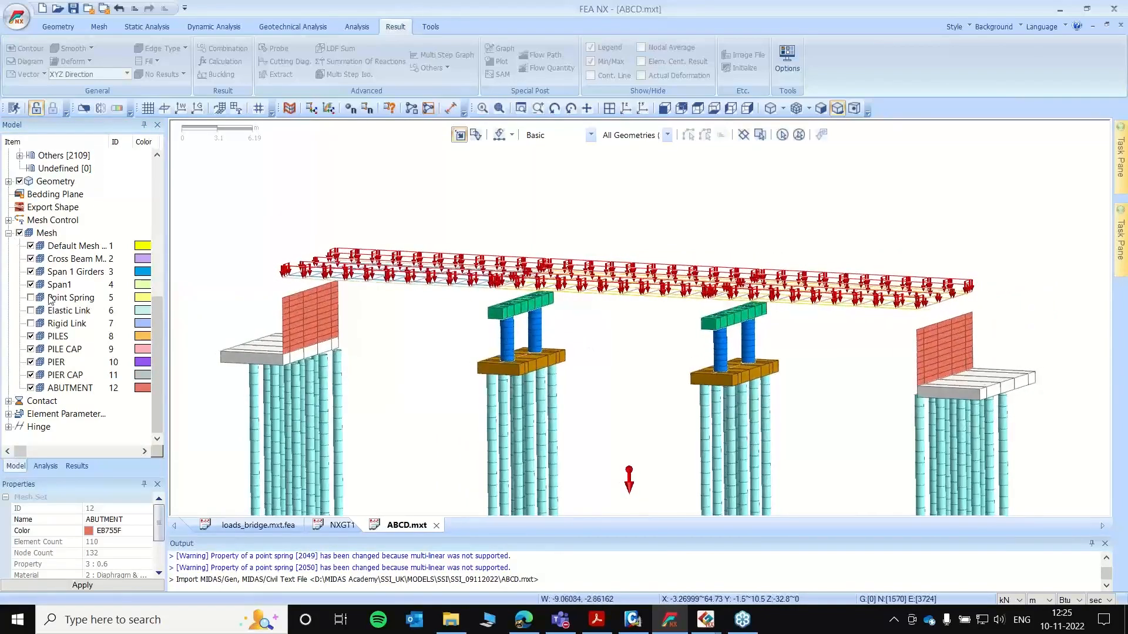
{"action": "left_click", "coordinate": [30, 323]}
{"action": "left_click", "coordinate": [30, 310]}
{"action": "scroll", "coordinate": [510, 285], "scroll_direction": "up", "scroll_amount": 2}
{"action": "scroll", "coordinate": [650, 307], "scroll_direction": "down", "scroll_amount": 5}
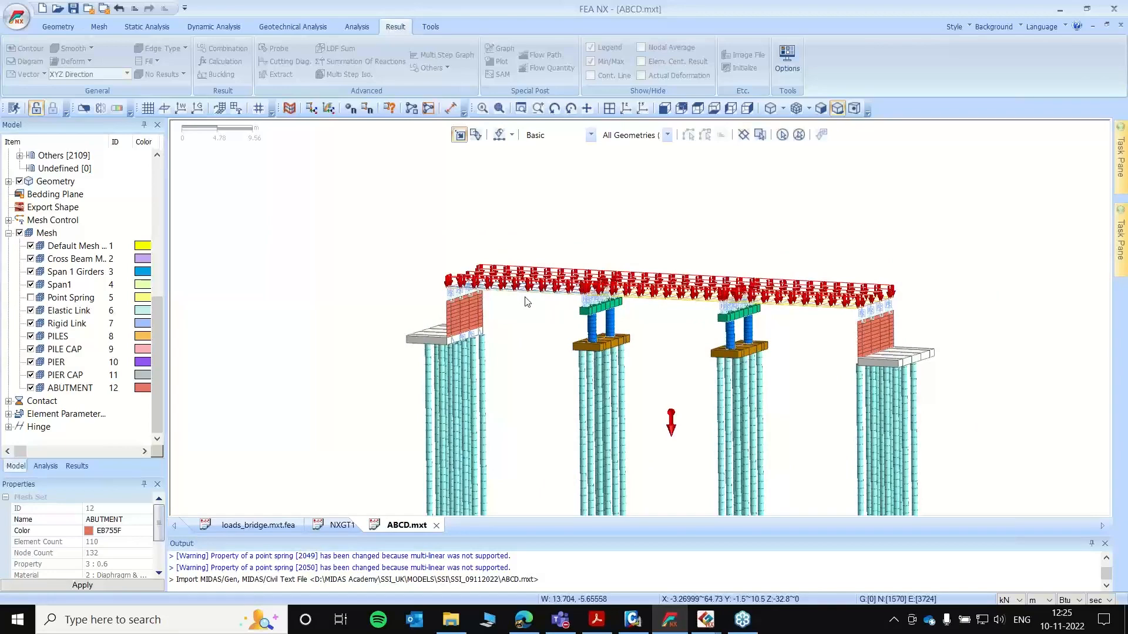
{"action": "scroll", "coordinate": [636, 373], "scroll_direction": "down", "scroll_amount": 5}
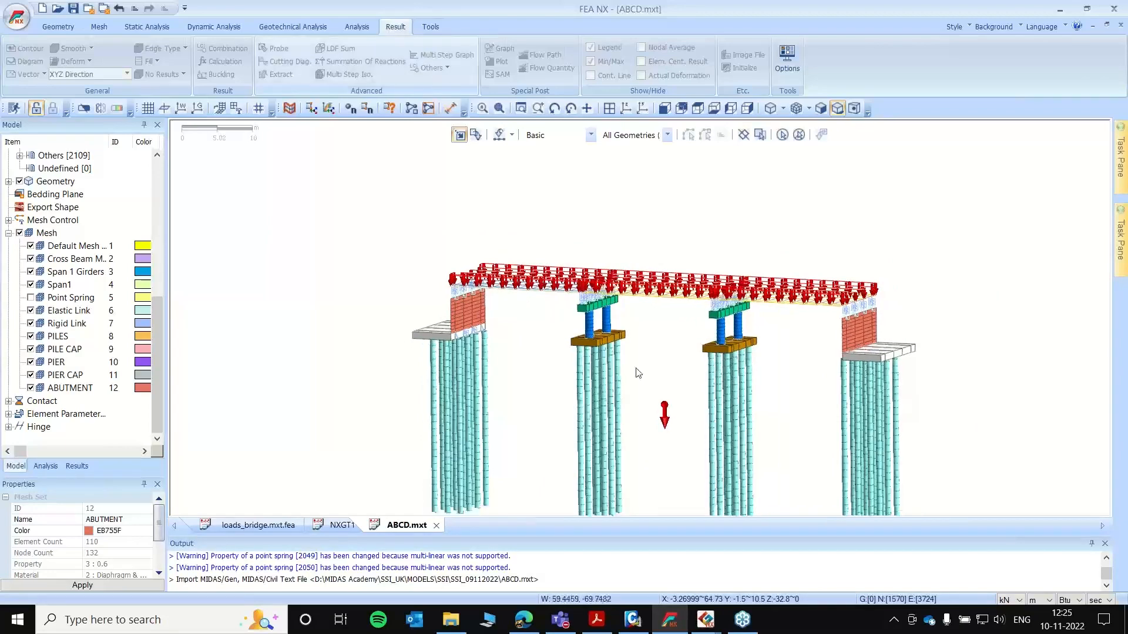
{"action": "scroll", "coordinate": [733, 359], "scroll_direction": "up", "scroll_amount": 1}
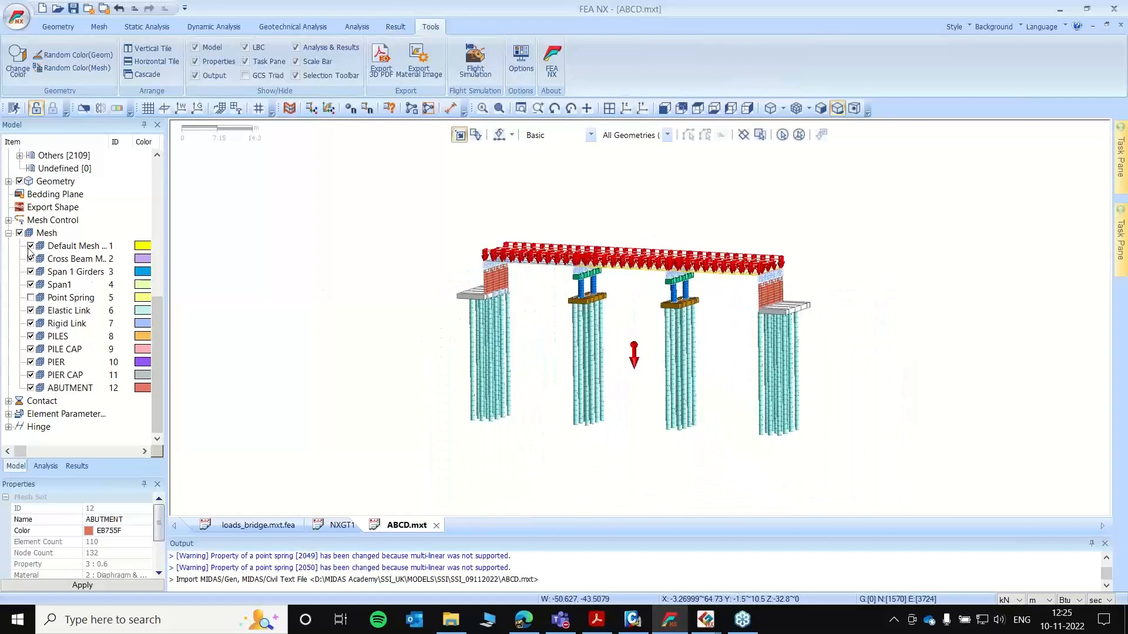
- Turn off the section shape display for the plie, abutment and pier cap 1D properties
{"action": "scroll", "coordinate": [29, 253], "scroll_direction": "up", "scroll_amount": 6}
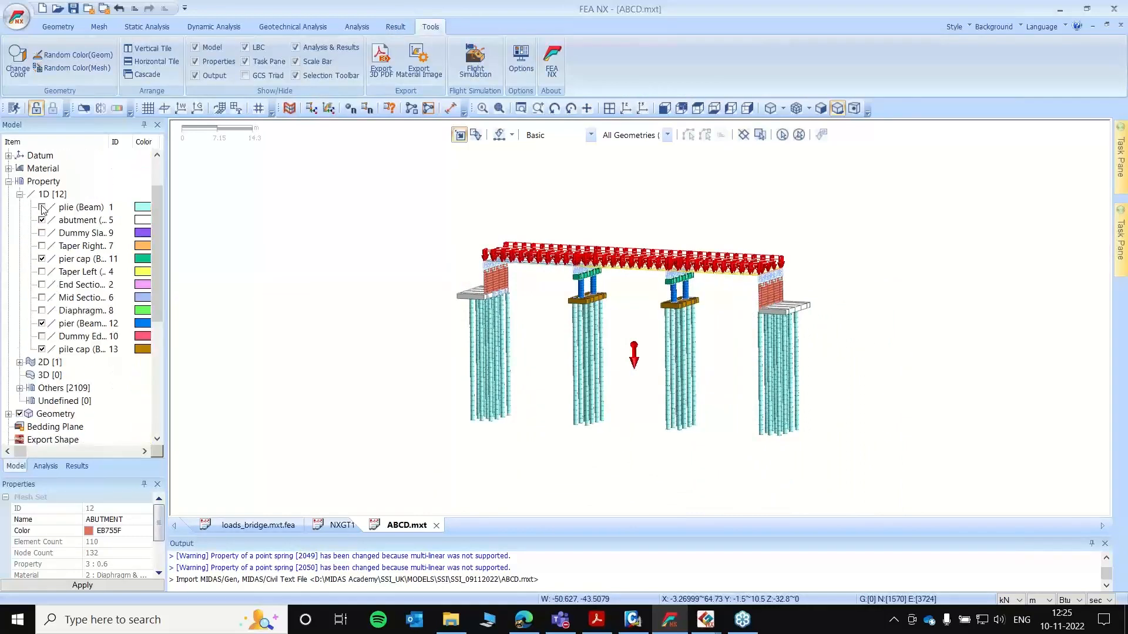
{"action": "left_click", "coordinate": [42, 207]}
{"action": "left_click", "coordinate": [41, 220]}
{"action": "left_click", "coordinate": [41, 259]}
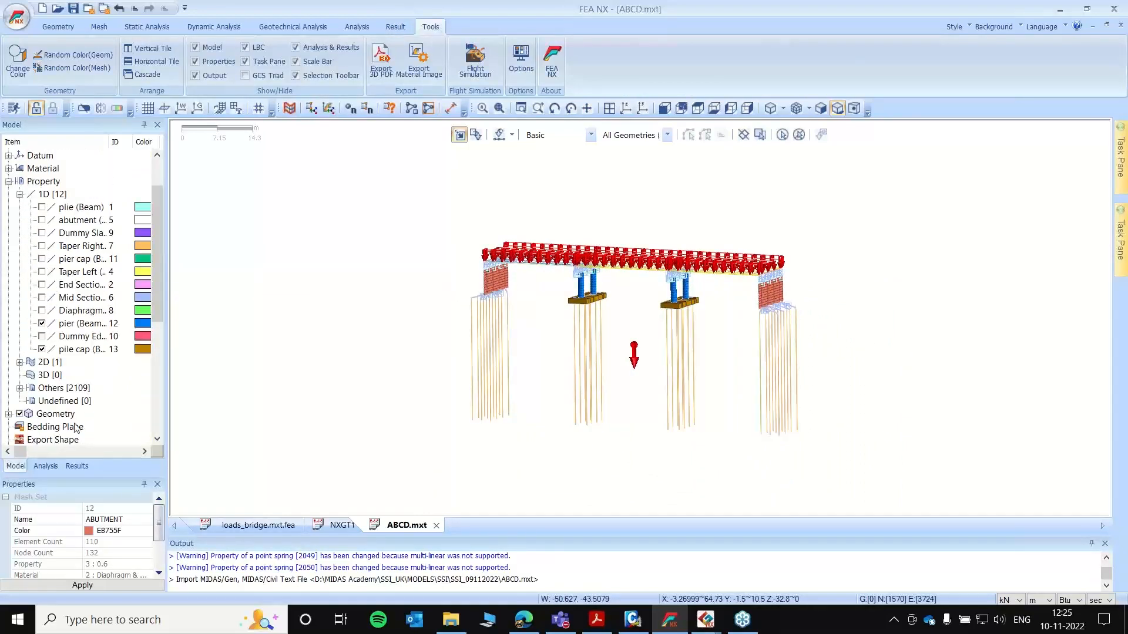
- Hide all static loads in the model view
{"action": "scroll", "coordinate": [48, 451], "scroll_direction": "down", "scroll_amount": 5}
{"action": "left_click", "coordinate": [47, 465]}
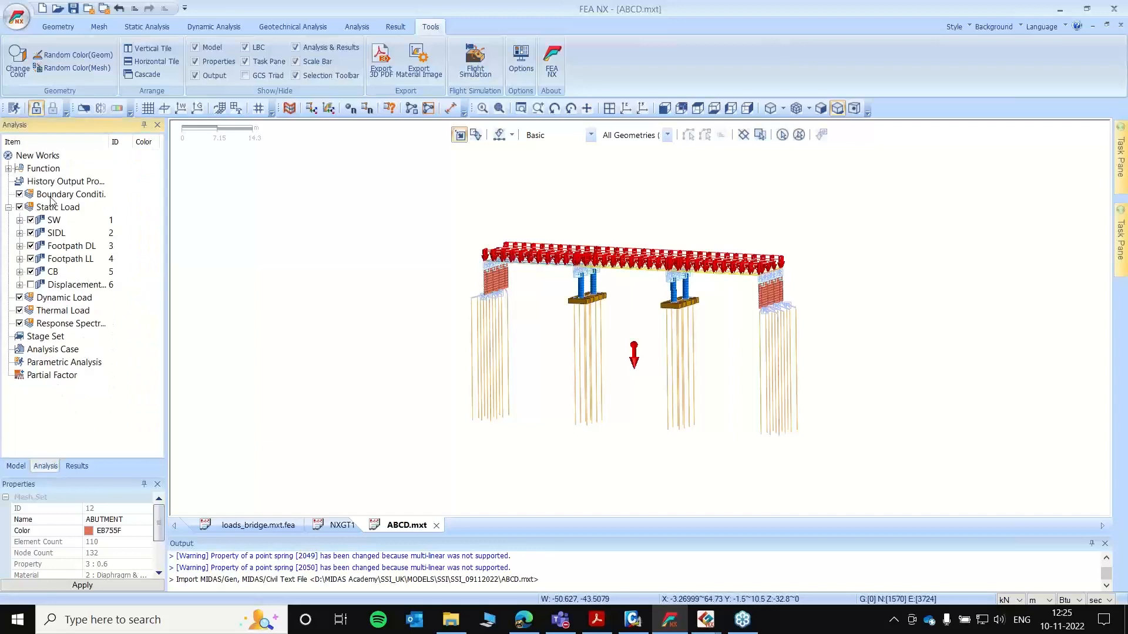
{"action": "left_click", "coordinate": [19, 207]}
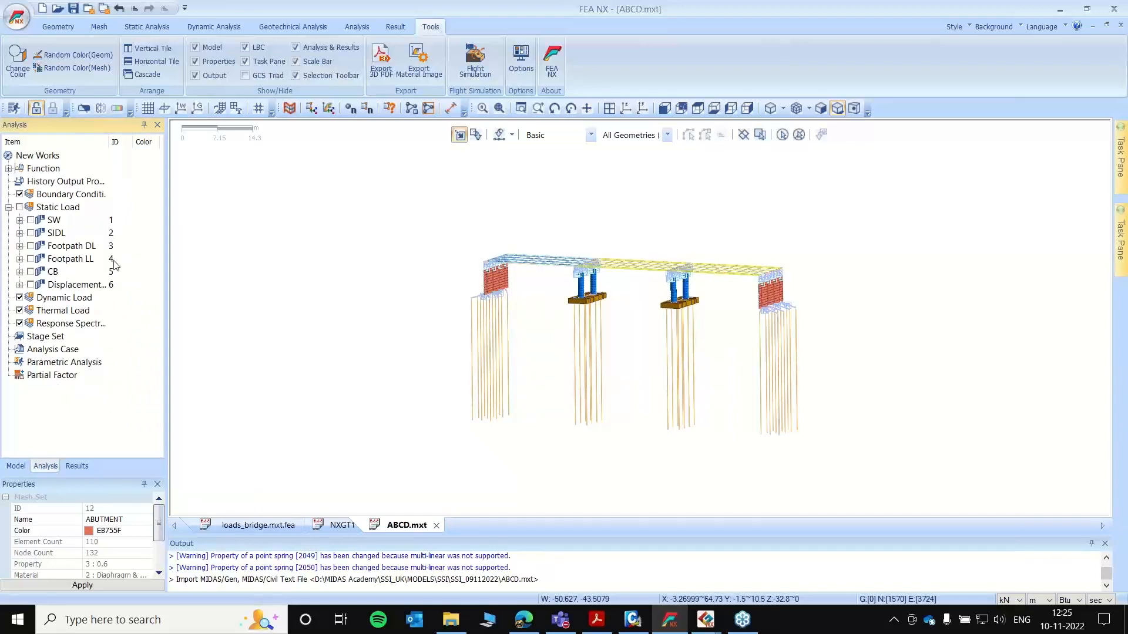
- Turn off the section shapes of the pile cap and pier properties, and hide the Elastic Link and Rigid Link mesh sets
{"action": "left_click", "coordinate": [16, 466]}
{"action": "scroll", "coordinate": [47, 213], "scroll_direction": "up", "scroll_amount": 1}
{"action": "left_click", "coordinate": [42, 195]}
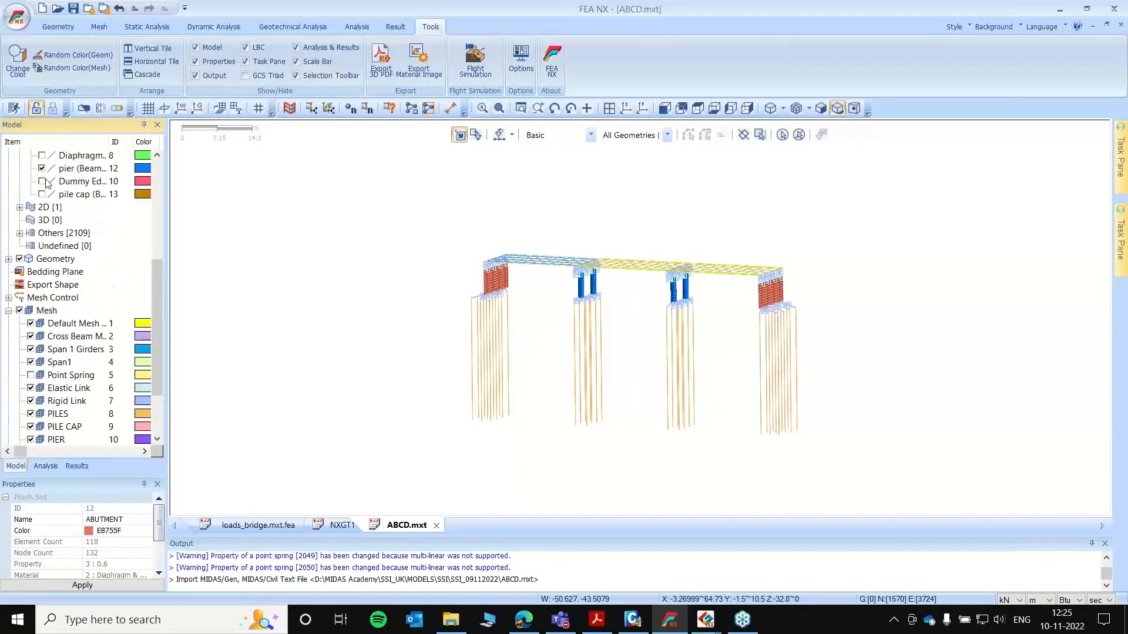
{"action": "left_click", "coordinate": [41, 169]}
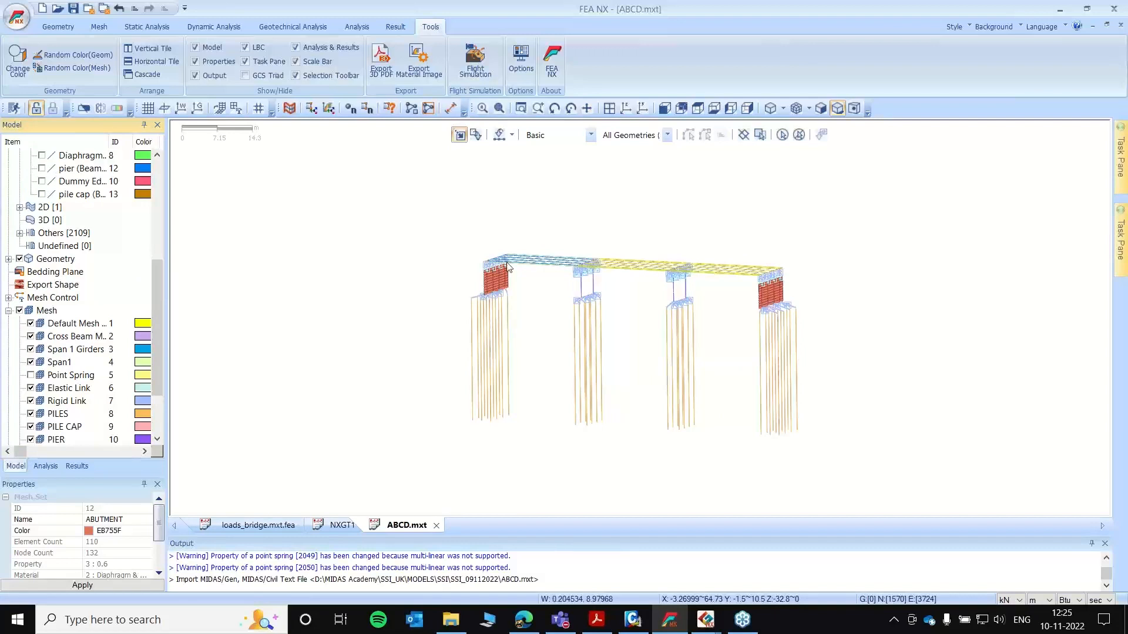
{"action": "left_click", "coordinate": [31, 402]}
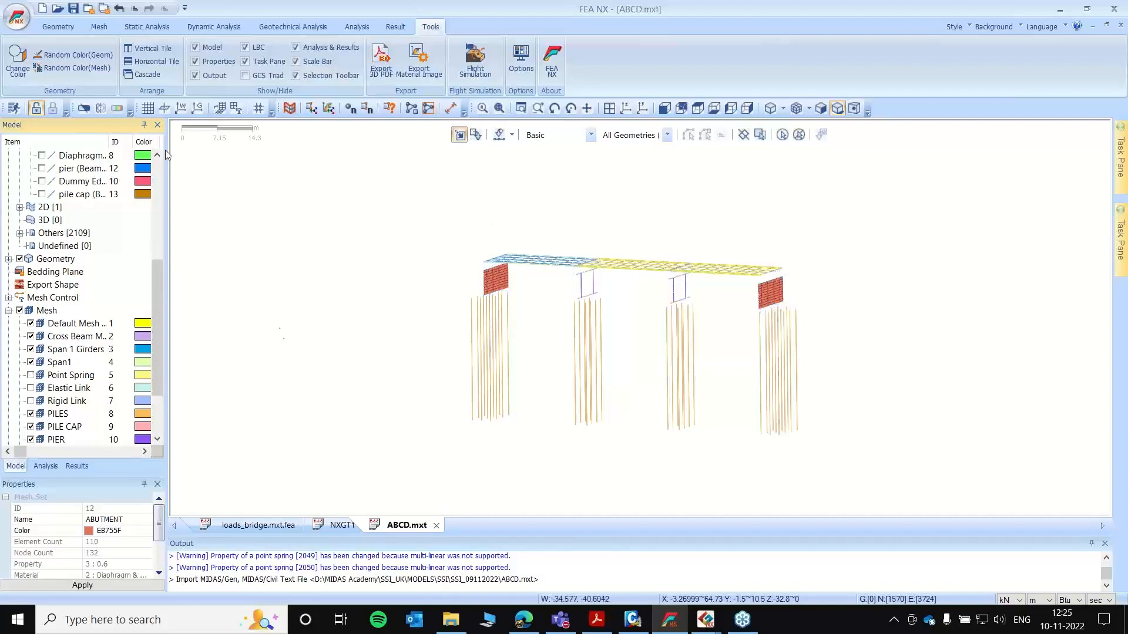
- Display the work plane grid and view the model from the top
{"action": "left_click", "coordinate": [148, 109]}
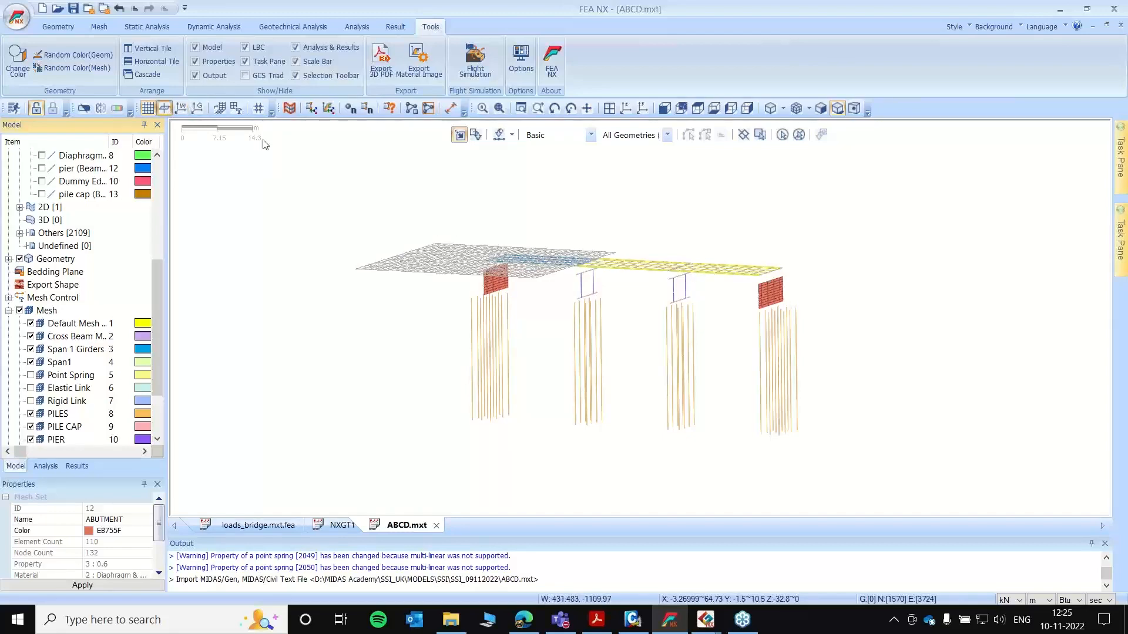
{"action": "left_click", "coordinate": [697, 108]}
{"action": "scroll", "coordinate": [675, 252], "scroll_direction": "down", "scroll_amount": 3}
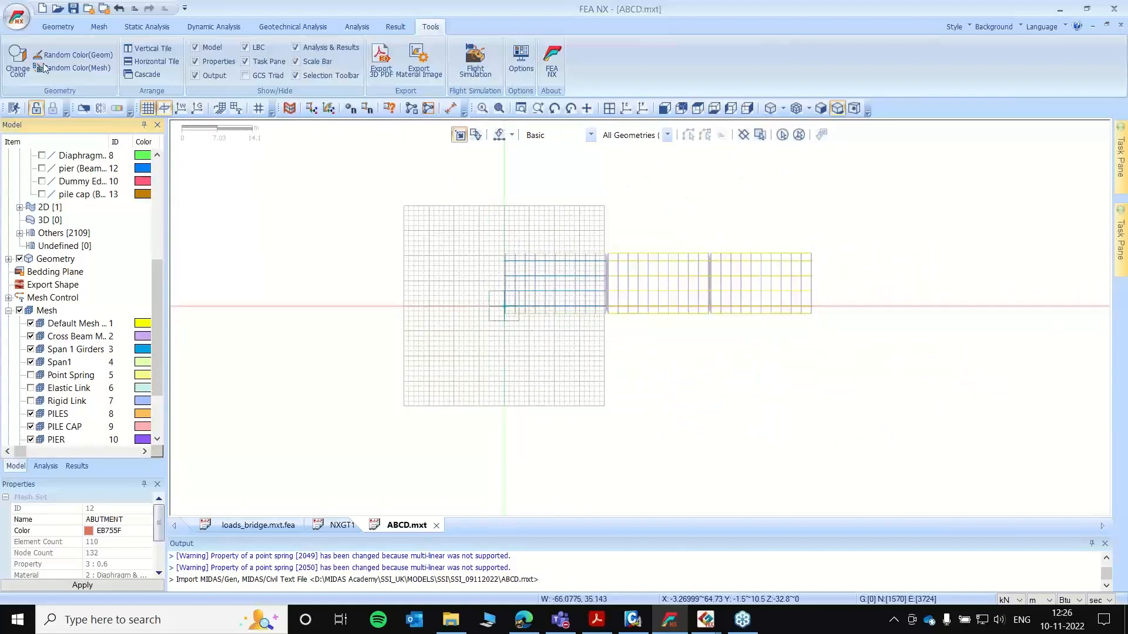
- Define the grid with a width of 10 m and a user-defined number of 20
{"action": "left_click", "coordinate": [58, 27]}
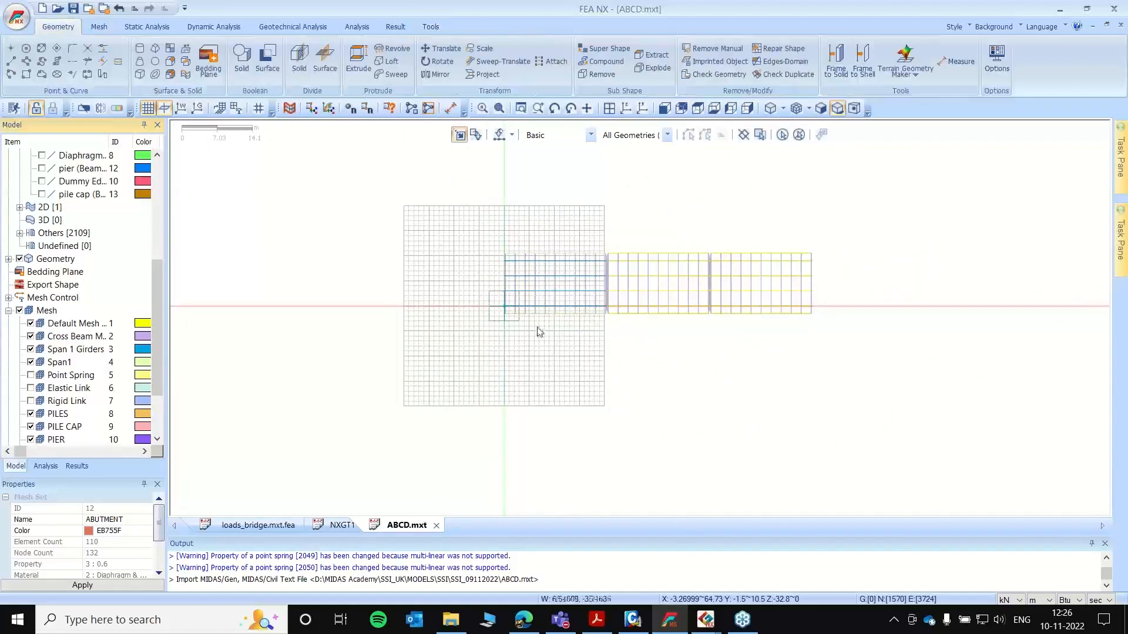
{"action": "left_click", "coordinate": [236, 110]}
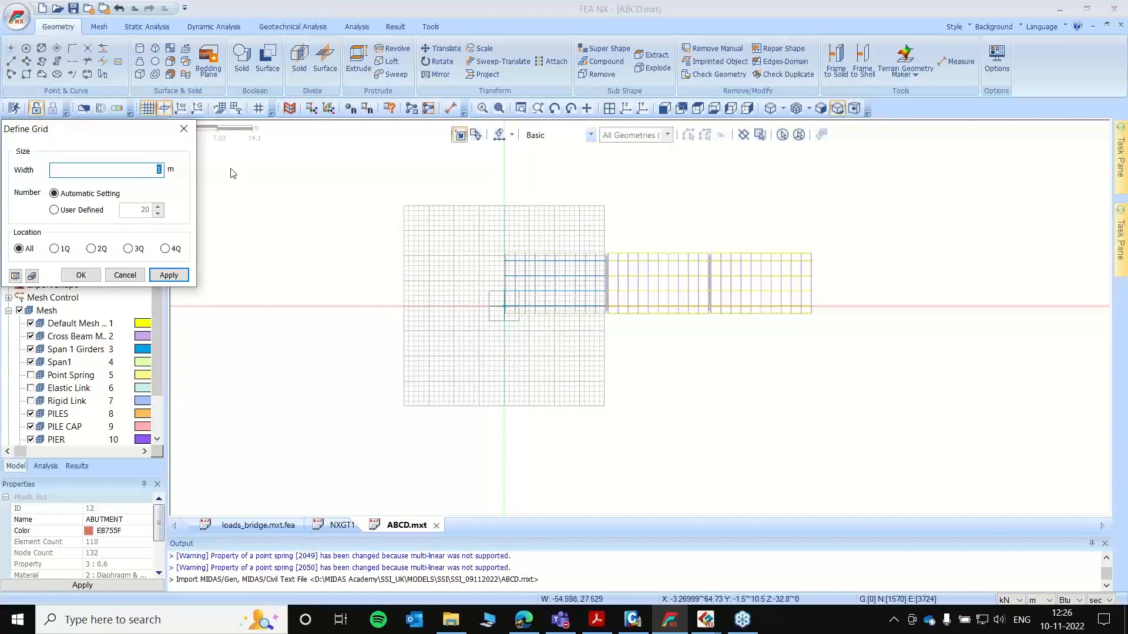
{"action": "left_click", "coordinate": [63, 211]}
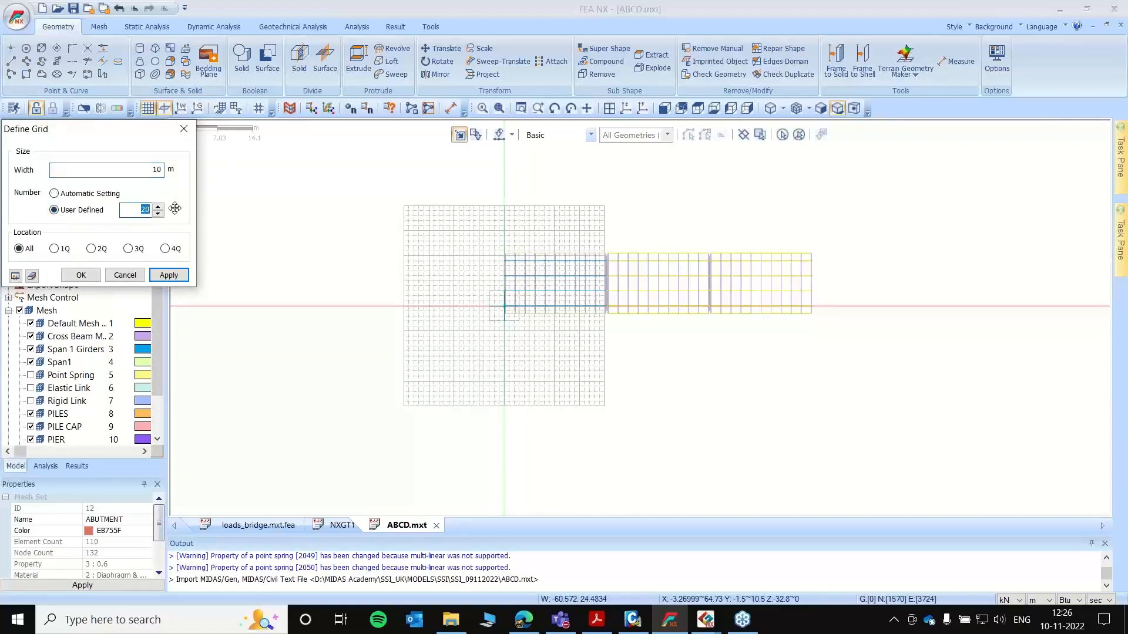
{"action": "left_click", "coordinate": [81, 275]}
{"action": "scroll", "coordinate": [605, 329], "scroll_direction": "down", "scroll_amount": 2}
{"action": "scroll", "coordinate": [531, 274], "scroll_direction": "down", "scroll_amount": 2}
{"action": "scroll", "coordinate": [740, 279], "scroll_direction": "down", "scroll_amount": 1}
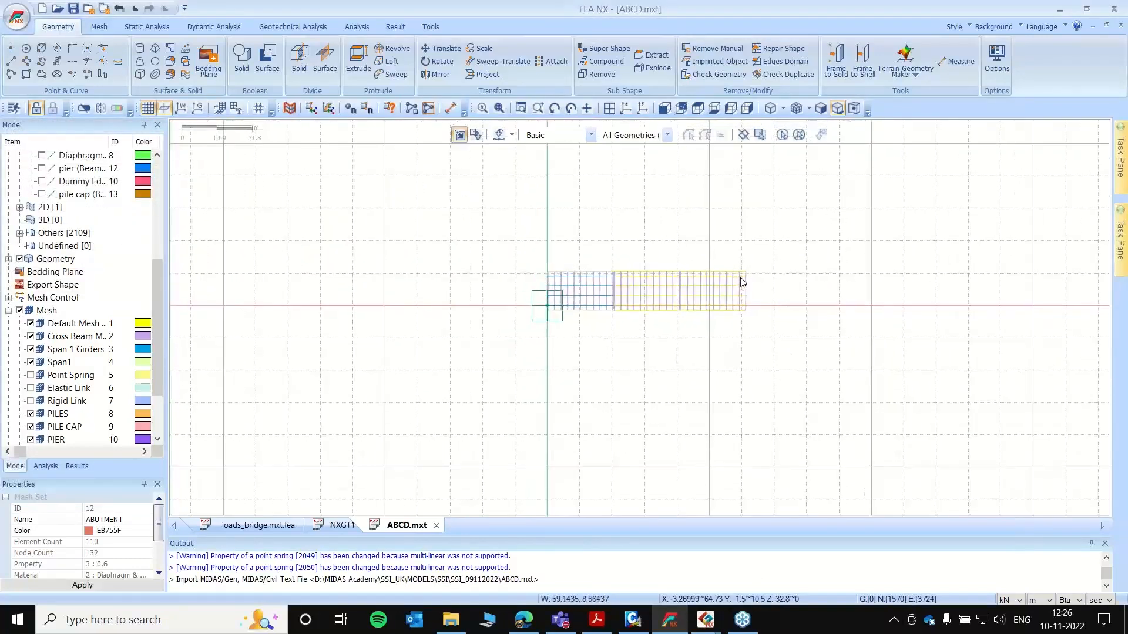
{"action": "scroll", "coordinate": [893, 334], "scroll_direction": "up", "scroll_amount": 1}
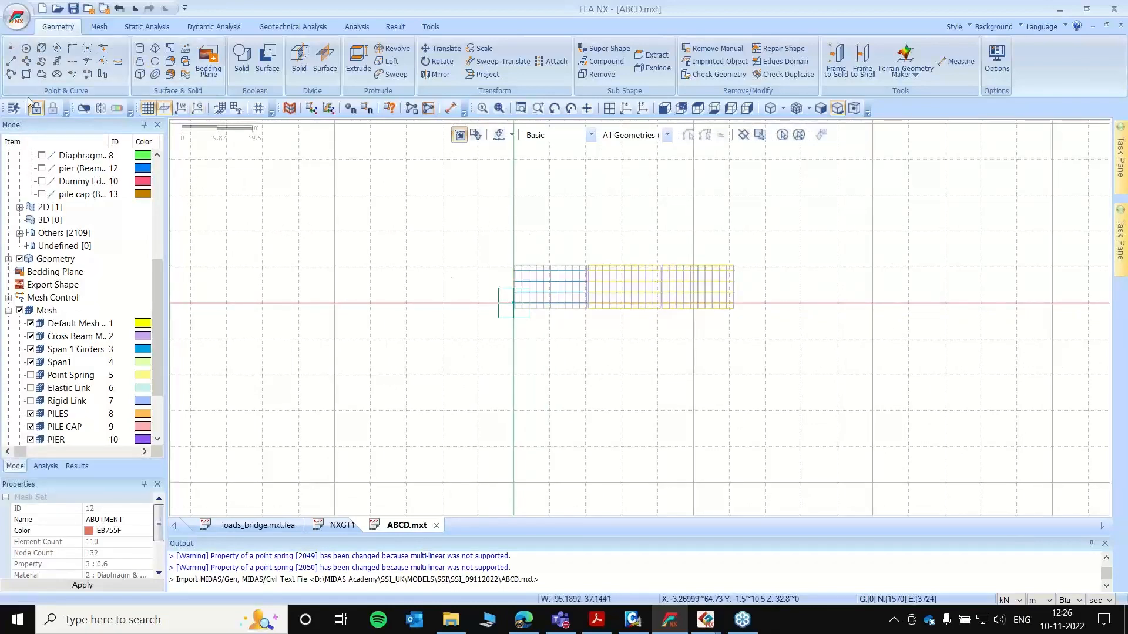
- Create a rectangle with Make Face enabled around the bridge plan, from (-20, 20) to (80, -20), in Geometry Set-1
{"action": "left_click", "coordinate": [26, 74]}
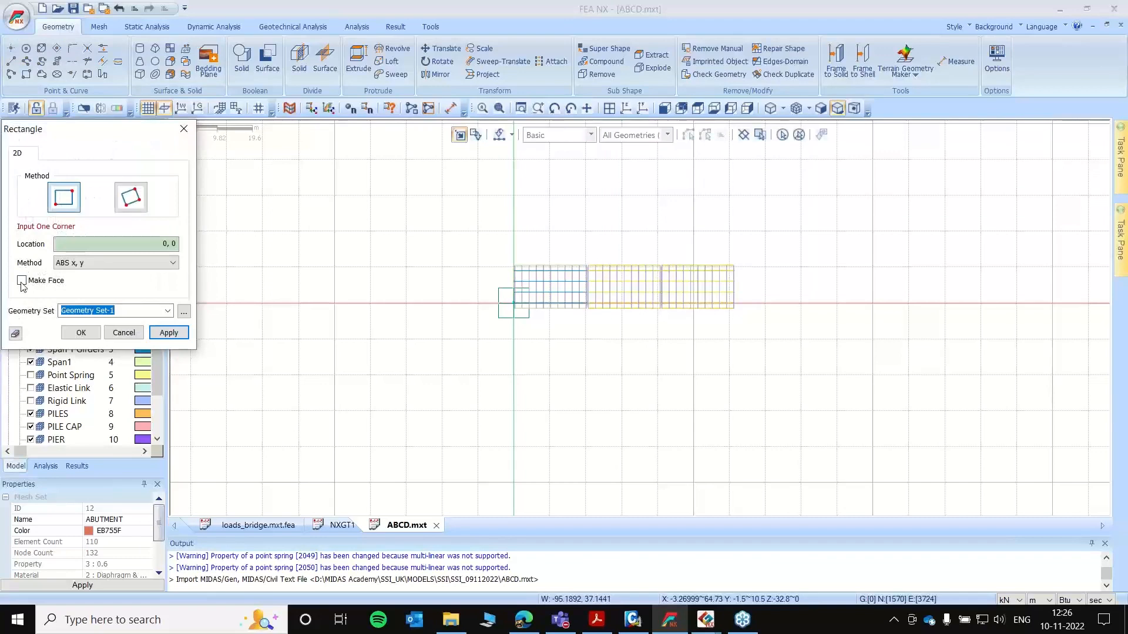
{"action": "left_click", "coordinate": [22, 281]}
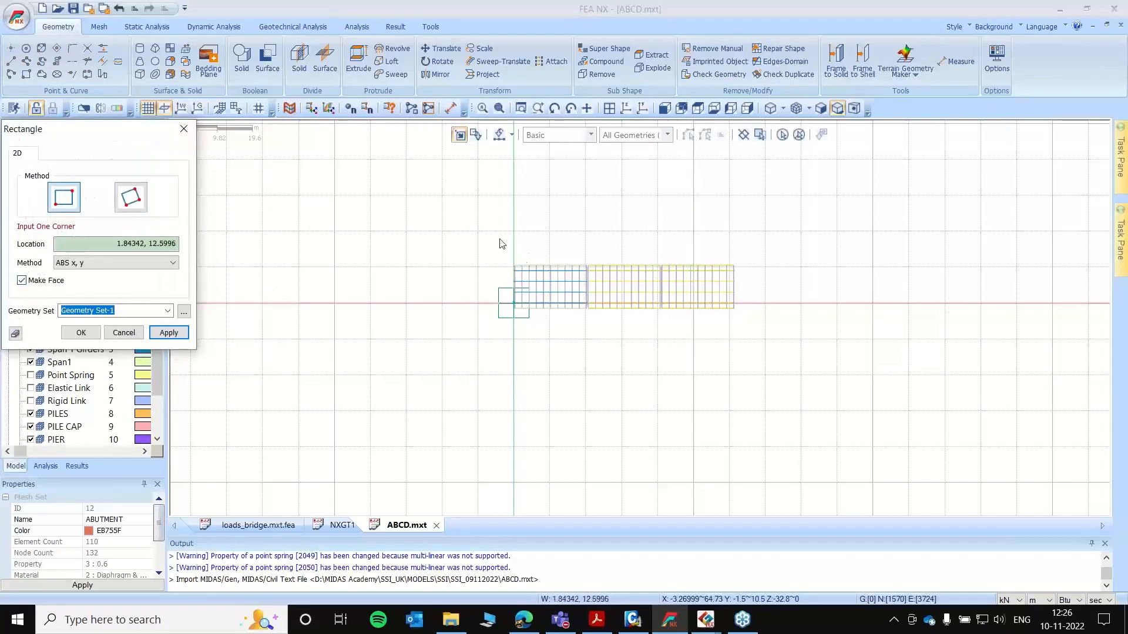
{"action": "left_click", "coordinate": [441, 232]}
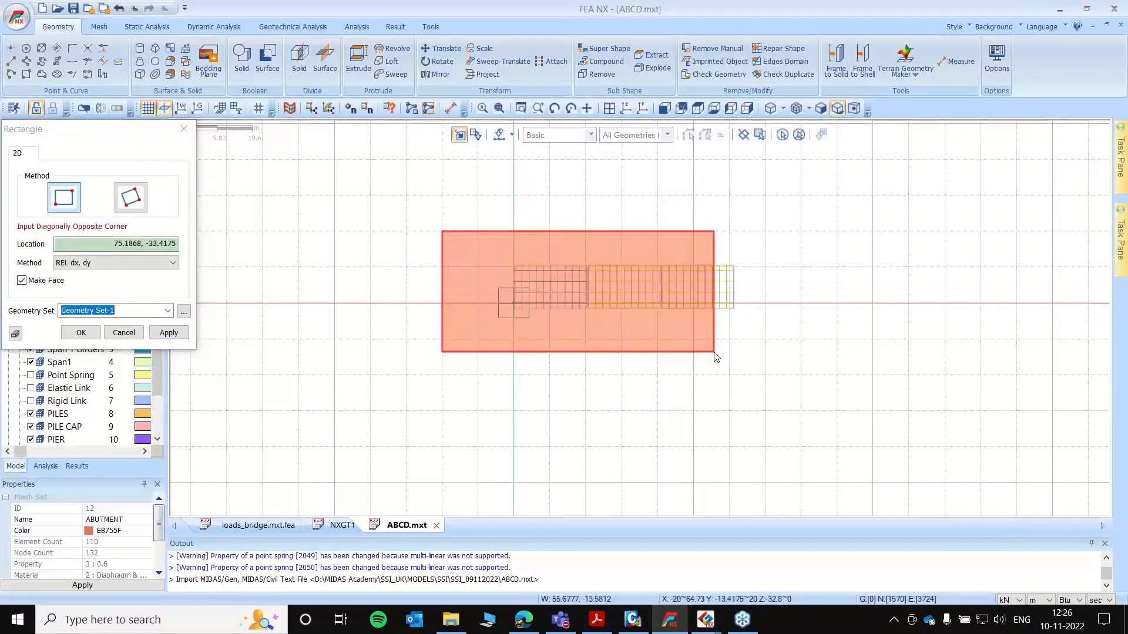
{"action": "left_click", "coordinate": [803, 377]}
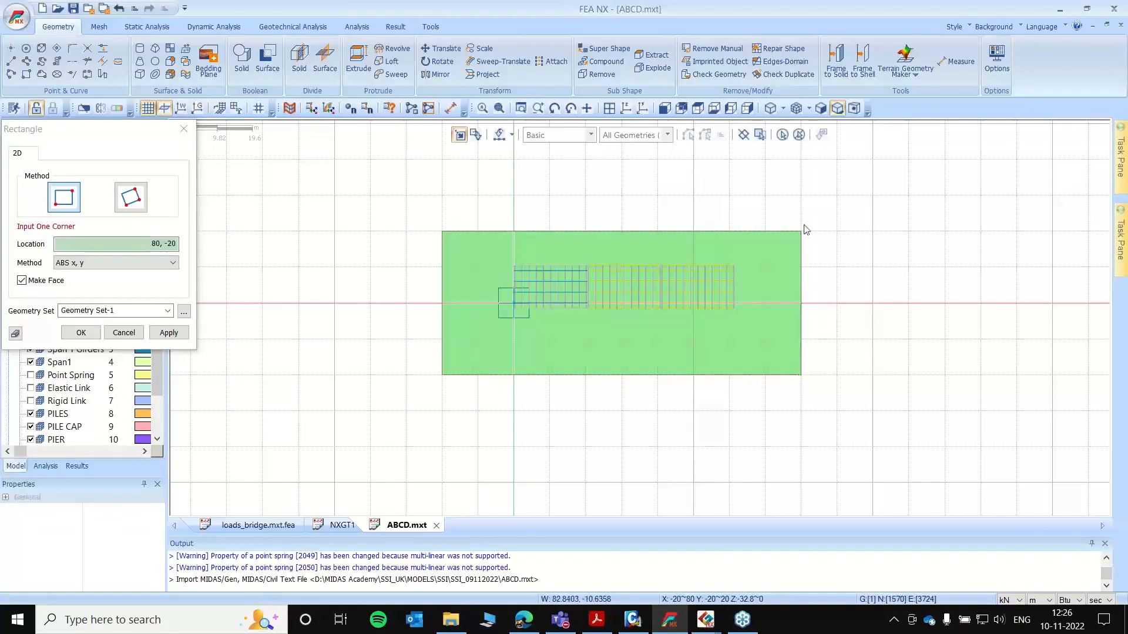
{"action": "left_click", "coordinate": [183, 129]}
- Switch to the isometric view and hide the Default Mesh, Cross Beam, Span 1 Girders and Span1 mesh sets
{"action": "left_click", "coordinate": [626, 108]}
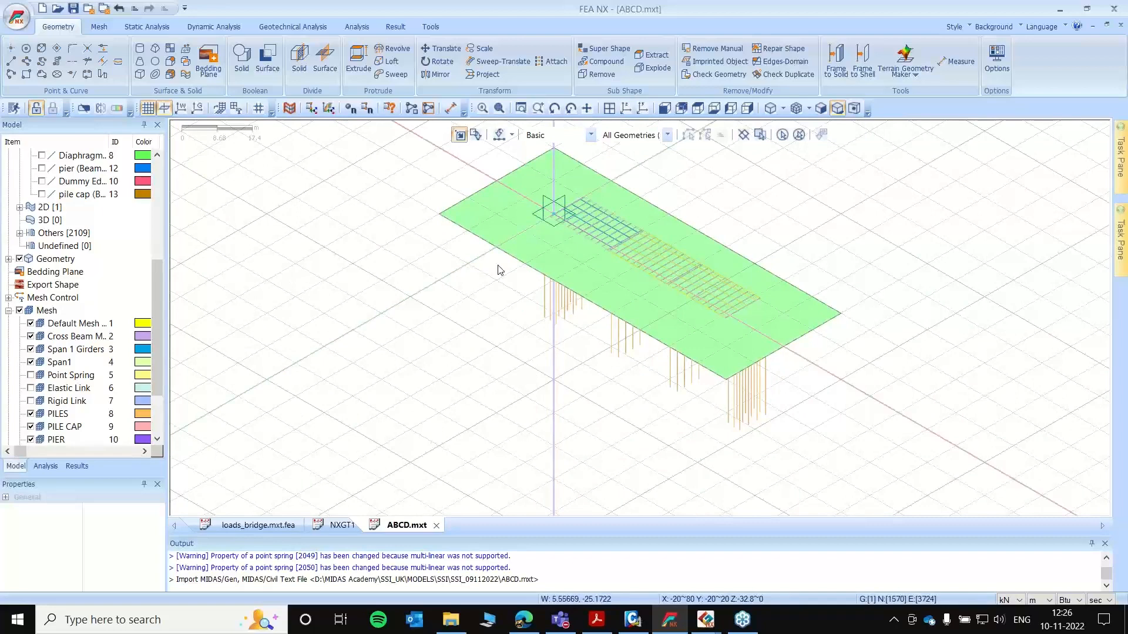
{"action": "scroll", "coordinate": [482, 275], "scroll_direction": "down", "scroll_amount": 1}
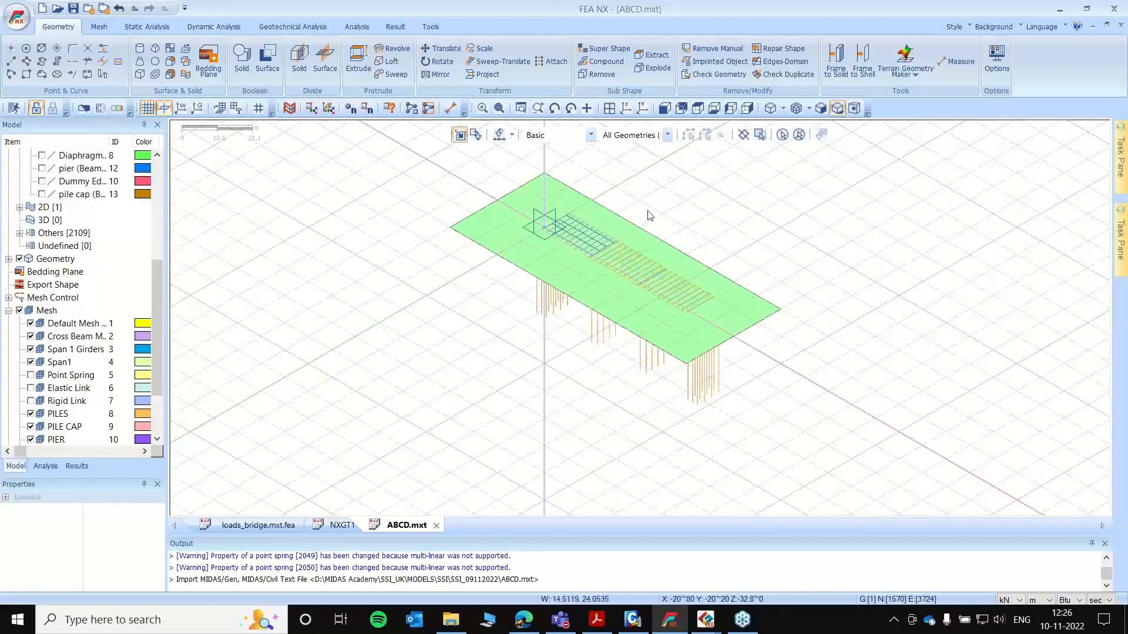
{"action": "left_click", "coordinate": [30, 325]}
{"action": "left_click", "coordinate": [30, 336]}
{"action": "left_click", "coordinate": [31, 350]}
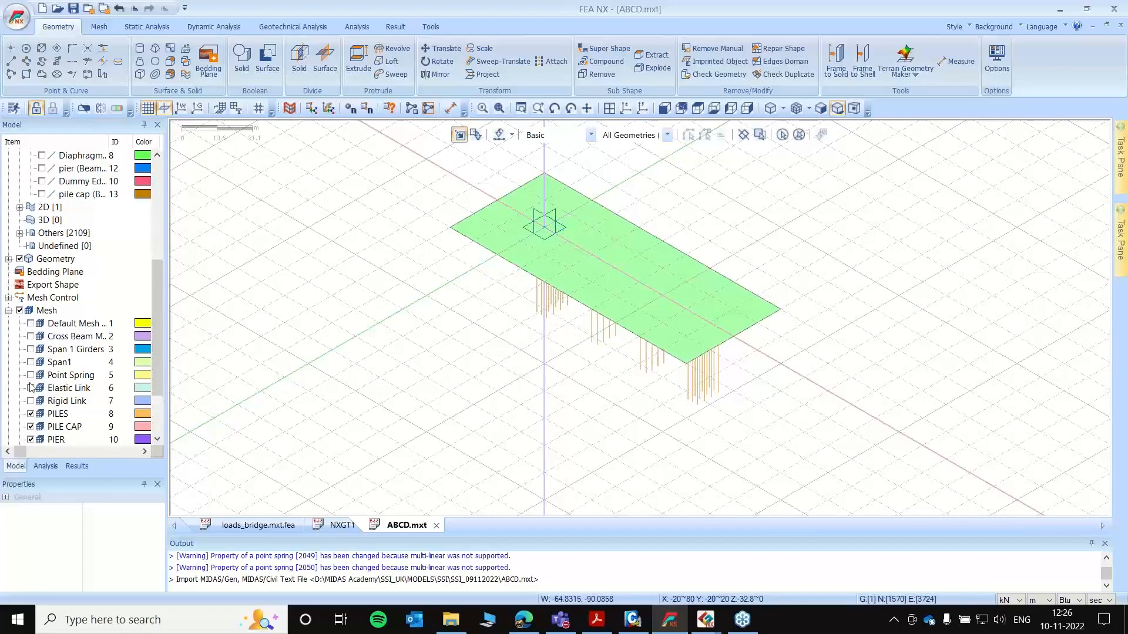
- Turn off the grid and examine the rectangular face's level against the abutments and piles from below
{"action": "scroll", "coordinate": [58, 386], "scroll_direction": "down", "scroll_amount": 2}
{"action": "middle_click_drag", "start_coordinate": [579, 342], "coordinate": [626, 248]}
{"action": "left_click", "coordinate": [147, 108]}
{"action": "scroll", "coordinate": [776, 241], "scroll_direction": "up", "scroll_amount": 3}
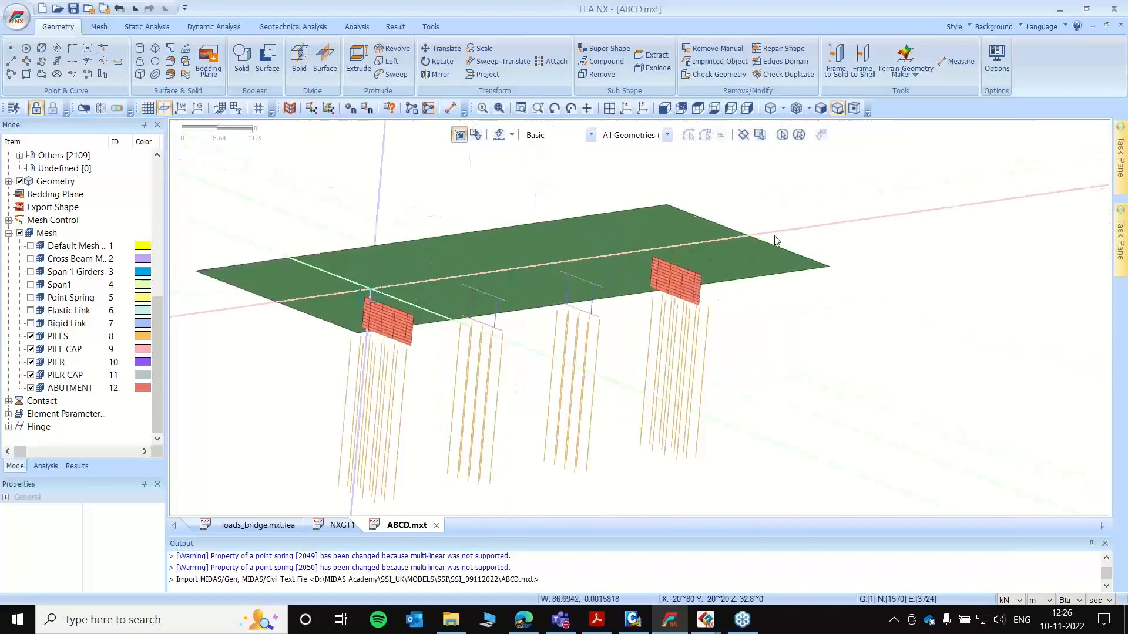
{"action": "scroll", "coordinate": [659, 239], "scroll_direction": "up", "scroll_amount": 5}
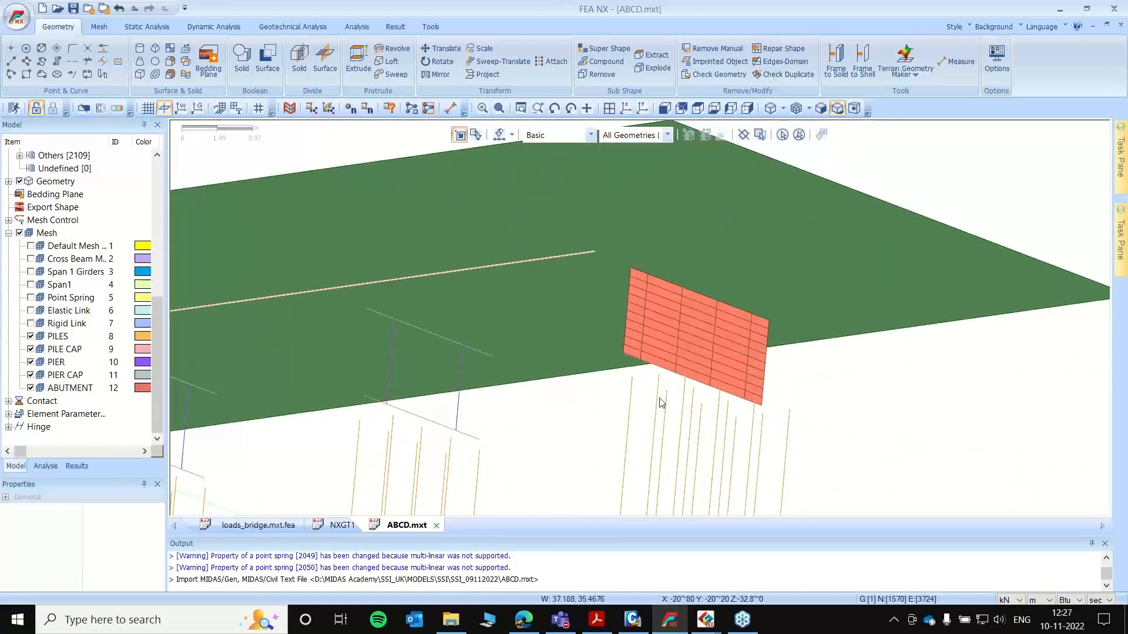
{"action": "left_click", "coordinate": [625, 109]}
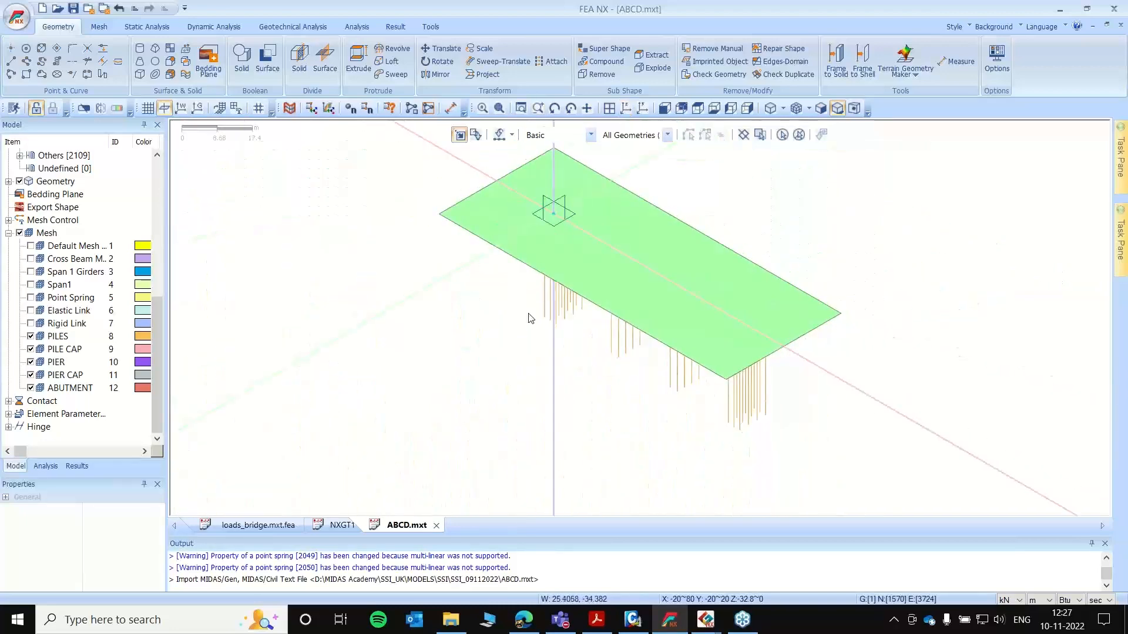
{"action": "middle_click_drag", "start_coordinate": [532, 318], "coordinate": [652, 247]}
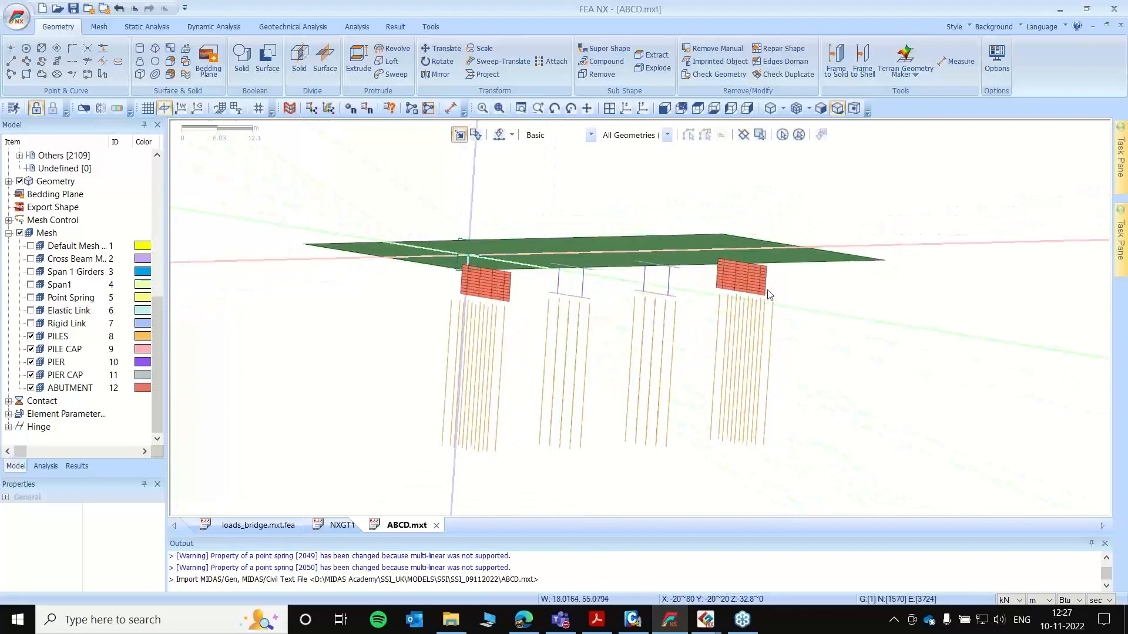
{"action": "left_click", "coordinate": [11, 49]}
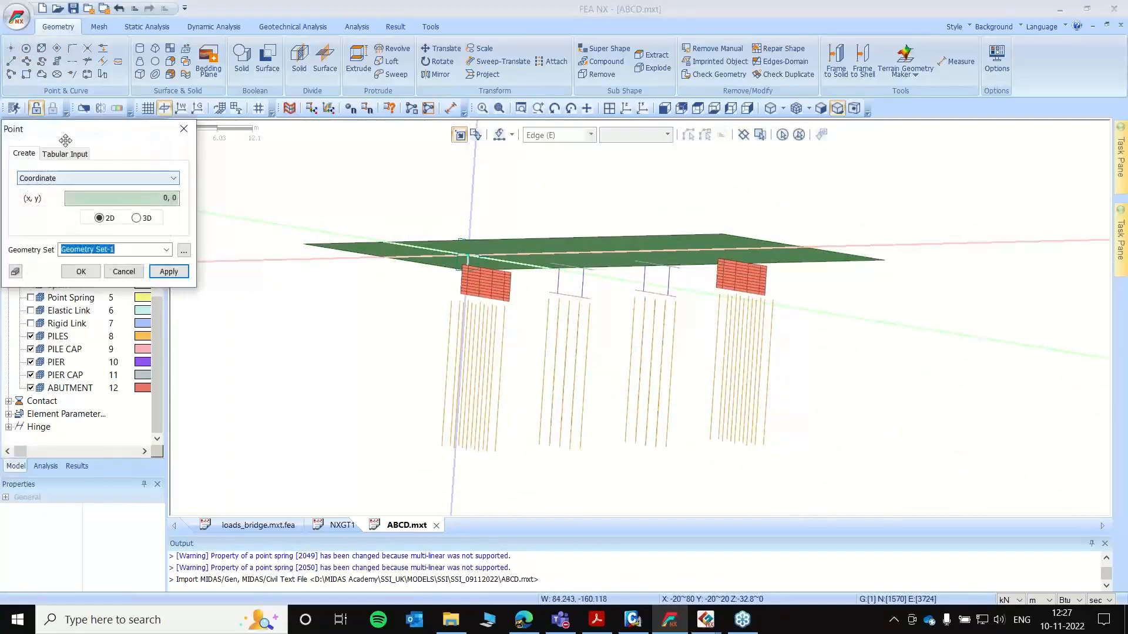
{"action": "left_click", "coordinate": [137, 218]}
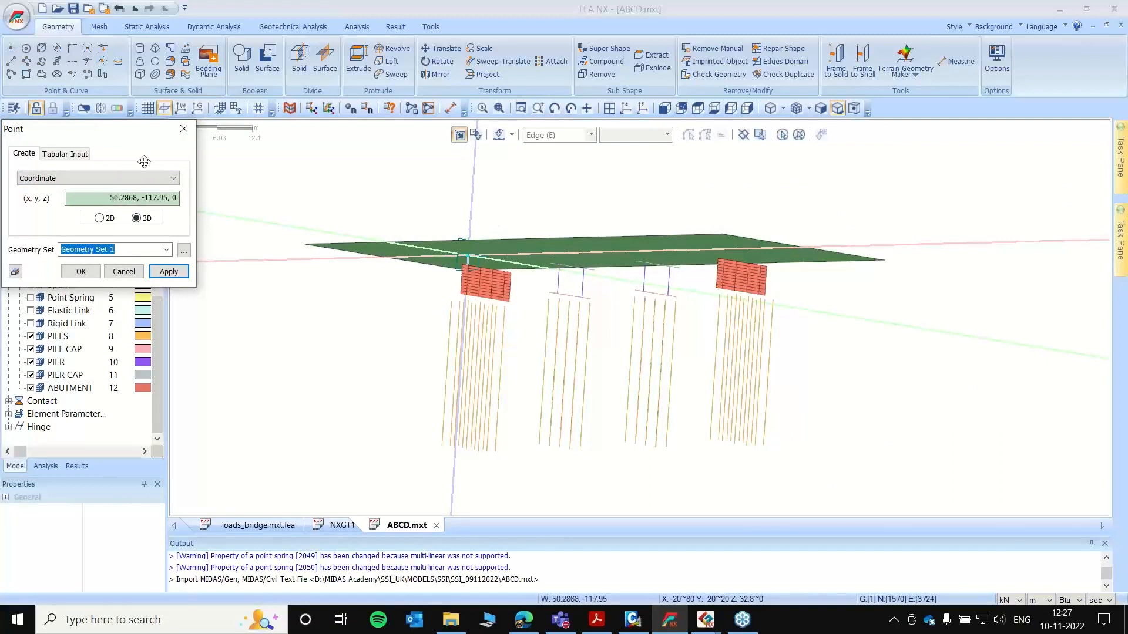
{"action": "left_click", "coordinate": [189, 135]}
- Move the rectangular face about 6 m down along the Z axis with Translate, to the base of the abutment walls
{"action": "left_click", "coordinate": [626, 108]}
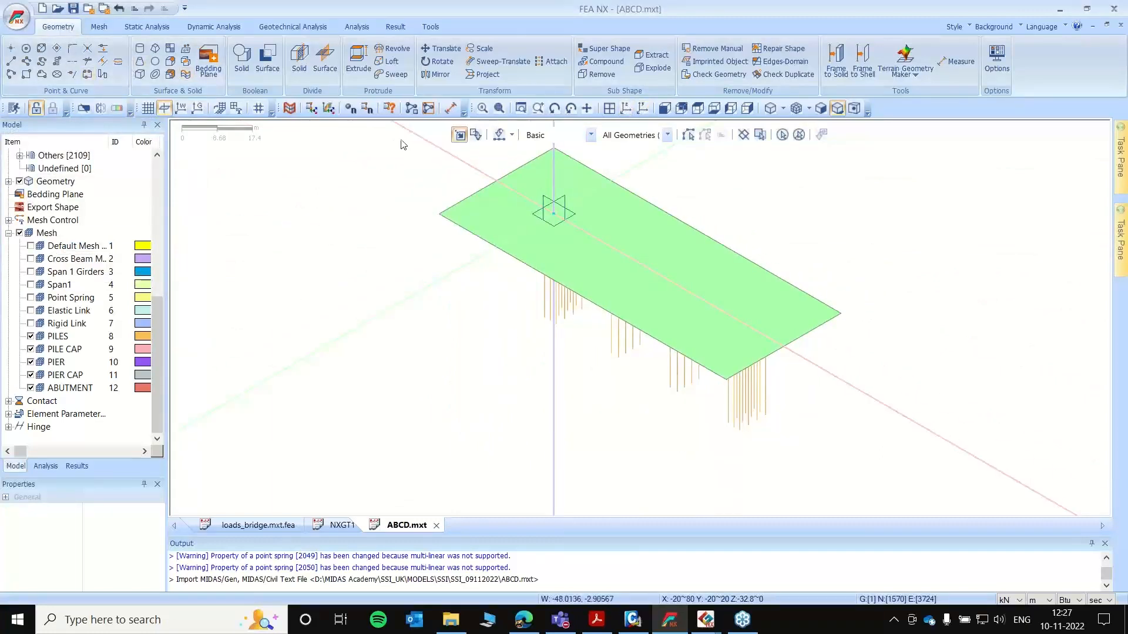
{"action": "left_click", "coordinate": [440, 49]}
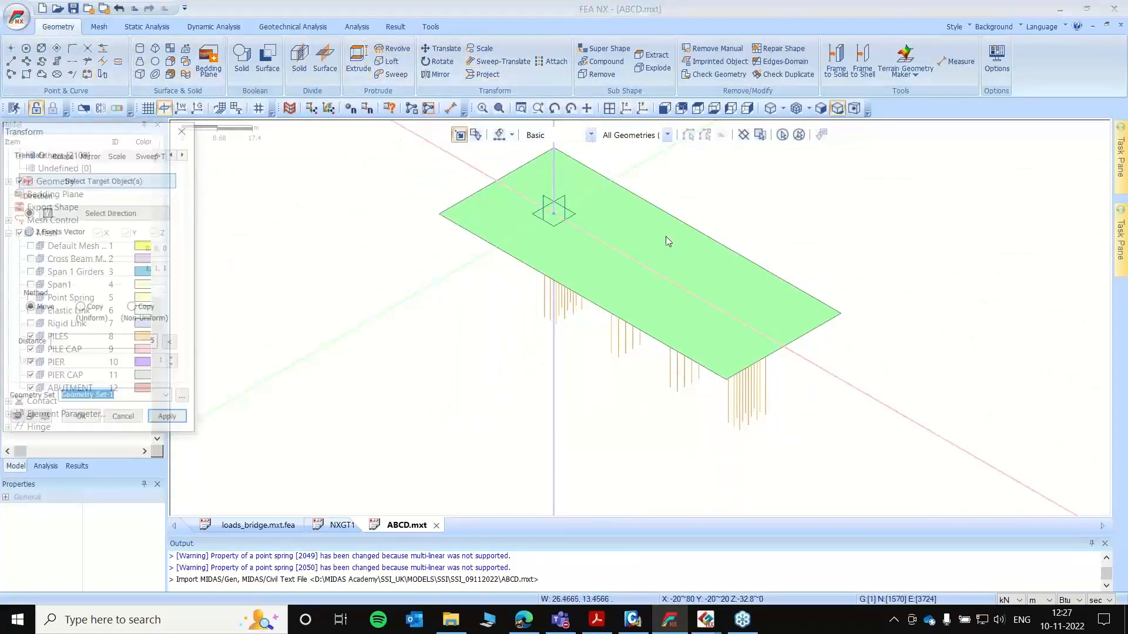
{"action": "left_click", "coordinate": [645, 247]}
{"action": "left_click", "coordinate": [69, 215]}
{"action": "left_click", "coordinate": [553, 393]}
{"action": "left_click", "coordinate": [553, 396]}
{"action": "left_click", "coordinate": [145, 343]}
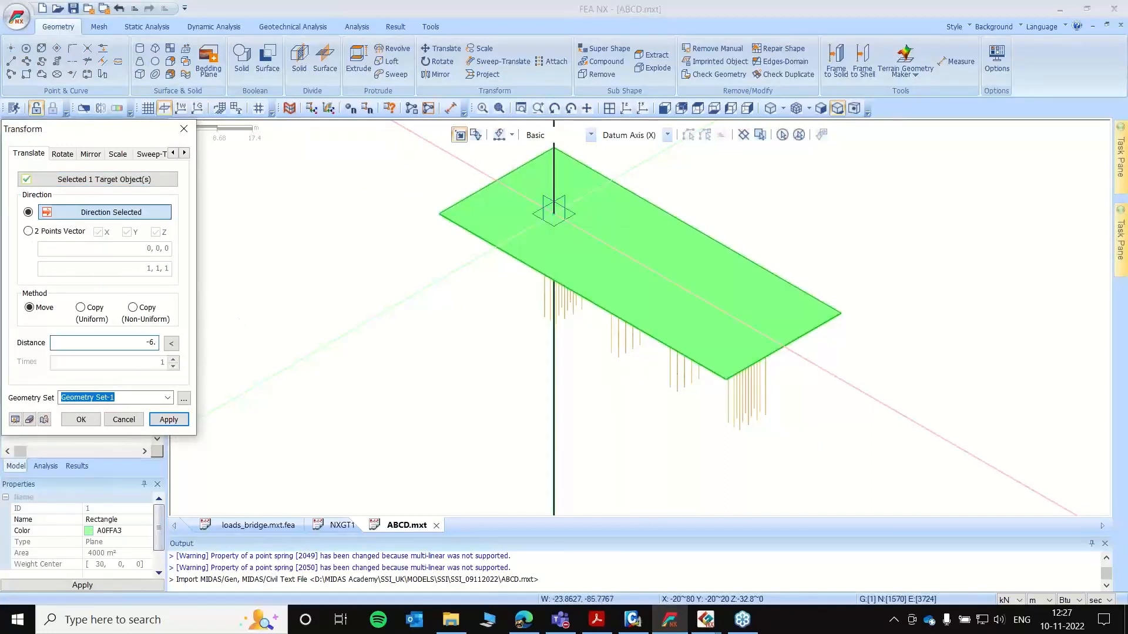
{"action": "left_click", "coordinate": [82, 419]}
{"action": "scroll", "coordinate": [694, 313], "scroll_direction": "up", "scroll_amount": 3}
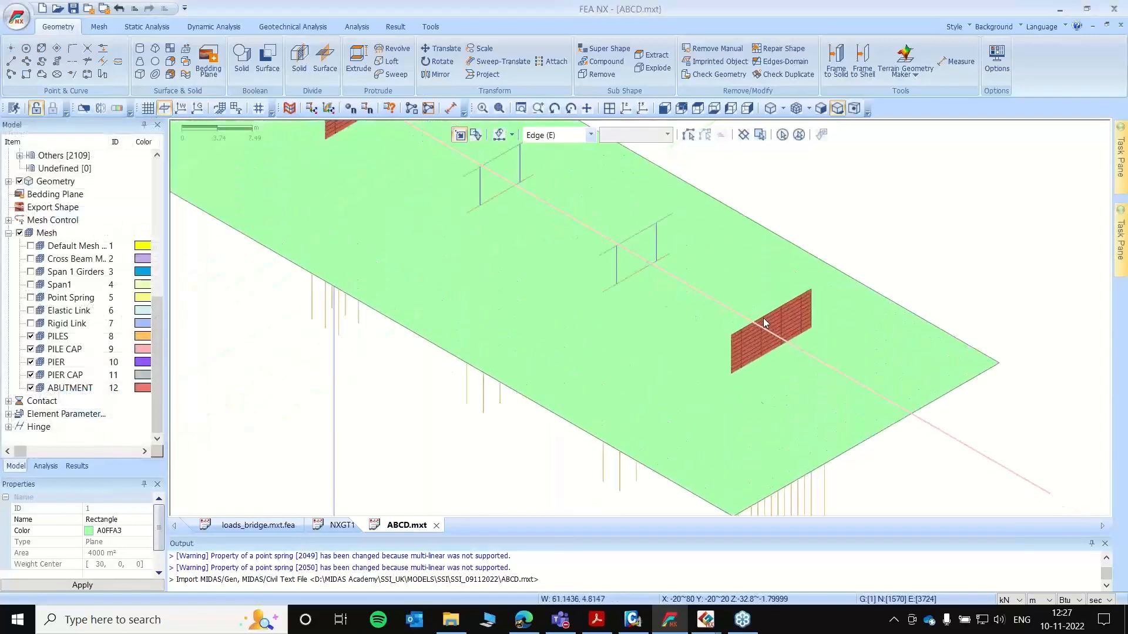
- Show the pile cap and abutment beam properties temporarily to check their level against the rectangular face, and hide both again
{"action": "scroll", "coordinate": [804, 347], "scroll_direction": "down", "scroll_amount": 3}
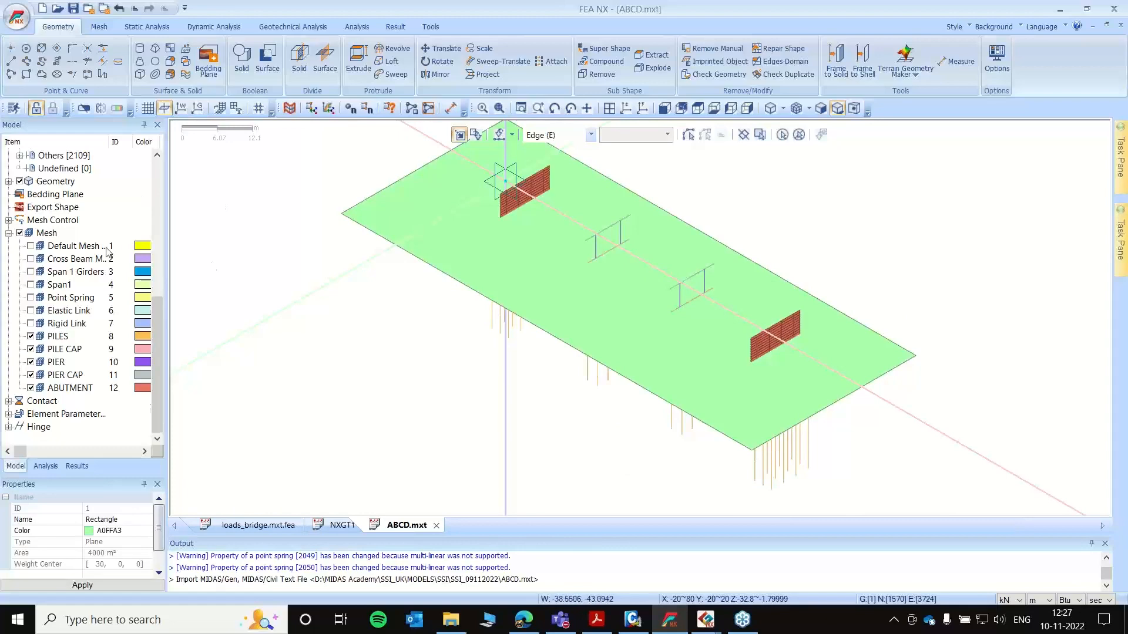
{"action": "scroll", "coordinate": [107, 252], "scroll_direction": "up", "scroll_amount": 4}
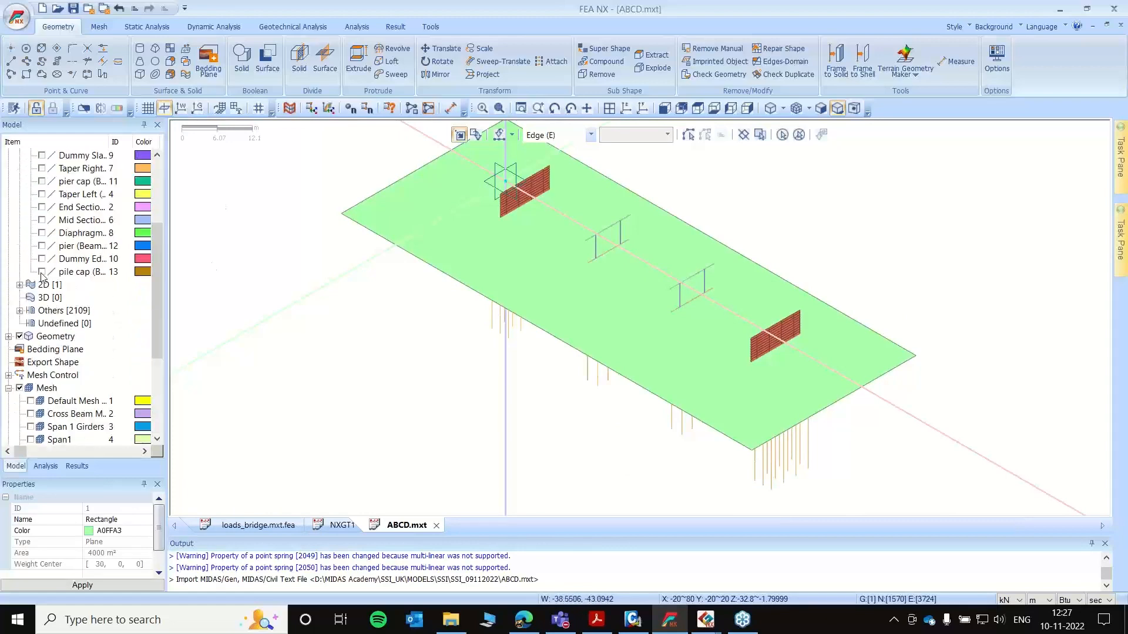
{"action": "left_click", "coordinate": [42, 272]}
{"action": "scroll", "coordinate": [42, 276], "scroll_direction": "up", "scroll_amount": 2}
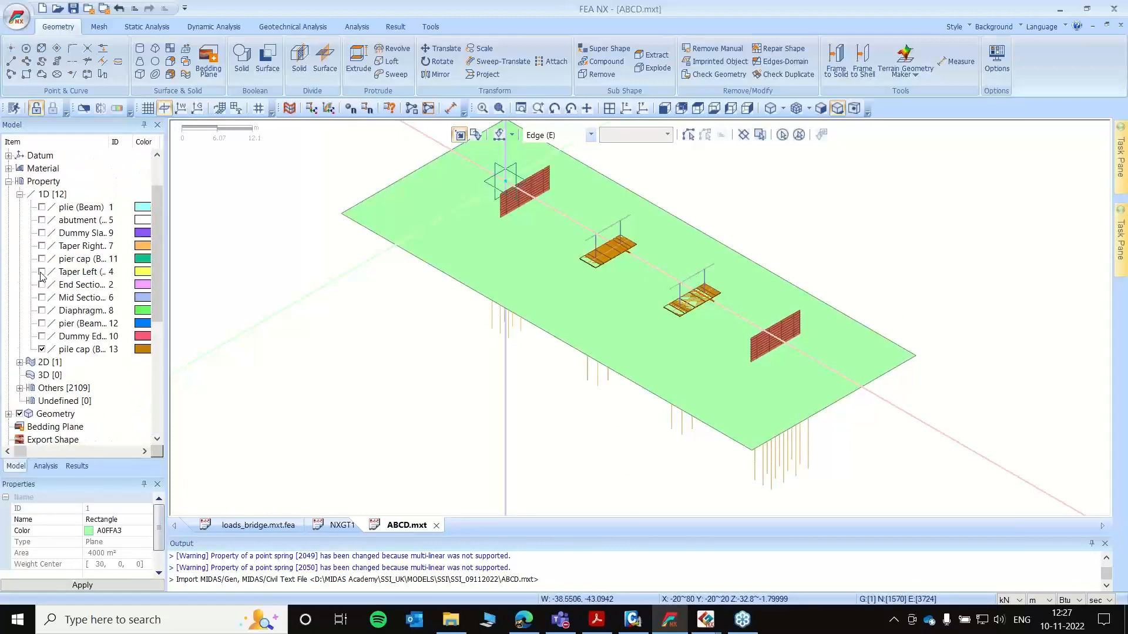
{"action": "scroll", "coordinate": [28, 276], "scroll_direction": "down", "scroll_amount": 2}
{"action": "scroll", "coordinate": [42, 228], "scroll_direction": "up", "scroll_amount": 1}
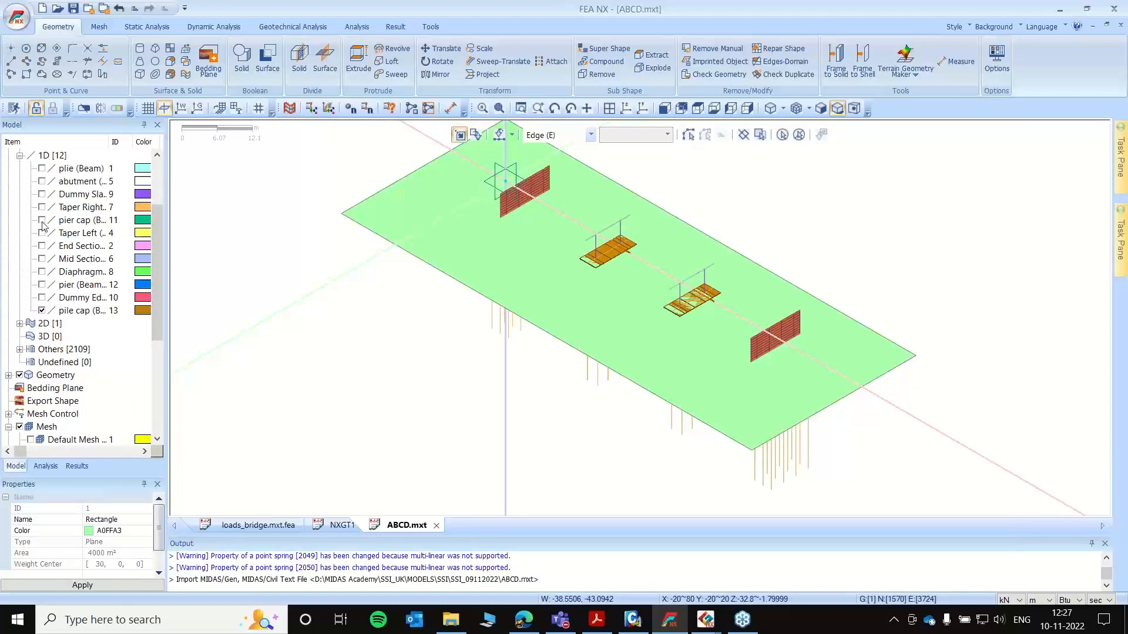
{"action": "left_click", "coordinate": [41, 181]}
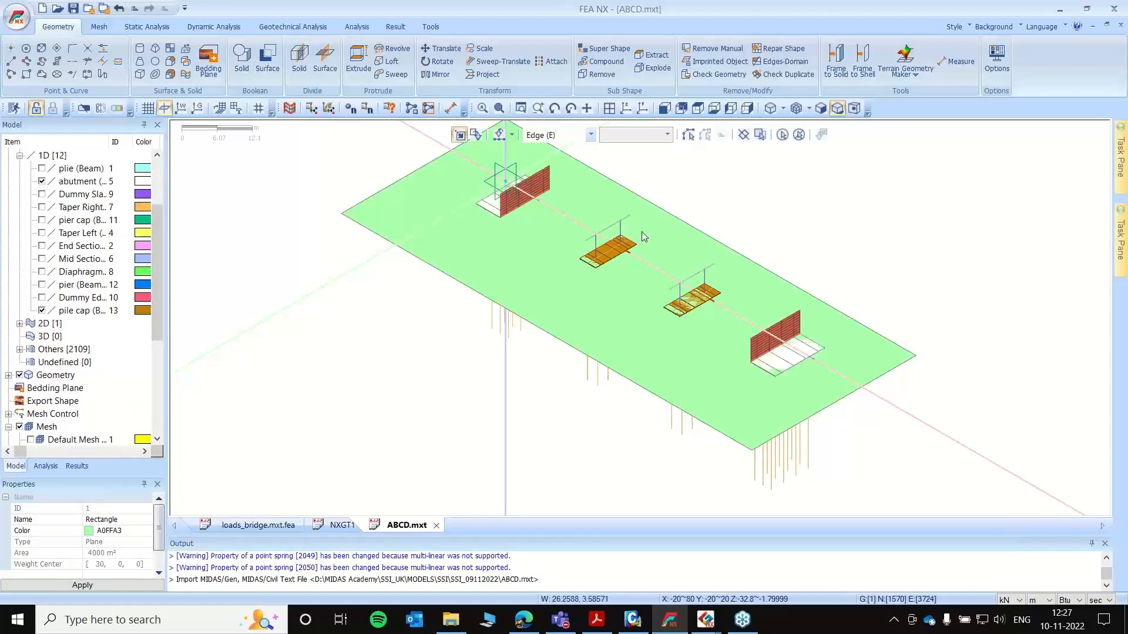
{"action": "middle_click_drag", "start_coordinate": [597, 297], "coordinate": [631, 247]}
{"action": "left_click", "coordinate": [627, 109]}
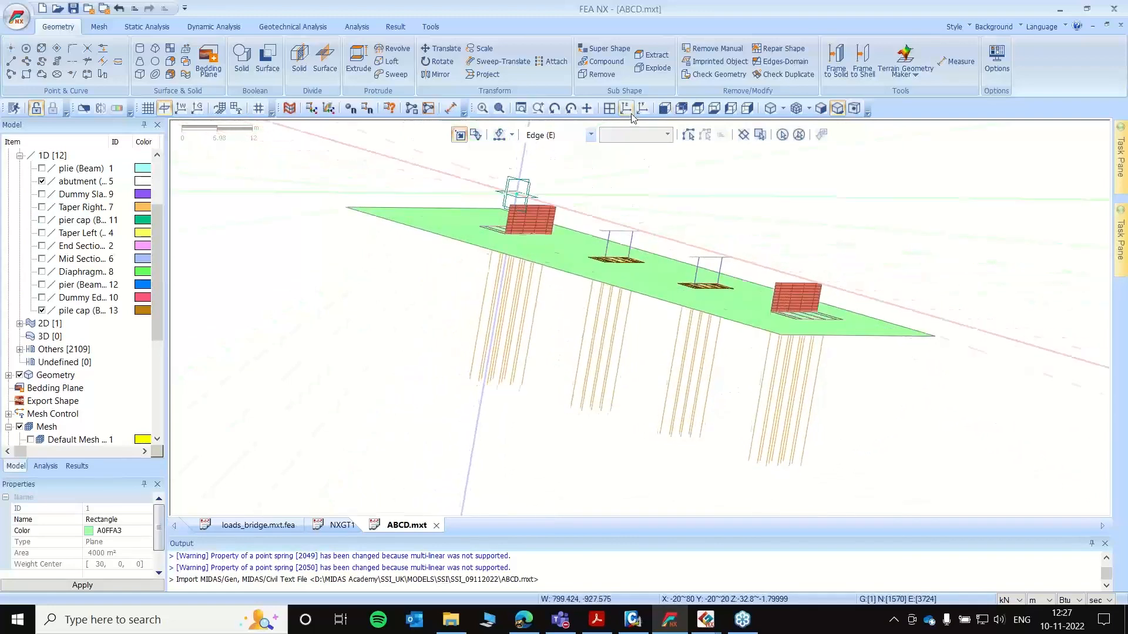
{"action": "left_click", "coordinate": [42, 182]}
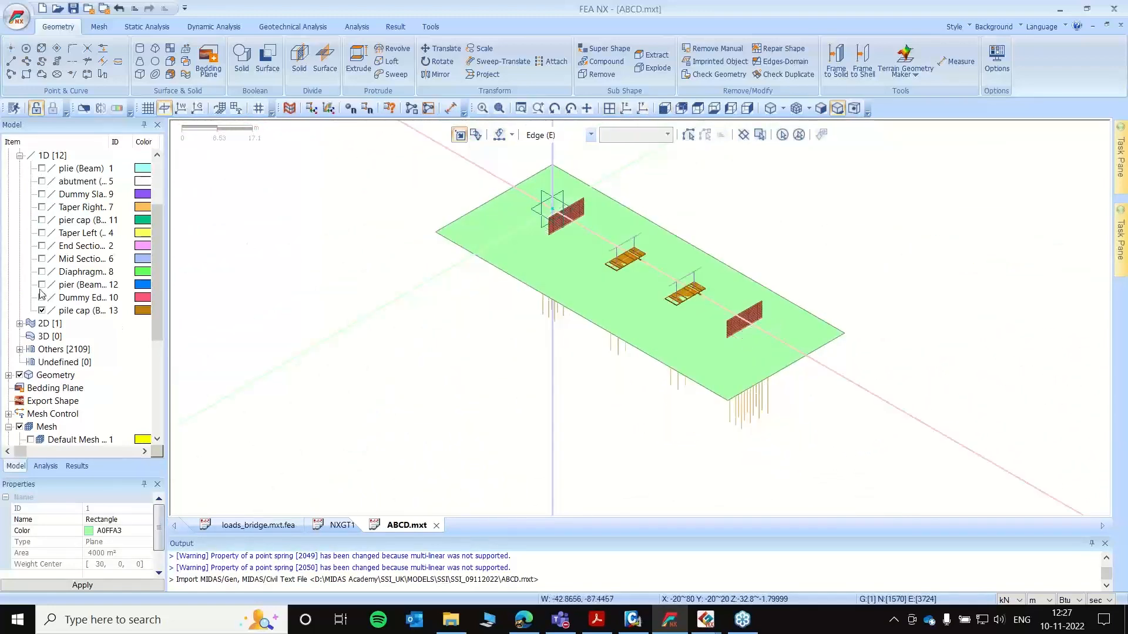
{"action": "left_click", "coordinate": [42, 310]}
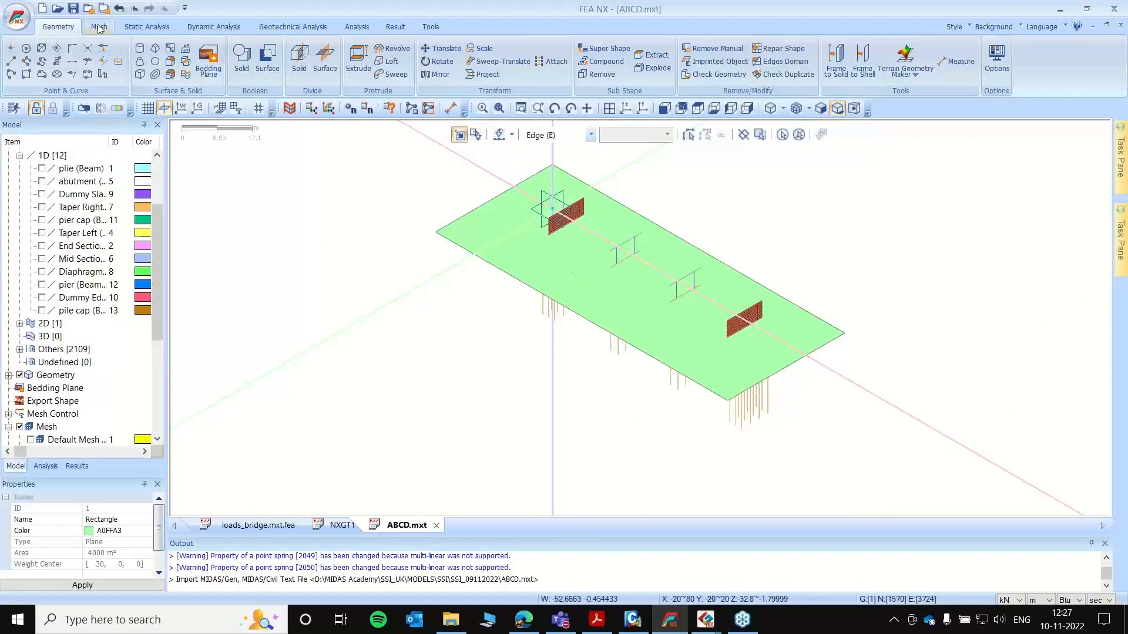
- Extrude the rectangular face by -40 m along the Z axis as a solid in Geometry Set-1
{"action": "left_click", "coordinate": [364, 55]}
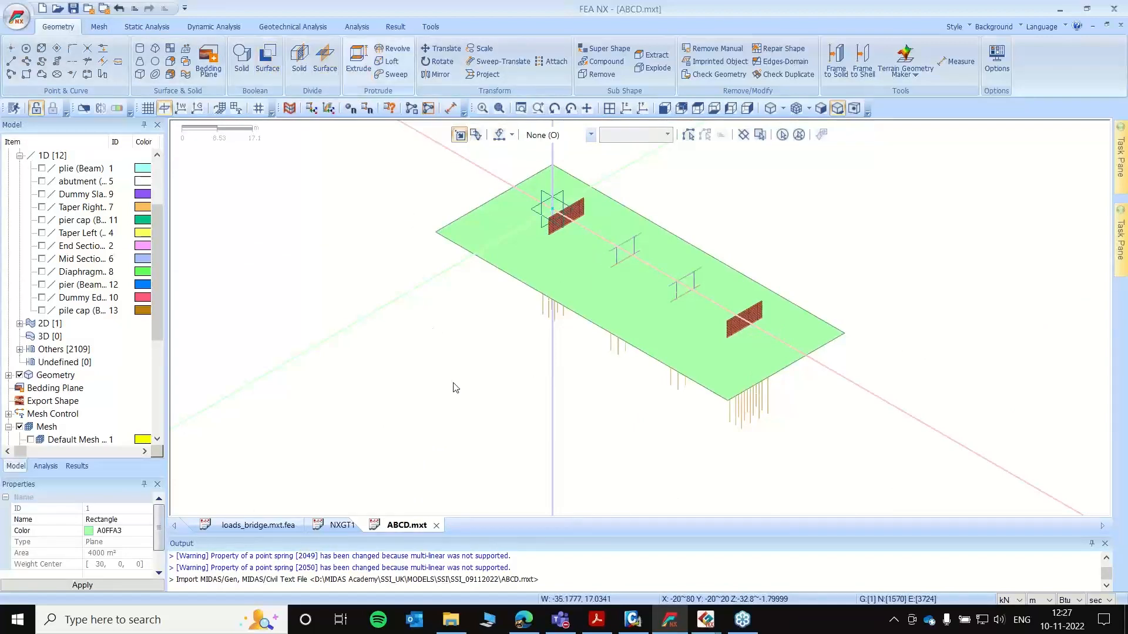
{"action": "left_click", "coordinate": [505, 259]}
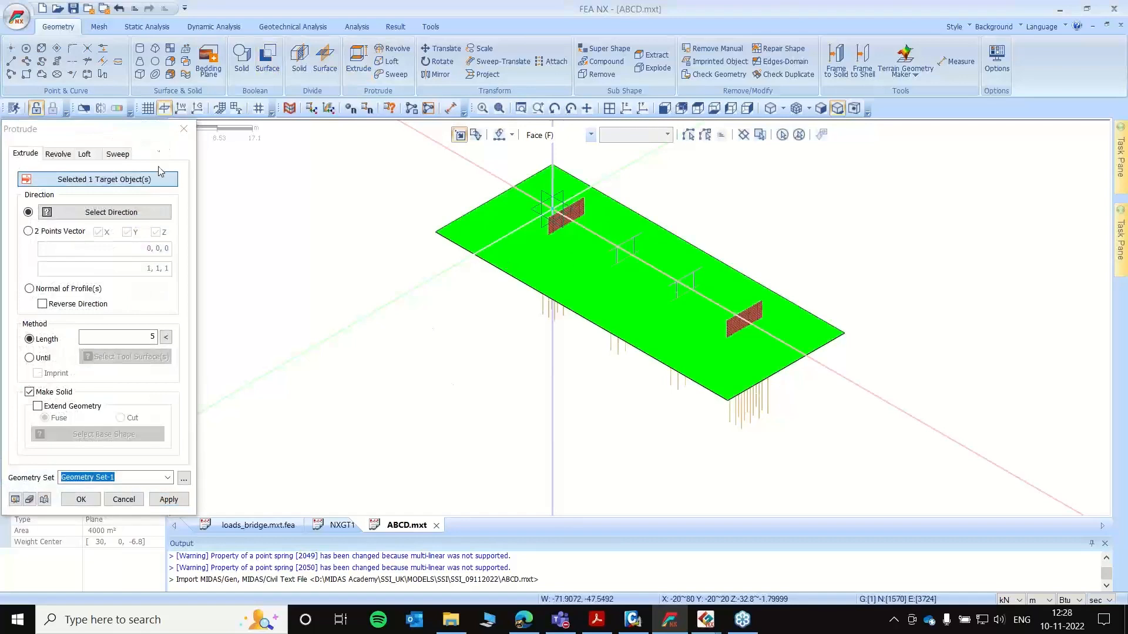
{"action": "left_click_drag", "start_coordinate": [124, 128], "coordinate": [244, 97]}
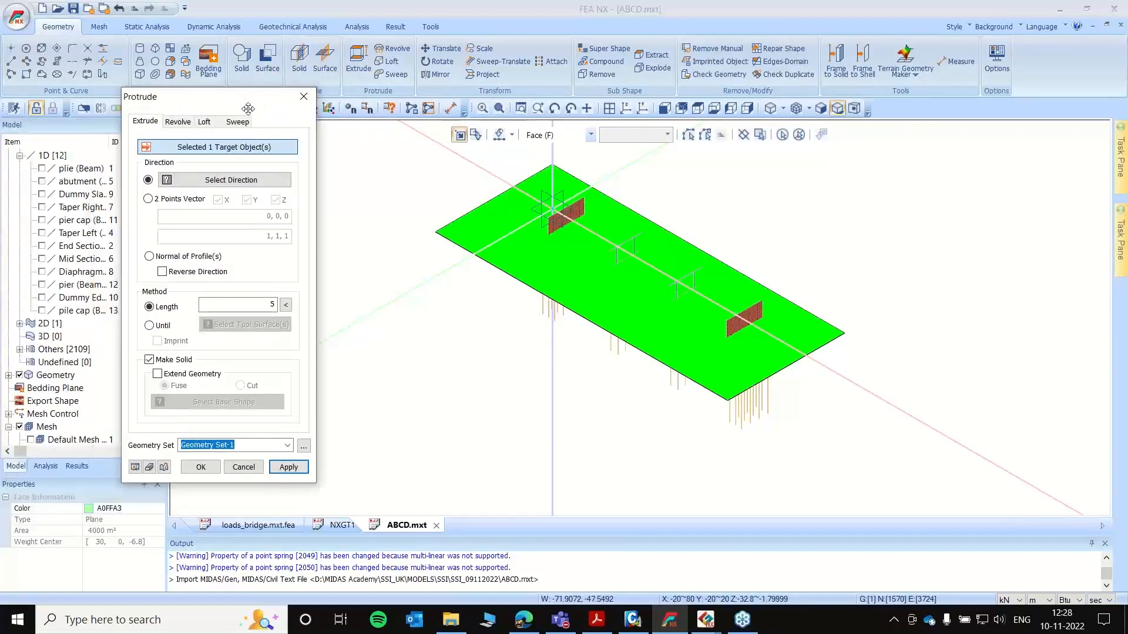
{"action": "left_click", "coordinate": [552, 405]}
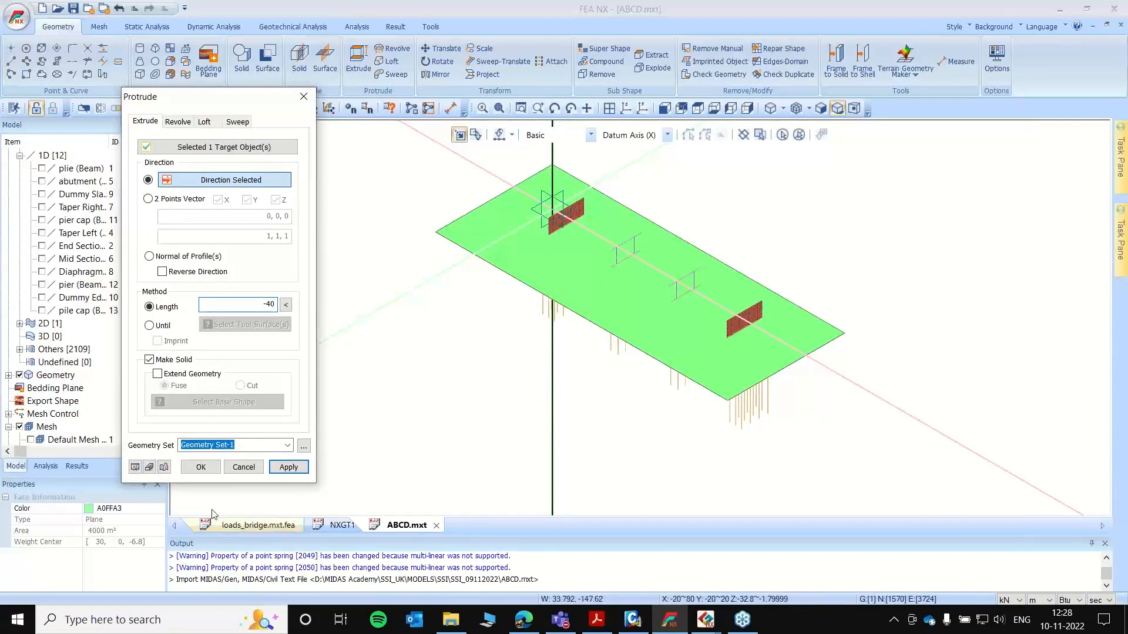
{"action": "left_click", "coordinate": [214, 465]}
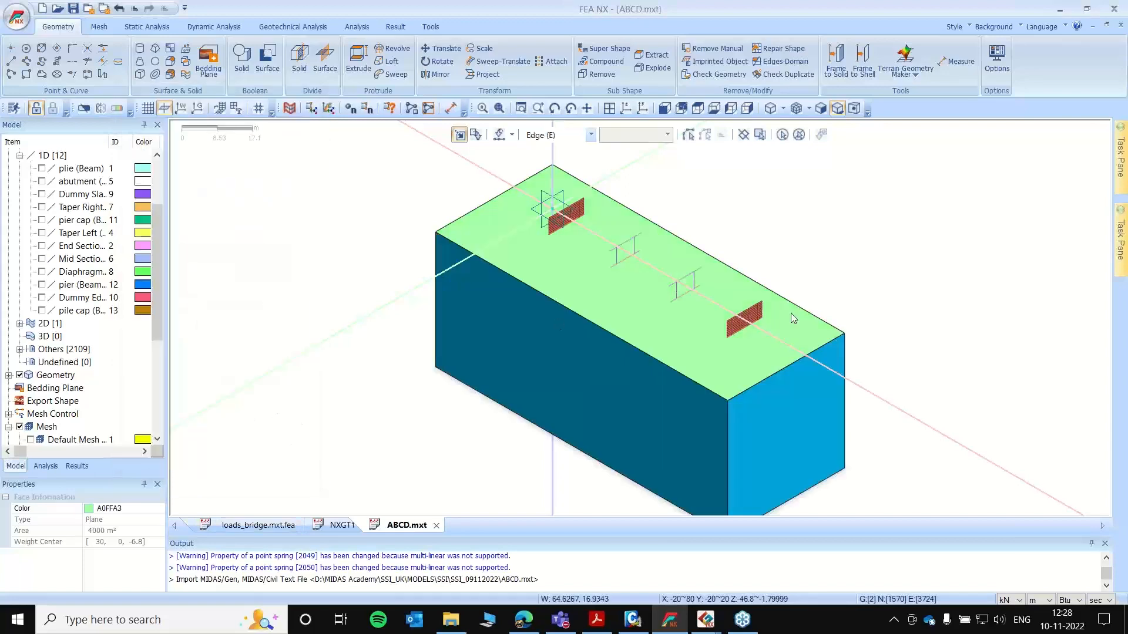
- Hide the original rectangular face lying on the soil block's upper surface, using the Basic selection filter
{"action": "left_click", "coordinate": [578, 139]}
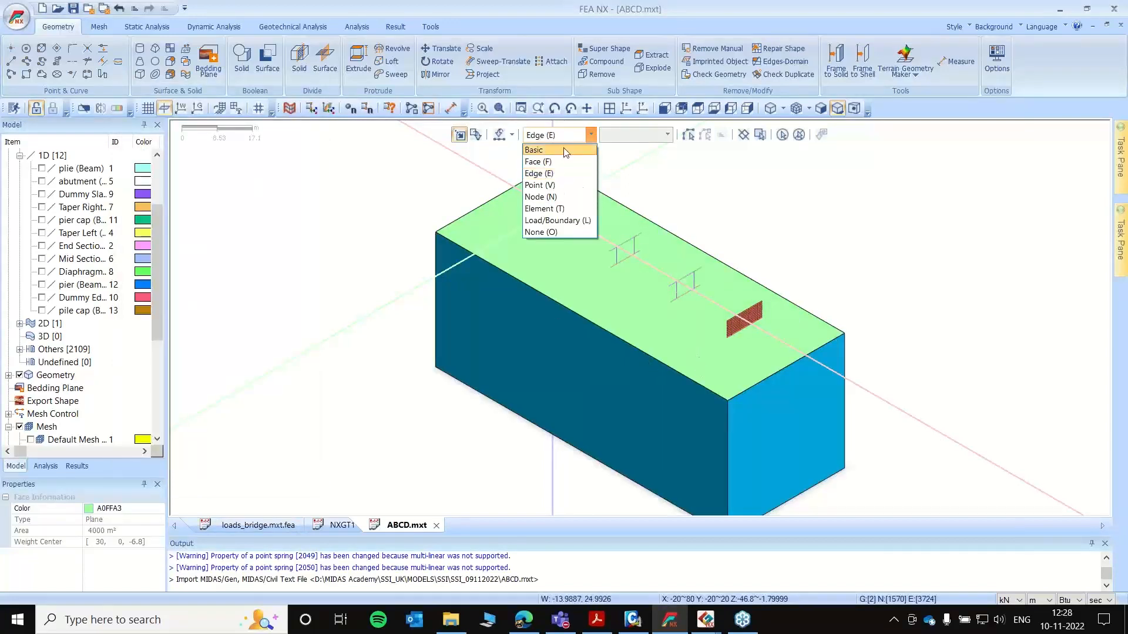
{"action": "left_click", "coordinate": [532, 148]}
{"action": "left_click", "coordinate": [723, 370]}
{"action": "right_click", "coordinate": [723, 370]}
{"action": "left_click", "coordinate": [744, 389]}
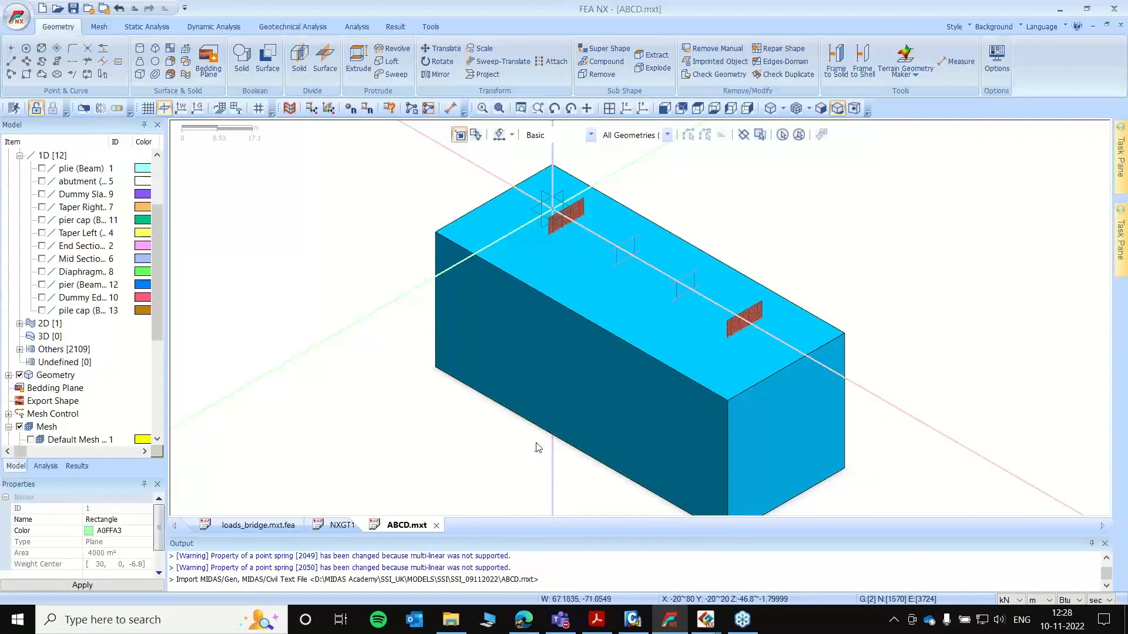
- Turn off the coordinate axes display and examine the soil block with the abutments and piers from different angles
{"action": "scroll", "coordinate": [569, 280], "scroll_direction": "down", "scroll_amount": 4}
{"action": "scroll", "coordinate": [687, 220], "scroll_direction": "up", "scroll_amount": 3}
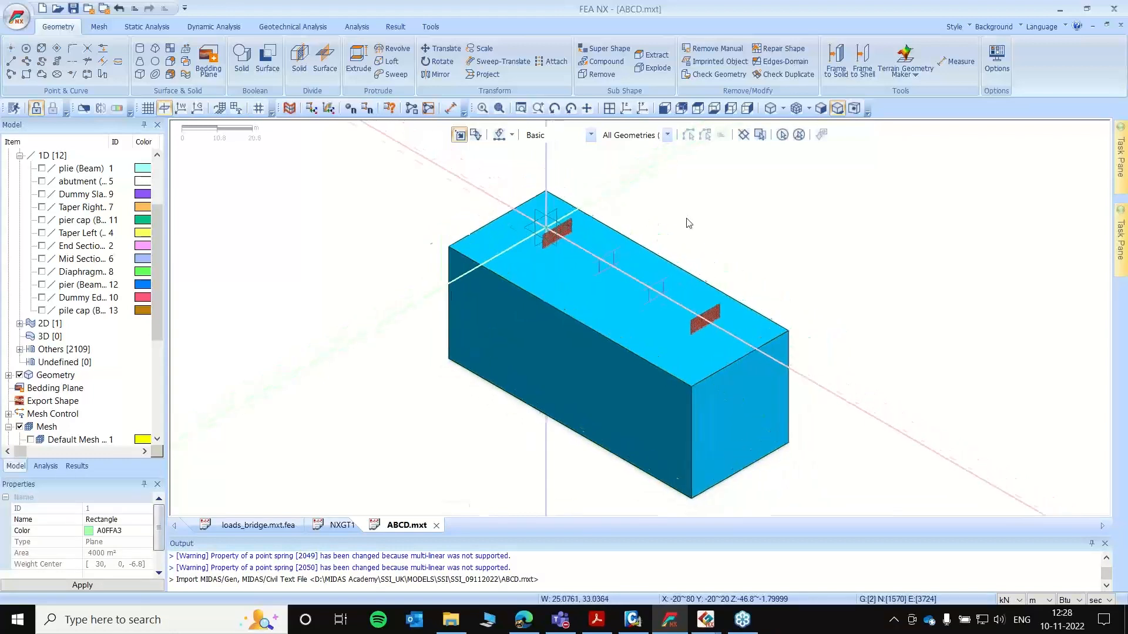
{"action": "left_click", "coordinate": [167, 110]}
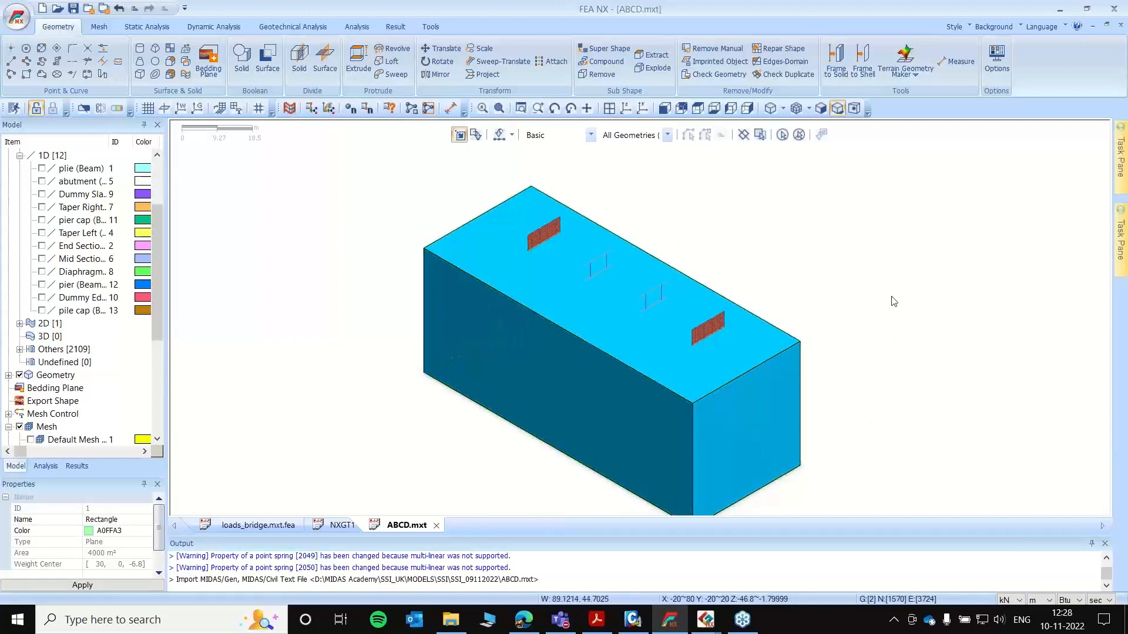
{"action": "scroll", "coordinate": [773, 244], "scroll_direction": "down", "scroll_amount": 1}
{"action": "mouse_move", "coordinate": [677, 383]}
{"action": "middle_mouse_down"}
{"action": "mouse_move", "coordinate": [710, 397]}
{"action": "mouse_move", "coordinate": [681, 384]}
{"action": "middle_mouse_up"}
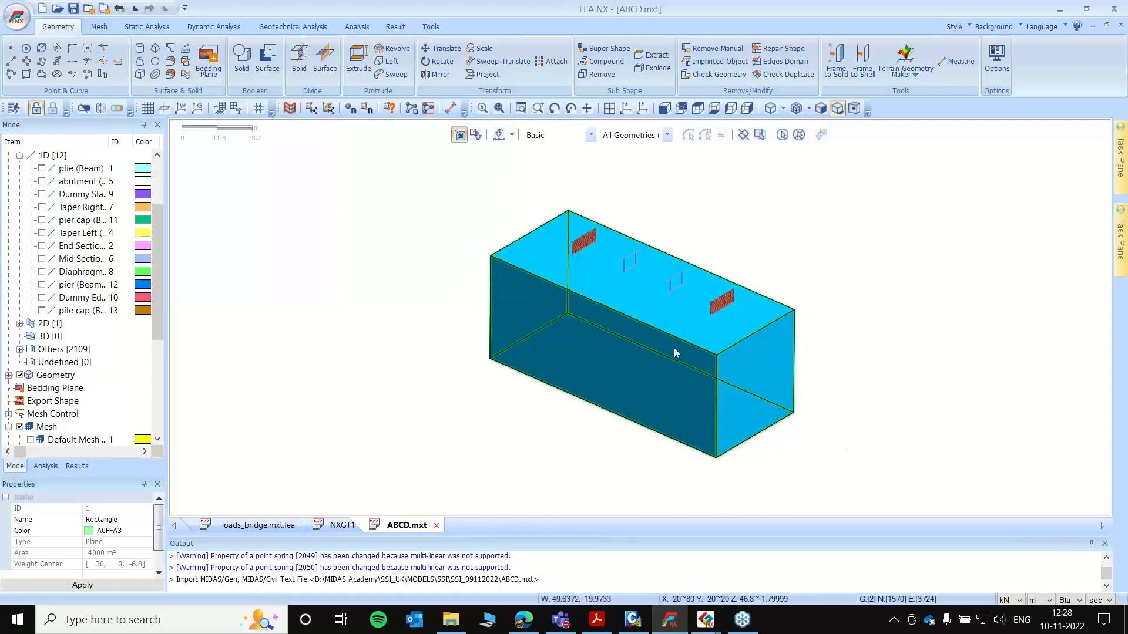
{"action": "scroll", "coordinate": [854, 329], "scroll_direction": "down", "scroll_amount": 4}
{"action": "scroll", "coordinate": [544, 294], "scroll_direction": "up", "scroll_amount": 5}
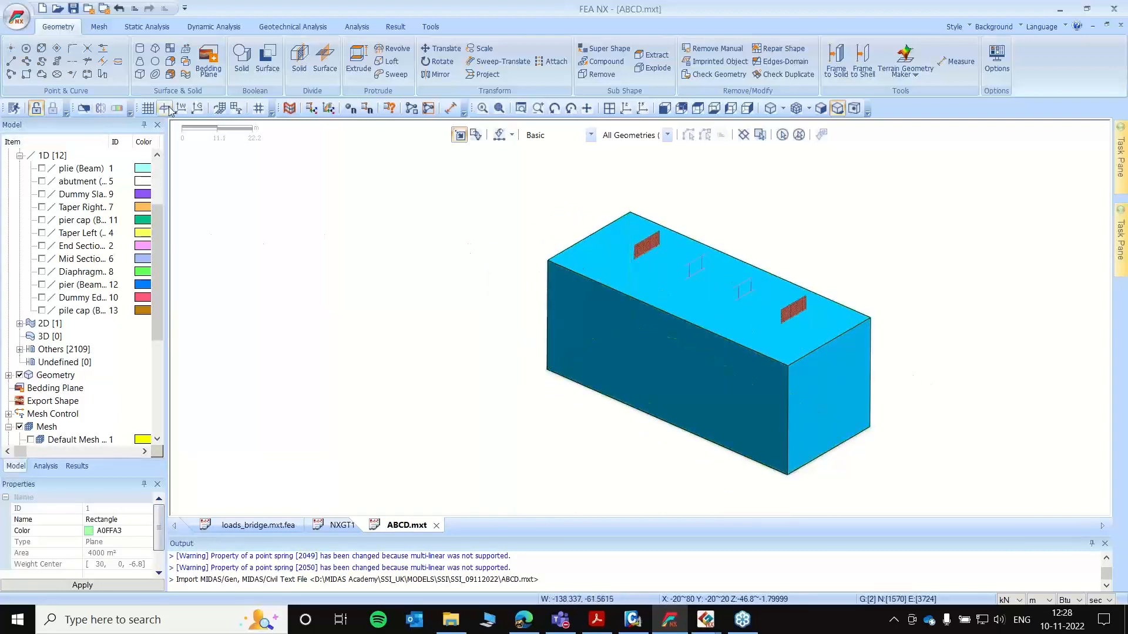
- Hide Geometry Set-1 and turn the grid and coordinate axes display on around the substructure
{"action": "left_click", "coordinate": [9, 375]}
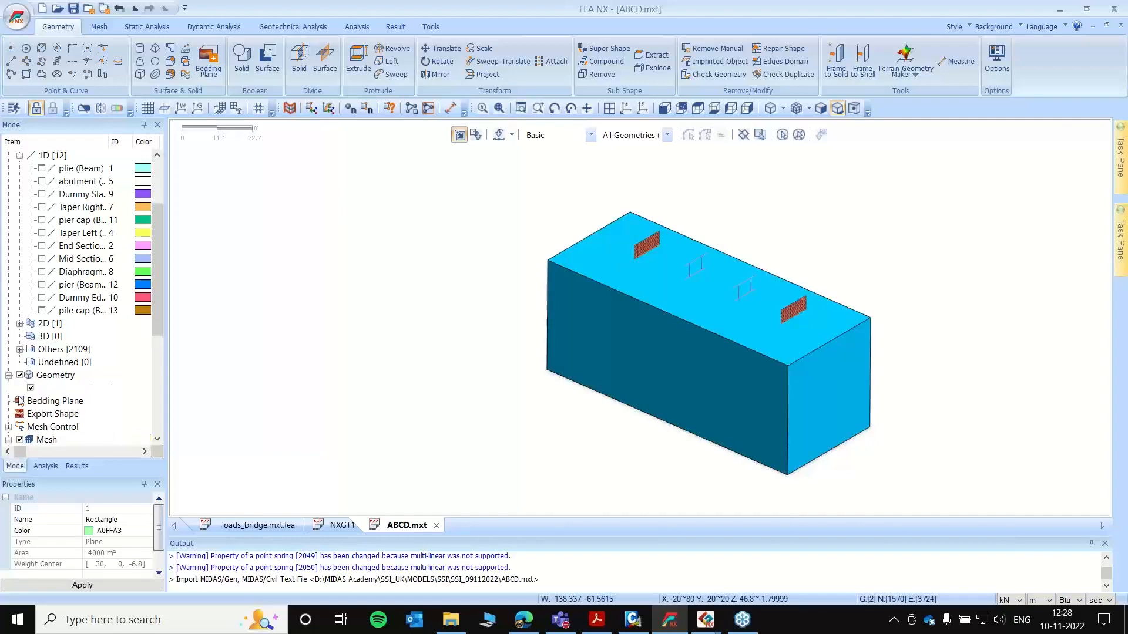
{"action": "left_click", "coordinate": [32, 387]}
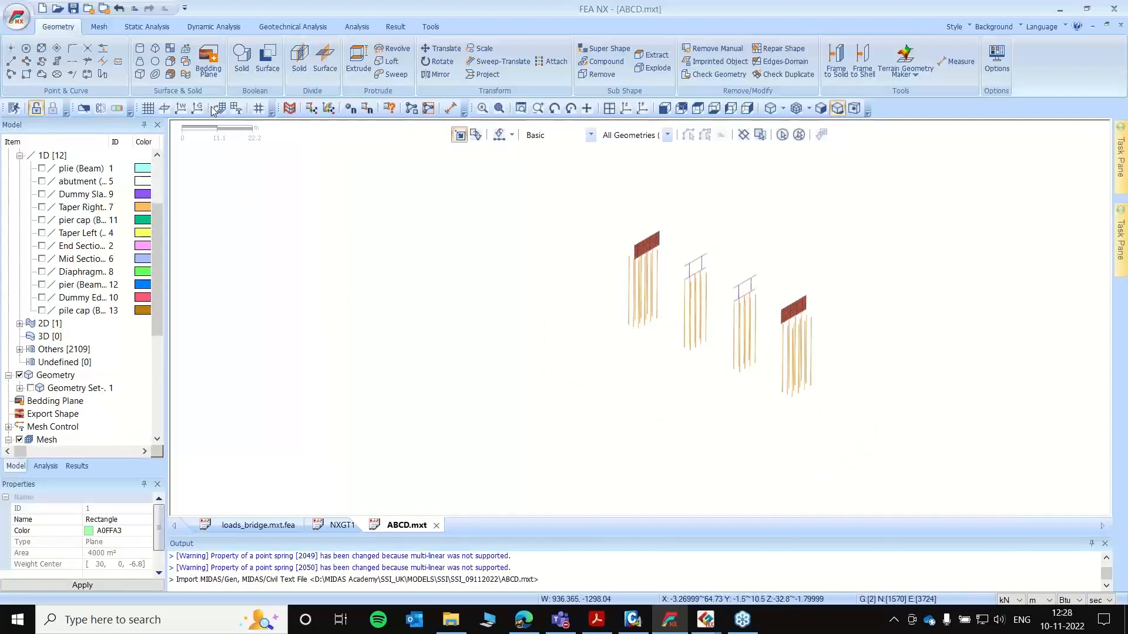
{"action": "left_click", "coordinate": [149, 108]}
{"action": "left_click", "coordinate": [164, 108]}
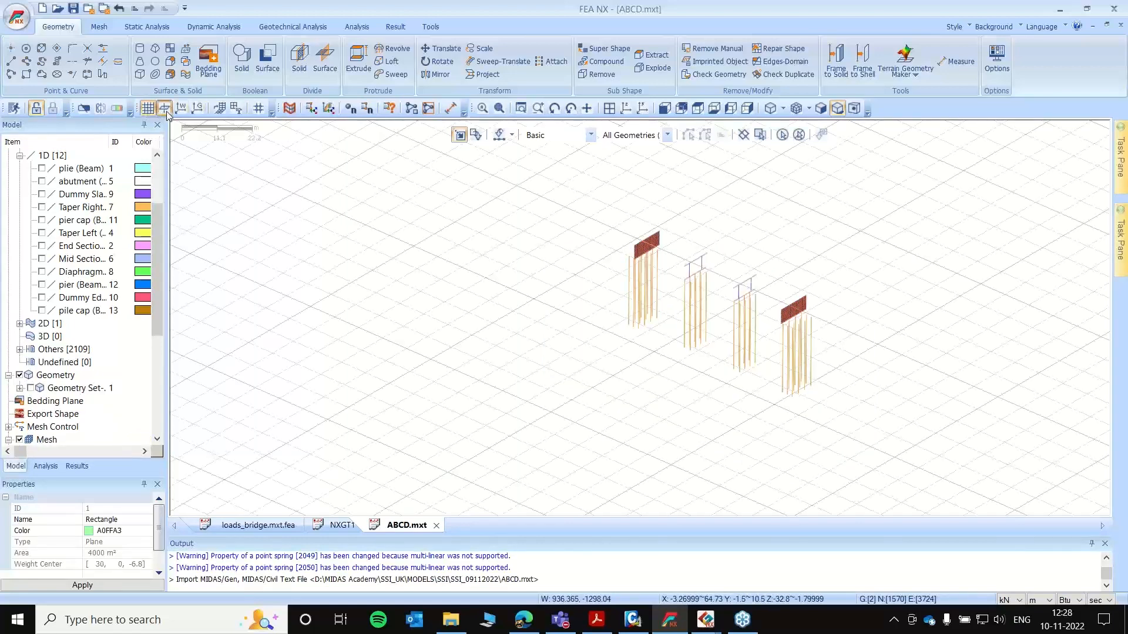
{"action": "scroll", "coordinate": [618, 185], "scroll_direction": "up", "scroll_amount": 2}
{"action": "scroll", "coordinate": [618, 186], "scroll_direction": "up", "scroll_amount": 2}
{"action": "scroll", "coordinate": [350, 237], "scroll_direction": "down", "scroll_amount": 3}
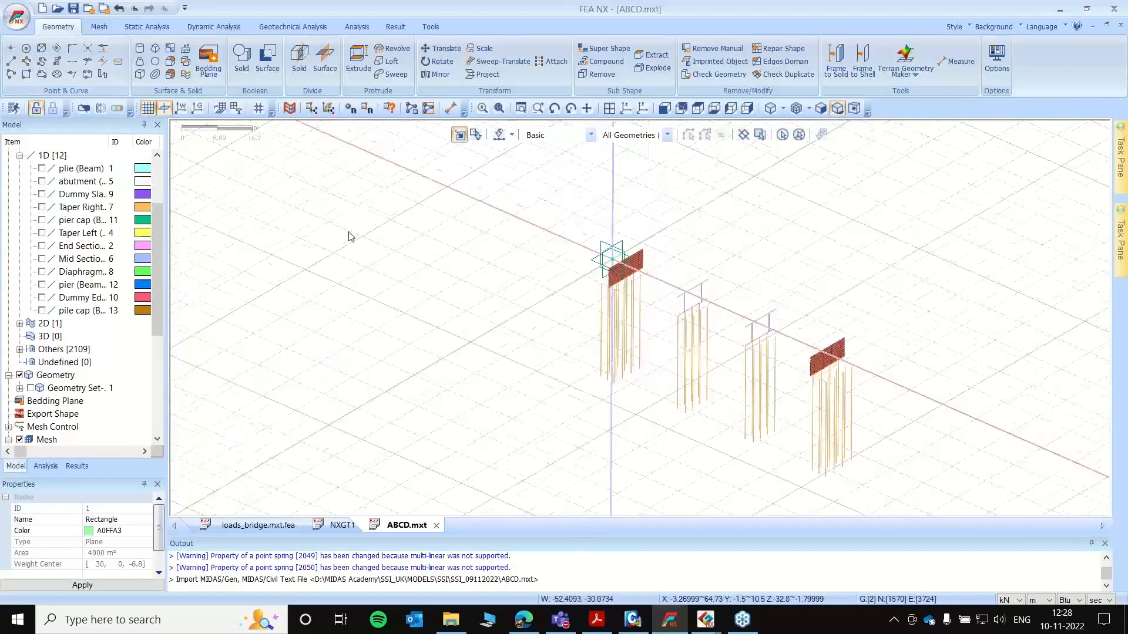
- Create three 3D points in Geometry Set-1 on the bridge's X axis, from (-10, 0, 0) to (60, 0, 0)
{"action": "left_click", "coordinate": [12, 50]}
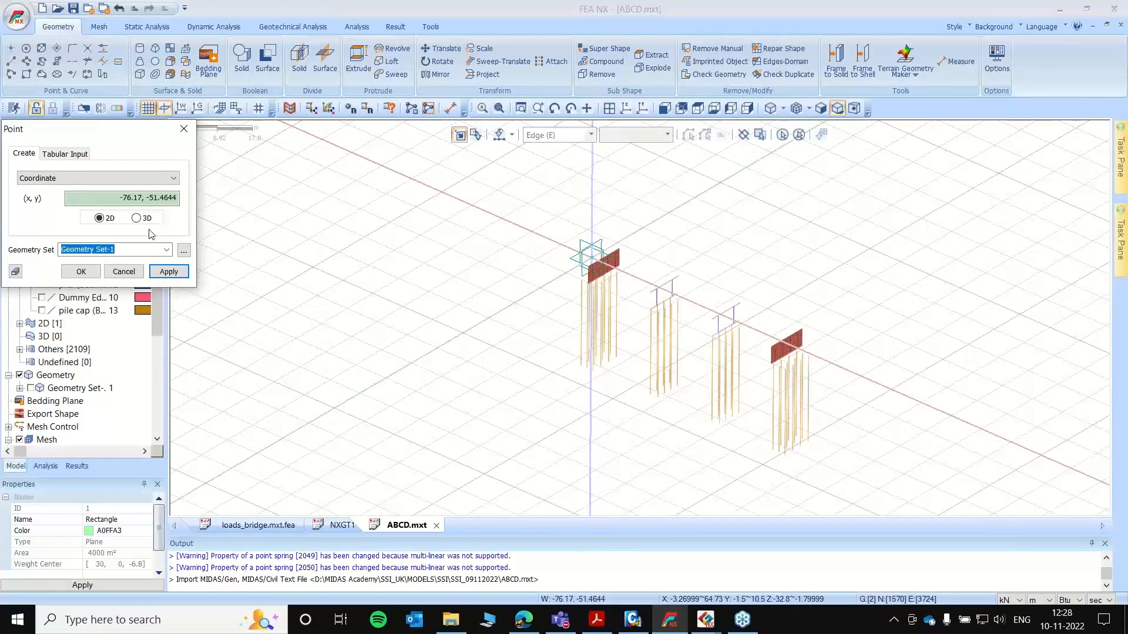
{"action": "left_click", "coordinate": [136, 218]}
{"action": "left_click", "coordinate": [560, 245]}
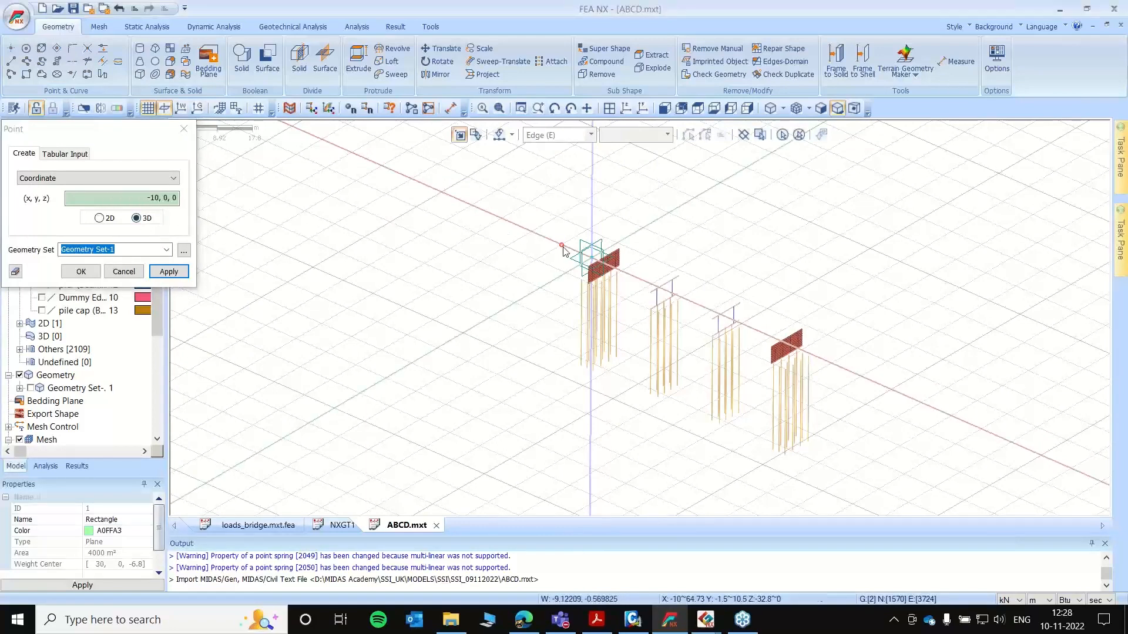
{"action": "left_click", "coordinate": [652, 287]}
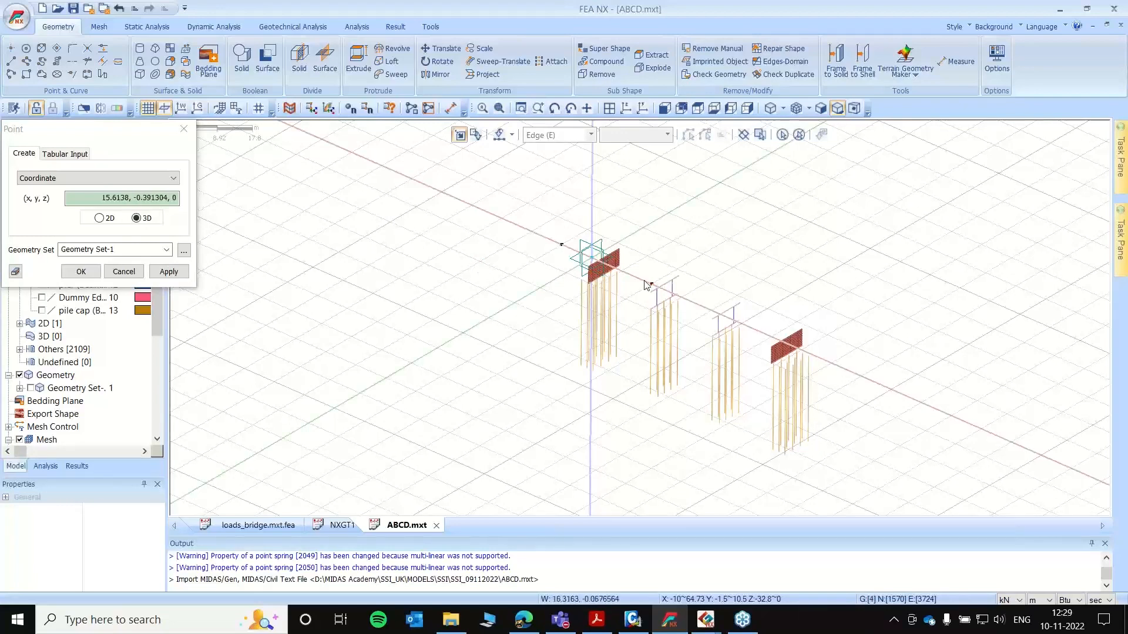
{"action": "left_click", "coordinate": [183, 129]}
{"action": "scroll", "coordinate": [118, 295], "scroll_direction": "up", "scroll_amount": 2}
{"action": "scroll", "coordinate": [115, 297], "scroll_direction": "down", "scroll_amount": 2}
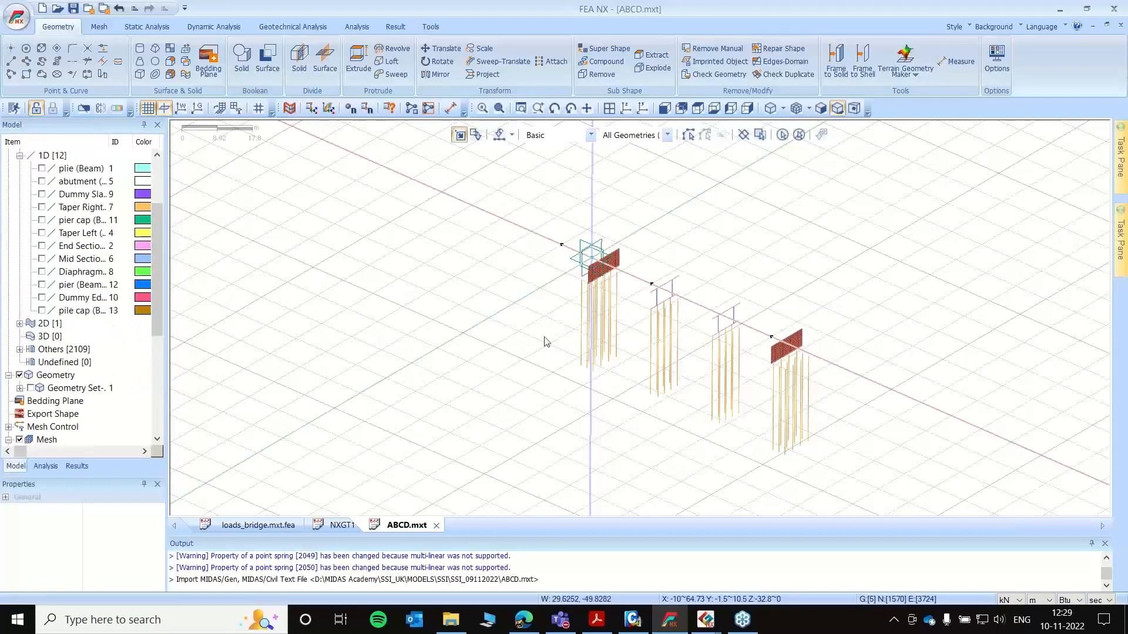
- Move the three points 6.8 m down along the Z axis with Translate
{"action": "left_click", "coordinate": [20, 375]}
{"action": "scroll", "coordinate": [23, 382], "scroll_direction": "down", "scroll_amount": 2}
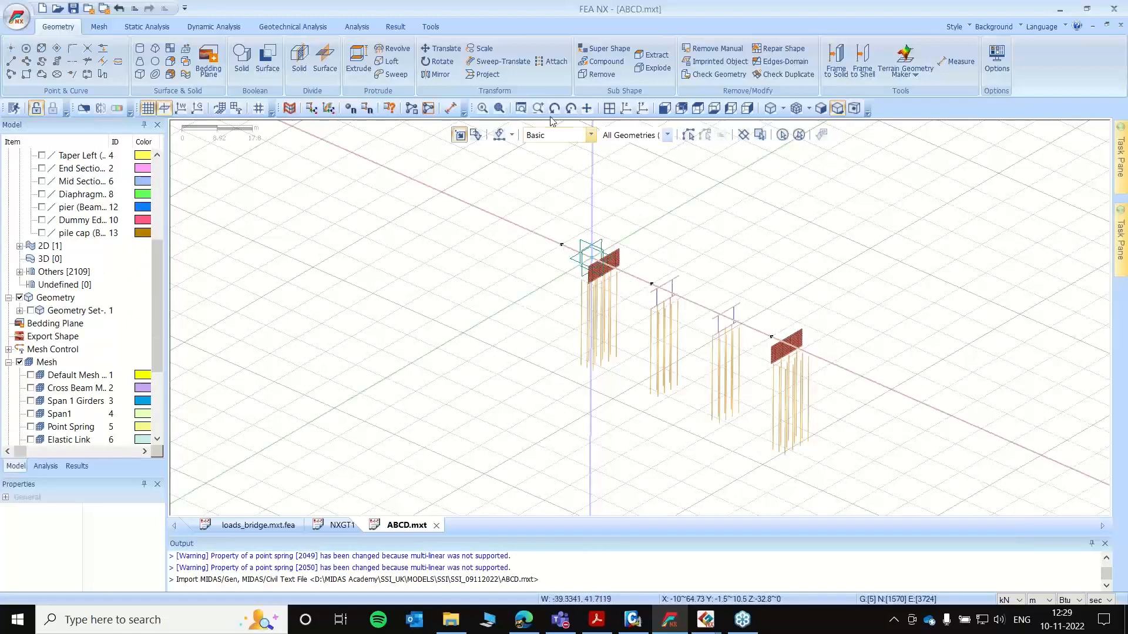
{"action": "left_click", "coordinate": [443, 50]}
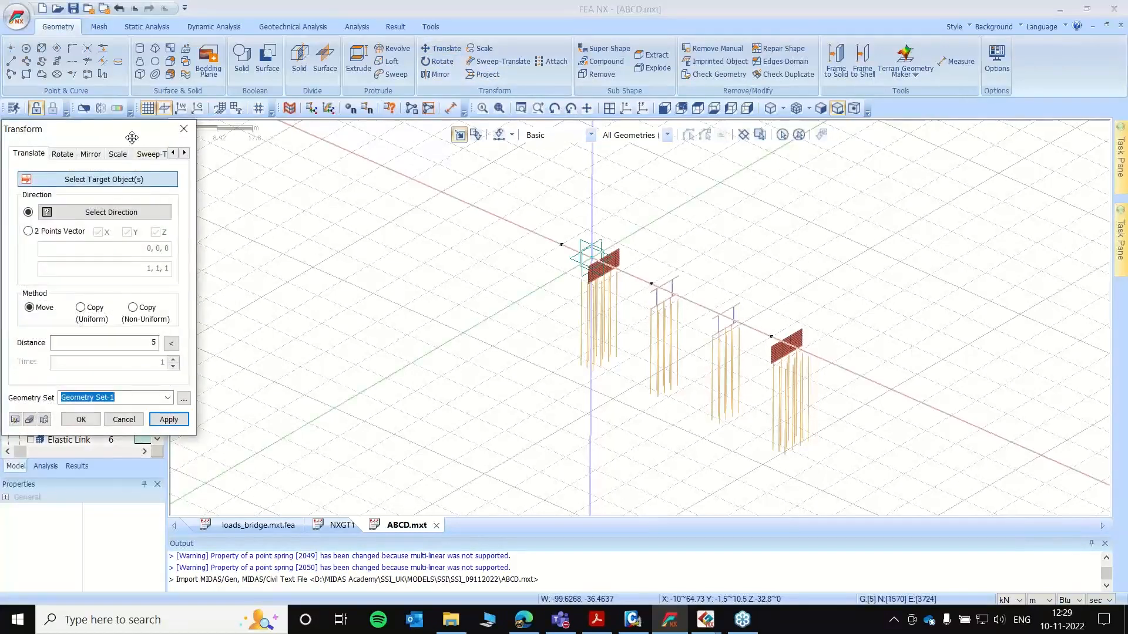
{"action": "left_click_drag", "start_coordinate": [537, 210], "coordinate": [921, 380]}
{"action": "left_click", "coordinate": [187, 202]}
{"action": "left_click", "coordinate": [590, 191]}
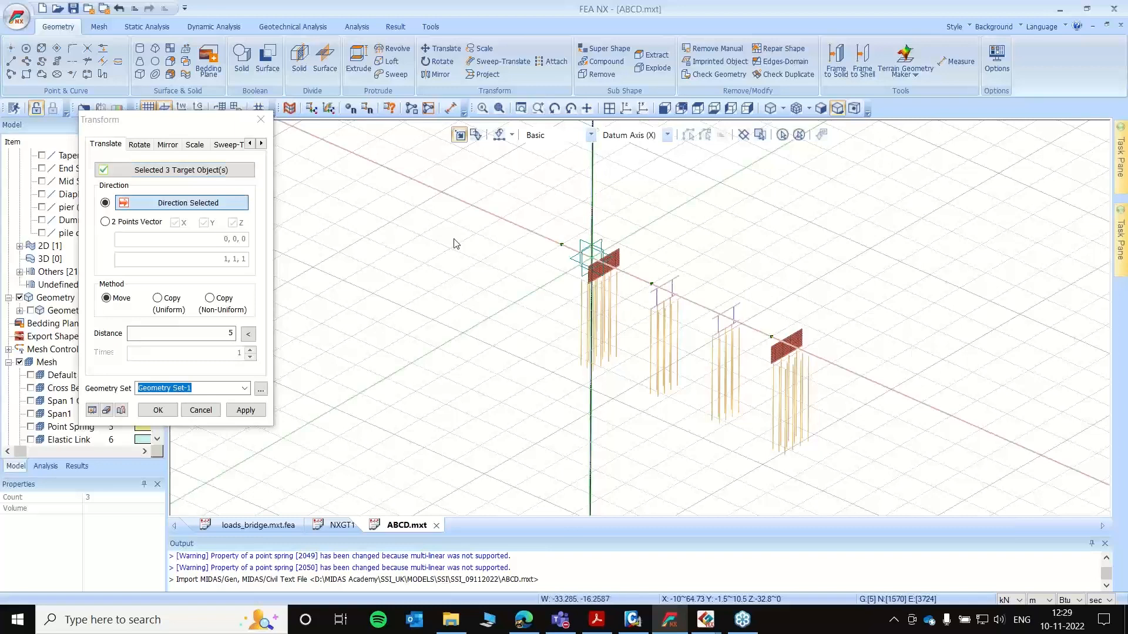
{"action": "left_click_drag", "start_coordinate": [218, 335], "coordinate": [278, 339]}
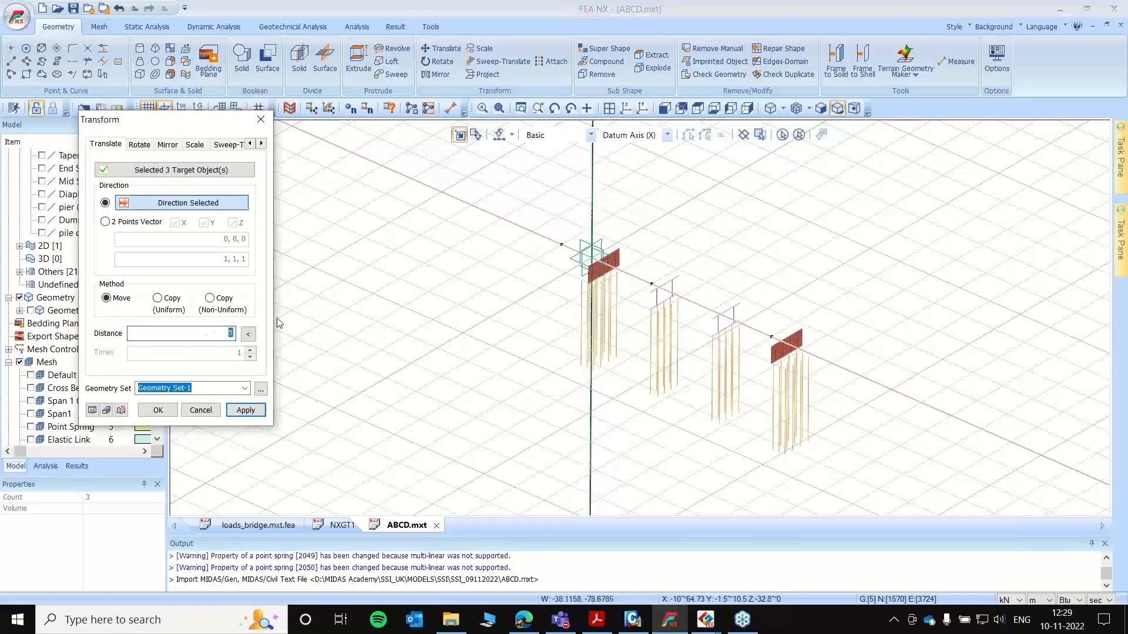
{"action": "type", "text": "-6"}
{"action": "left_click", "coordinate": [158, 411]}
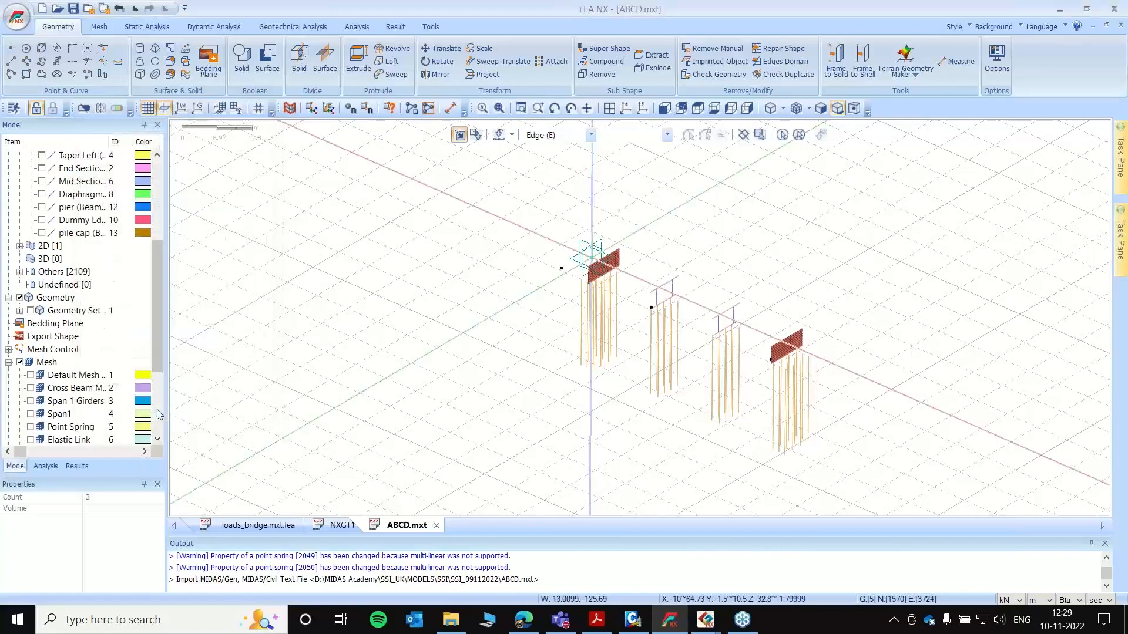
- Hide the mesh sets and begin a new bedding plane definition named 11 in the Bedding Plane Wizard
{"action": "left_click", "coordinate": [19, 363]}
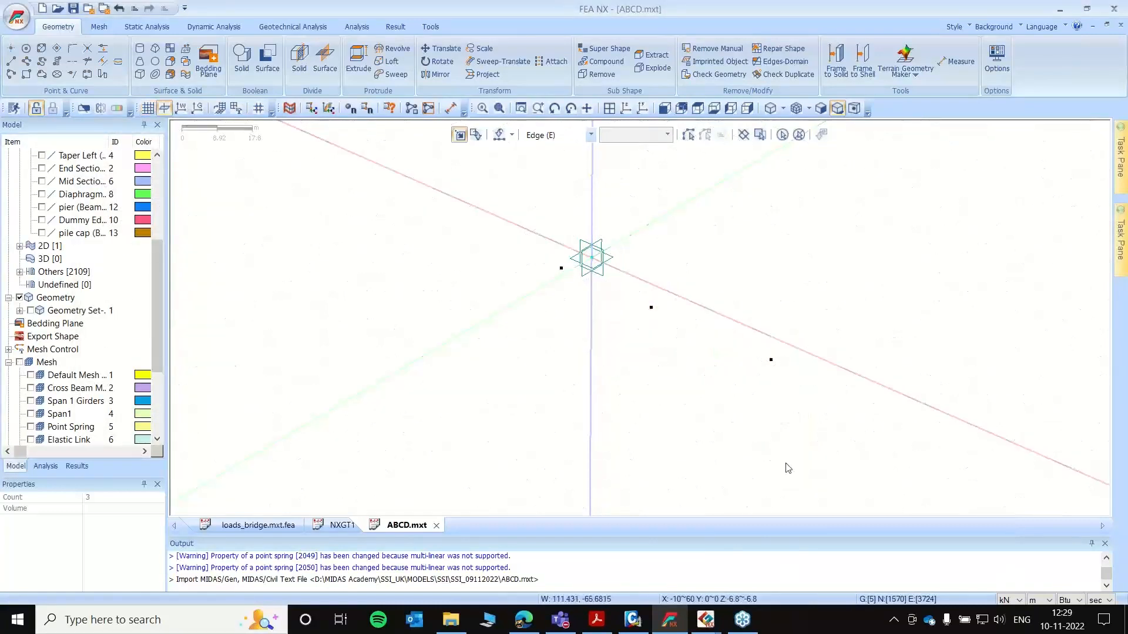
{"action": "mouse_move", "coordinate": [660, 247]}
{"action": "middle_mouse_down"}
{"action": "mouse_move", "coordinate": [699, 221]}
{"action": "mouse_move", "coordinate": [697, 247]}
{"action": "mouse_move", "coordinate": [676, 252]}
{"action": "middle_mouse_up"}
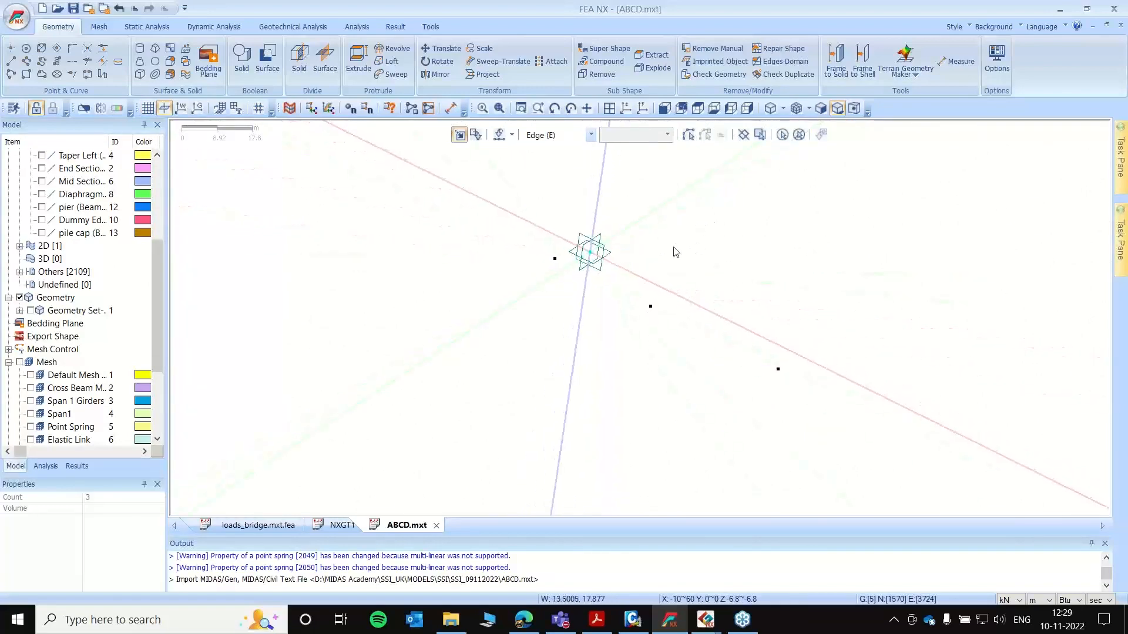
{"action": "left_click", "coordinate": [209, 64]}
{"action": "left_click_drag", "start_coordinate": [141, 70], "coordinate": [236, 48]}
{"action": "left_click", "coordinate": [247, 83]}
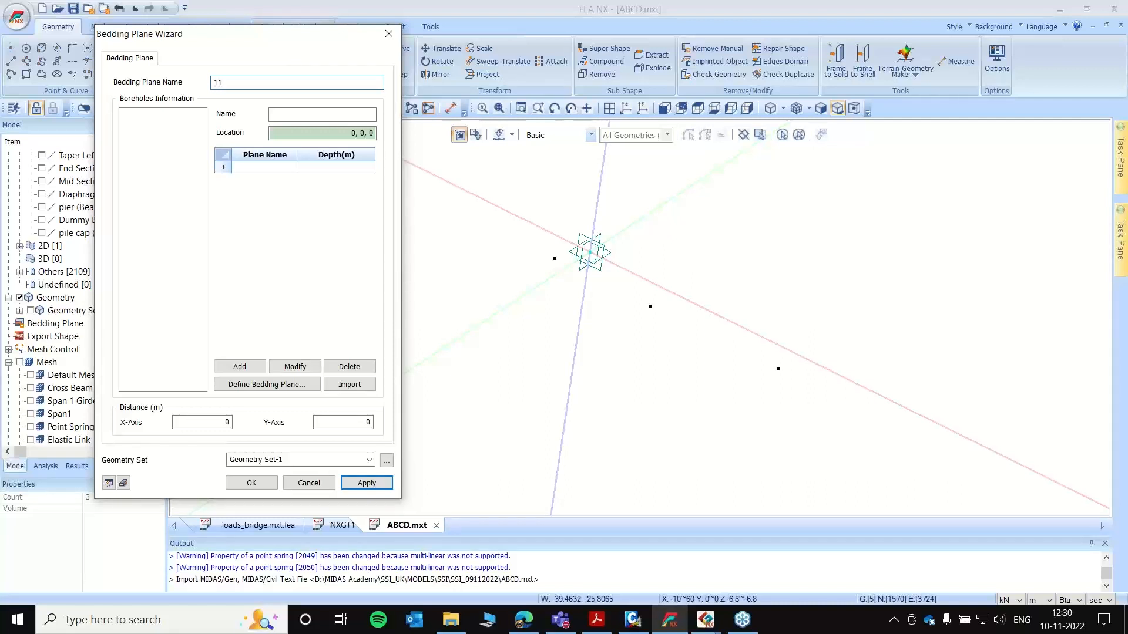
- Add borehole 1 at the first point, (-10, 0, -6.8), with Bedding Plane-1 to Bedding Plane-4 as its layers
{"action": "left_click", "coordinate": [306, 115]}
{"action": "left_click", "coordinate": [331, 130]}
{"action": "left_click_drag", "start_coordinate": [331, 130], "coordinate": [450, 133]}
{"action": "key", "text": "BackSpace"}
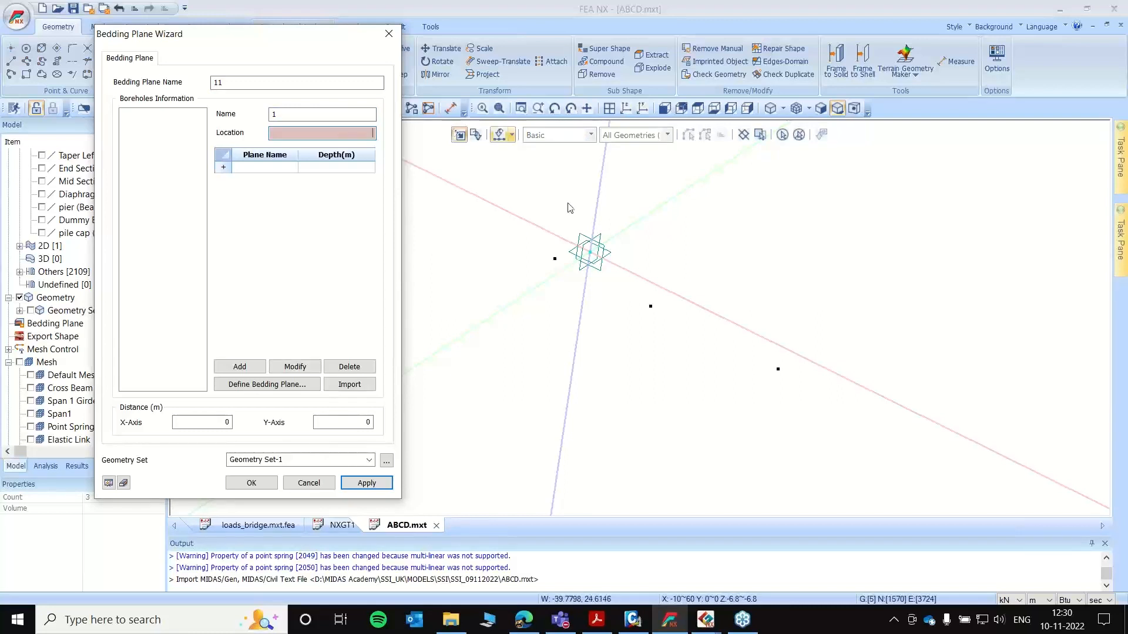
{"action": "left_click", "coordinate": [555, 259]}
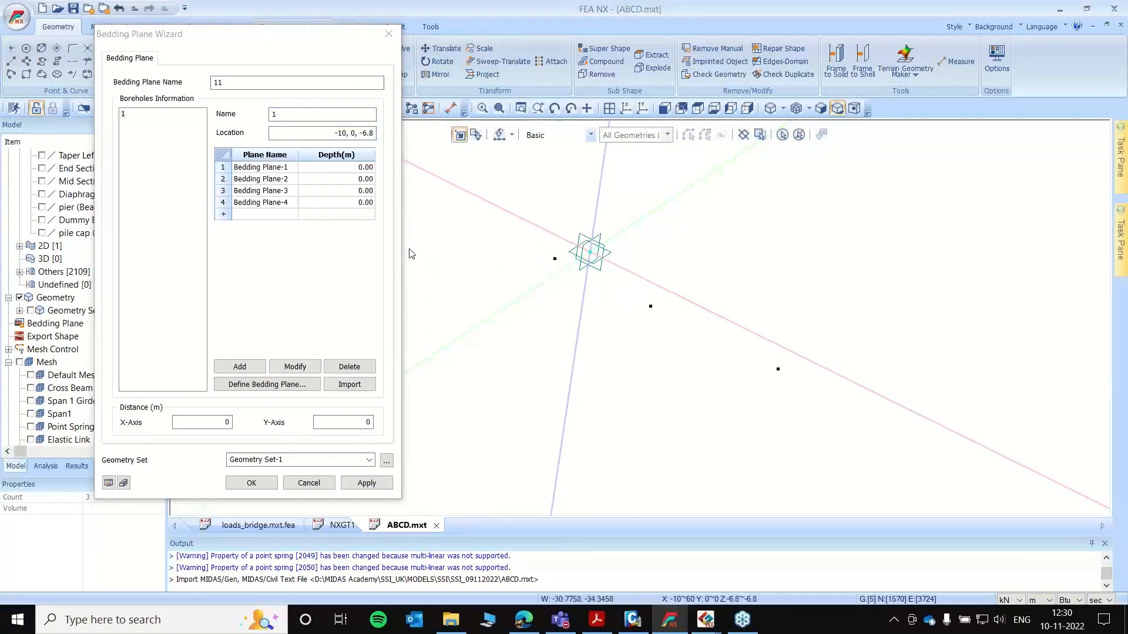
- Set borehole 1's depths for Bedding Plane-1 to Bedding Plane-4 to 3, 6, 19 and 50 m
{"action": "left_click", "coordinate": [332, 171]}
{"action": "left_click", "coordinate": [369, 168]}
{"action": "type", "text": "3"}
{"action": "left_click", "coordinate": [356, 177]}
{"action": "left_click", "coordinate": [357, 179]}
{"action": "type", "text": "6"}
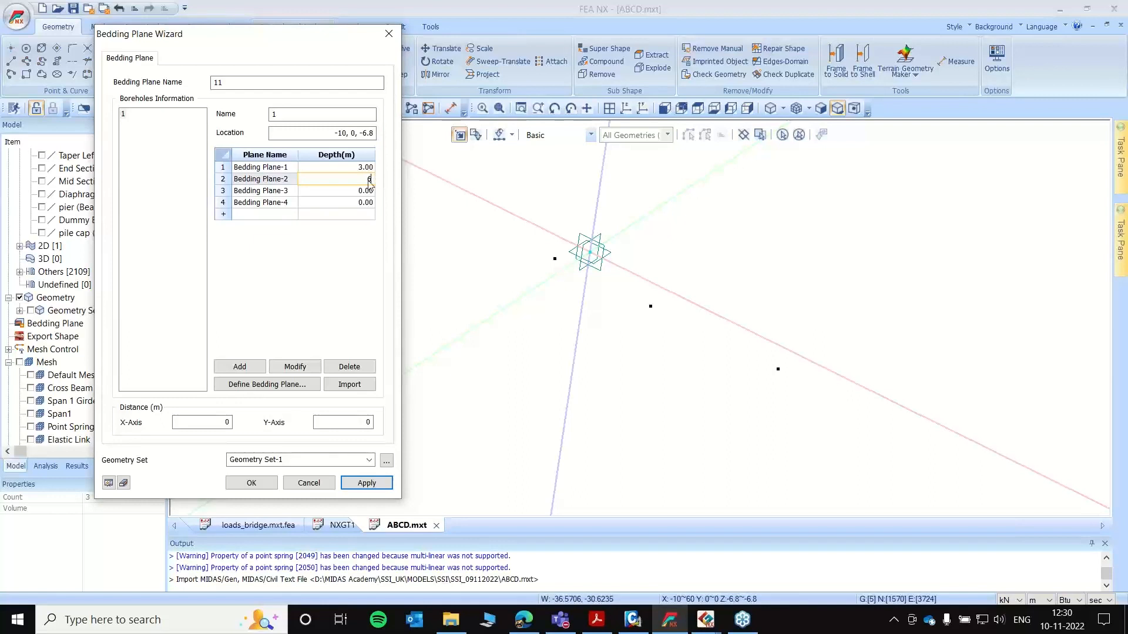
{"action": "key", "text": "Return"}
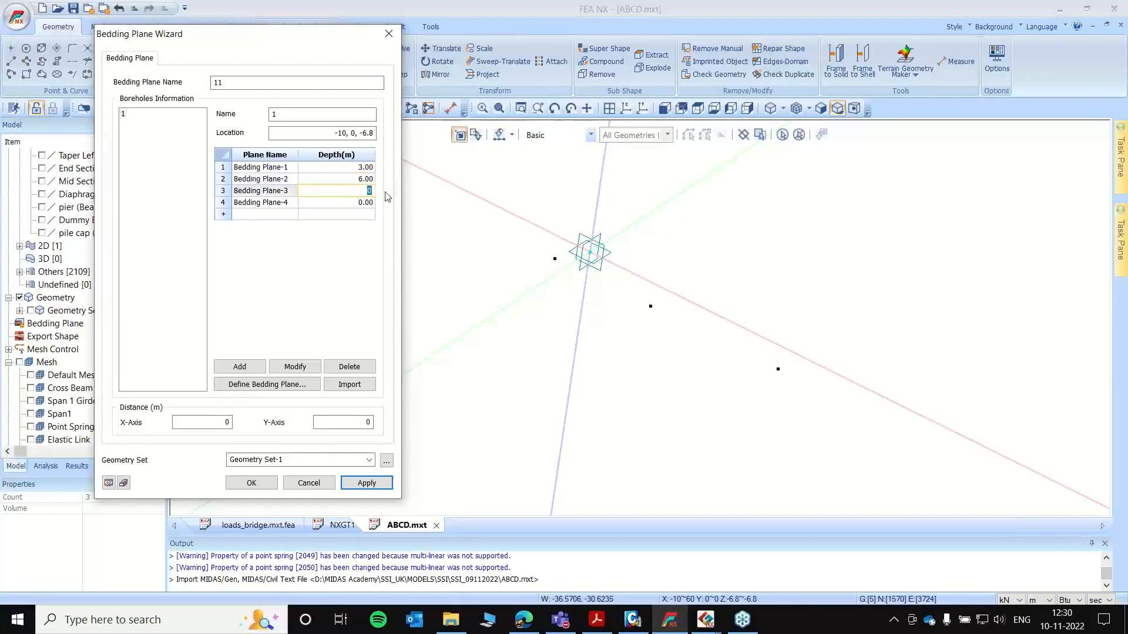
{"action": "type", "text": "19"}
{"action": "left_click", "coordinate": [356, 201]}
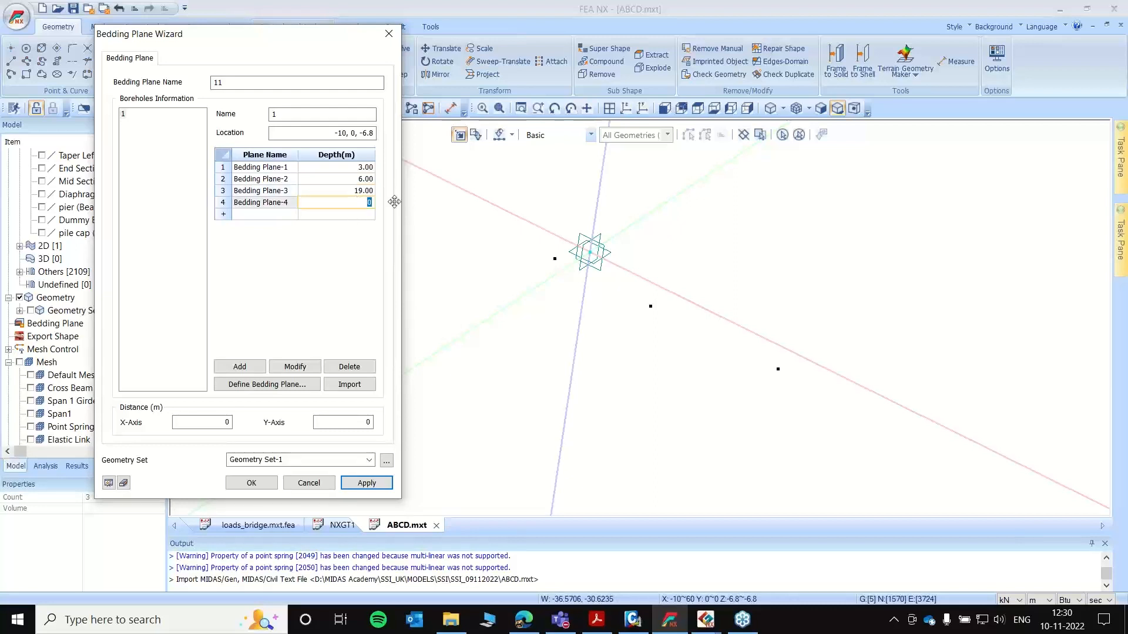
{"action": "type", "text": "50"}
{"action": "left_click", "coordinate": [294, 366]}
- Add borehole 2 at the middle point, (20, 0, -6.8)
{"action": "double_click", "coordinate": [271, 114]}
{"action": "type", "text": "2"}
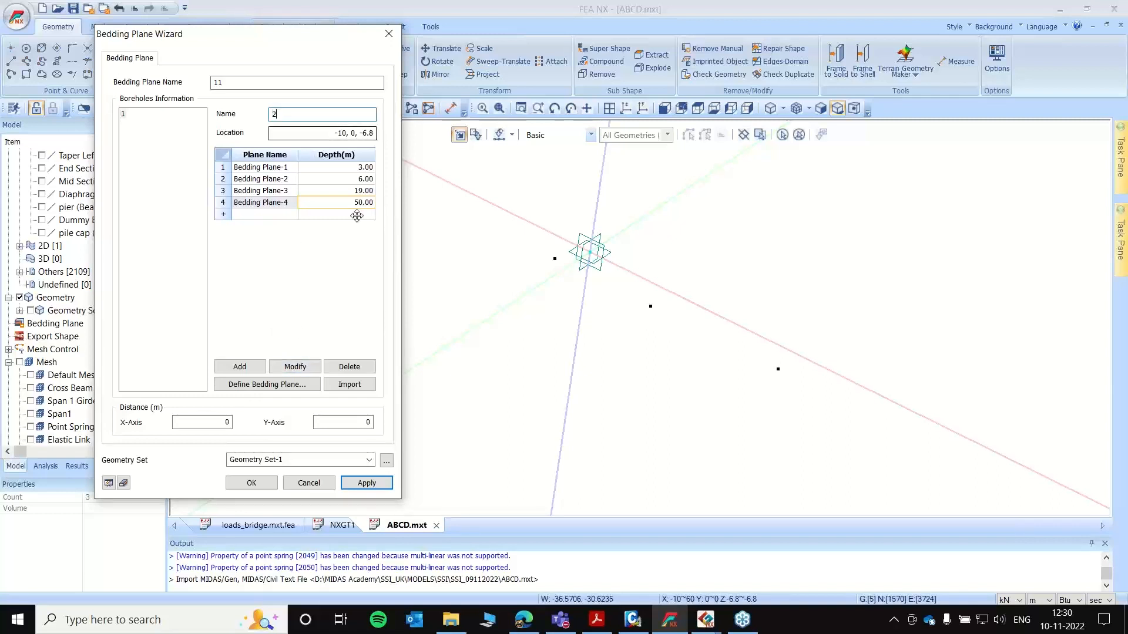
{"action": "left_click", "coordinate": [652, 312]}
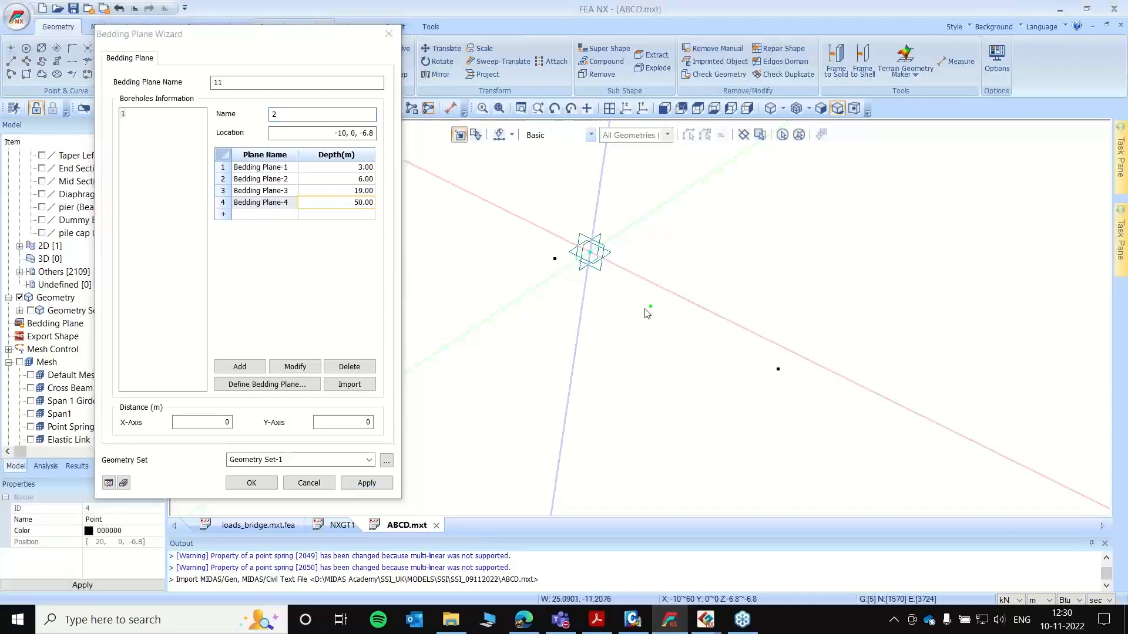
{"action": "left_click", "coordinate": [323, 131]}
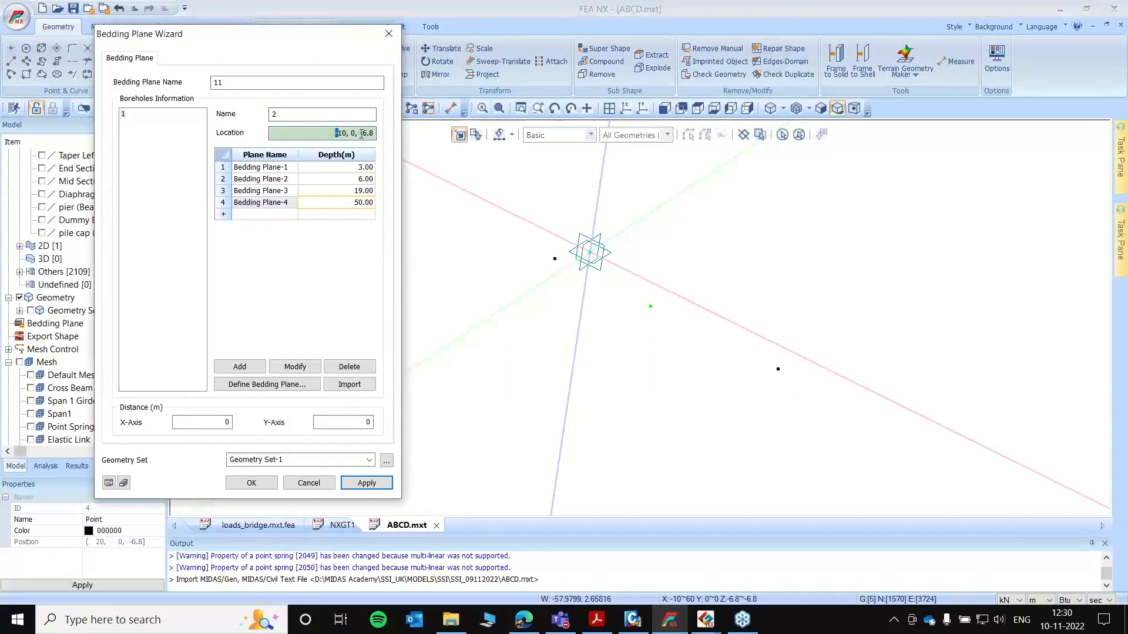
{"action": "left_click", "coordinate": [650, 307]}
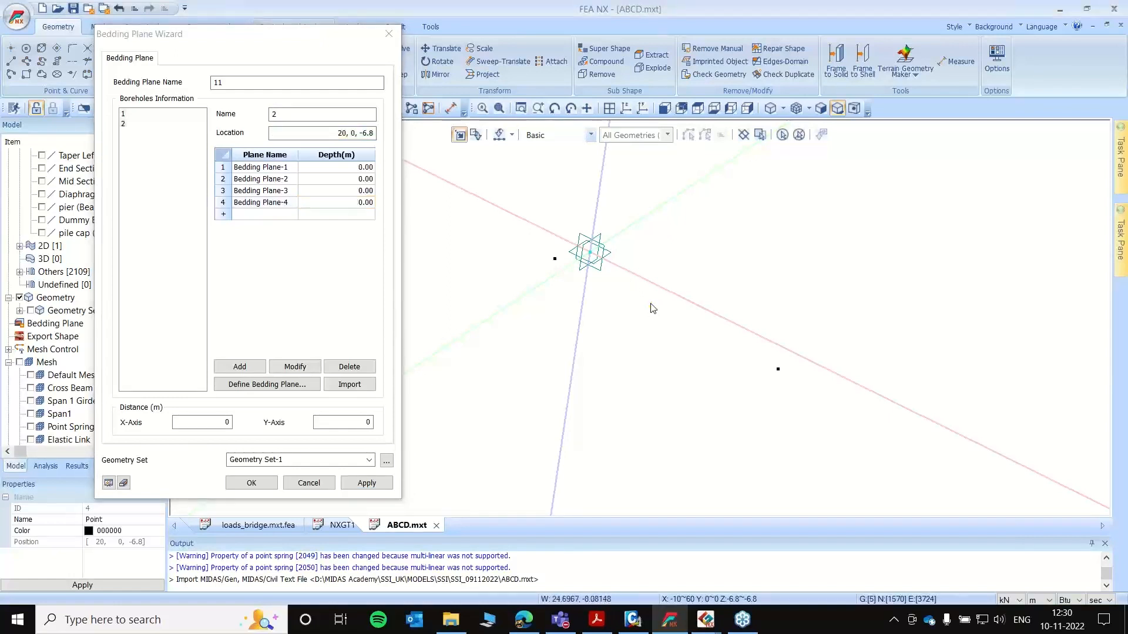
- Set borehole 2's depths for Bedding Plane-1 to Bedding Plane-4 to 5, 12, 24 and 60 m
{"action": "left_click", "coordinate": [362, 168]}
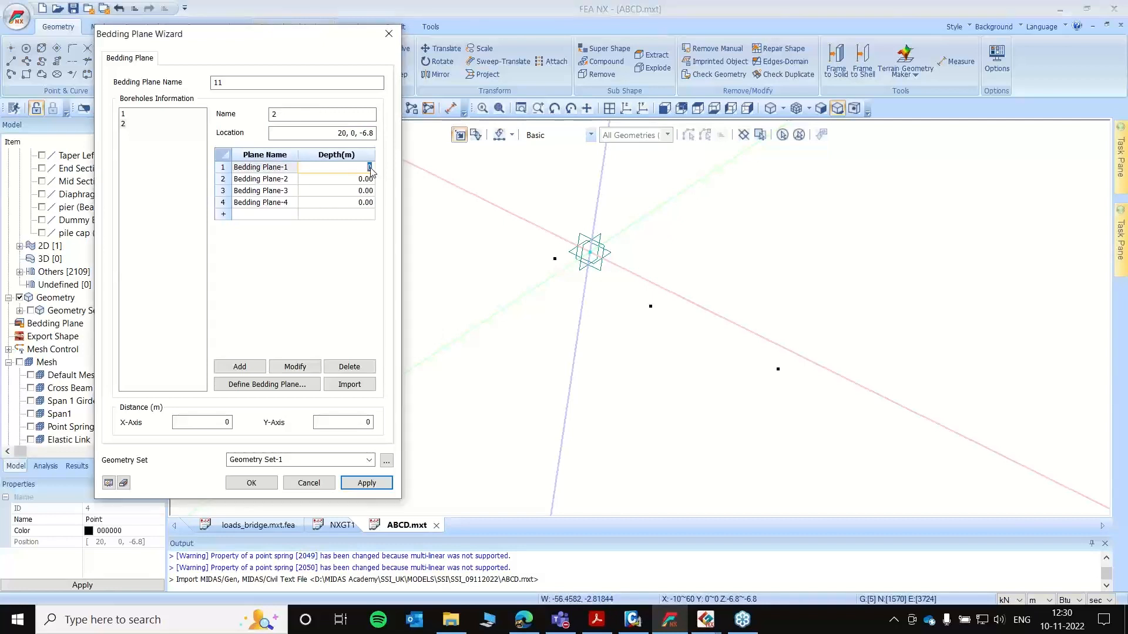
{"action": "left_click", "coordinate": [361, 171]}
{"action": "left_click", "coordinate": [346, 179]}
{"action": "type", "text": "12"}
{"action": "left_click", "coordinate": [361, 197]}
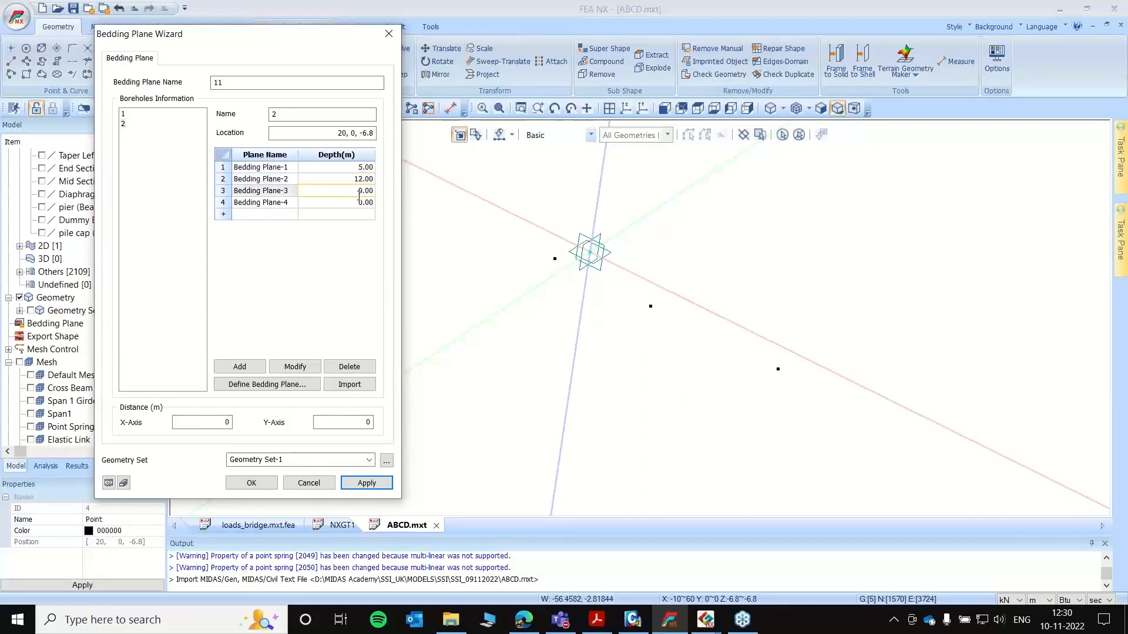
{"action": "type", "text": "16"}
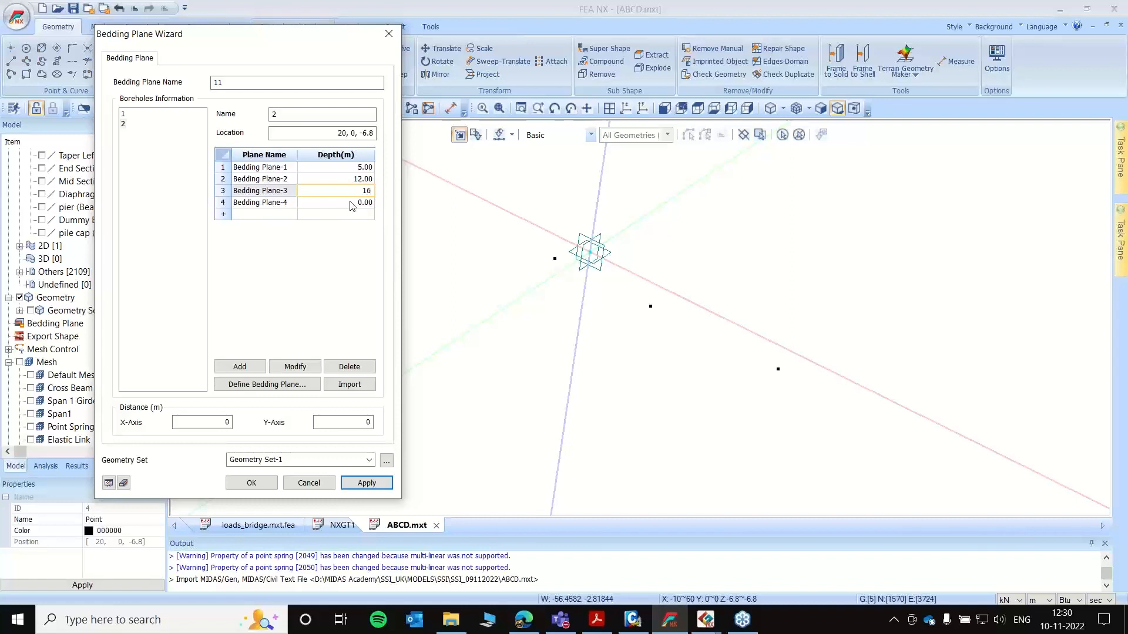
{"action": "type", "text": "24"}
{"action": "left_click", "coordinate": [350, 202]}
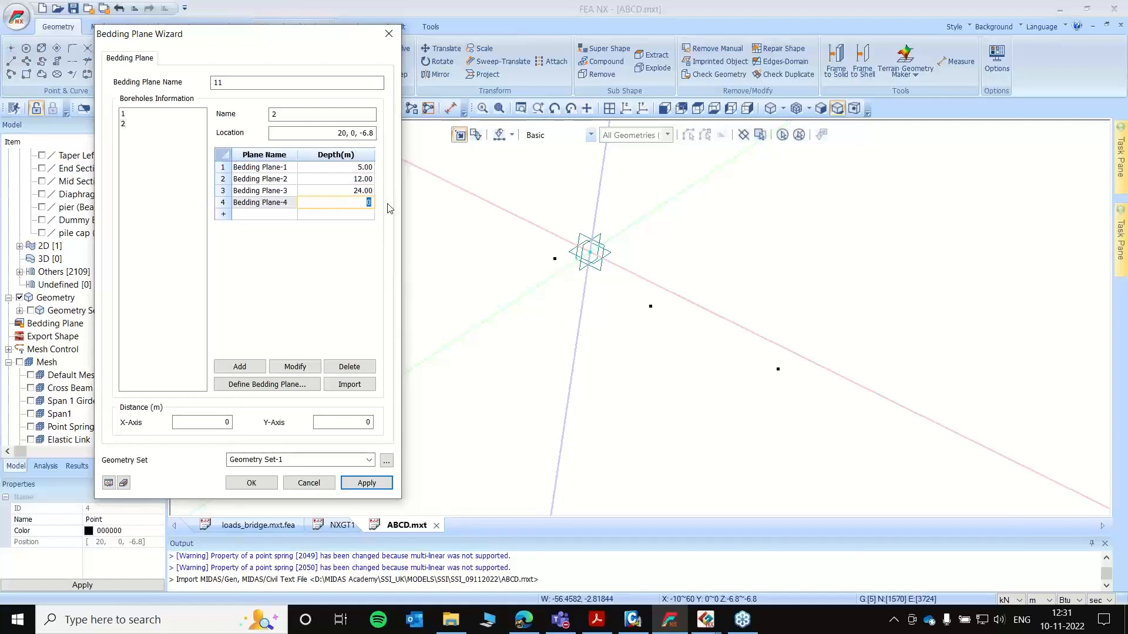
{"action": "type", "text": "60"}
{"action": "left_click", "coordinate": [300, 369]}
- Add borehole 3 at the last point, (60, 0, -6.8)
{"action": "double_click", "coordinate": [275, 115]}
{"action": "type", "text": "3"}
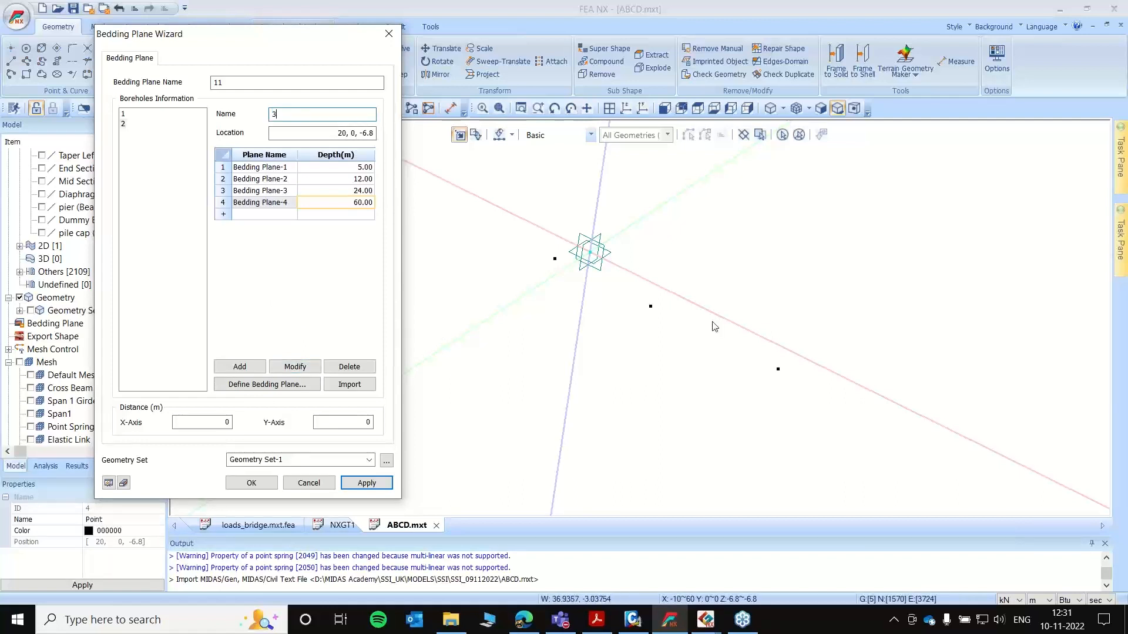
{"action": "left_click", "coordinate": [317, 134]}
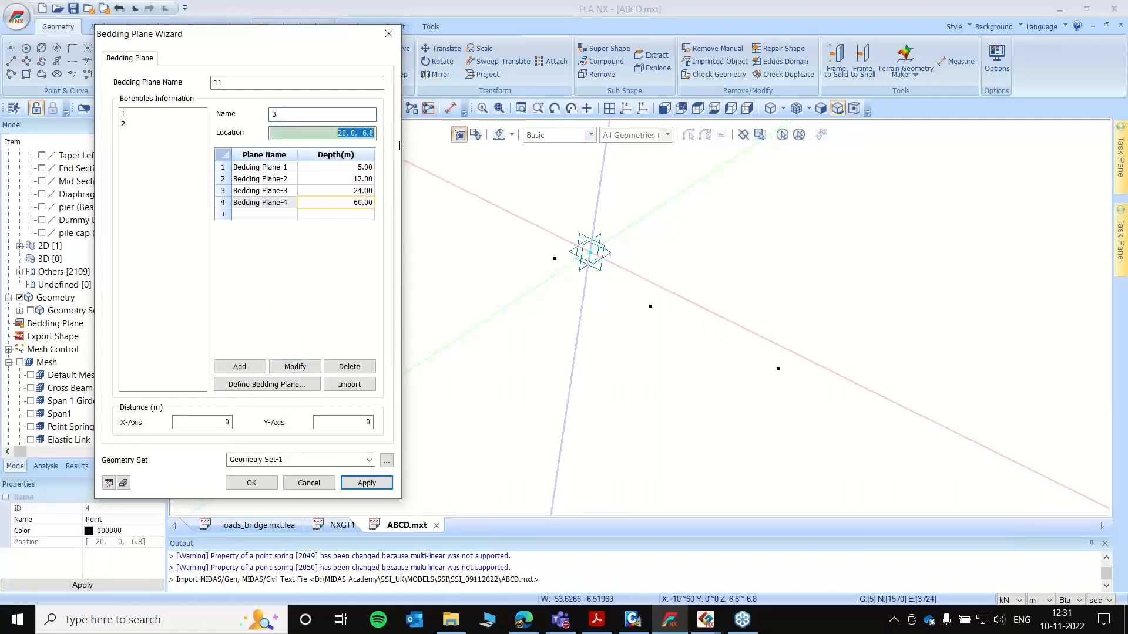
{"action": "left_click", "coordinate": [778, 371]}
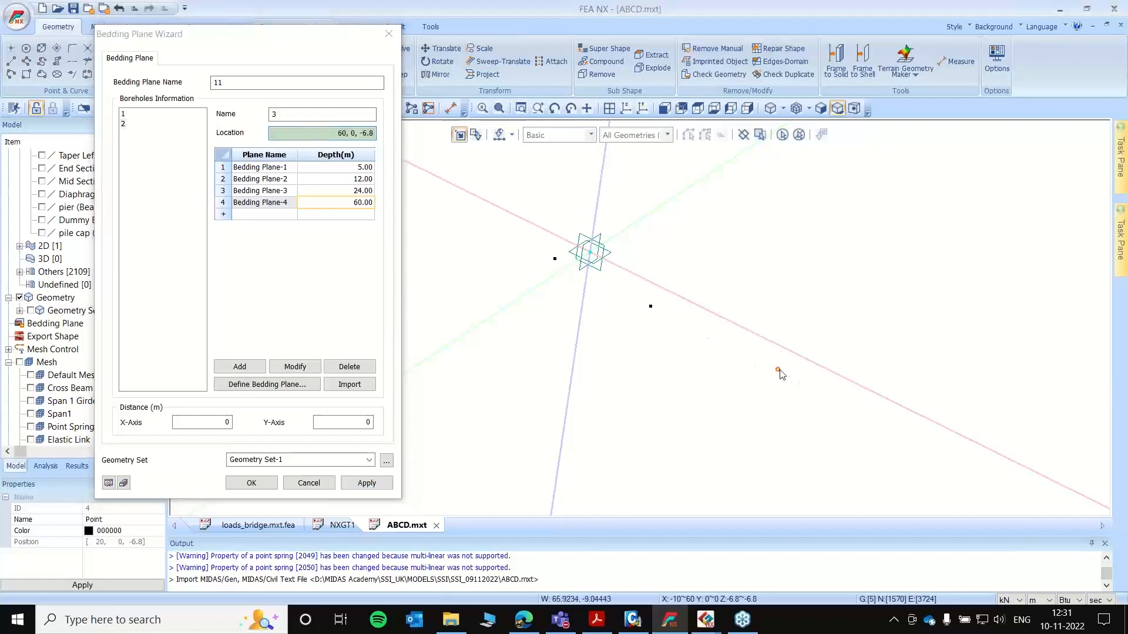
{"action": "left_click", "coordinate": [779, 372]}
- Set borehole 3's depths for Bedding Plane-1 to Bedding Plane-4 to 7, 14, 27 and 65 m
{"action": "left_click", "coordinate": [359, 168]}
{"action": "left_click", "coordinate": [358, 167]}
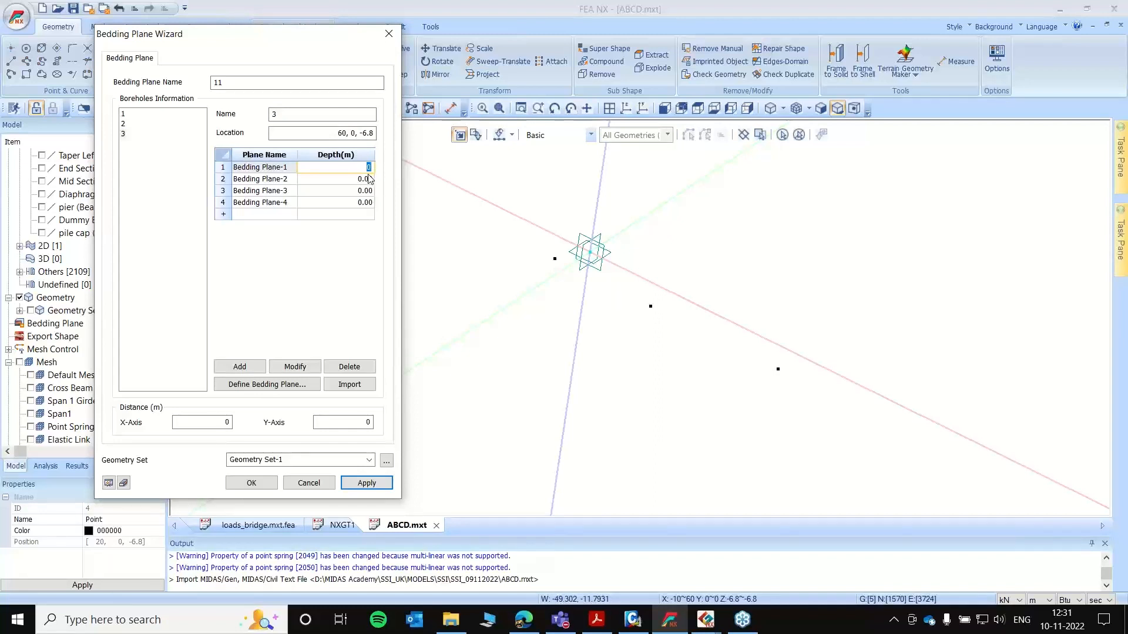
{"action": "type", "text": "7"}
{"action": "left_click", "coordinate": [357, 179]}
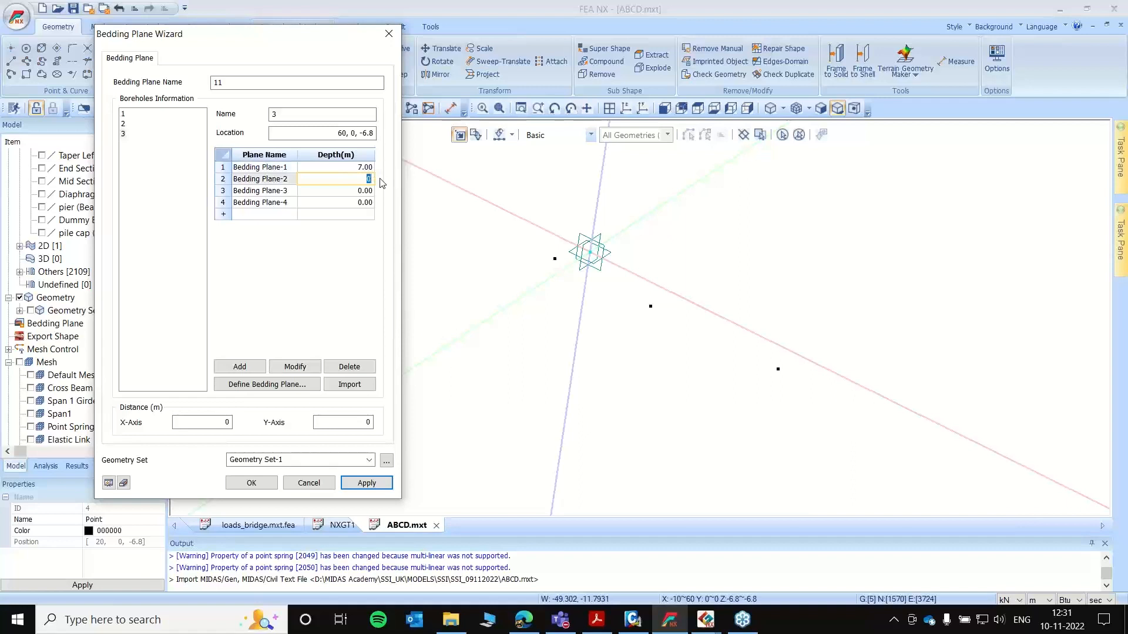
{"action": "left_click", "coordinate": [353, 194]}
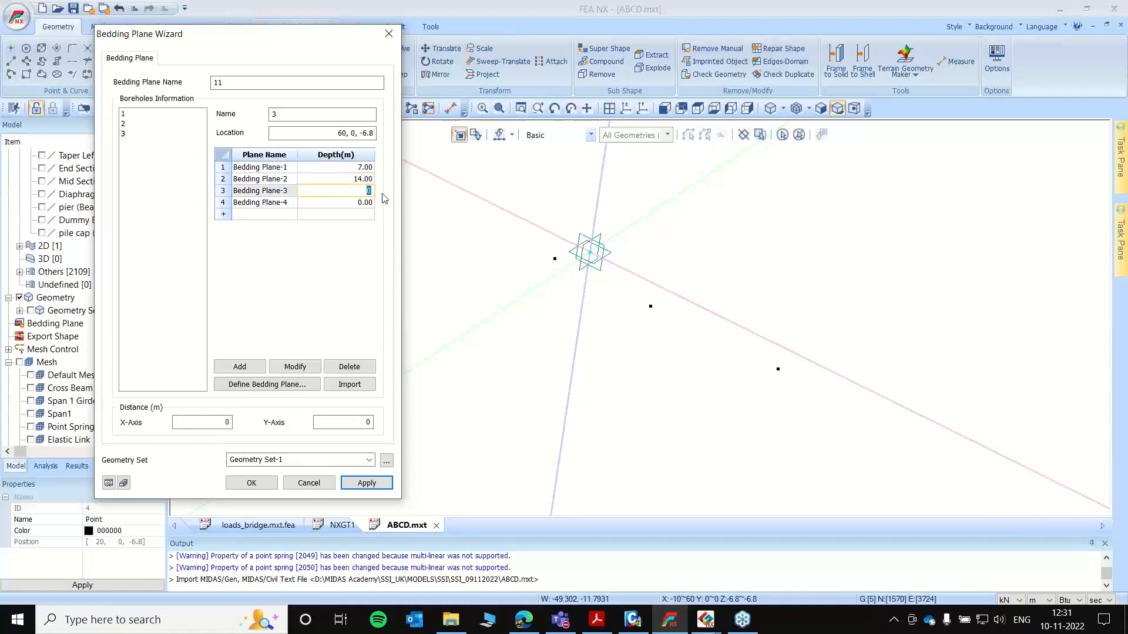
{"action": "left_click", "coordinate": [351, 202]}
{"action": "type", "text": "65"}
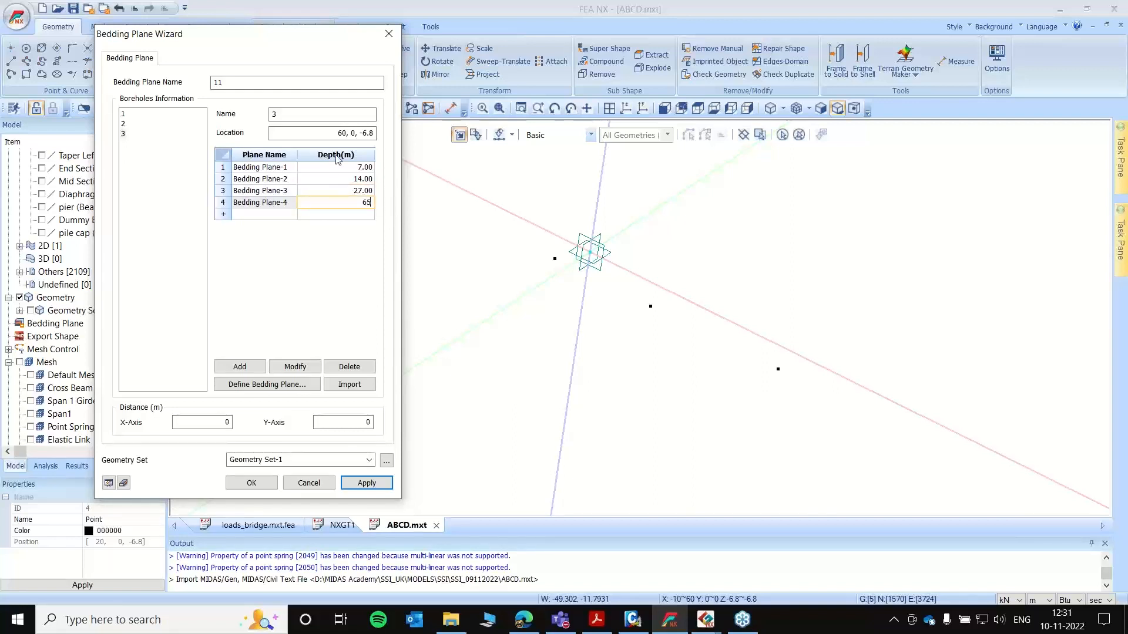
{"action": "left_click", "coordinate": [295, 366]}
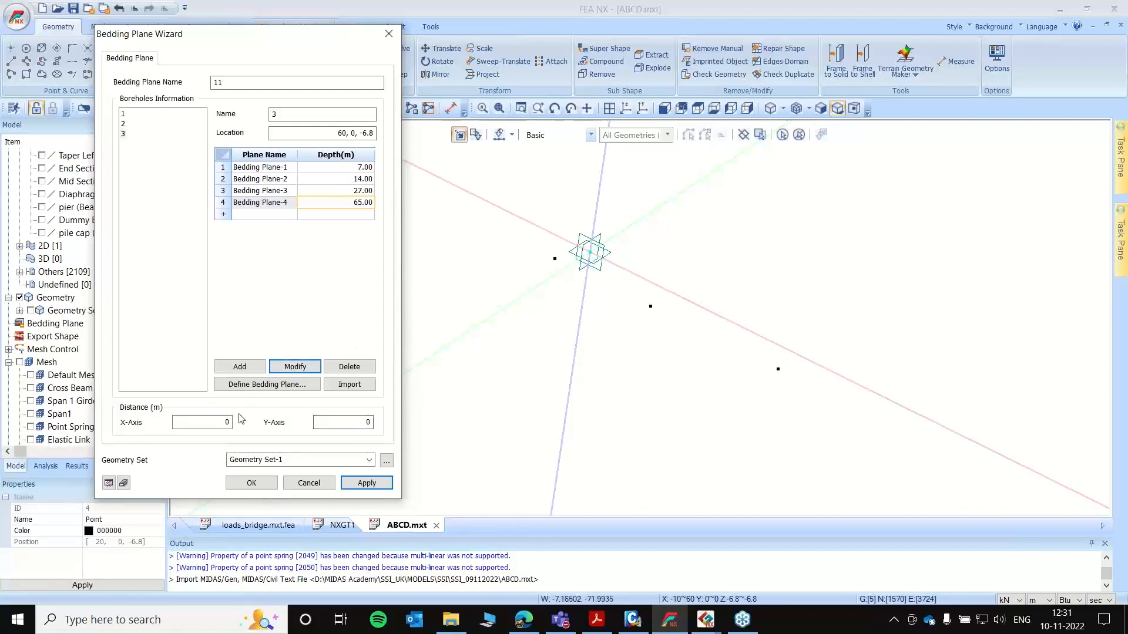
- Set the bedding plane distances to 70 m in X and Y, and check the previewed strata from the front
{"action": "left_click", "coordinate": [213, 423]}
{"action": "left_click", "coordinate": [320, 422]}
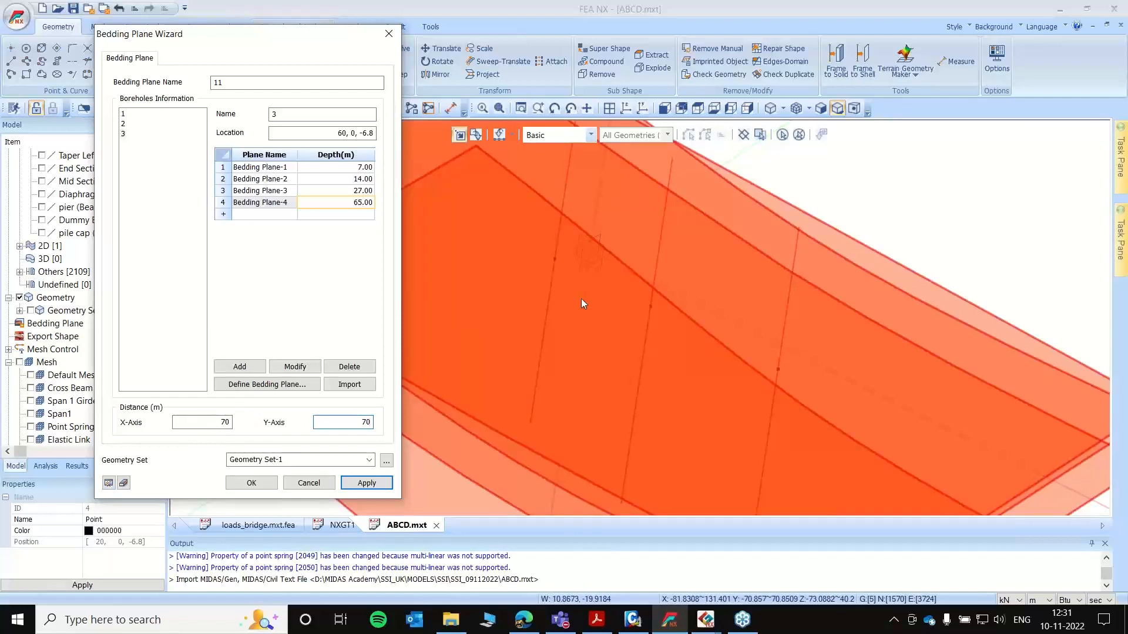
{"action": "left_click", "coordinate": [665, 111]}
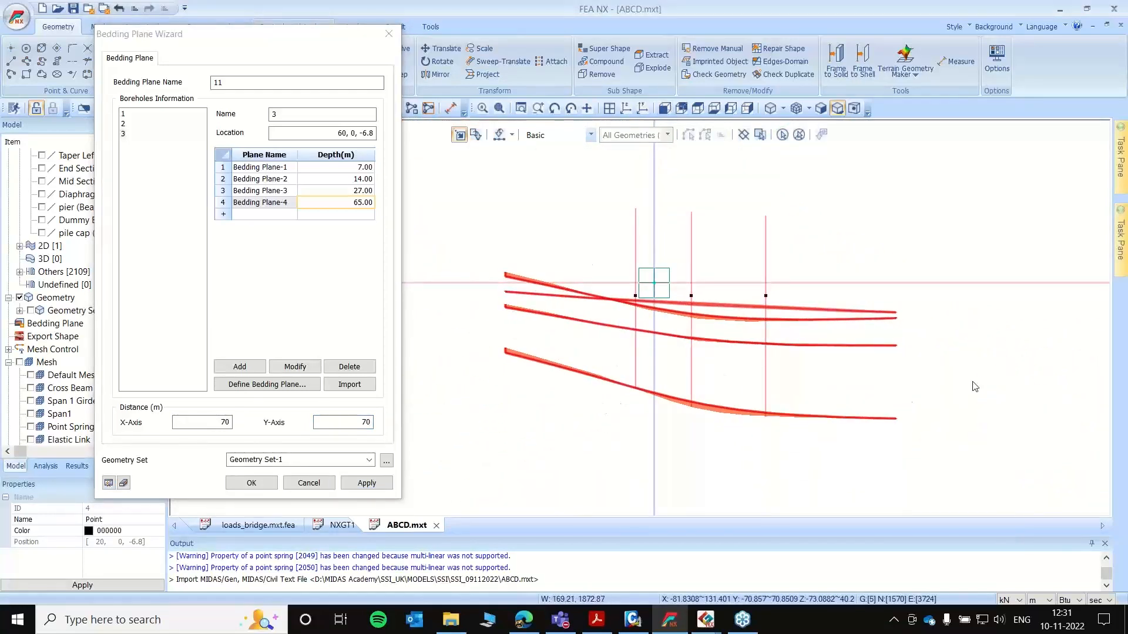
{"action": "middle_click_drag", "start_coordinate": [881, 228], "coordinate": [841, 217]}
{"action": "left_click", "coordinate": [664, 109]}
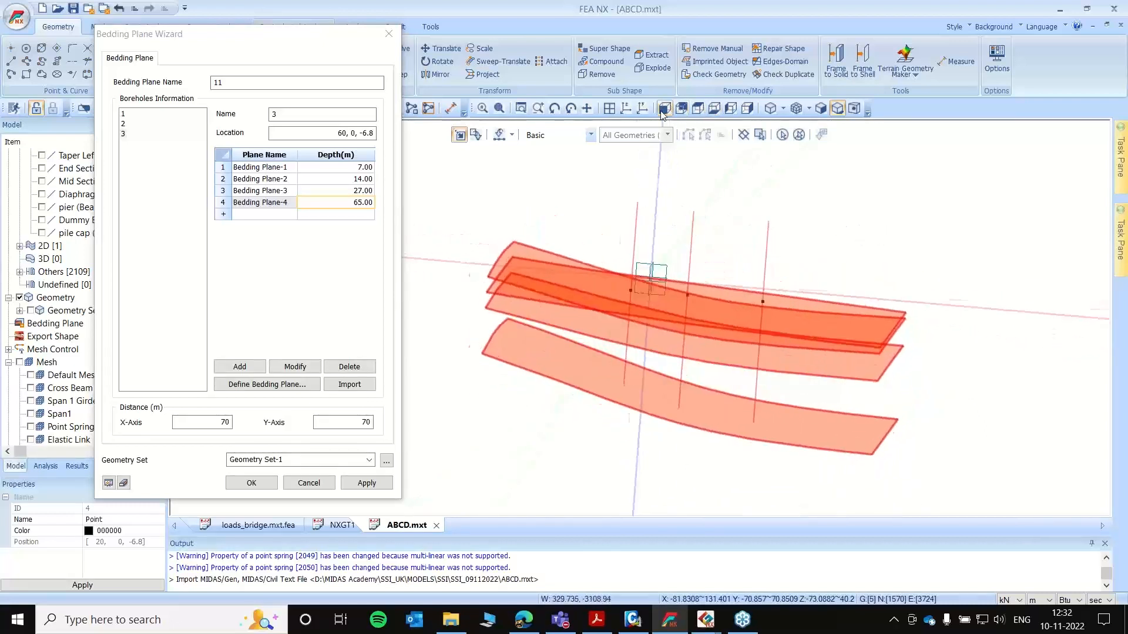
{"action": "scroll", "coordinate": [822, 299], "scroll_direction": "down", "scroll_amount": 1}
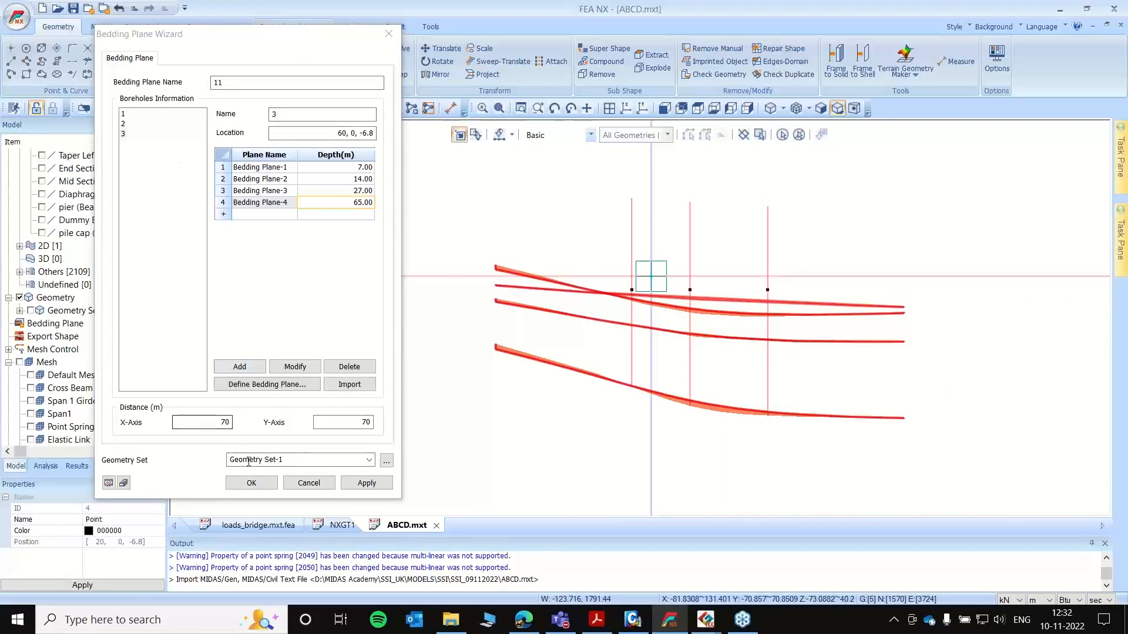
- Assign the bedding planes to a new geometry set named Geometry Set-11 and generate them
{"action": "left_click", "coordinate": [259, 488]}
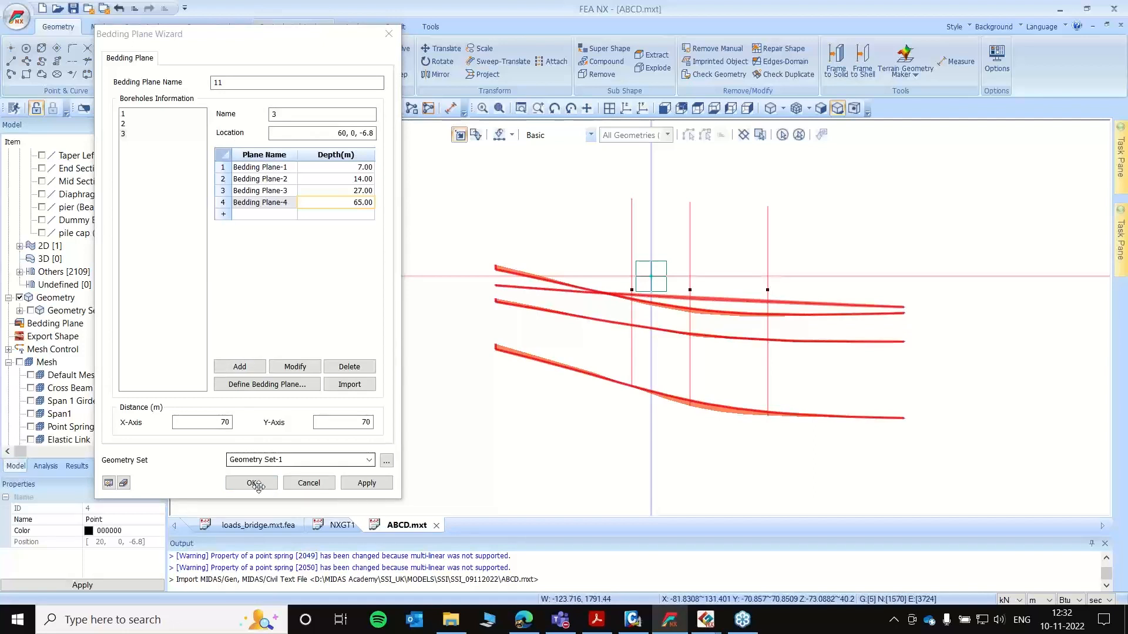
{"action": "left_click", "coordinate": [305, 458]}
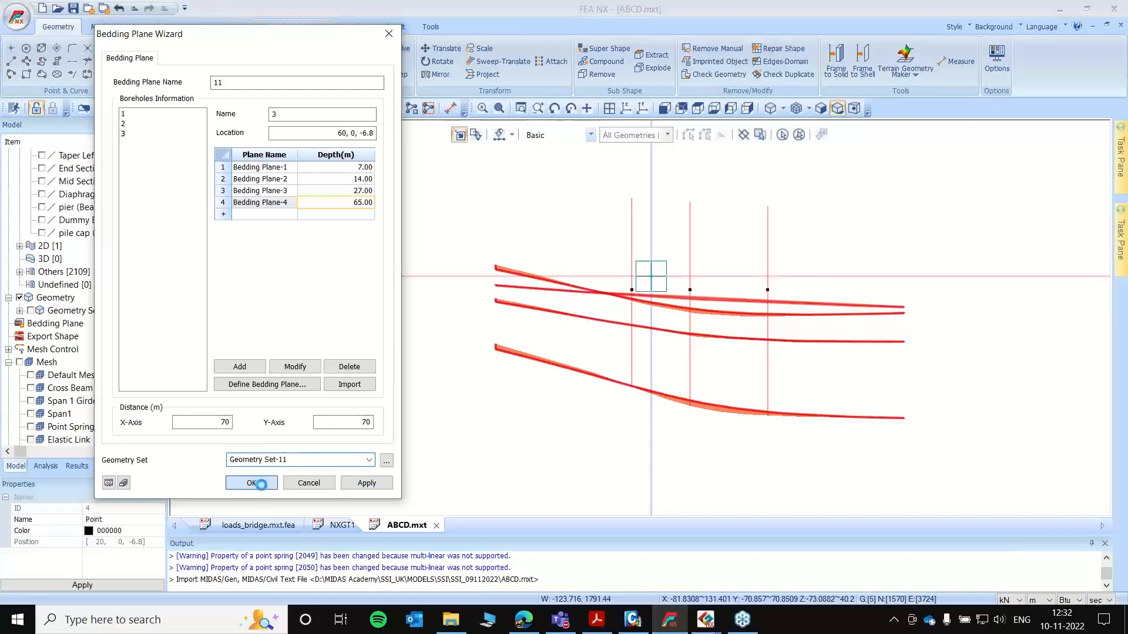
{"action": "left_click", "coordinate": [262, 487]}
- Show the soil block solid of Geometry Set-1 together with the bedding plane surfaces
{"action": "scroll", "coordinate": [58, 352], "scroll_direction": "down", "scroll_amount": 1}
{"action": "scroll", "coordinate": [51, 396], "scroll_direction": "up", "scroll_amount": 2}
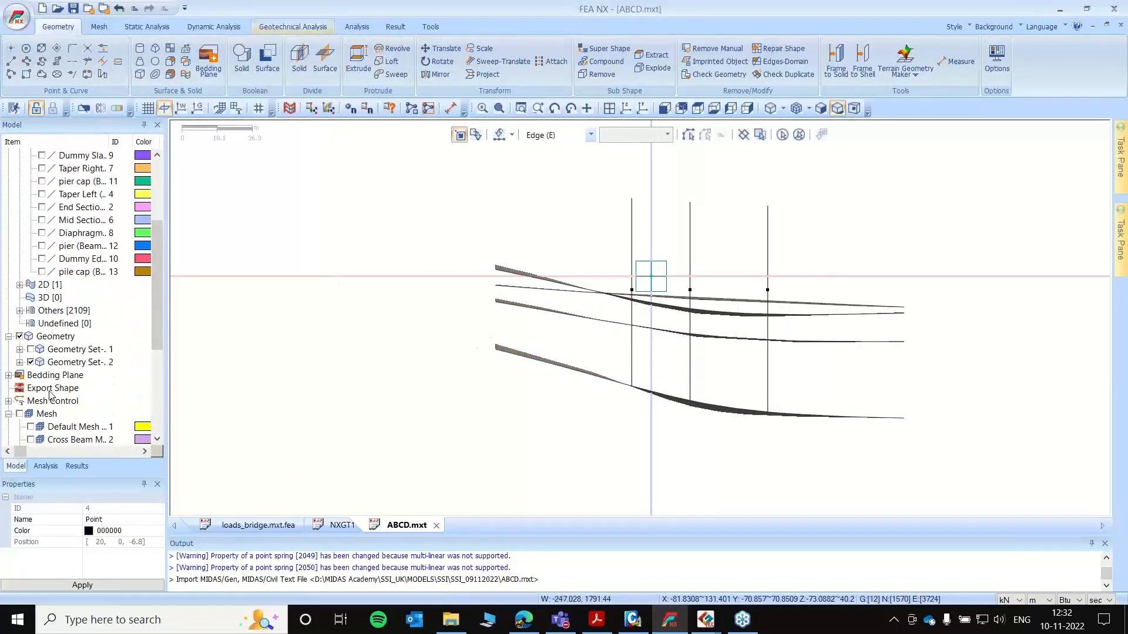
{"action": "left_click", "coordinate": [20, 349]}
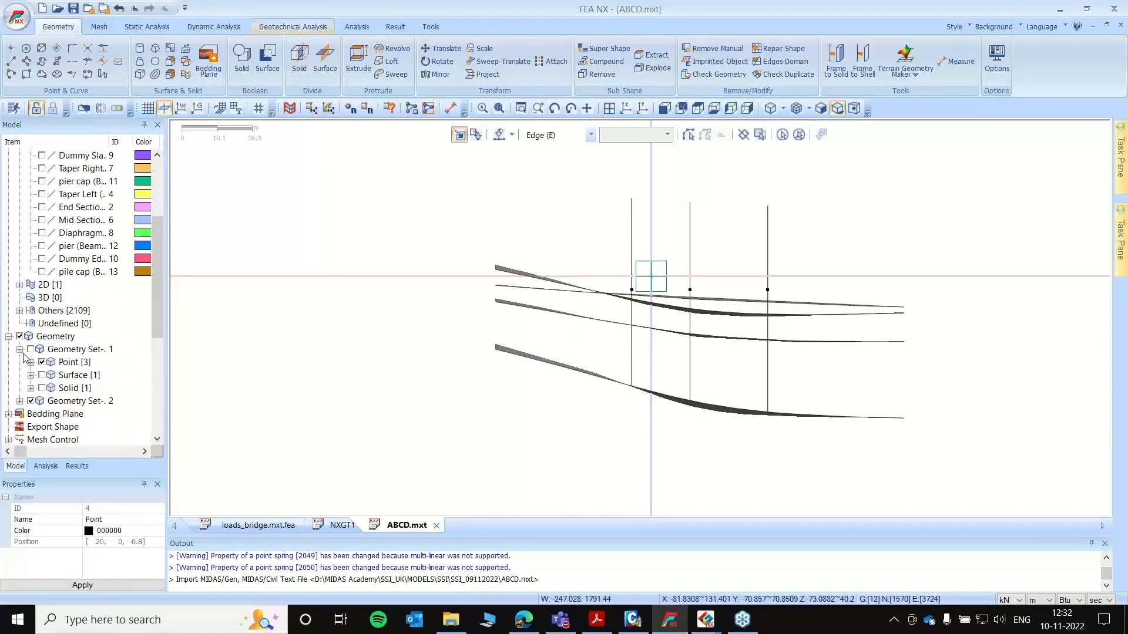
{"action": "left_click", "coordinate": [41, 388]}
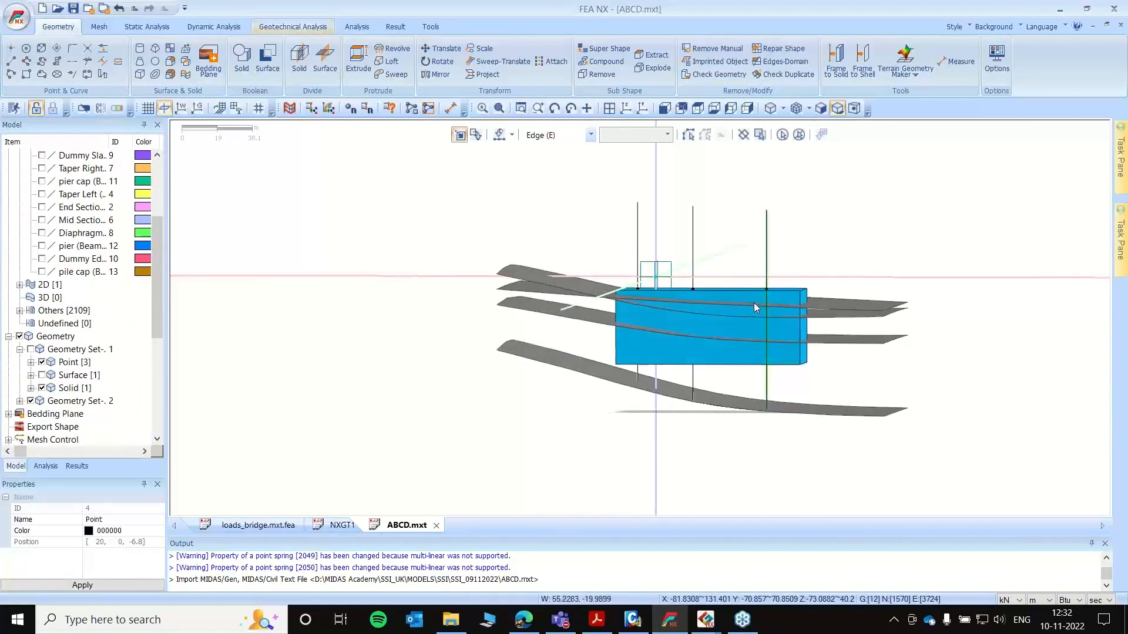
- Set the selection filter to Basic for all geometries and hide the Bedding Plane-2 surface
{"action": "left_click", "coordinate": [552, 281]}
{"action": "right_click", "coordinate": [552, 280]}
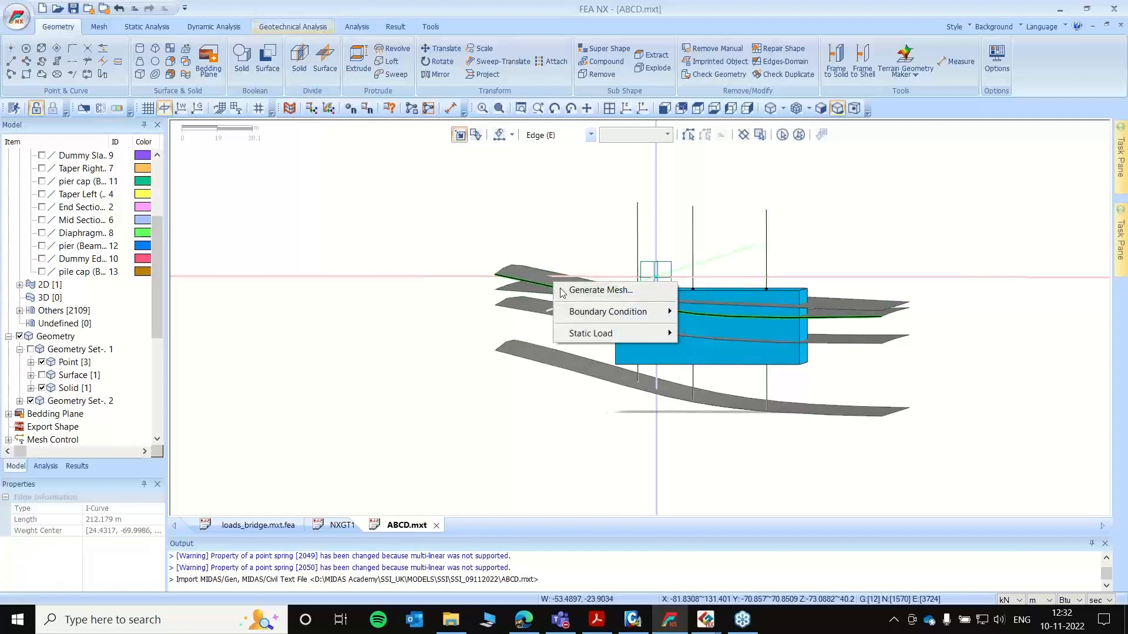
{"action": "left_click", "coordinate": [536, 245]}
{"action": "left_click", "coordinate": [590, 135]}
{"action": "left_click", "coordinate": [556, 159]}
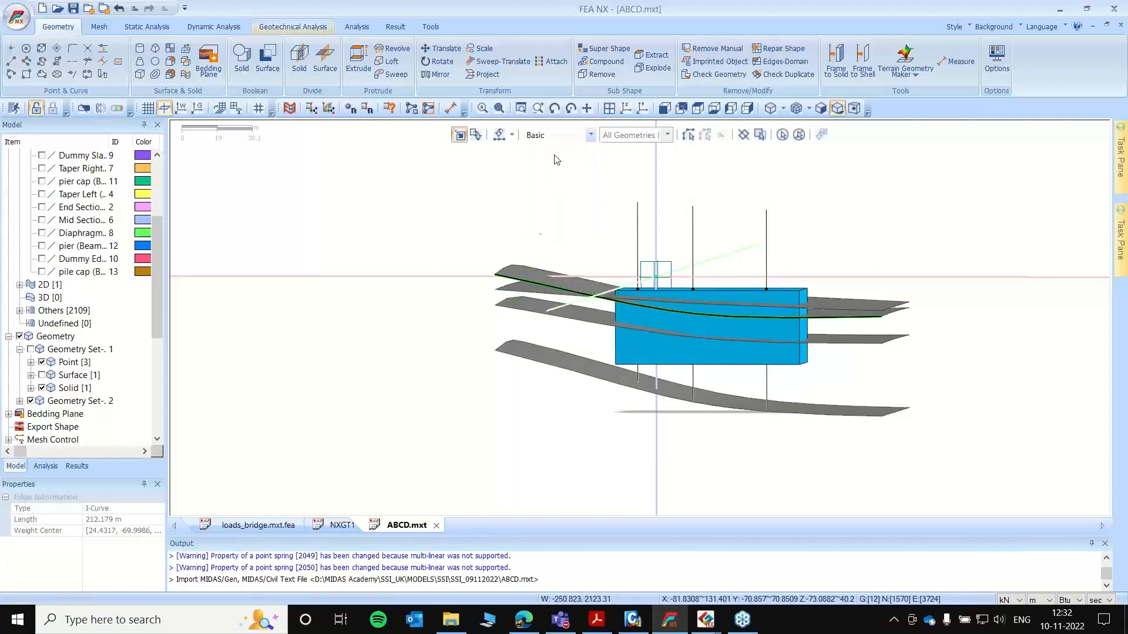
{"action": "left_click", "coordinate": [531, 269]}
{"action": "right_click", "coordinate": [530, 269]}
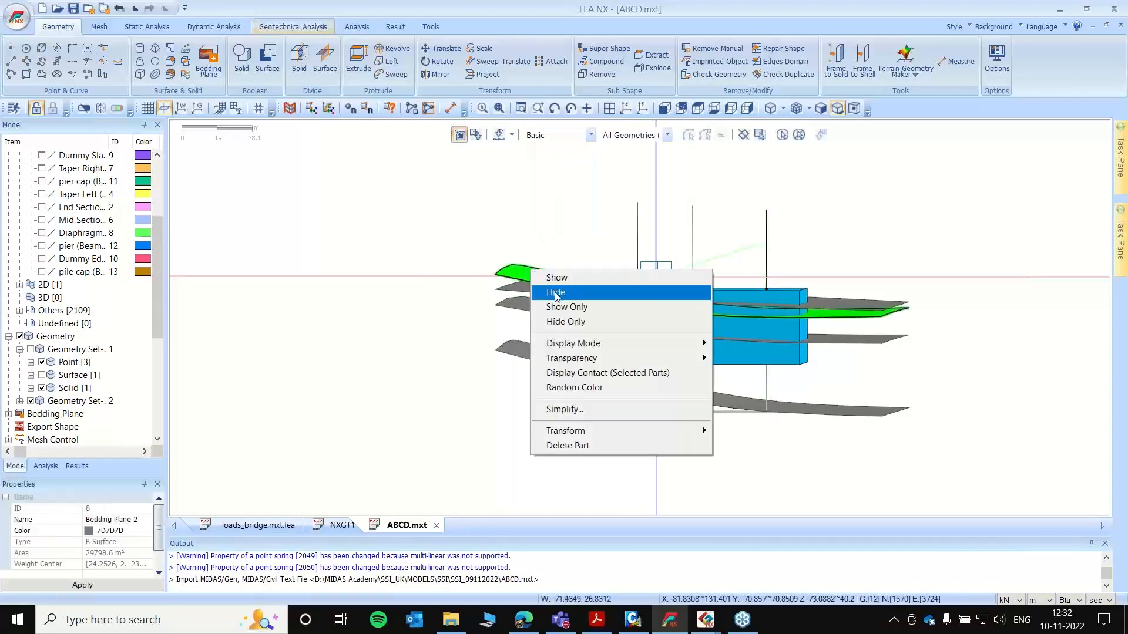
{"action": "left_click", "coordinate": [555, 293]}
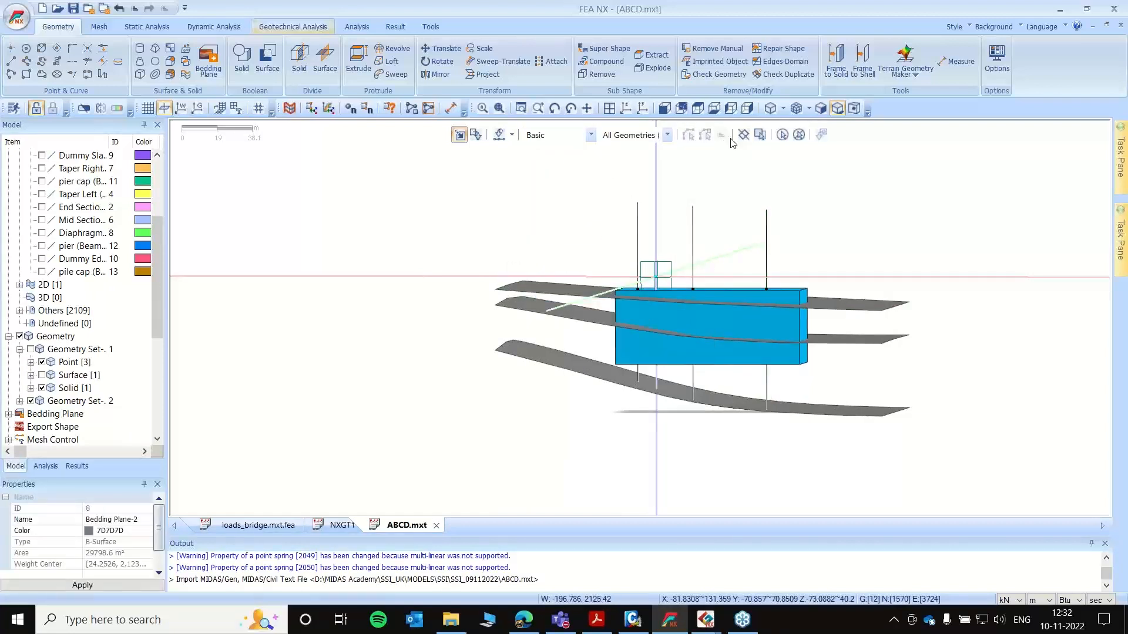
- Hide the lowest bedding plane surface, Bedding Plane-4, which lies below the soil block
{"action": "left_click", "coordinate": [673, 111]}
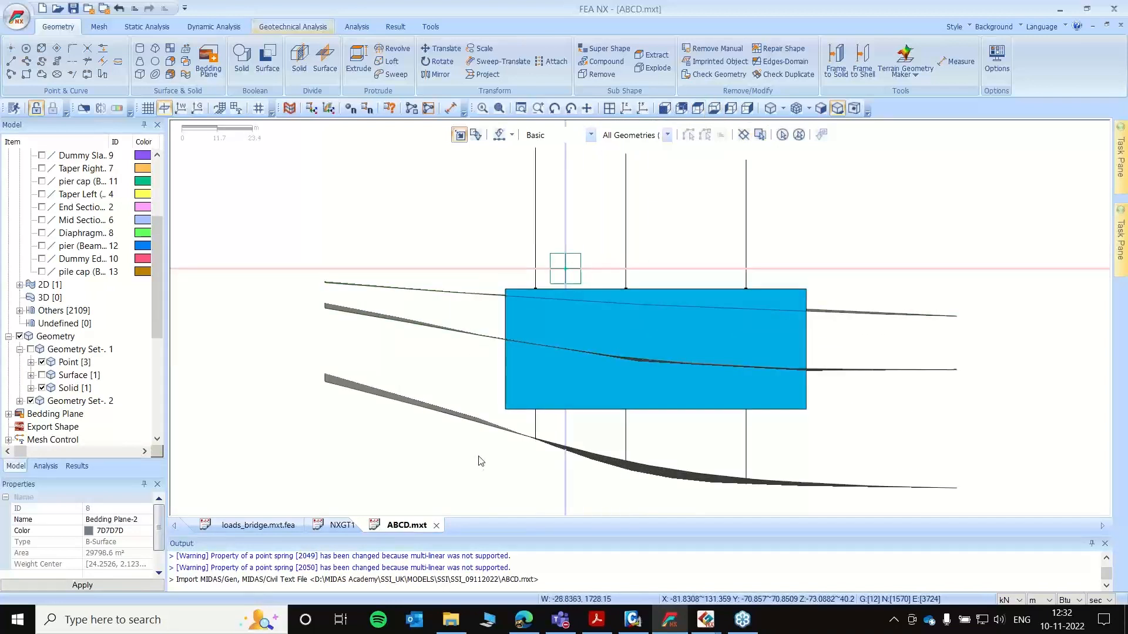
{"action": "middle_click_drag", "start_coordinate": [840, 238], "coordinate": [821, 245]}
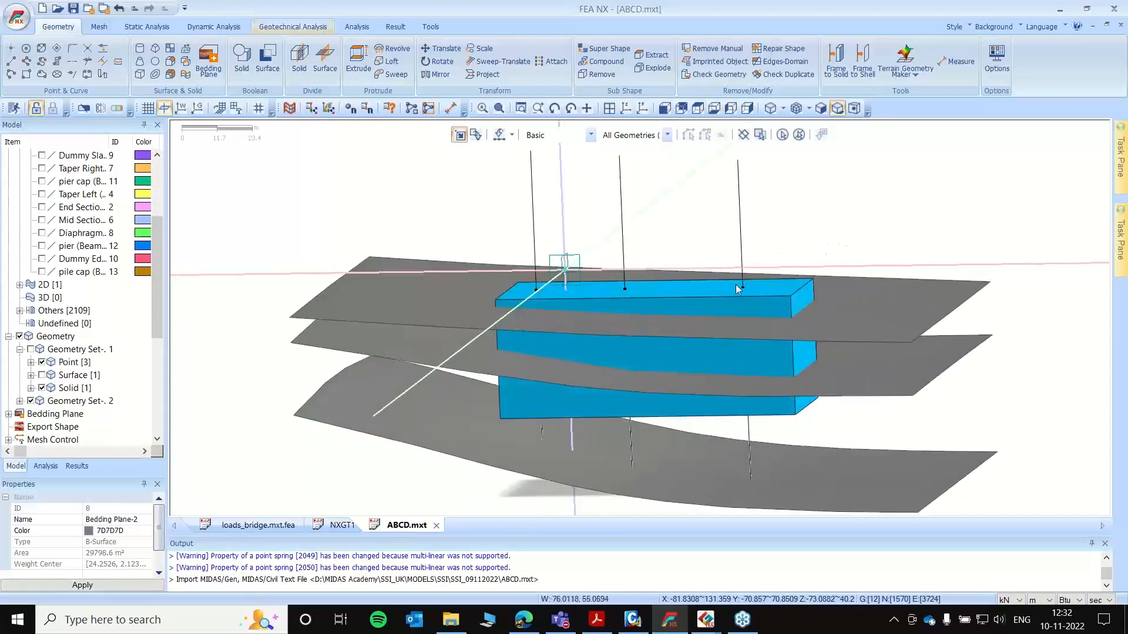
{"action": "mouse_move", "coordinate": [726, 294]}
{"action": "middle_mouse_down"}
{"action": "mouse_move", "coordinate": [714, 316]}
{"action": "mouse_move", "coordinate": [728, 294]}
{"action": "middle_mouse_up"}
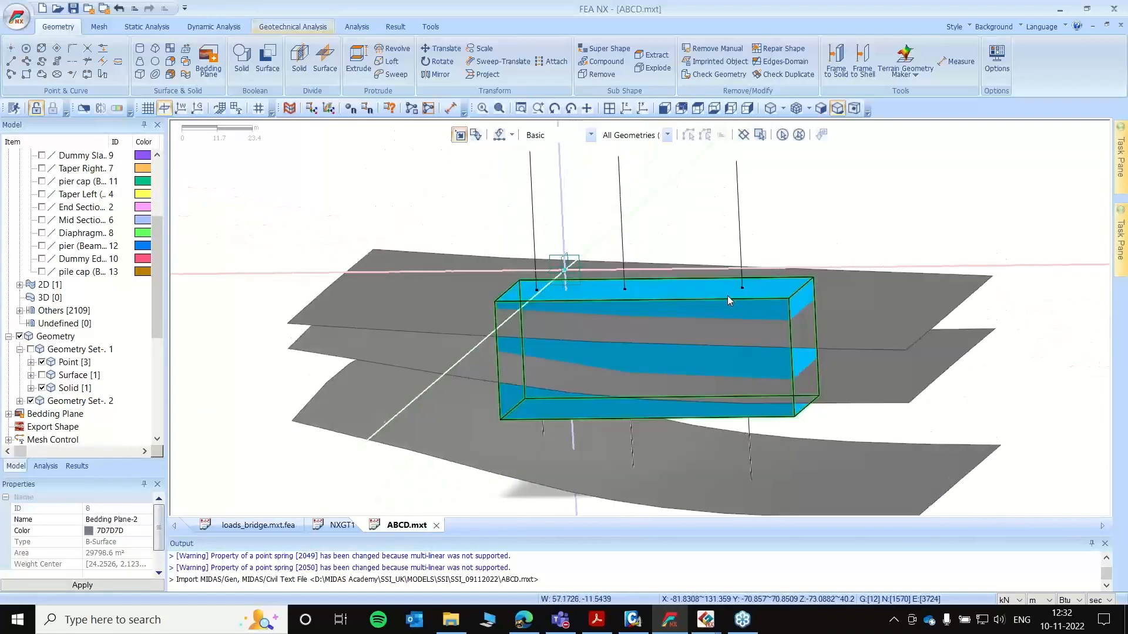
{"action": "scroll", "coordinate": [727, 295], "scroll_direction": "down", "scroll_amount": 1}
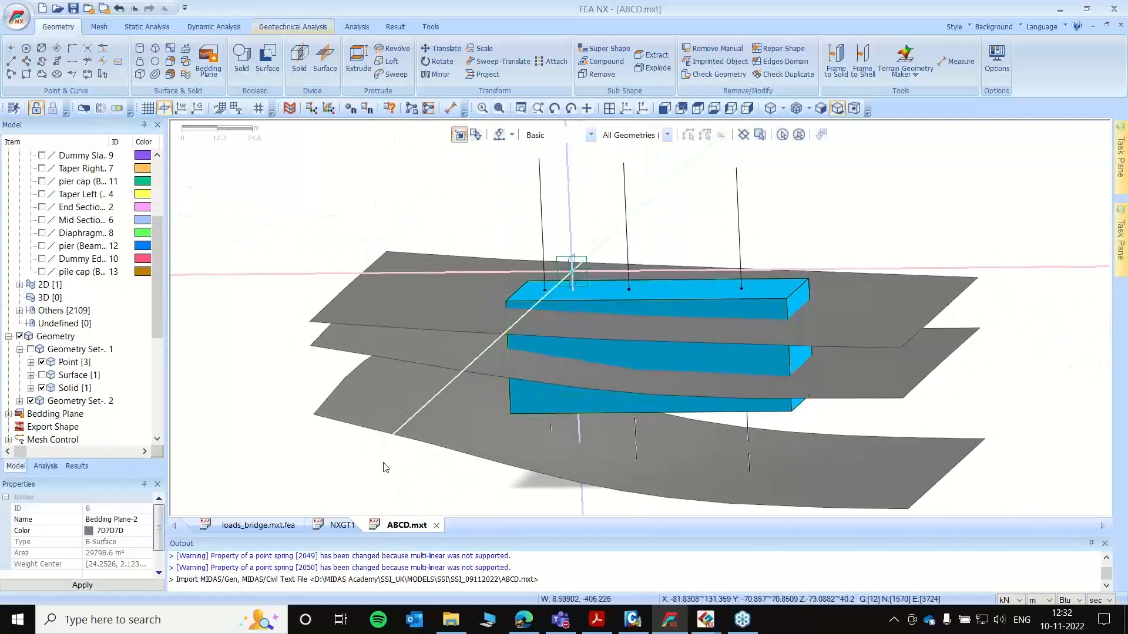
{"action": "left_click", "coordinate": [460, 403]}
{"action": "right_click", "coordinate": [460, 404]}
{"action": "left_click", "coordinate": [499, 428]}
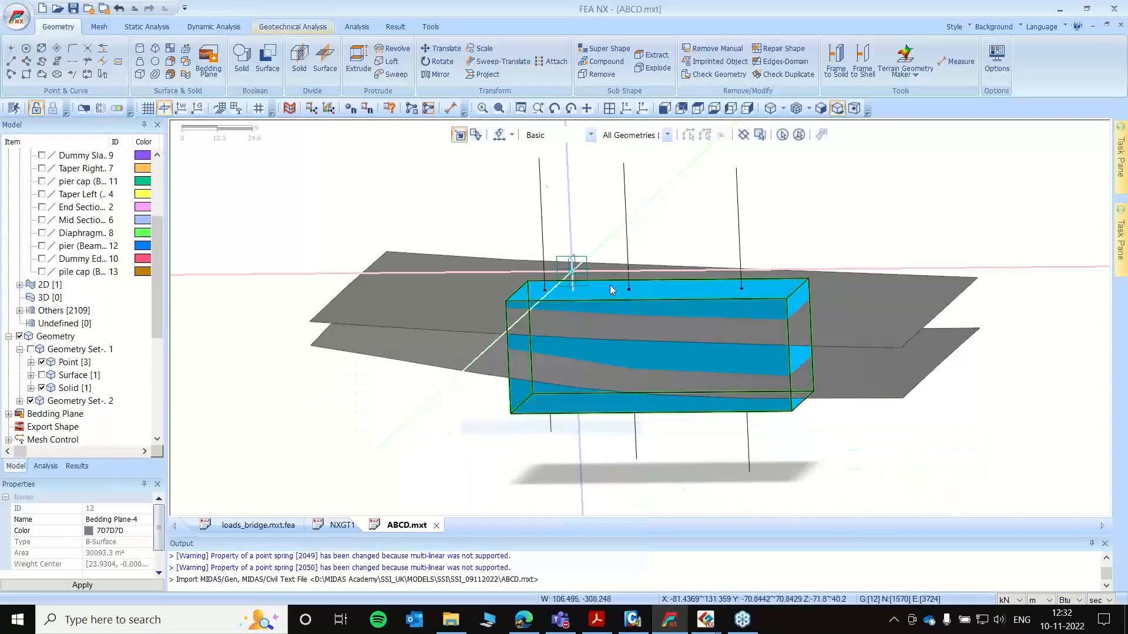
- Divide the soil block solid with the two visible bedding plane surfaces, deleting the original and tools, into Geometry Set-11
{"action": "left_click", "coordinate": [626, 109]}
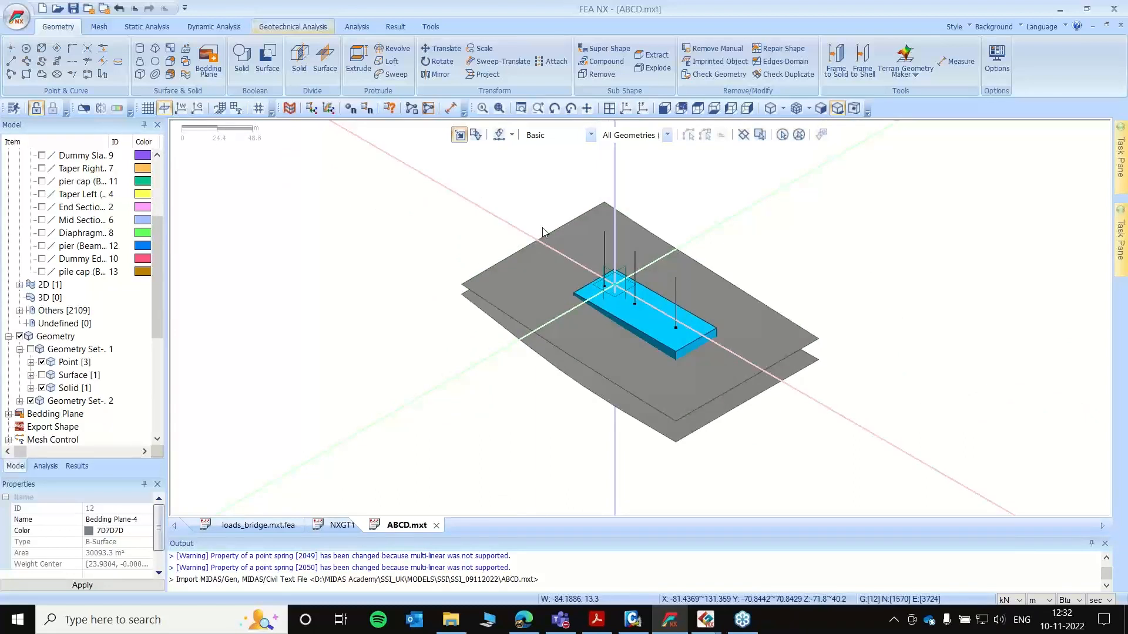
{"action": "middle_click_drag", "start_coordinate": [569, 354], "coordinate": [722, 364]}
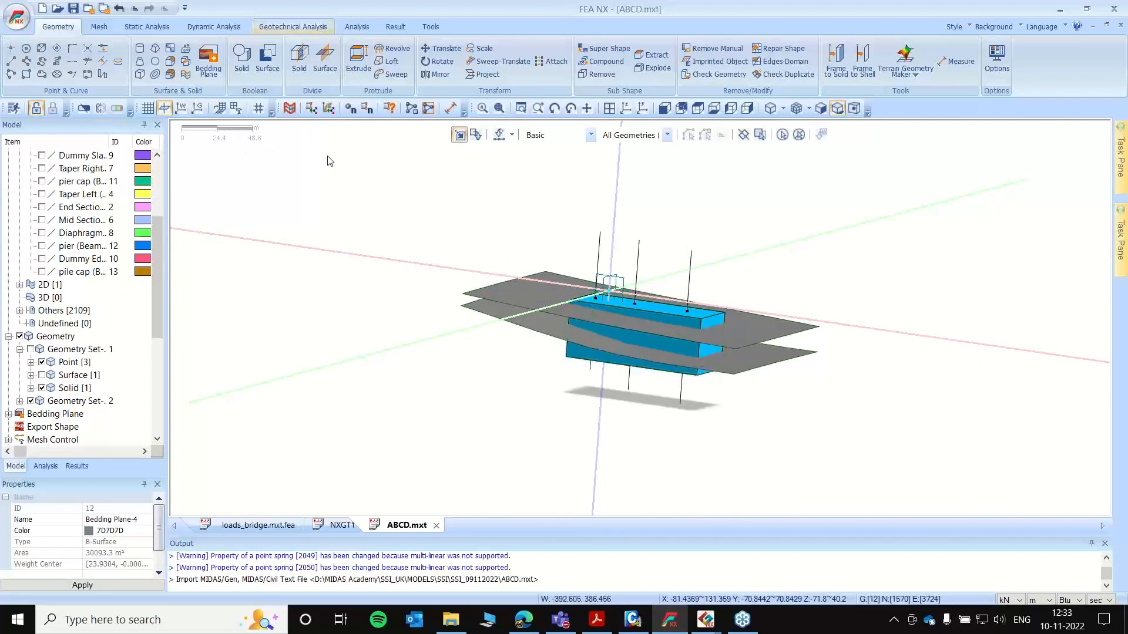
{"action": "left_click", "coordinate": [299, 59]}
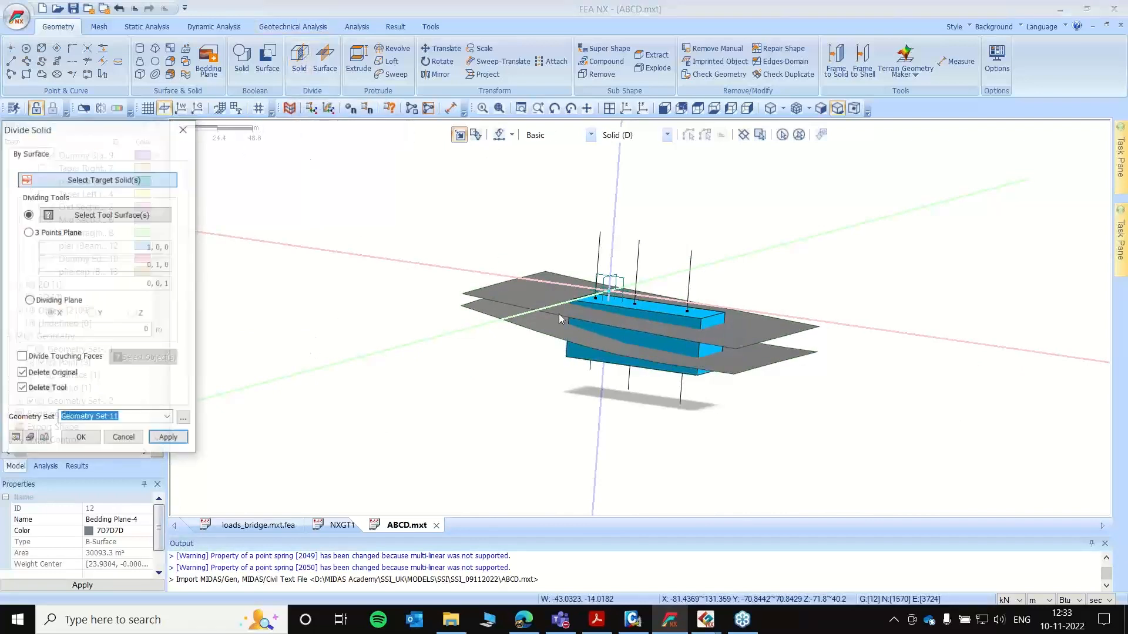
{"action": "left_click", "coordinate": [639, 314]}
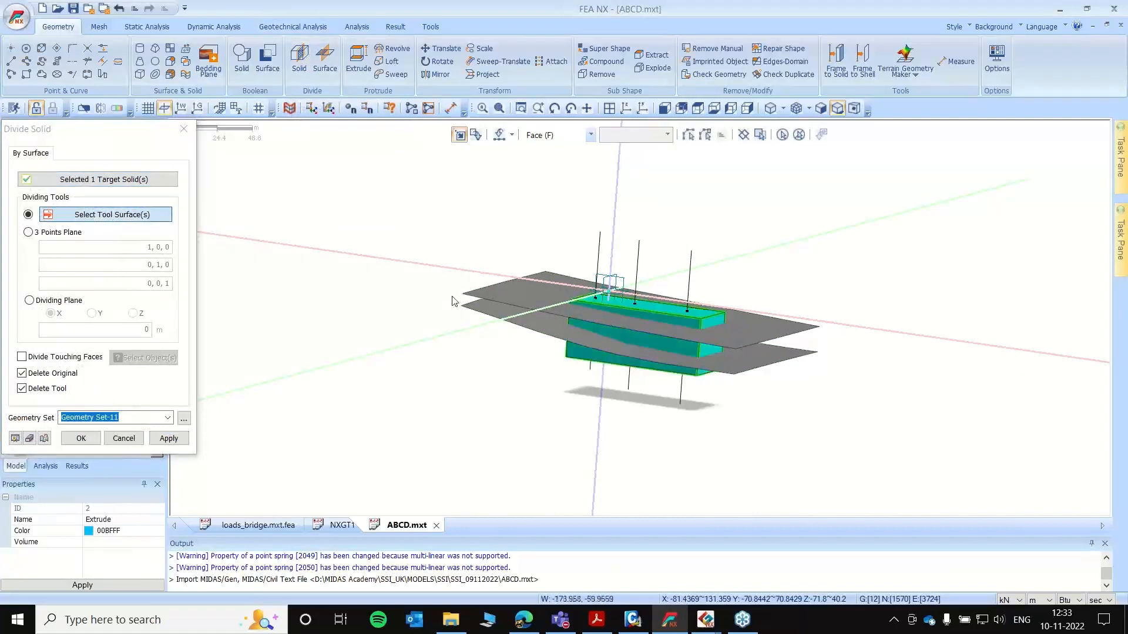
{"action": "left_click", "coordinate": [537, 294]}
{"action": "left_click", "coordinate": [518, 316]}
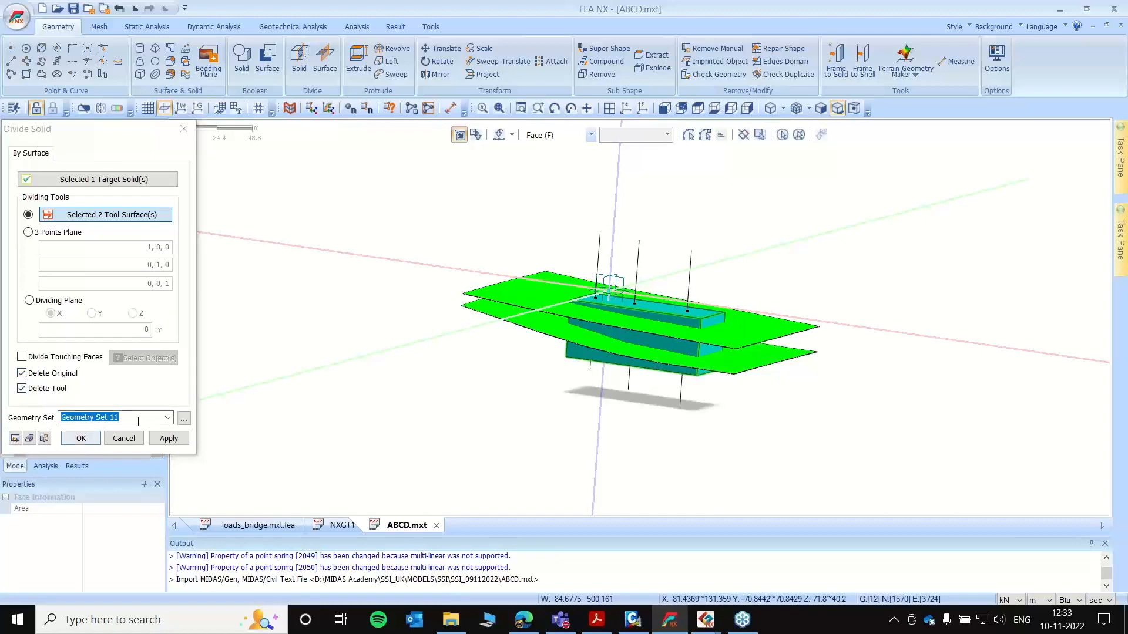
{"action": "left_click", "coordinate": [81, 438]}
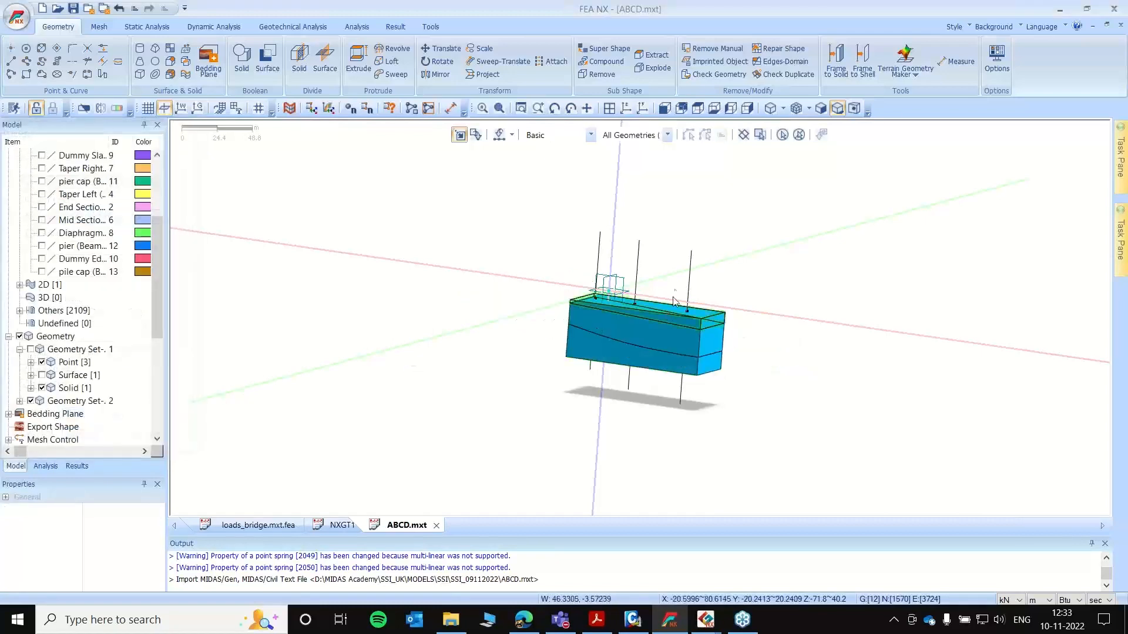
- Hide the points of Geometry Set-1 and the two leftover bedding plane surfaces around the divided soil block
{"action": "middle_click_drag", "start_coordinate": [761, 264], "coordinate": [689, 378]}
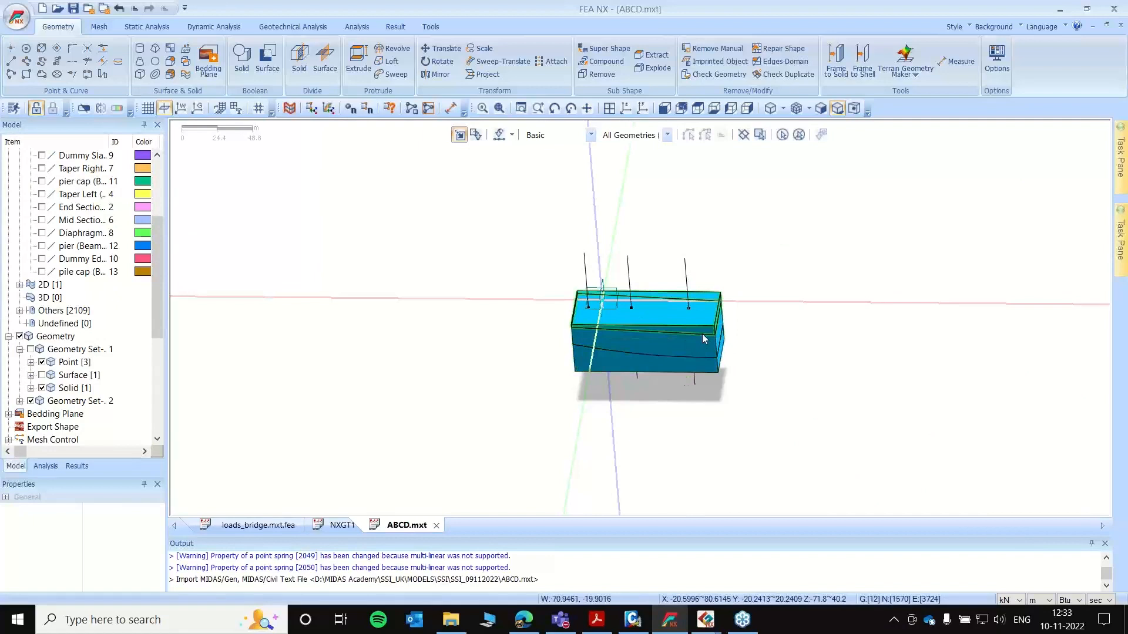
{"action": "middle_click_drag", "start_coordinate": [569, 282], "coordinate": [707, 199]}
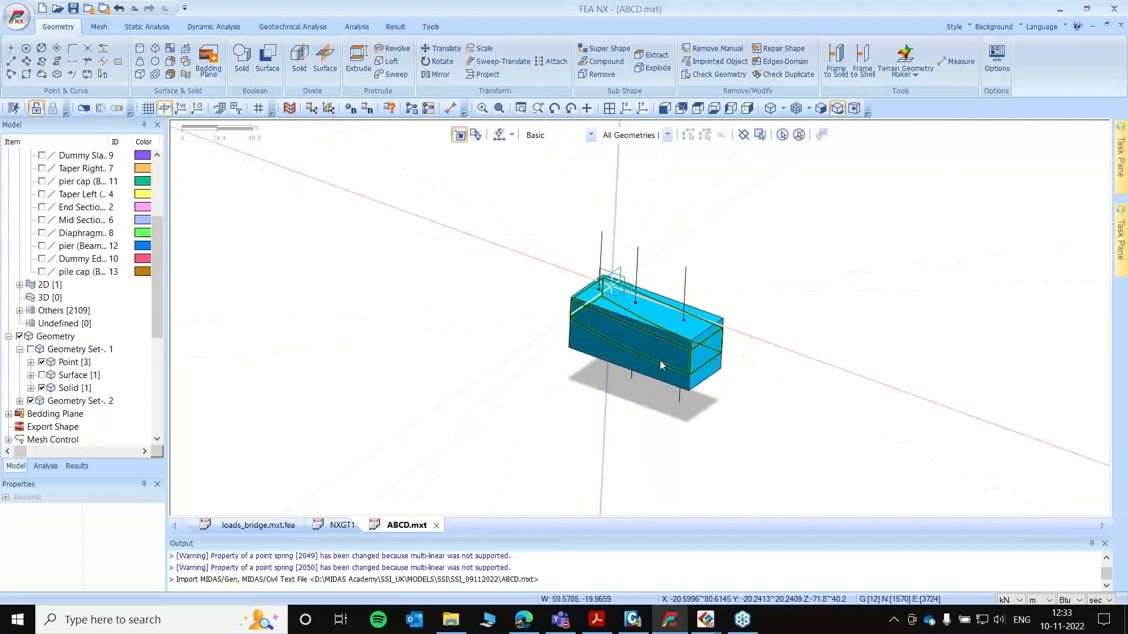
{"action": "middle_click_drag", "start_coordinate": [710, 259], "coordinate": [673, 257]}
{"action": "scroll", "coordinate": [625, 284], "scroll_direction": "up", "scroll_amount": 3}
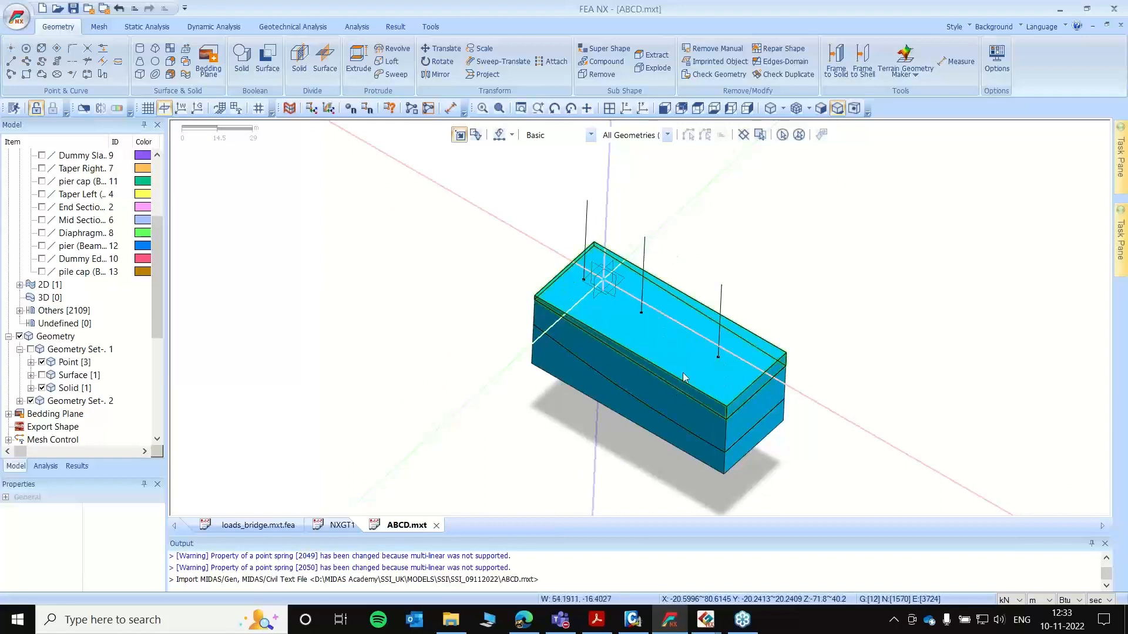
{"action": "left_click", "coordinate": [42, 363]}
{"action": "left_click", "coordinate": [31, 401]}
{"action": "left_click", "coordinate": [31, 402]}
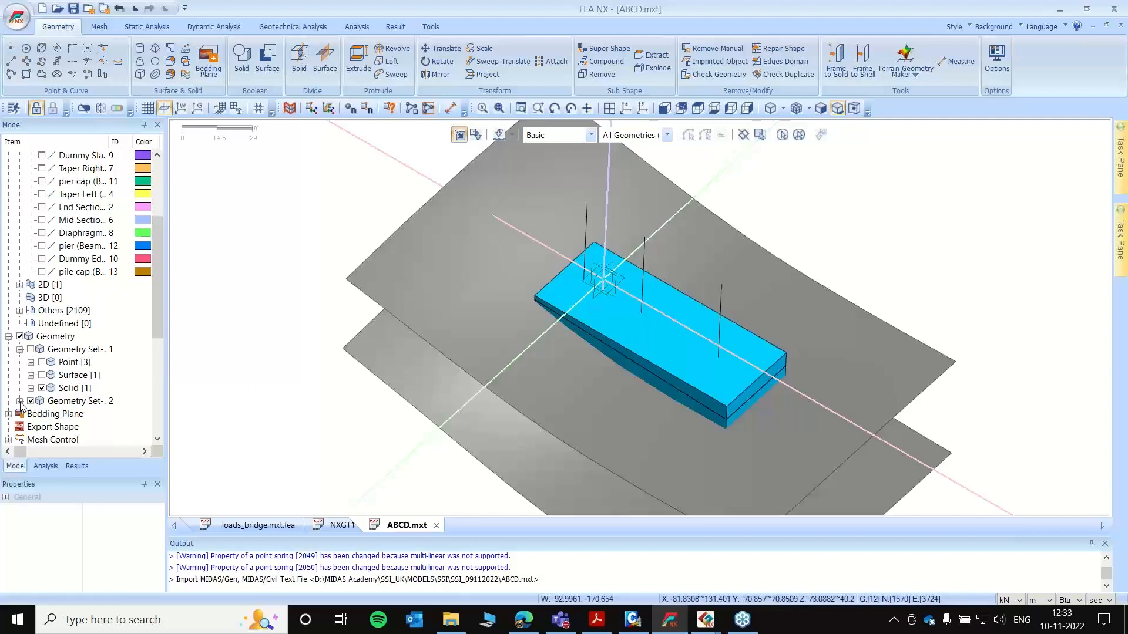
{"action": "left_click", "coordinate": [20, 401]}
{"action": "left_click", "coordinate": [424, 273]}
{"action": "right_click", "coordinate": [398, 357]}
{"action": "left_click", "coordinate": [423, 383]}
- Delete the three vertical borehole lines above the soil block
{"action": "left_click", "coordinate": [587, 229]}
{"action": "left_click", "coordinate": [645, 260]}
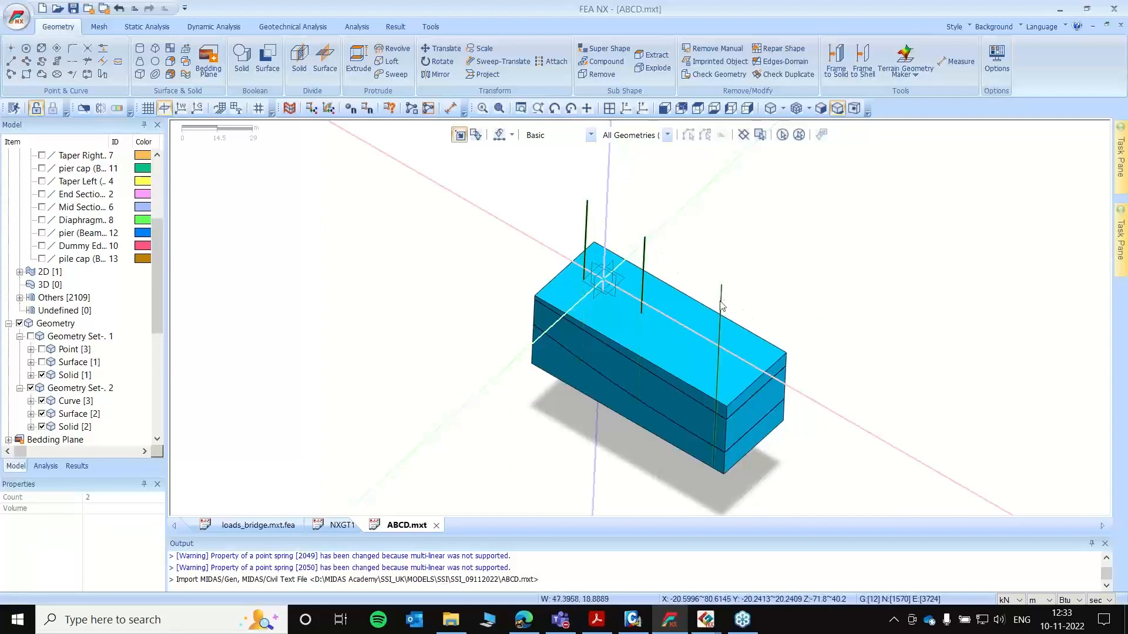
{"action": "left_click", "coordinate": [722, 298]}
{"action": "key", "text": "Delete"}
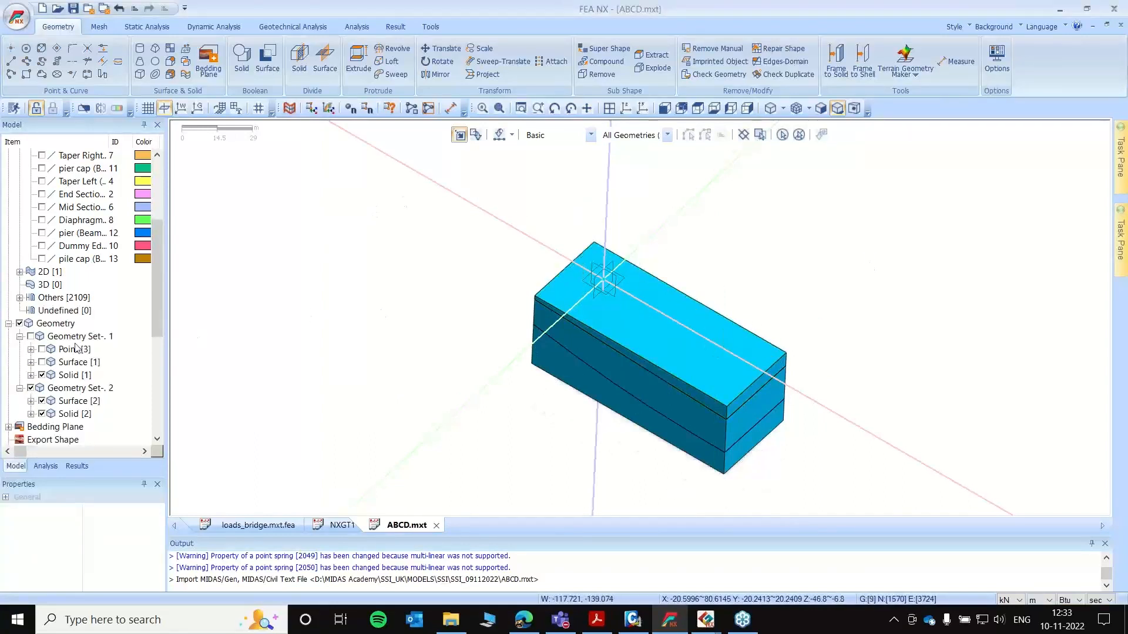
- Fuse the three soil layer solids into one block with merged faces and delete the tool solids
{"action": "scroll", "coordinate": [60, 380], "scroll_direction": "down", "scroll_amount": 2}
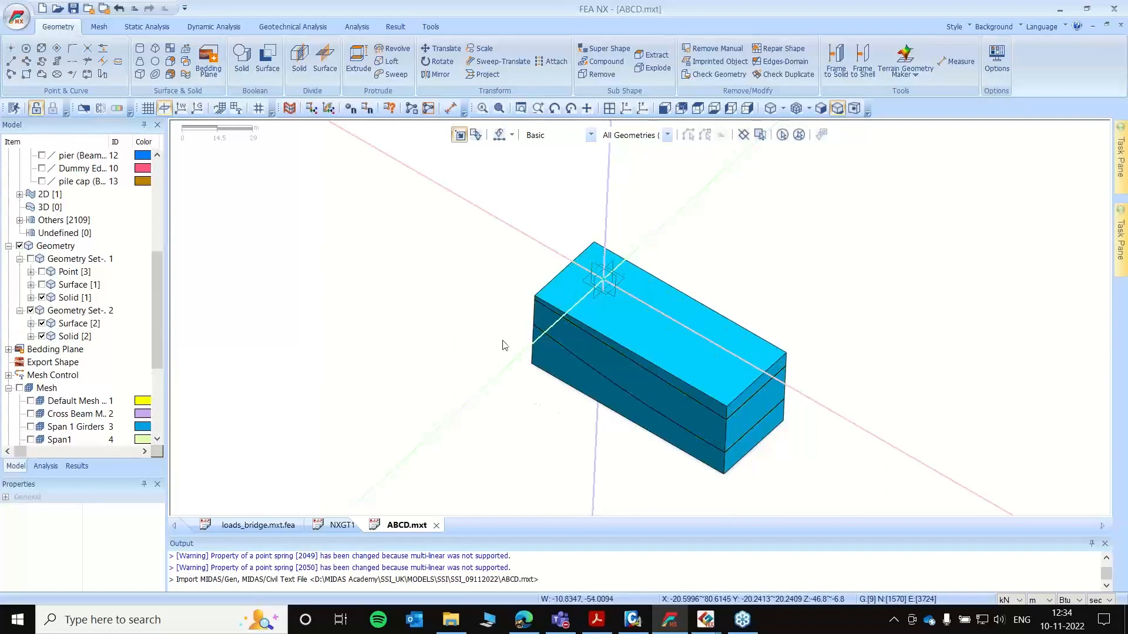
{"action": "left_click", "coordinate": [242, 59]}
{"action": "left_click", "coordinate": [633, 329]}
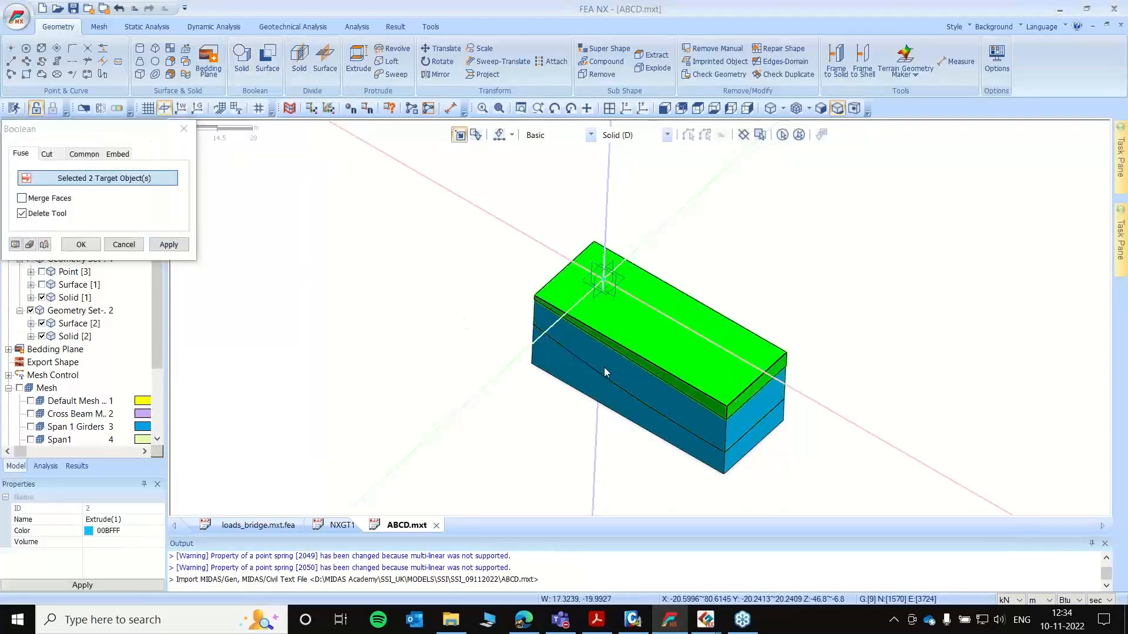
{"action": "left_click", "coordinate": [603, 367]}
{"action": "left_click", "coordinate": [586, 382]}
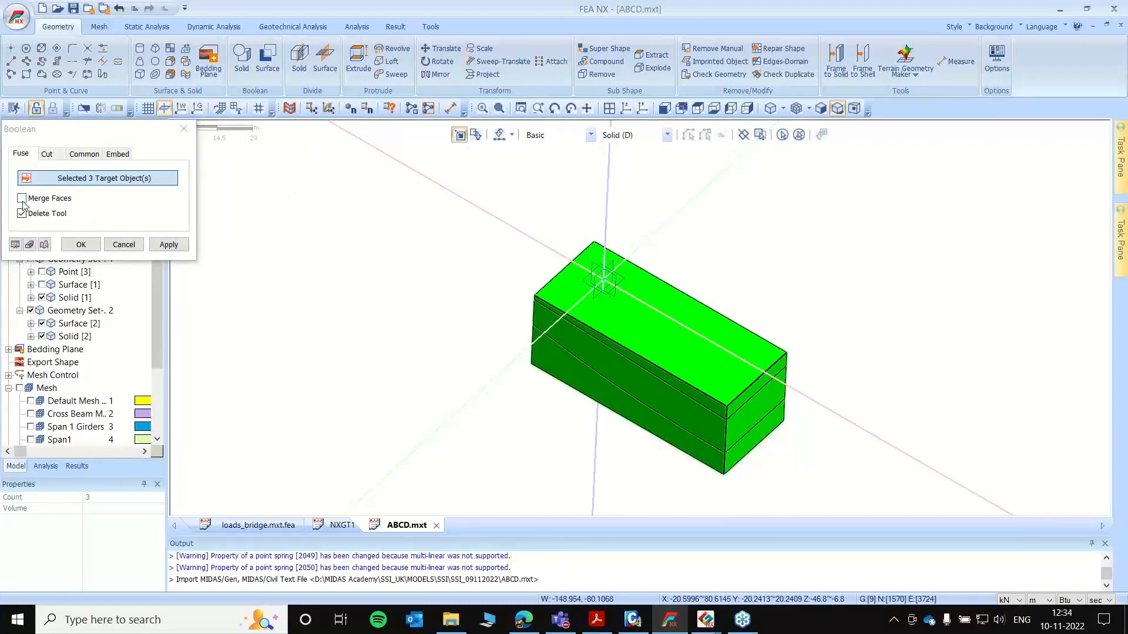
{"action": "left_click", "coordinate": [81, 244]}
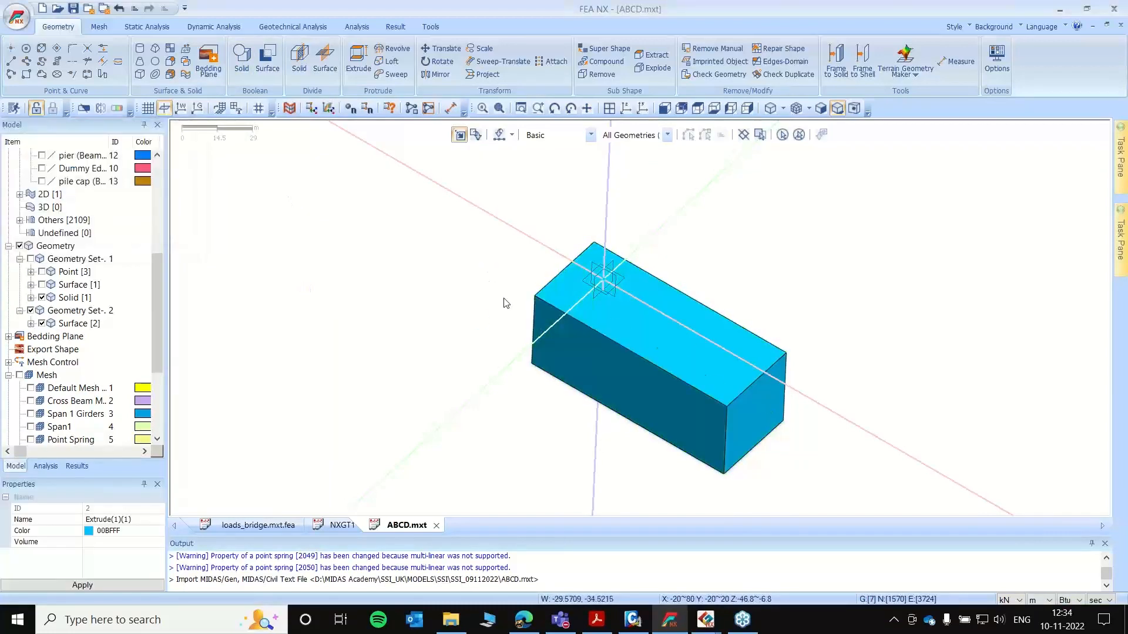
- Show all bridge mesh sets together with the fused soil block
{"action": "middle_click_drag", "start_coordinate": [717, 323], "coordinate": [676, 355]}
{"action": "left_click", "coordinate": [19, 376]}
{"action": "scroll", "coordinate": [679, 284], "scroll_direction": "up", "scroll_amount": 5}
{"action": "middle_click_drag", "start_coordinate": [626, 286], "coordinate": [642, 270]}
{"action": "scroll", "coordinate": [42, 352], "scroll_direction": "down", "scroll_amount": 2}
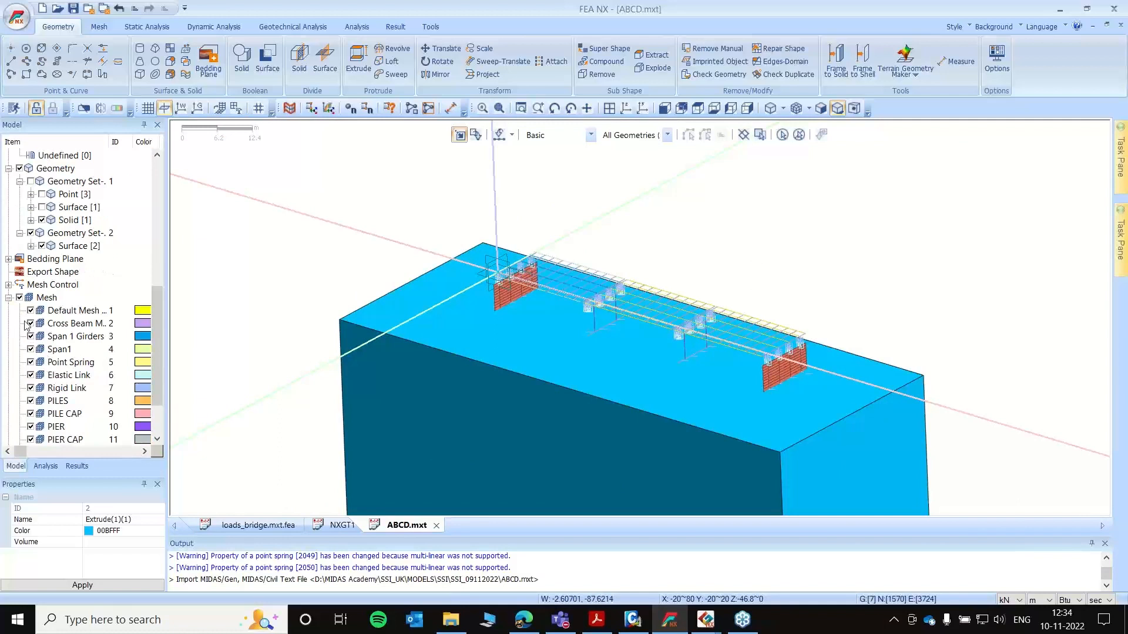
- Hide every mesh set except PILES, PILE CAP and ABUTMENT
{"action": "left_click", "coordinate": [30, 336]}
{"action": "left_click", "coordinate": [31, 349]}
{"action": "left_click", "coordinate": [31, 362]}
{"action": "left_click", "coordinate": [31, 374]}
{"action": "left_click", "coordinate": [30, 388]}
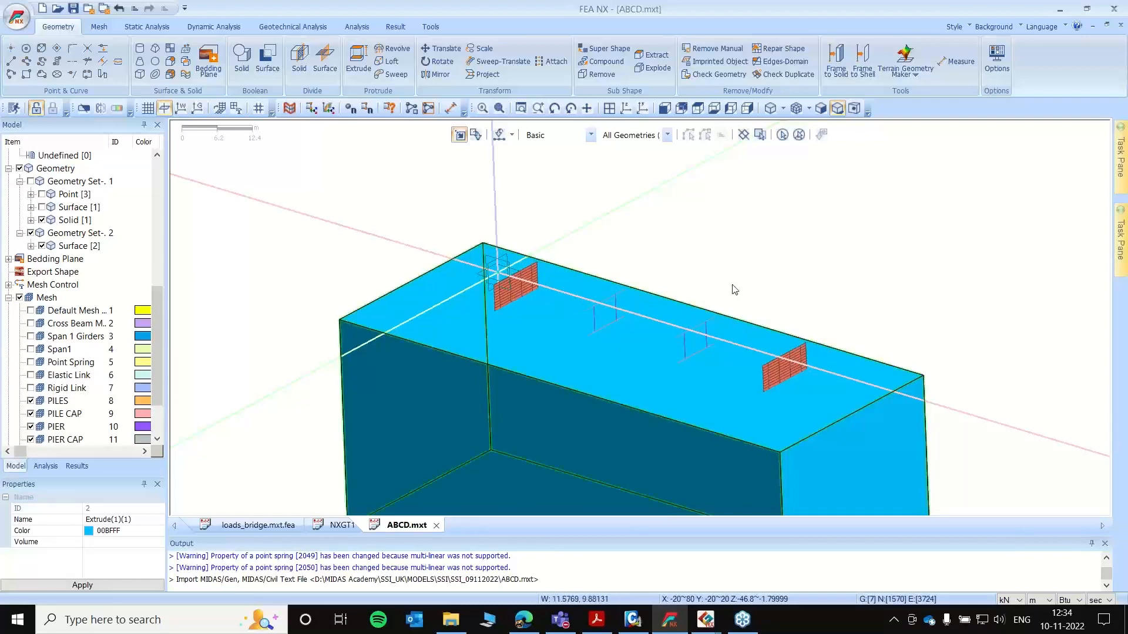
{"action": "scroll", "coordinate": [591, 324], "scroll_direction": "up", "scroll_amount": 3}
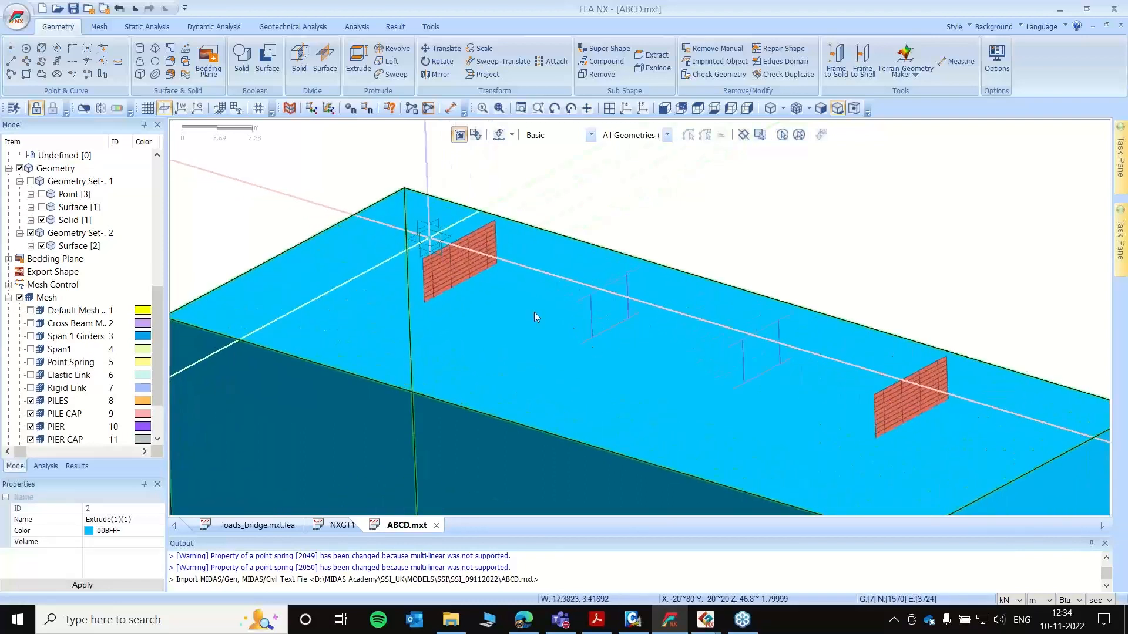
{"action": "scroll", "coordinate": [553, 275], "scroll_direction": "down", "scroll_amount": 1}
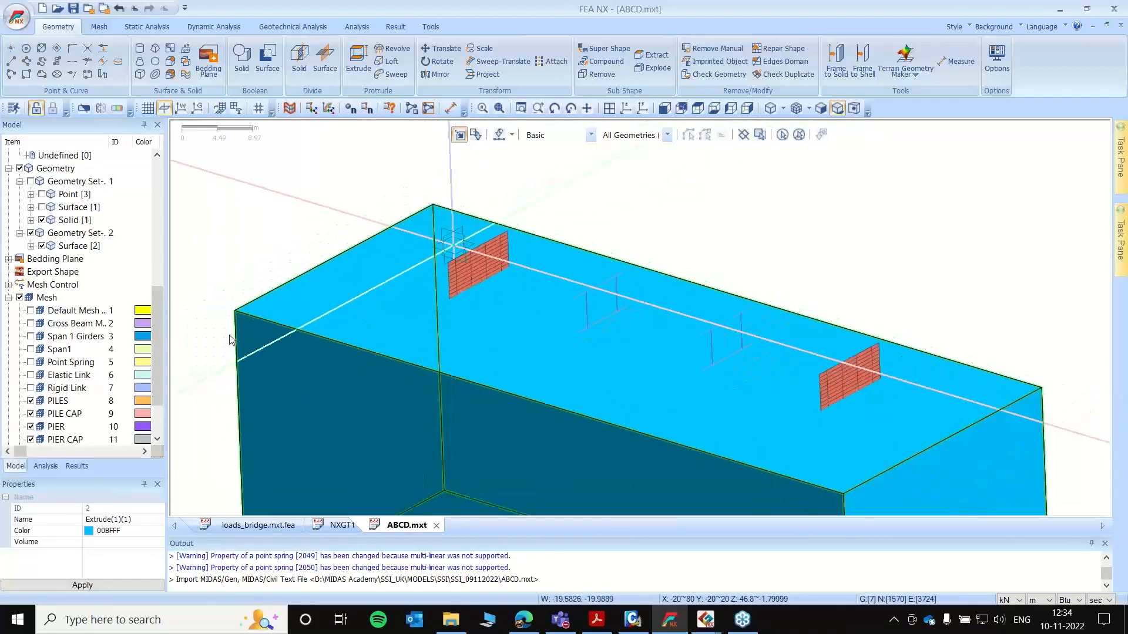
{"action": "scroll", "coordinate": [53, 355], "scroll_direction": "down", "scroll_amount": 2}
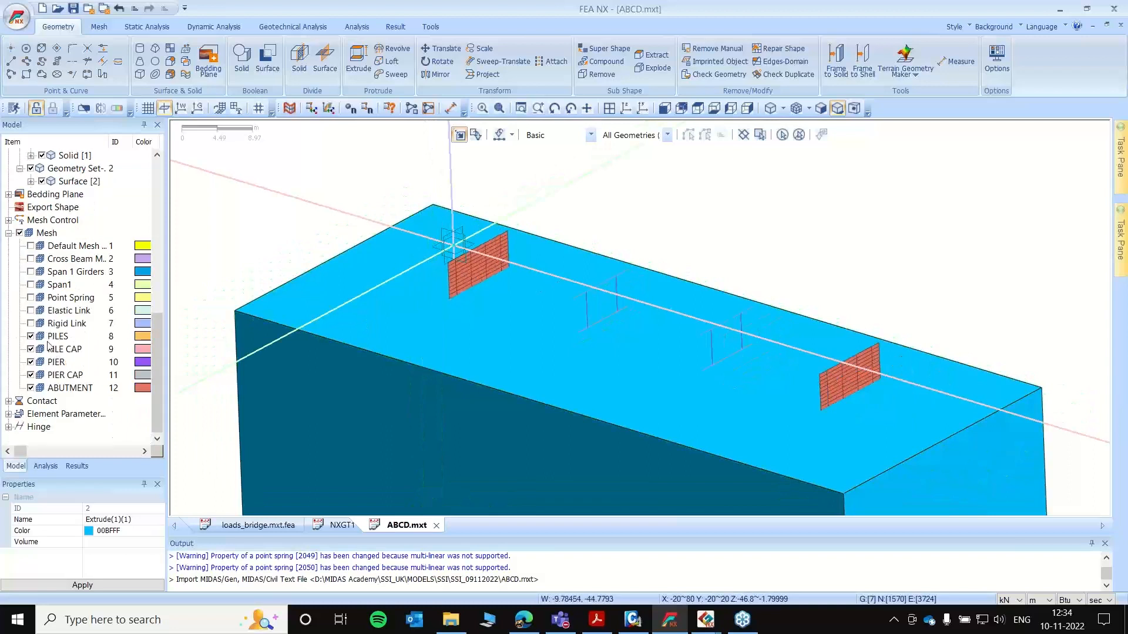
{"action": "left_click", "coordinate": [30, 361]}
{"action": "left_click", "coordinate": [31, 375]}
- Set up point creation by Convert Node into Geometry Set-11, then select all displayed nodes and clear that selection
{"action": "left_click", "coordinate": [11, 49]}
{"action": "left_click", "coordinate": [148, 65]}
{"action": "left_click", "coordinate": [139, 128]}
{"action": "left_click", "coordinate": [782, 135]}
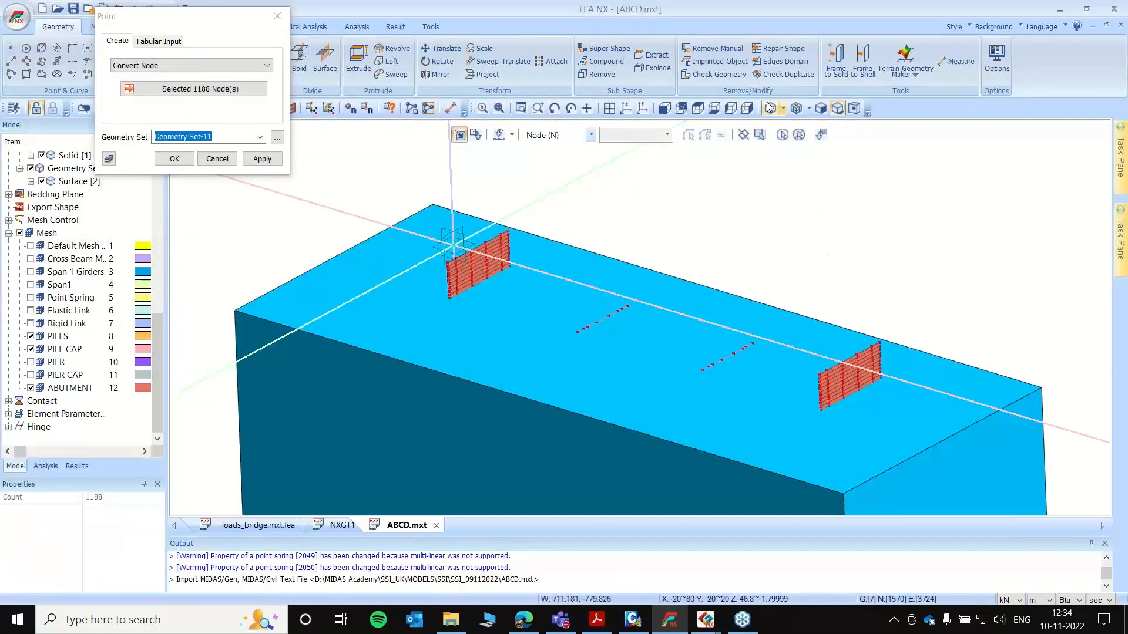
{"action": "left_click", "coordinate": [797, 135]}
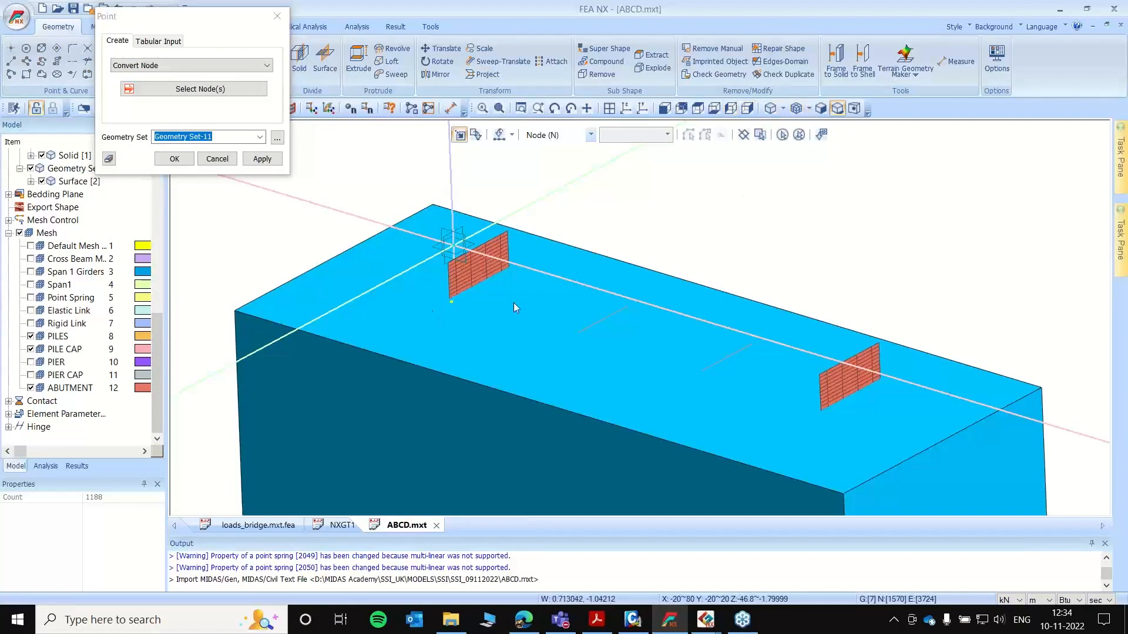
- Hide the soil solid and convert the mesh nodes of the piles and pile caps into geometry points
{"action": "left_click", "coordinate": [665, 108]}
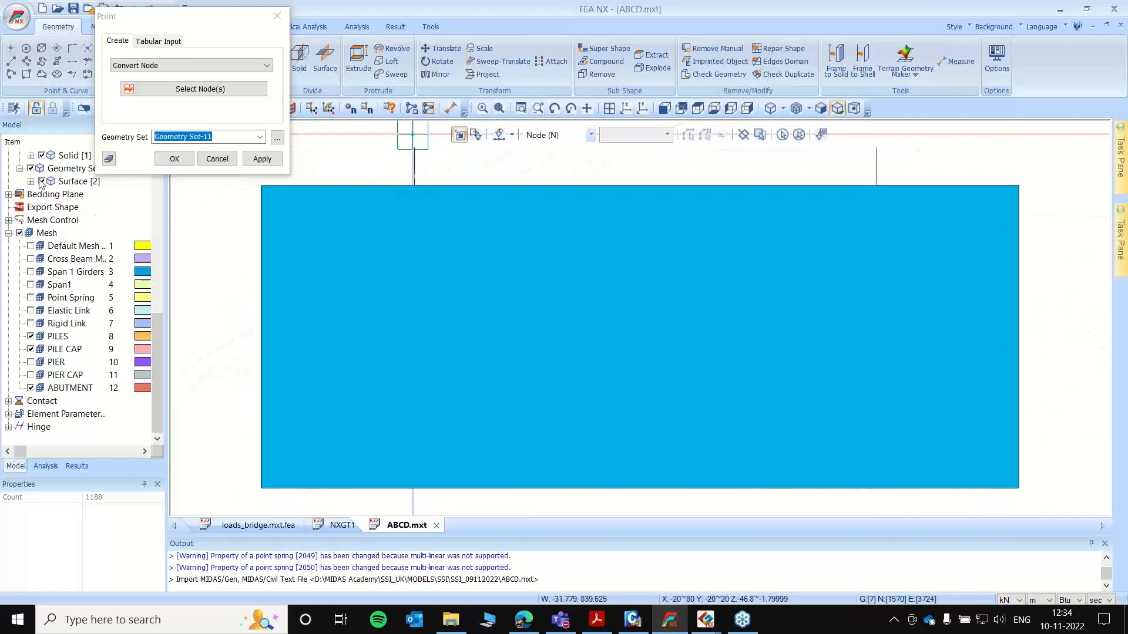
{"action": "scroll", "coordinate": [42, 227], "scroll_direction": "up", "scroll_amount": 1}
{"action": "scroll", "coordinate": [441, 208], "scroll_direction": "up", "scroll_amount": 2}
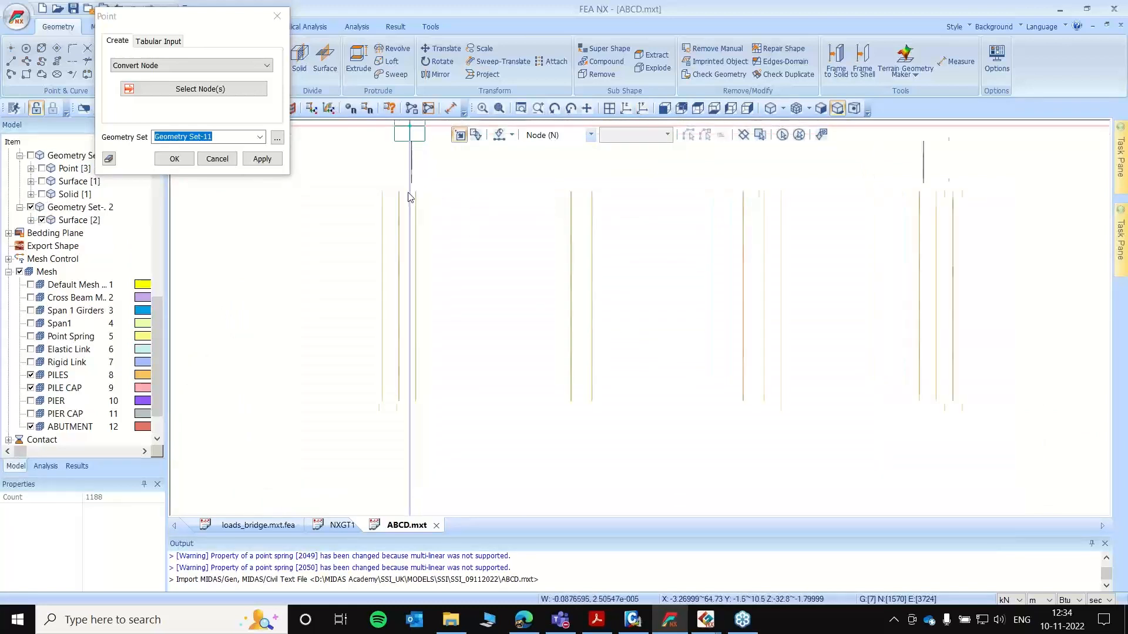
{"action": "left_click_drag", "start_coordinate": [321, 454], "coordinate": [1049, 185]}
{"action": "middle_click_drag", "start_coordinate": [1049, 184], "coordinate": [1027, 209]}
{"action": "left_click", "coordinate": [627, 108]}
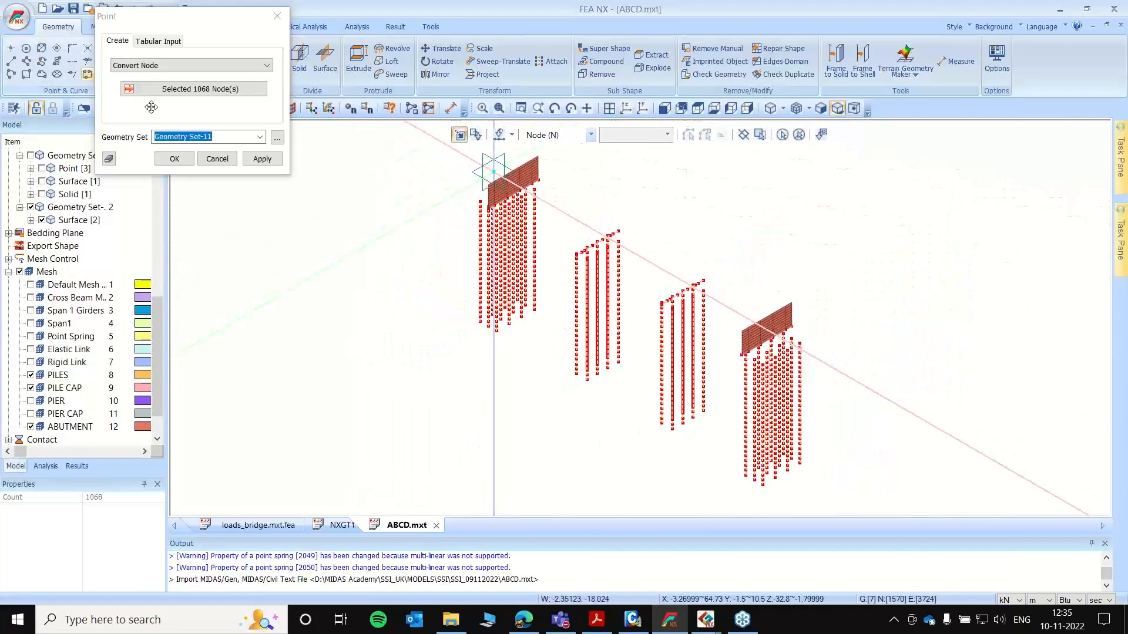
{"action": "left_click_drag", "start_coordinate": [222, 23], "coordinate": [278, 133]}
{"action": "left_click", "coordinate": [231, 270]}
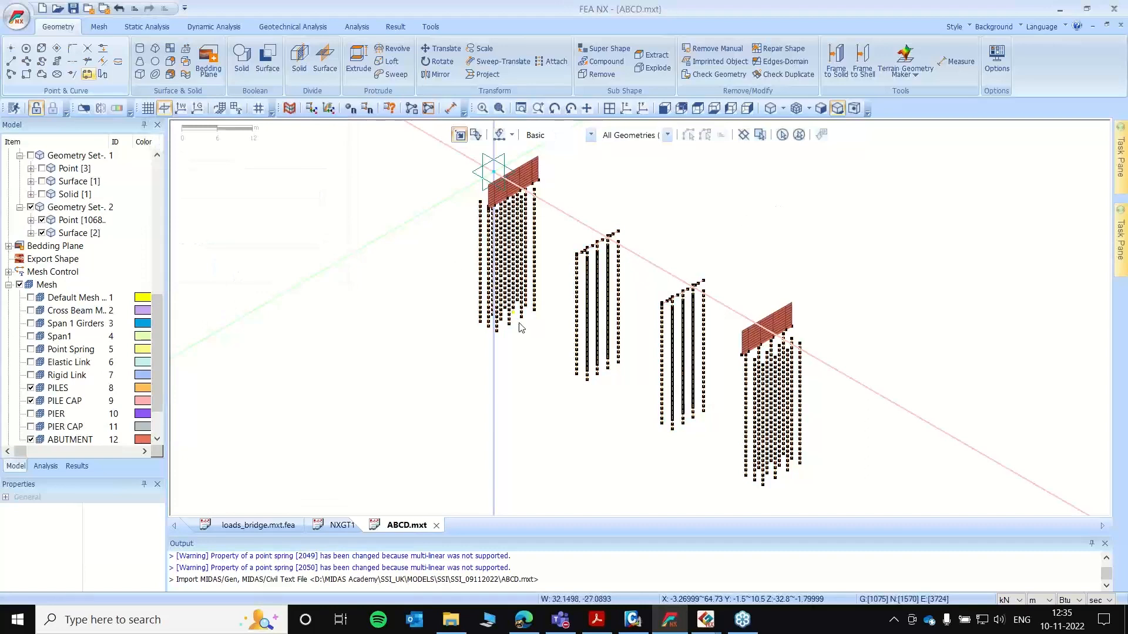
{"action": "scroll", "coordinate": [519, 327], "scroll_direction": "up", "scroll_amount": 10}
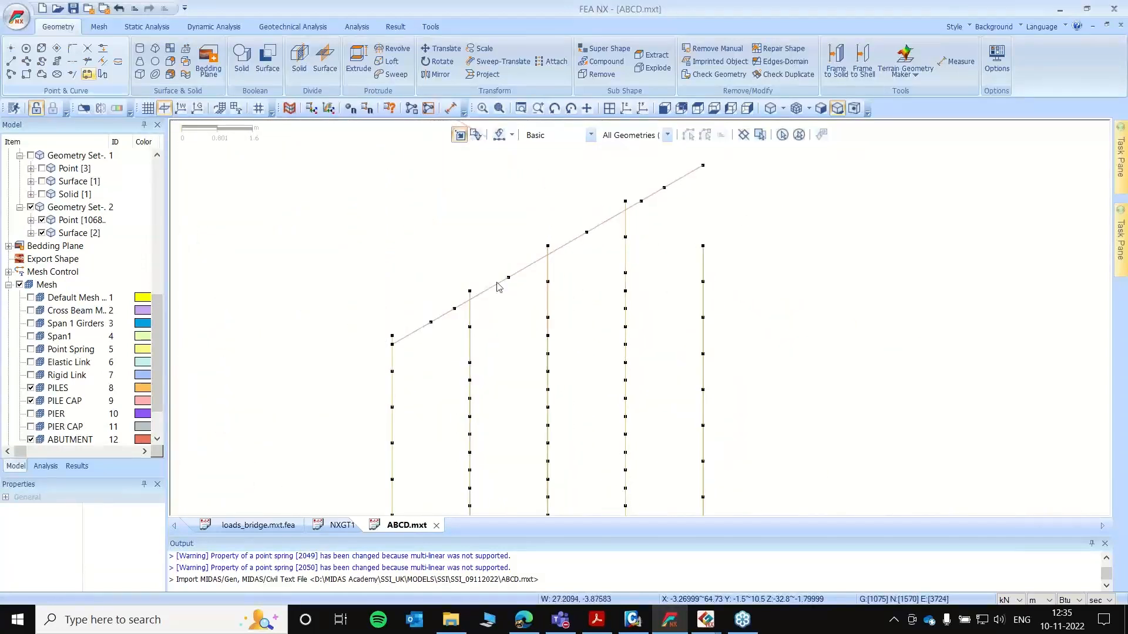
{"action": "middle_click_drag", "start_coordinate": [436, 241], "coordinate": [685, 157], "text": "ctrl"}
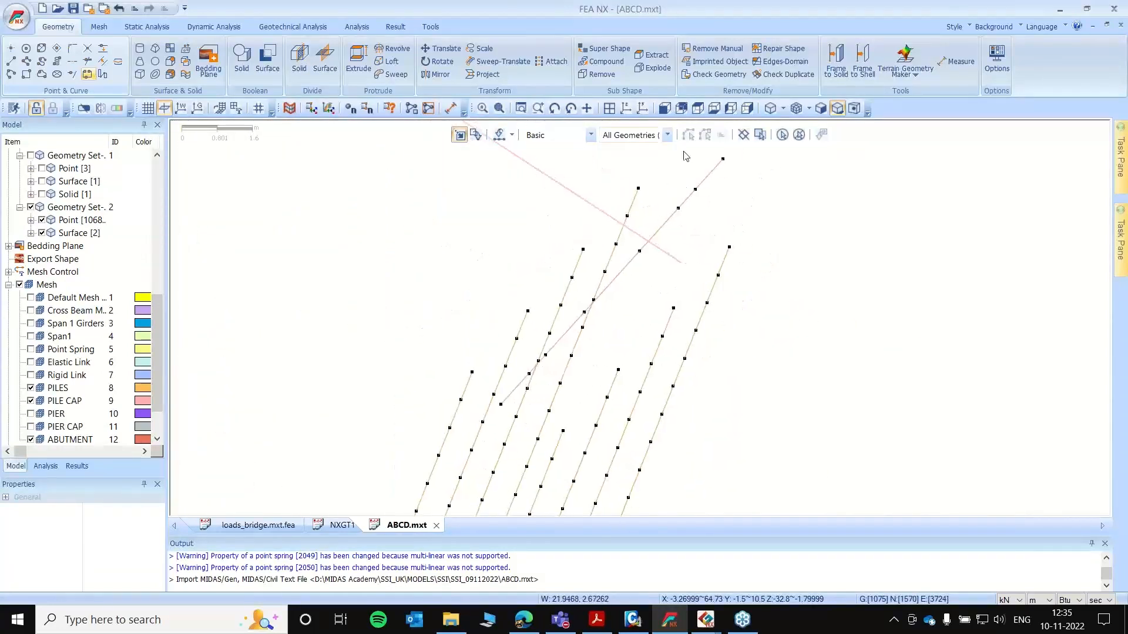
{"action": "left_click", "coordinate": [665, 109]}
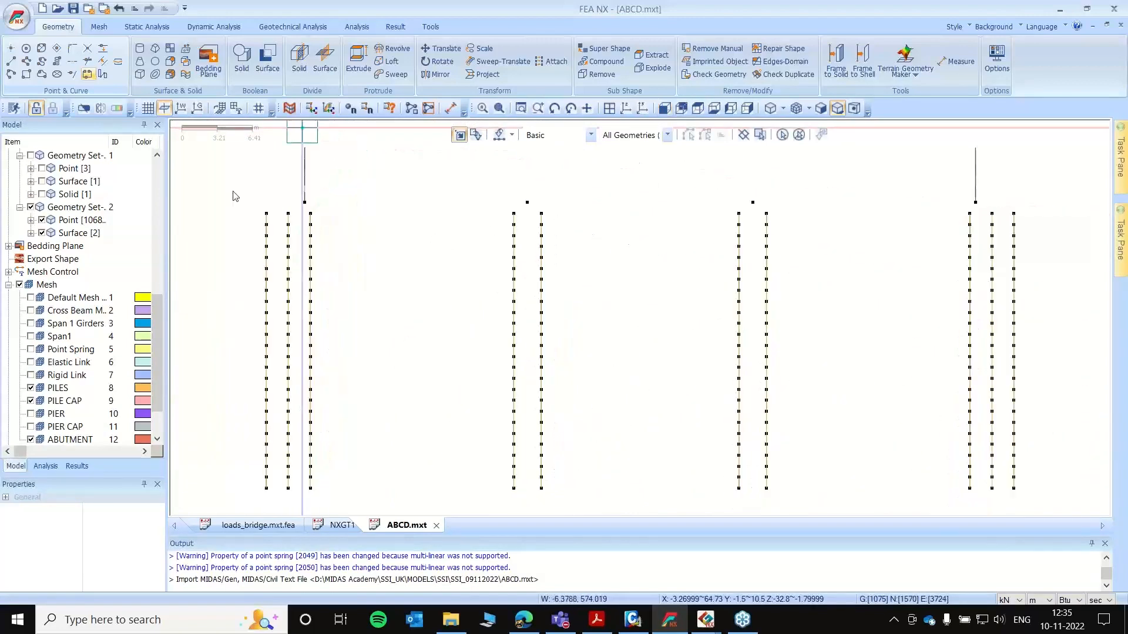
{"action": "left_click", "coordinate": [630, 113]}
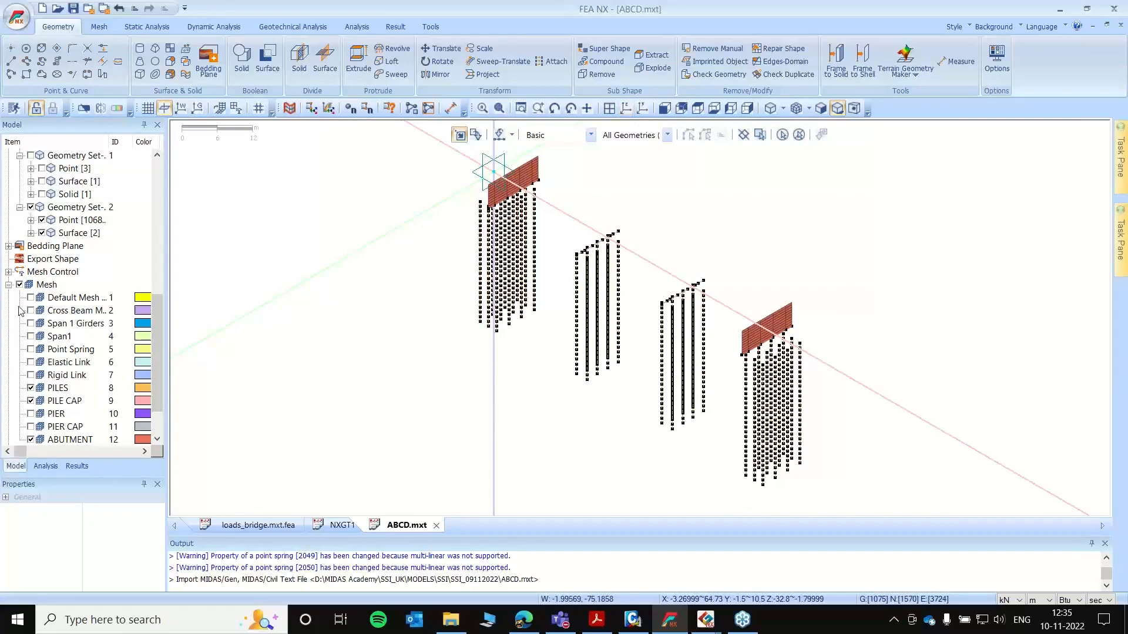
- Add a new isotropic material and give it the Mohr-Coulomb model type
{"action": "left_click", "coordinate": [101, 28]}
{"action": "left_click", "coordinate": [24, 56]}
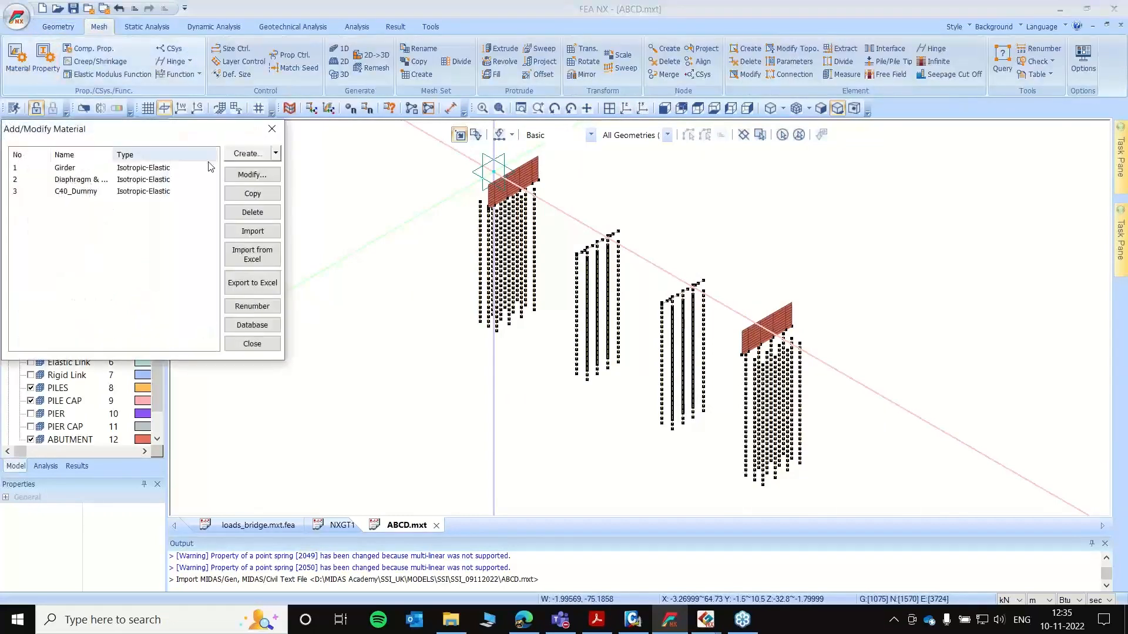
{"action": "left_click_drag", "start_coordinate": [211, 139], "coordinate": [319, 68]}
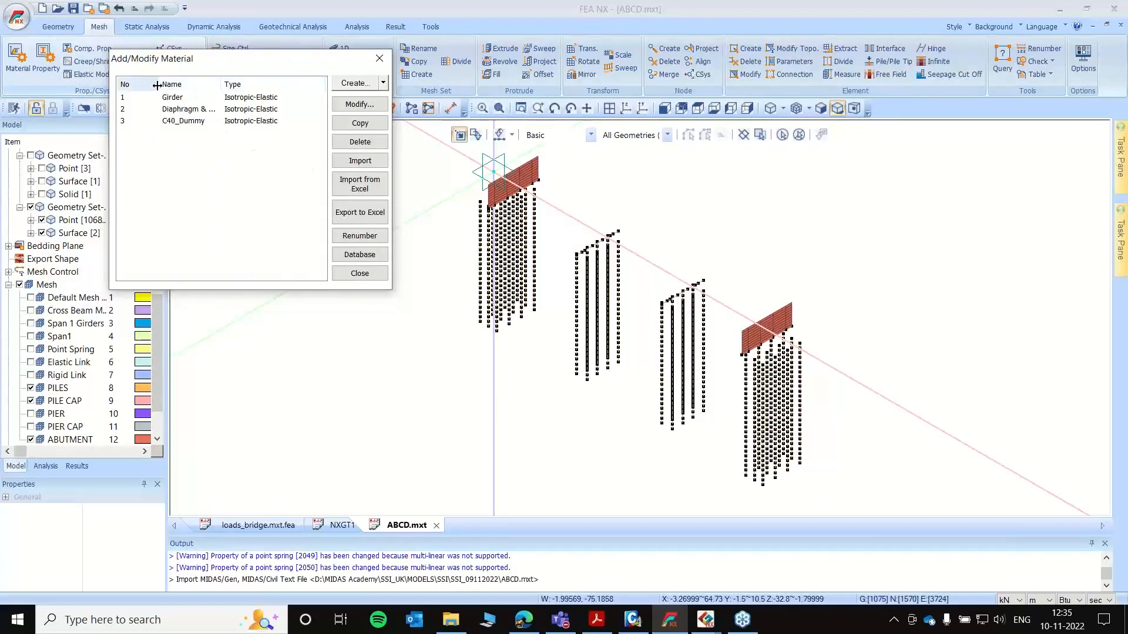
{"action": "left_click_drag", "start_coordinate": [159, 84], "coordinate": [142, 84]}
{"action": "left_click", "coordinate": [383, 83]}
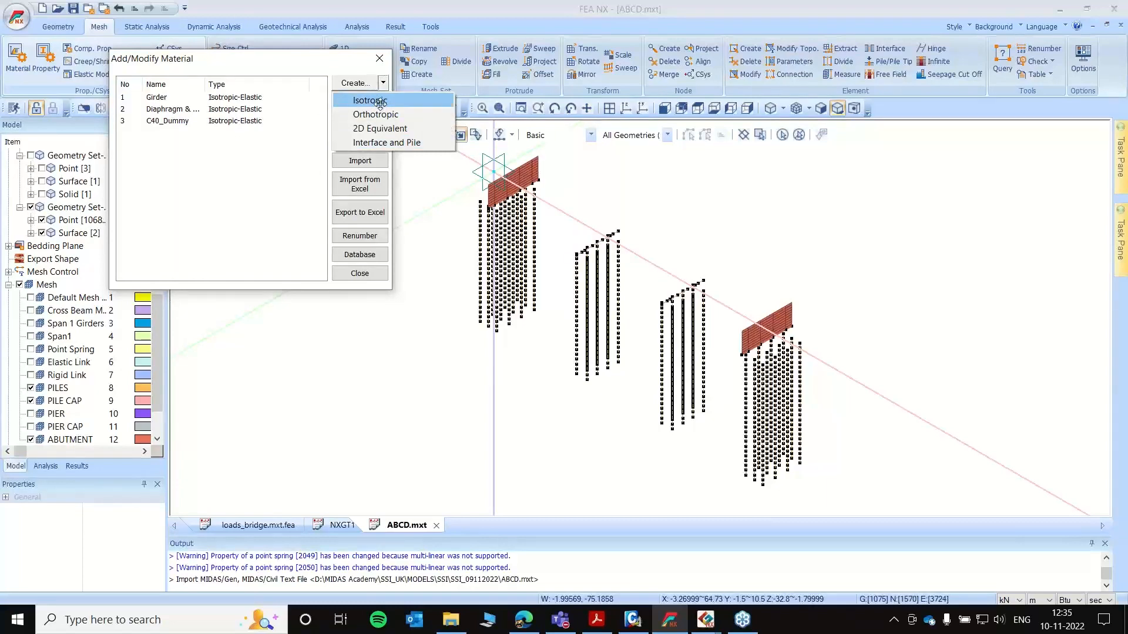
{"action": "left_click", "coordinate": [383, 99]}
{"action": "left_click_drag", "start_coordinate": [565, 34], "coordinate": [638, 34]}
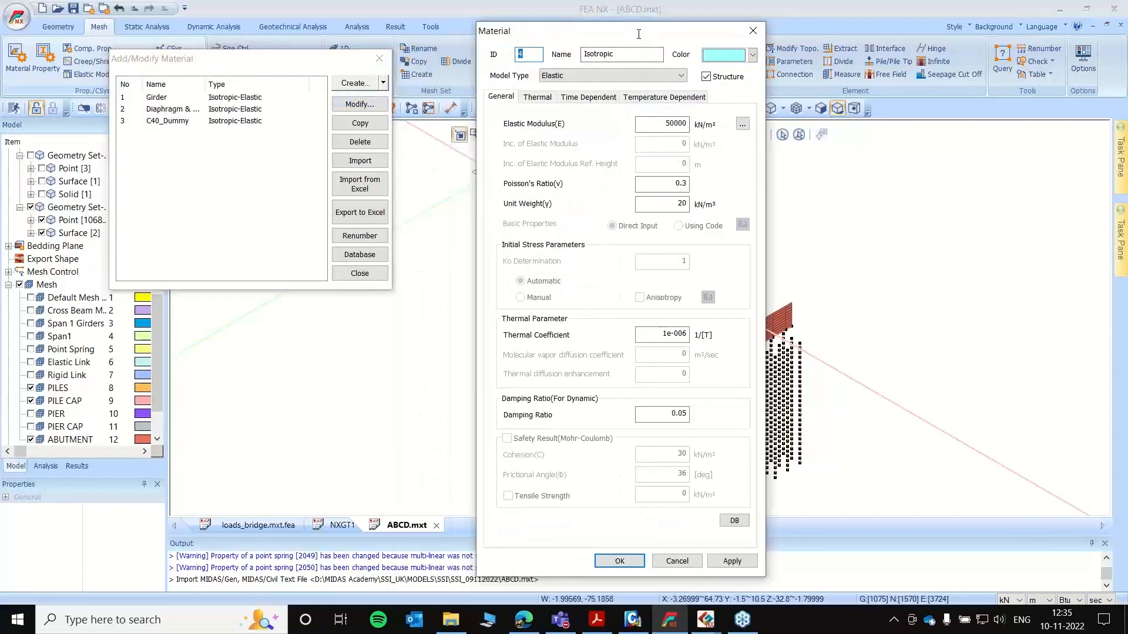
{"action": "left_click", "coordinate": [706, 77]}
{"action": "left_click", "coordinate": [623, 75]}
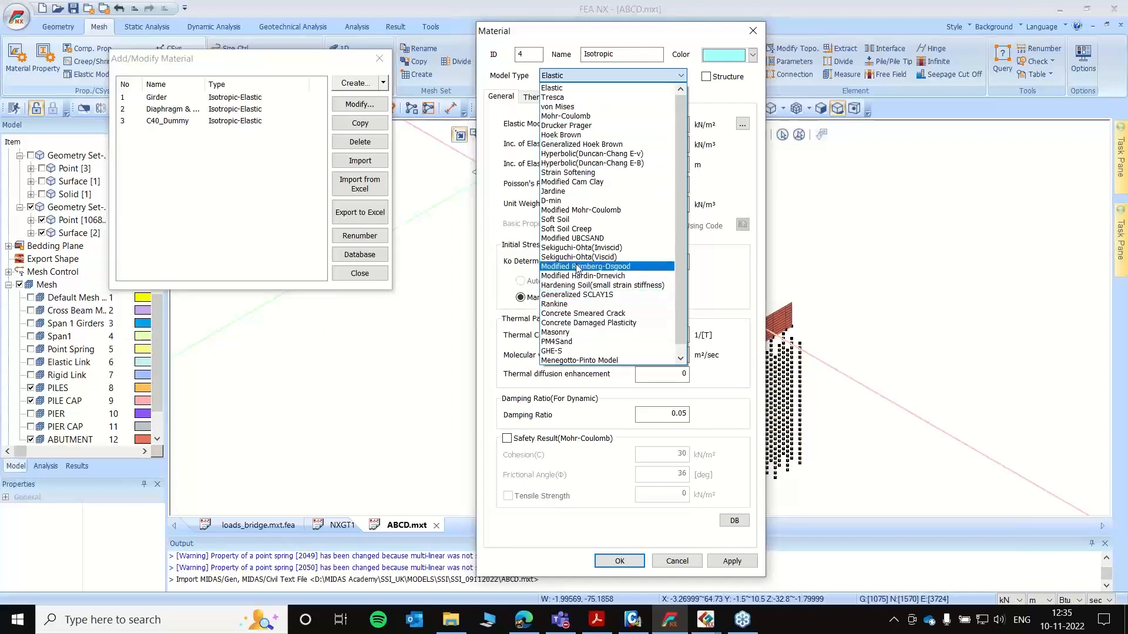
{"action": "scroll", "coordinate": [578, 258], "scroll_direction": "down", "scroll_amount": 1}
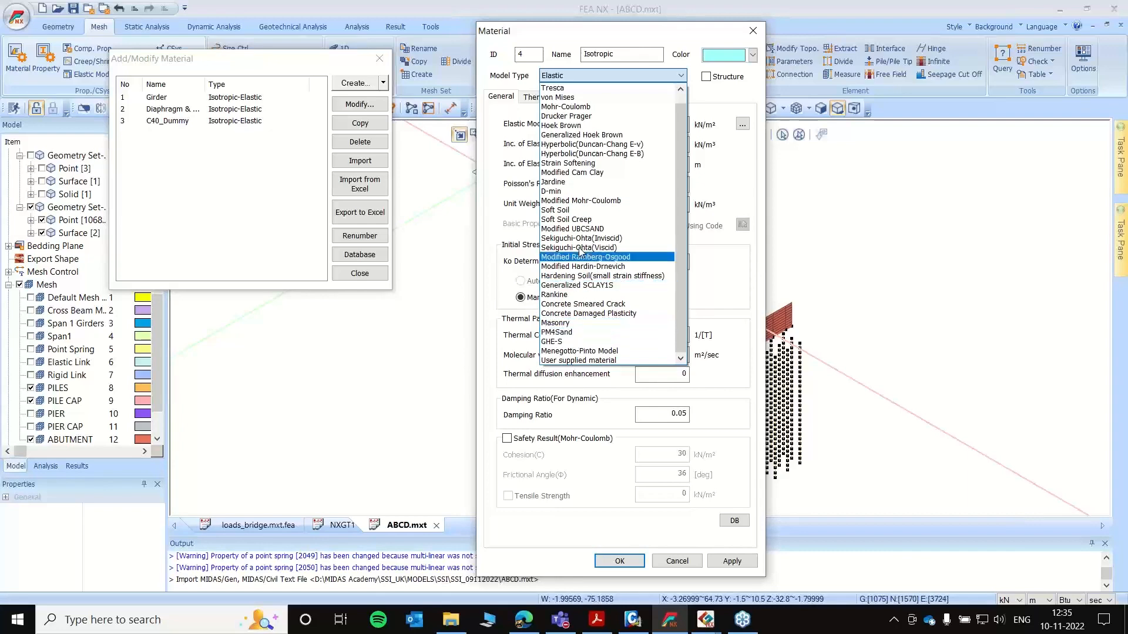
{"action": "left_click", "coordinate": [619, 54]}
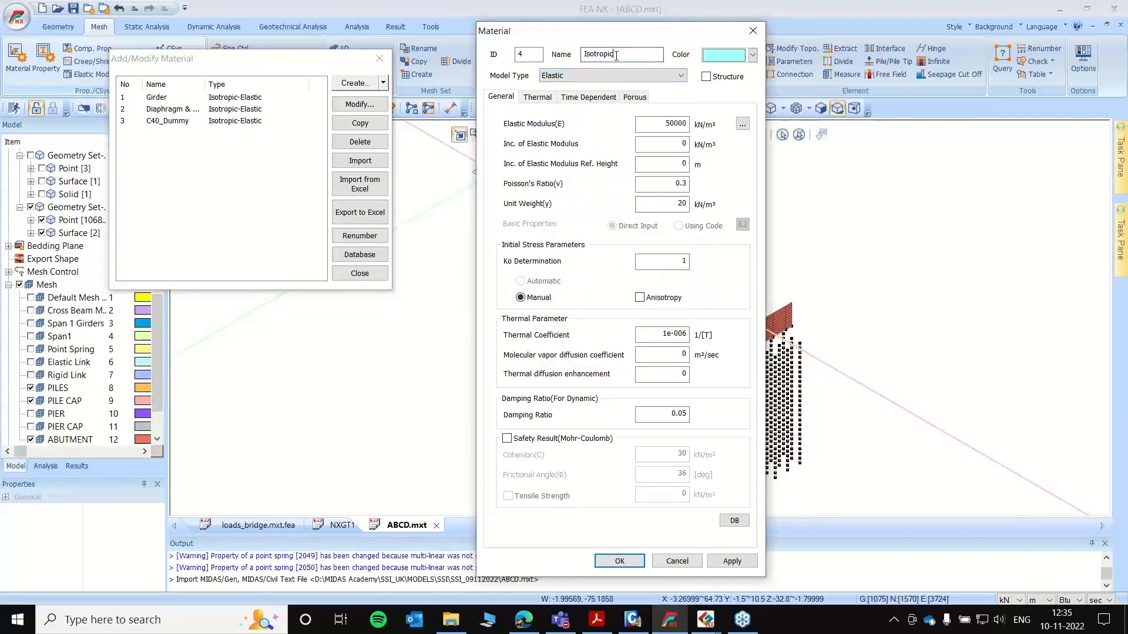
{"action": "left_click", "coordinate": [590, 75]}
{"action": "left_click", "coordinate": [588, 116]}
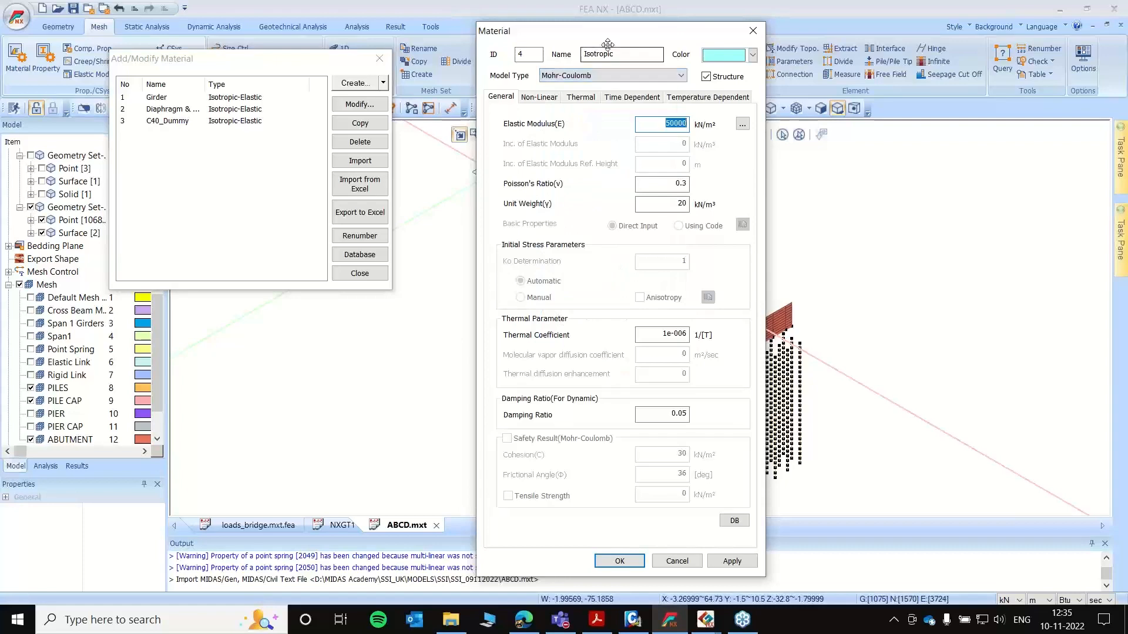
- Turn off the material's Structure option and name it SOFT ROCK
{"action": "left_click_drag", "start_coordinate": [623, 54], "coordinate": [574, 54]}
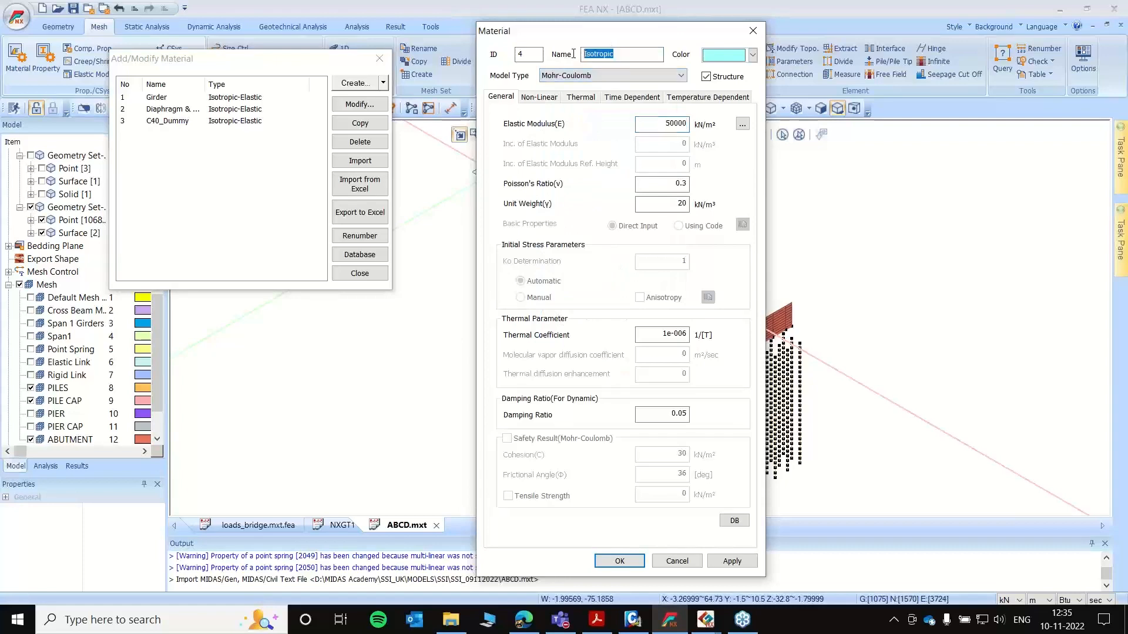
{"action": "left_click", "coordinate": [706, 77]}
{"action": "left_click", "coordinate": [706, 77]}
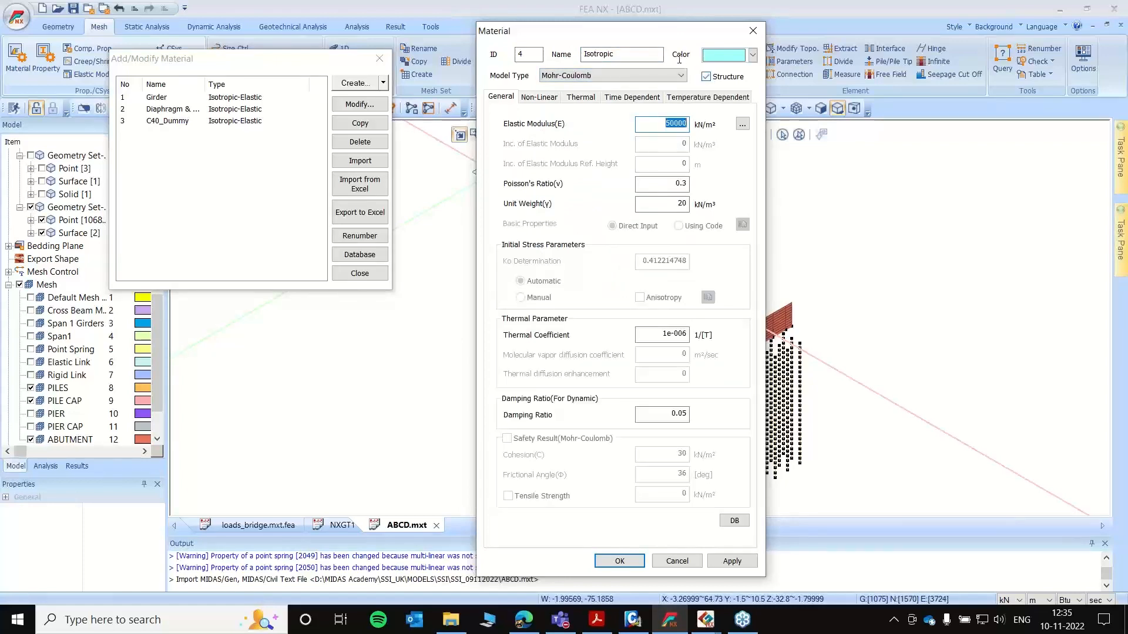
{"action": "left_click", "coordinate": [706, 77]}
{"action": "left_click_drag", "start_coordinate": [646, 54], "coordinate": [514, 63]}
{"action": "type", "text": "SOFT ROCK"}
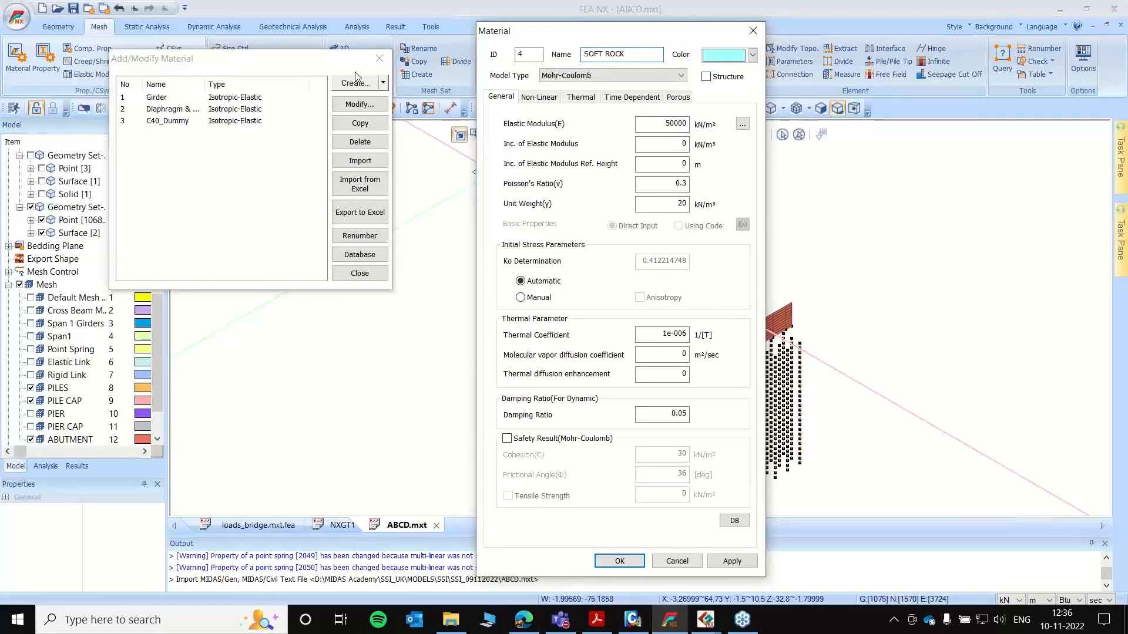
- Set SOFT ROCK's elastic modulus to 500000 kN/m² and its unit weight to 23.5 kN/m³
{"action": "left_click_drag", "start_coordinate": [659, 128], "coordinate": [713, 123]}
{"action": "type", "text": "50"}
{"action": "left_click_drag", "start_coordinate": [673, 204], "coordinate": [716, 205]}
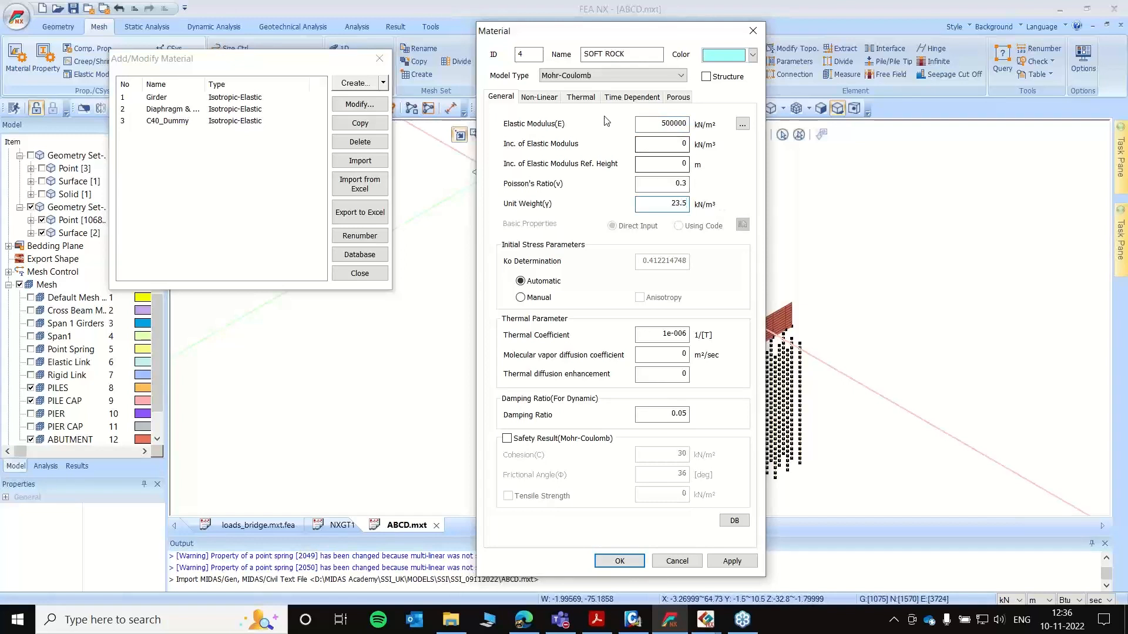
- Enter the non-linear cohesion and frictional angle of the SOFT ROCK material
{"action": "left_click", "coordinate": [545, 98]}
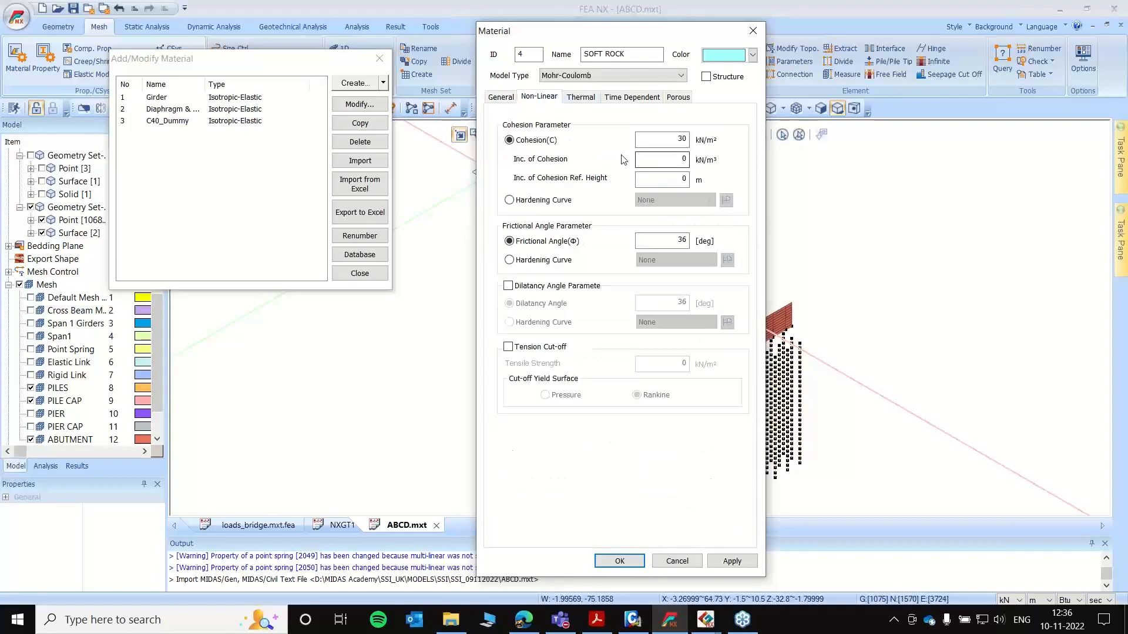
{"action": "left_click_drag", "start_coordinate": [697, 140], "coordinate": [741, 141]}
{"action": "left_click_drag", "start_coordinate": [675, 240], "coordinate": [719, 242]}
- Set the saturated unit weight of SOFT ROCK to 24.5 kN/m³, save the material and close the material list
{"action": "left_click", "coordinate": [678, 97]}
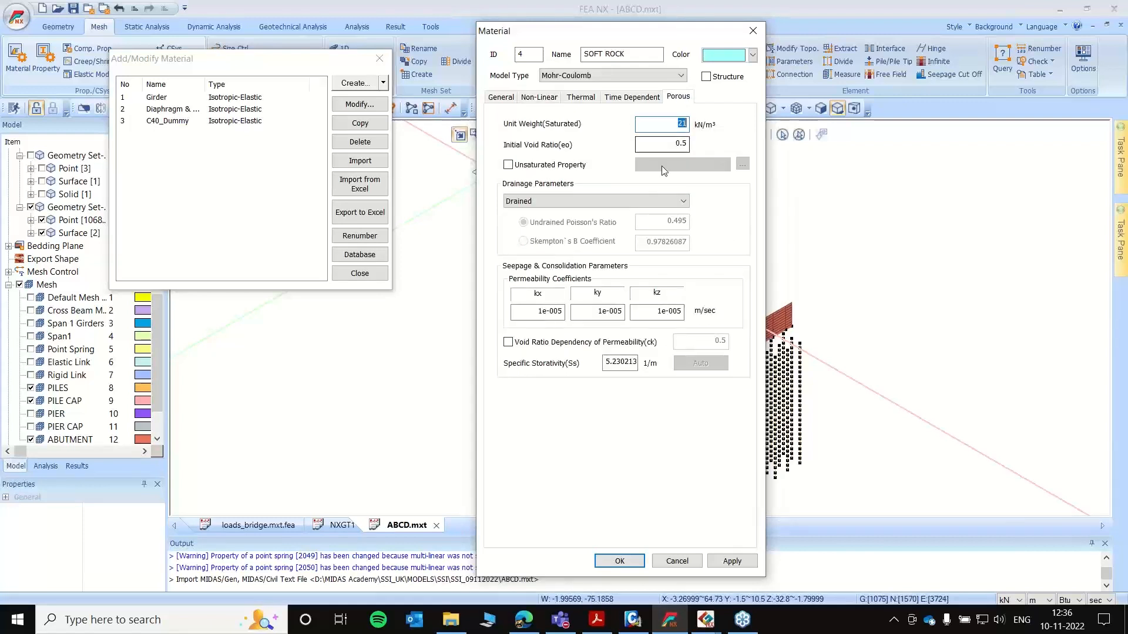
{"action": "left_click_drag", "start_coordinate": [705, 123], "coordinate": [675, 124]}
{"action": "type", "text": "24.5"}
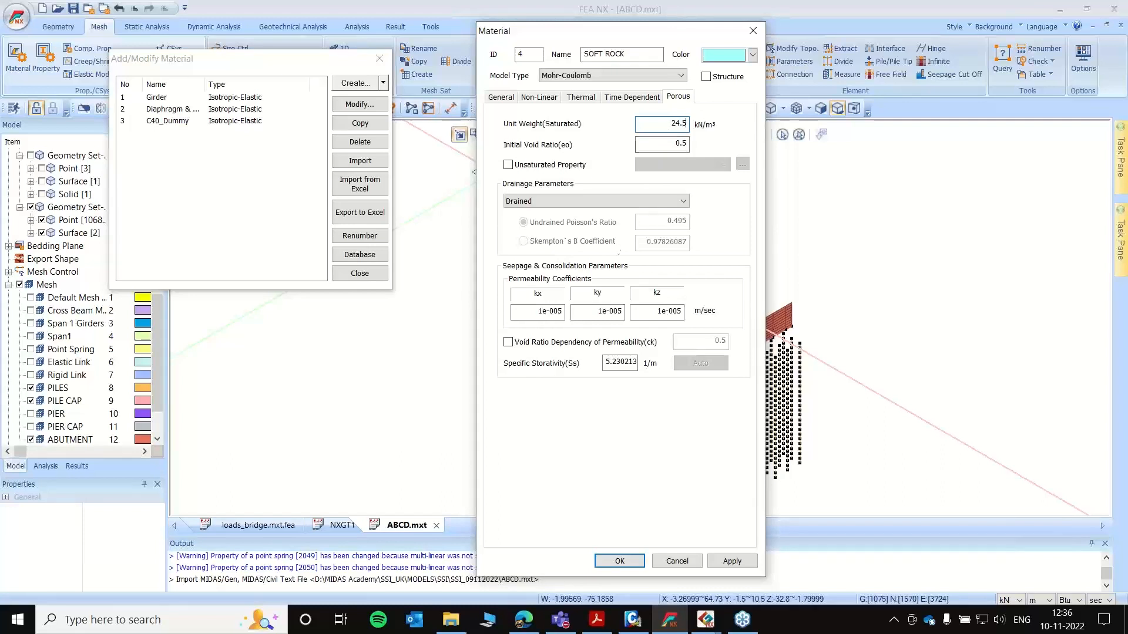
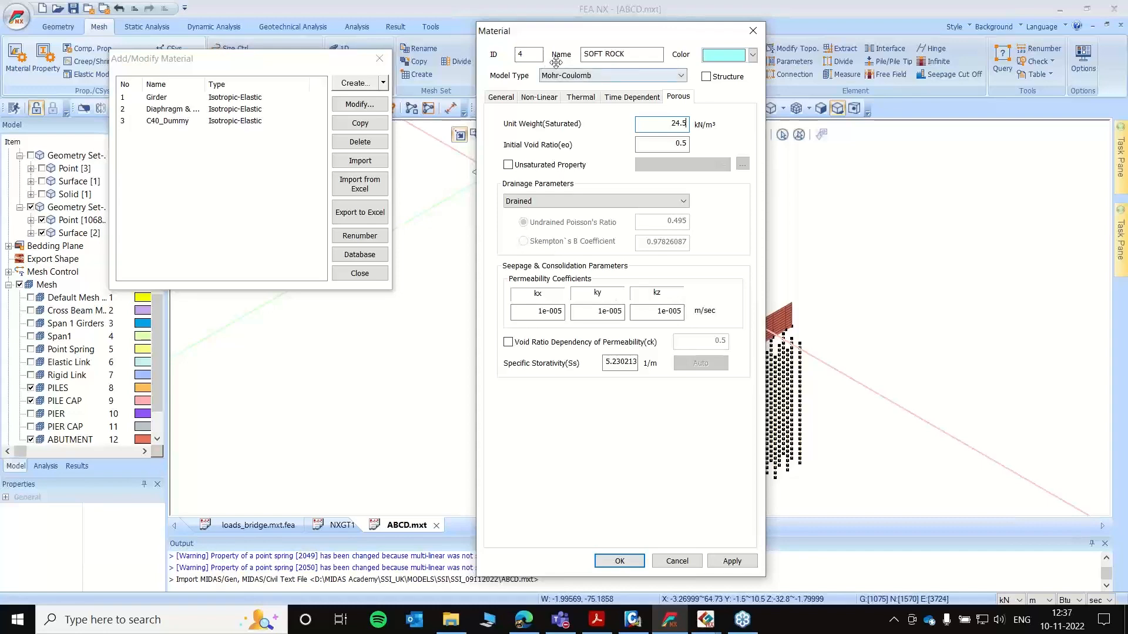
{"action": "left_click", "coordinate": [620, 561]}
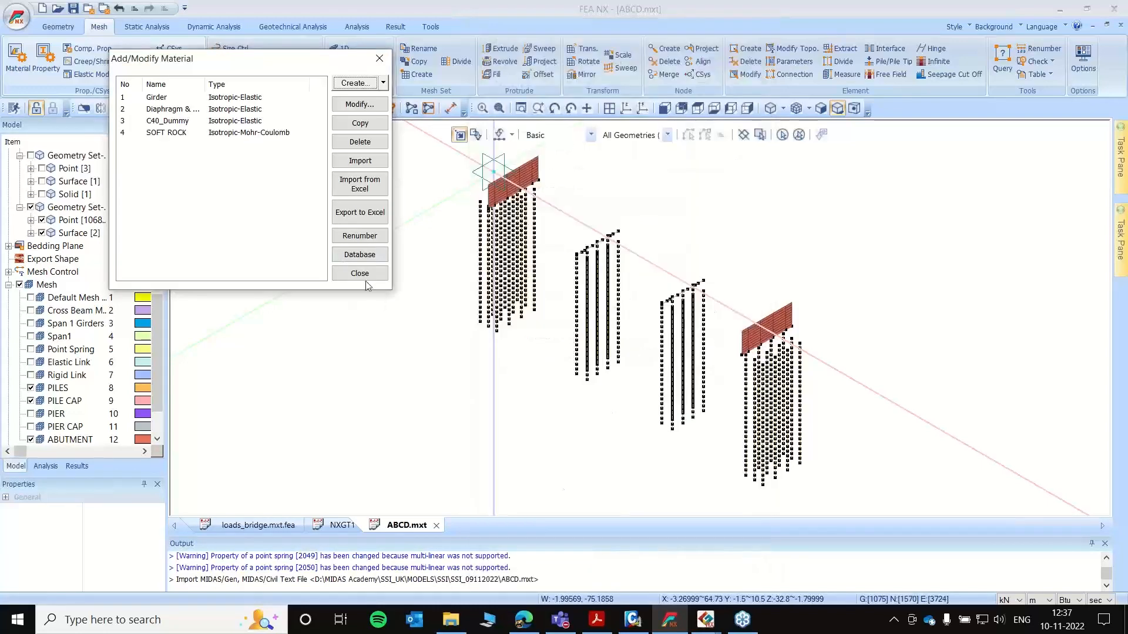
{"action": "left_click", "coordinate": [360, 273]}
- Create a 3D solid property named SOFT ROCK that uses the SOFT ROCK material, and check it in the property list
{"action": "left_click", "coordinate": [47, 57]}
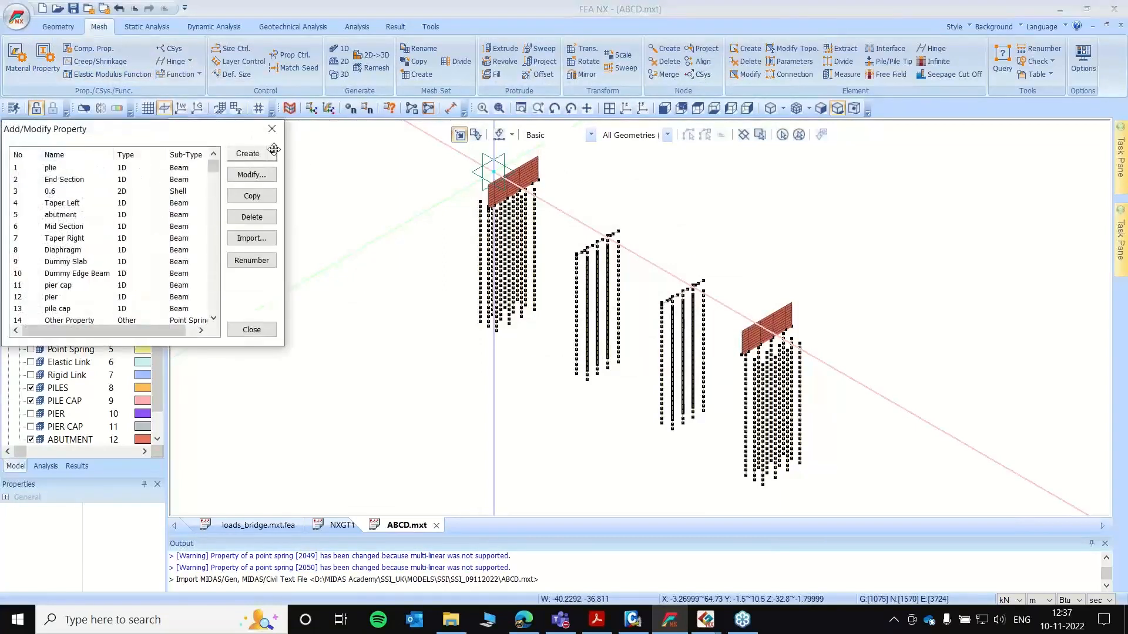
{"action": "left_click", "coordinate": [272, 152]}
{"action": "left_click", "coordinate": [261, 201]}
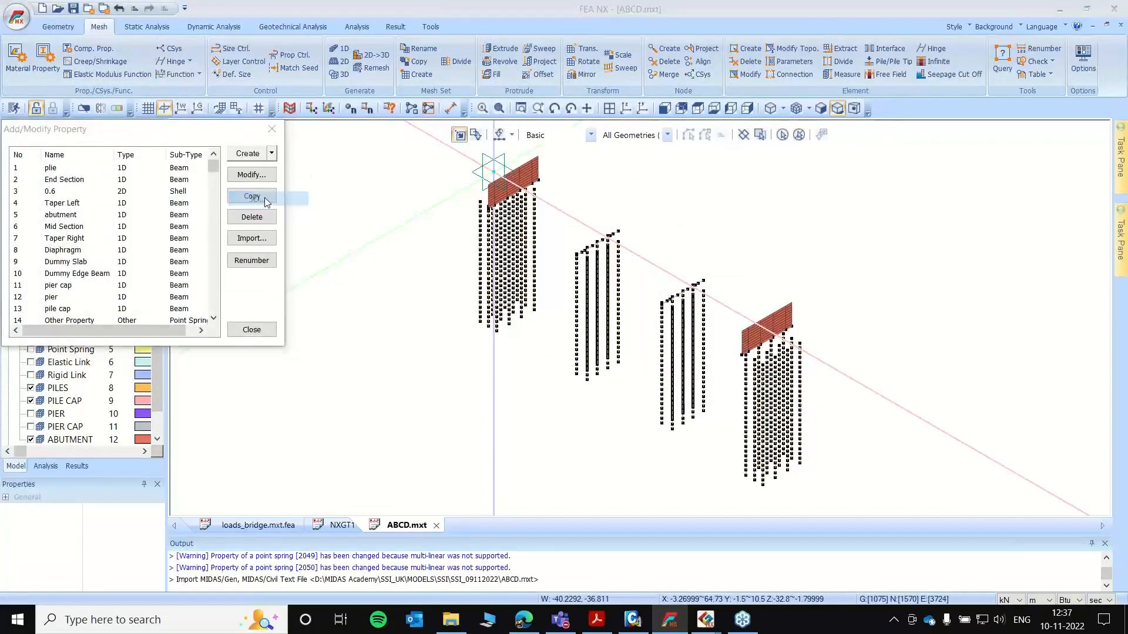
{"action": "left_click", "coordinate": [461, 227]}
{"action": "left_click", "coordinate": [435, 269]}
{"action": "left_click_drag", "start_coordinate": [435, 192], "coordinate": [351, 181]}
{"action": "type", "text": "SOFT ROCK"}
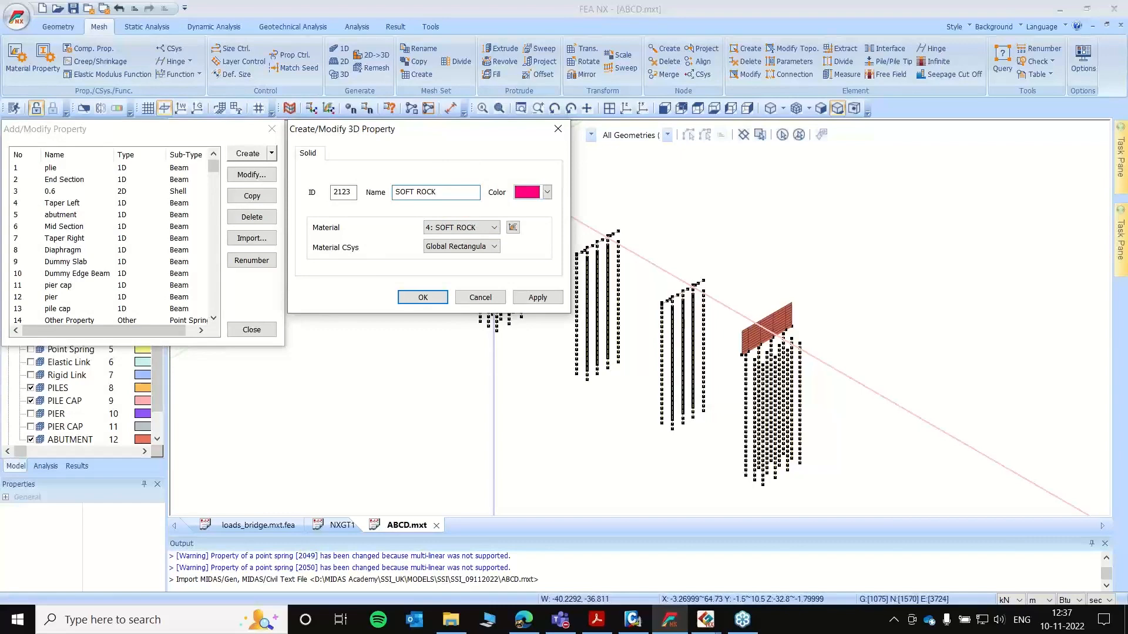
{"action": "left_click", "coordinate": [427, 299]}
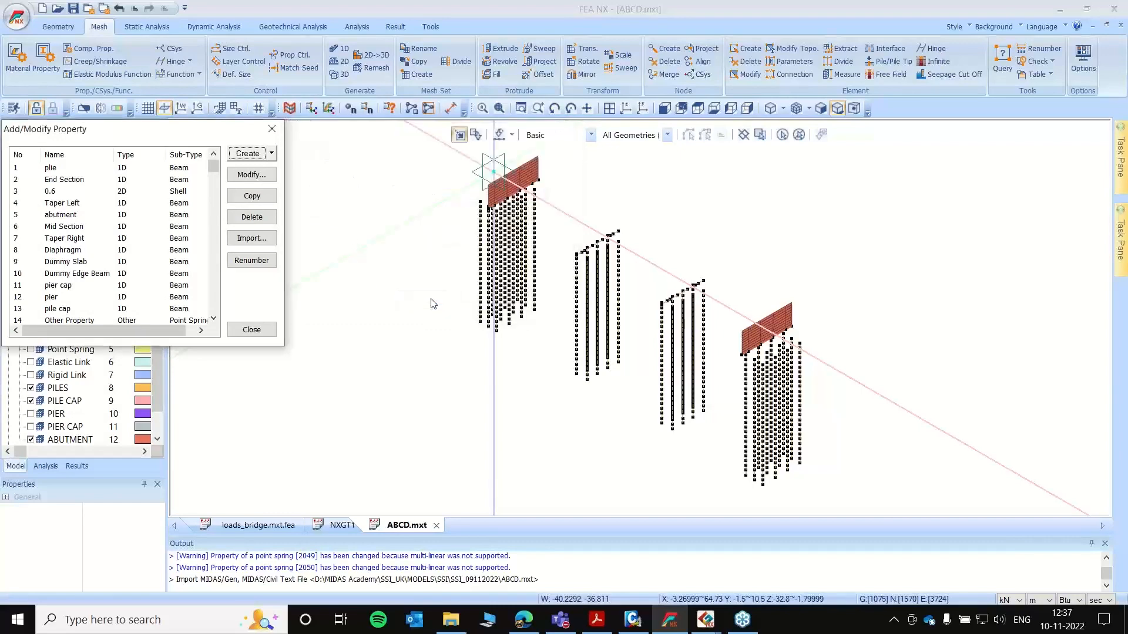
{"action": "left_click_drag", "start_coordinate": [212, 169], "coordinate": [213, 329]}
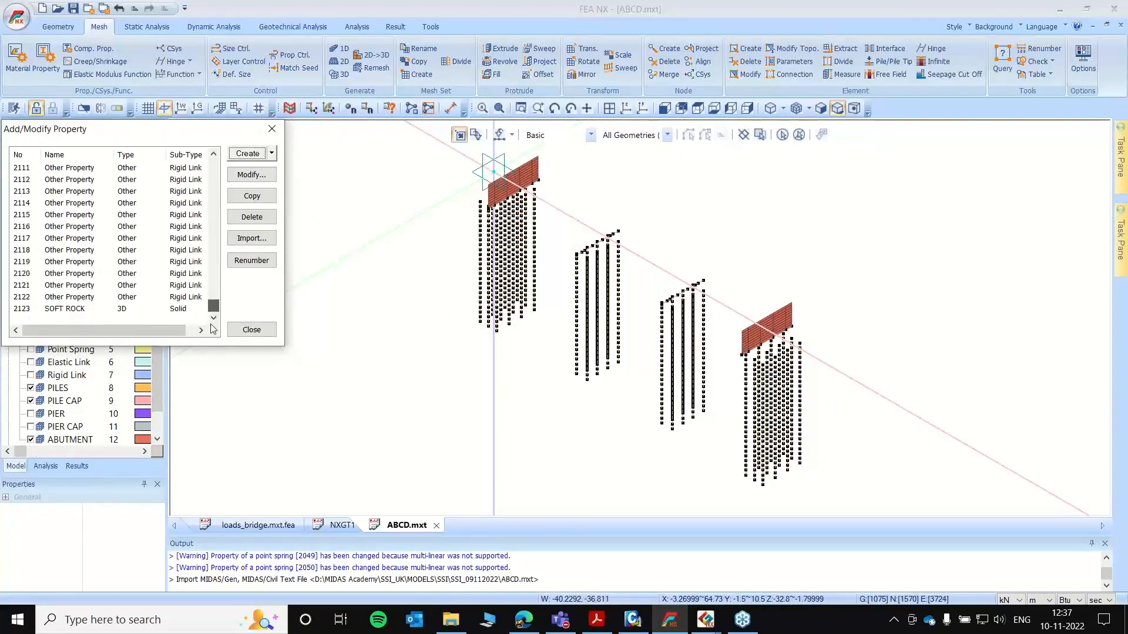
{"action": "left_click", "coordinate": [83, 309]}
{"action": "left_click", "coordinate": [272, 129]}
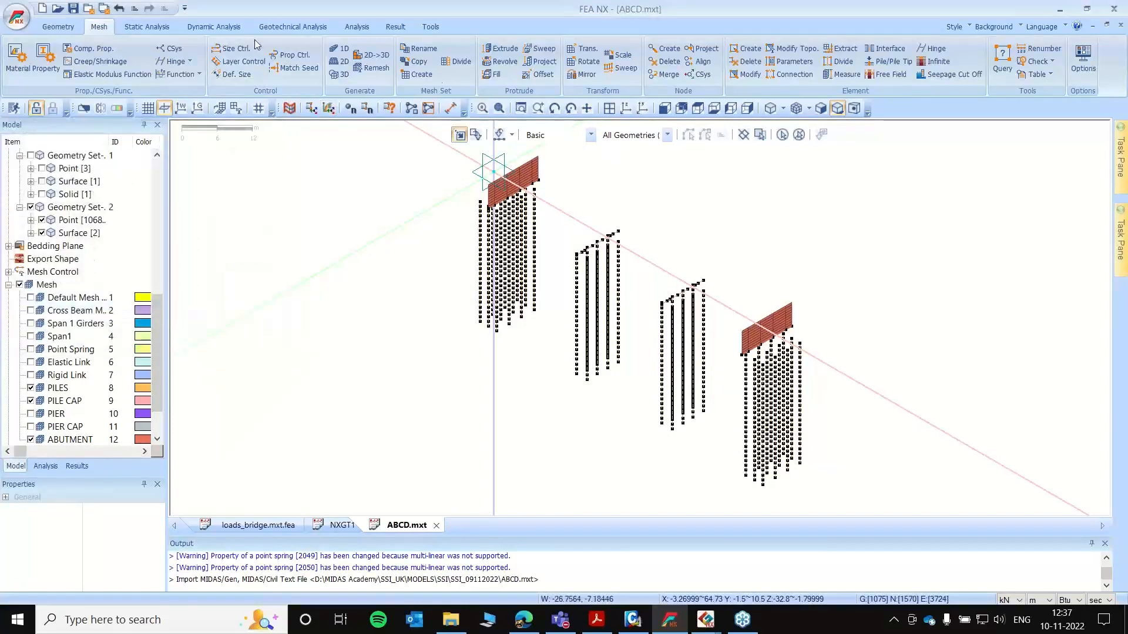
- Display the soil solid and set up its 3D mesh with size 2, Hybrid Mesher, the SOFT ROCK property and mesh set GROUND
{"action": "left_click", "coordinate": [41, 194]}
{"action": "scroll", "coordinate": [418, 275], "scroll_direction": "down", "scroll_amount": 2}
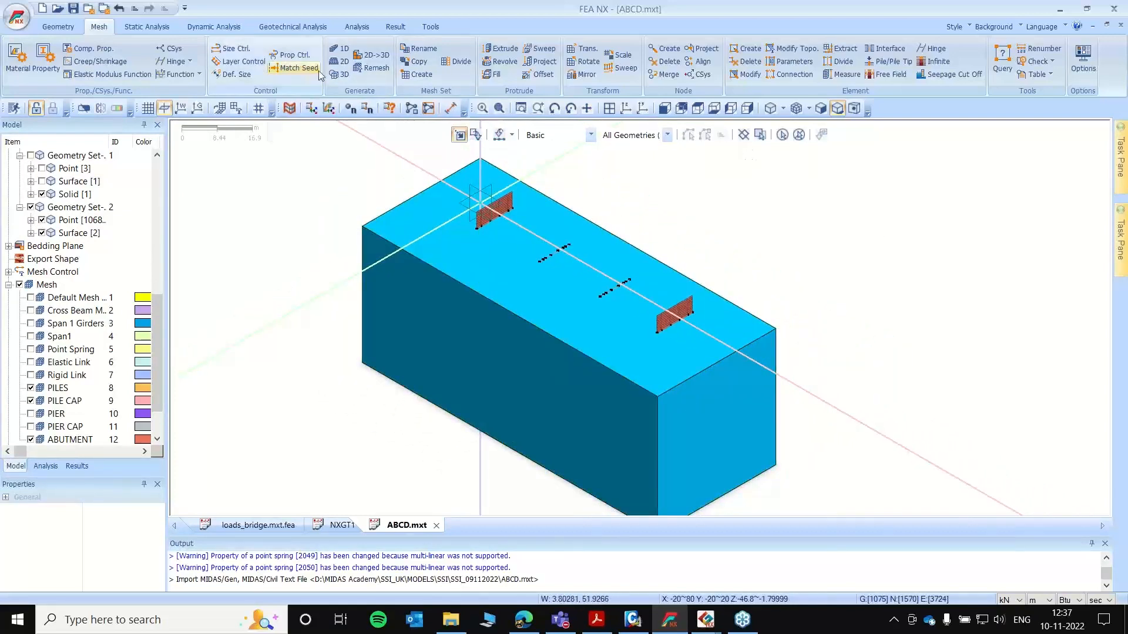
{"action": "left_click", "coordinate": [342, 78]}
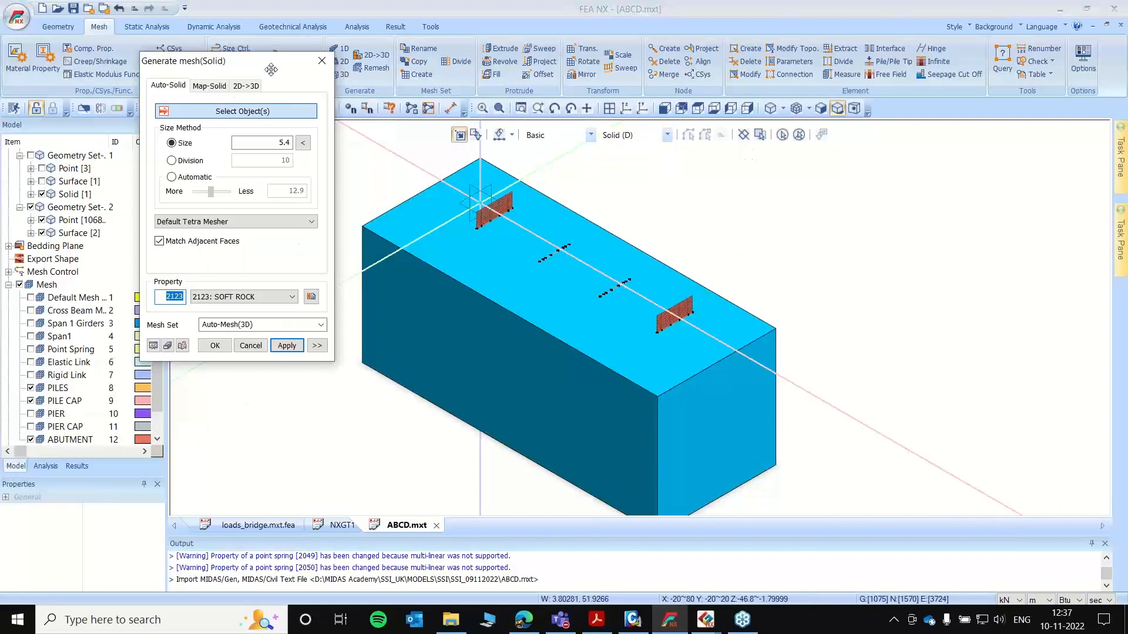
{"action": "left_click", "coordinate": [462, 303]}
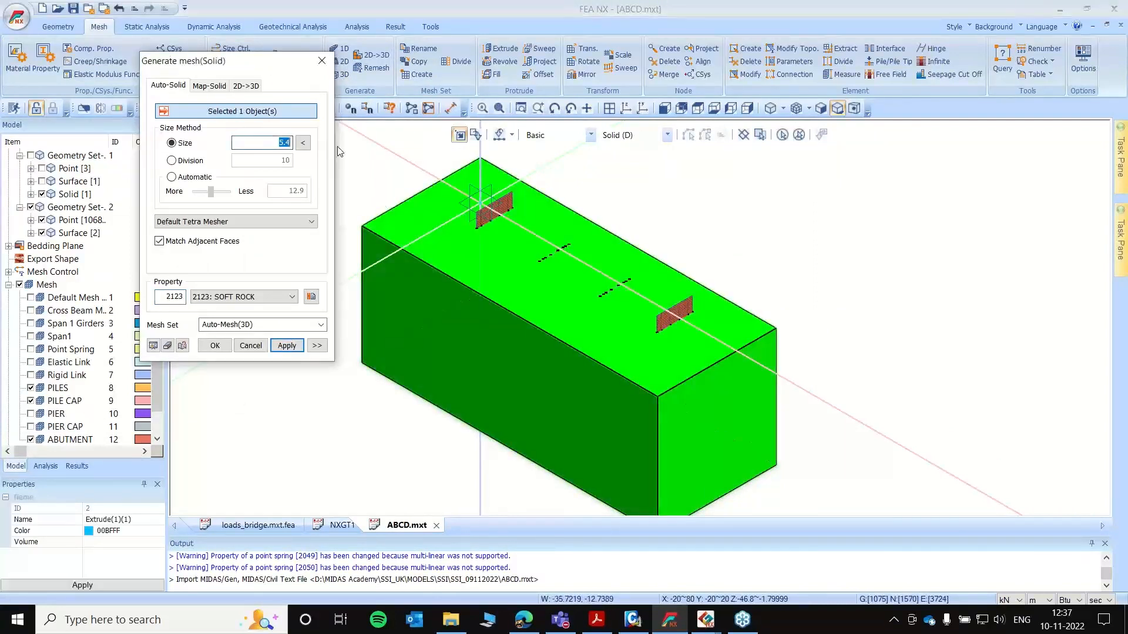
{"action": "type", "text": "2"}
{"action": "left_click", "coordinate": [175, 222]}
{"action": "left_click", "coordinate": [176, 243]}
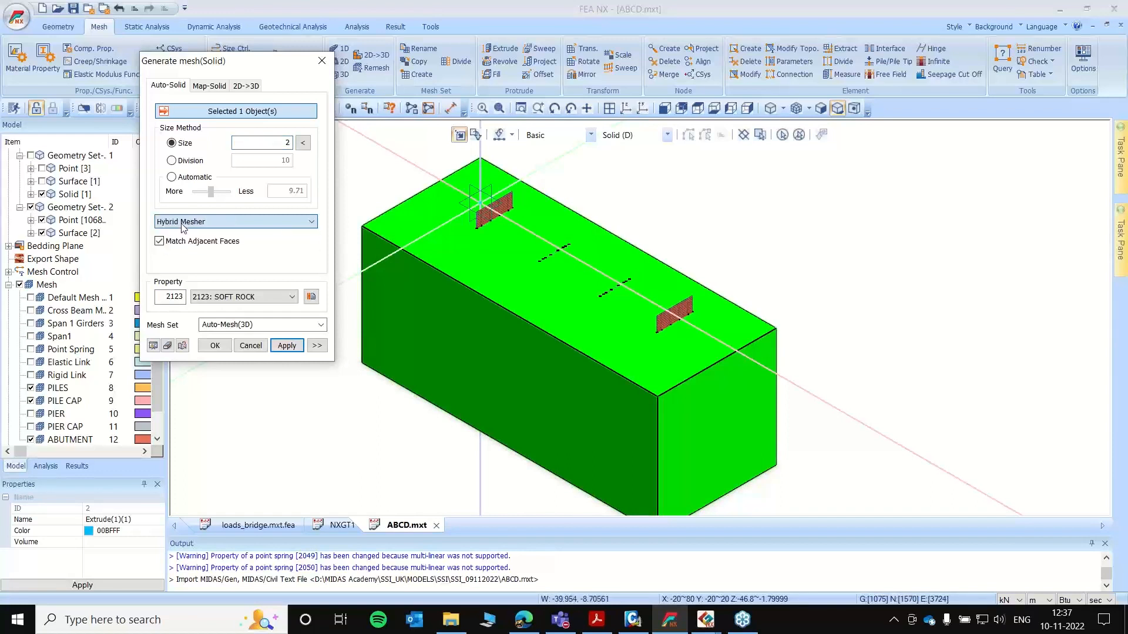
{"action": "left_click_drag", "start_coordinate": [194, 60], "coordinate": [92, 44]}
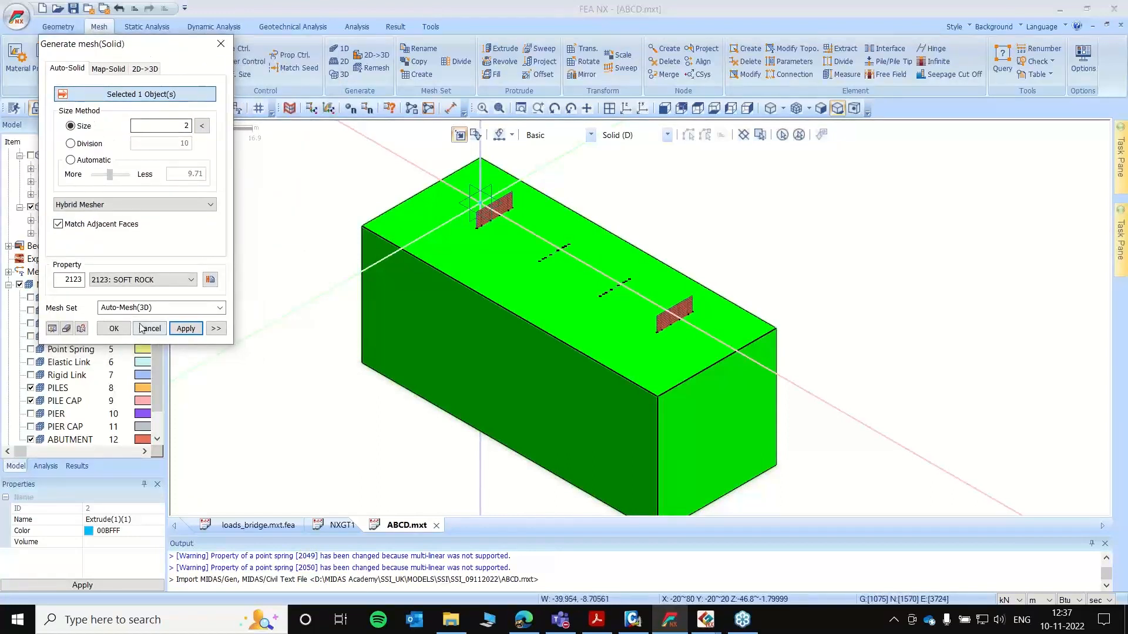
{"action": "left_click", "coordinate": [159, 308]}
{"action": "type", "text": "GROUND"}
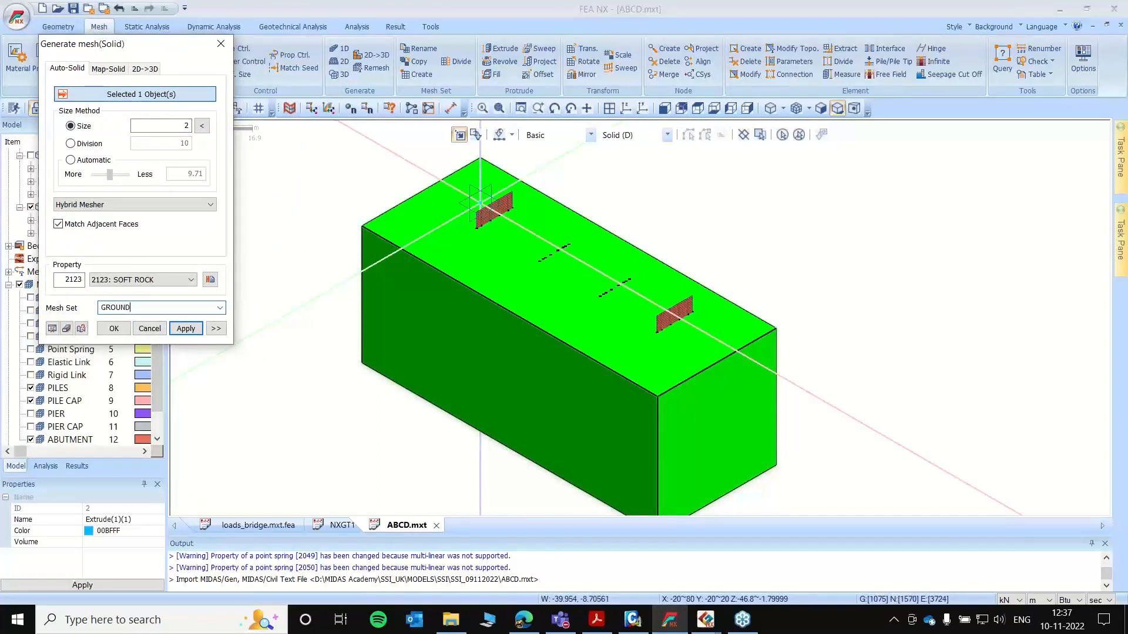
- Include all displayed pile points as interior points, consider imprinting shape on face, and generate the ground mesh
{"action": "left_click", "coordinate": [215, 329]}
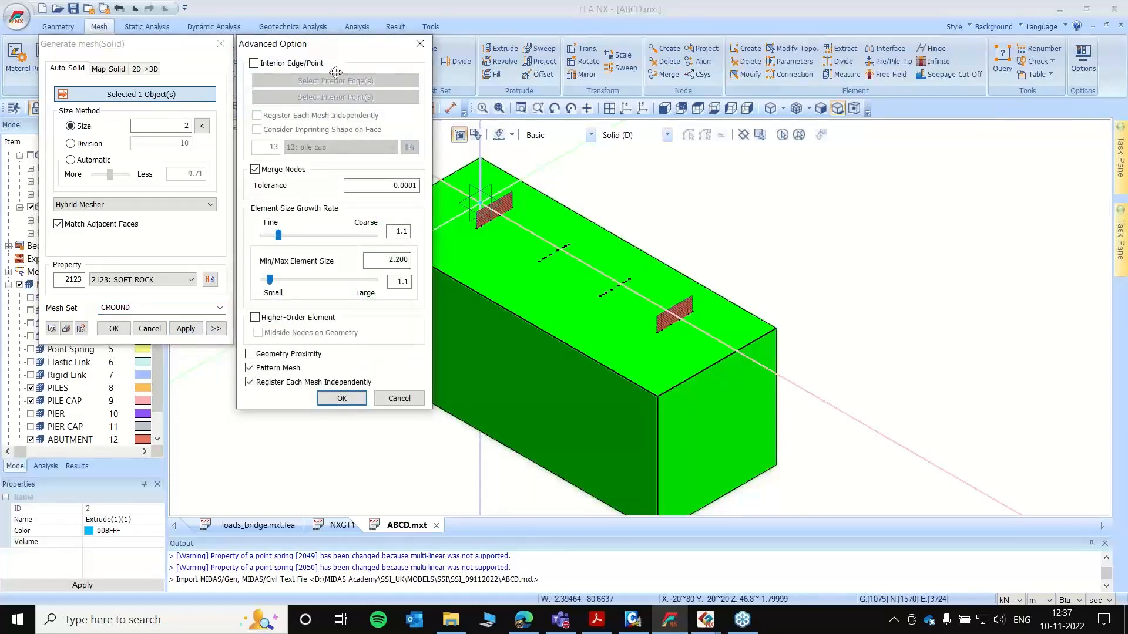
{"action": "left_click_drag", "start_coordinate": [337, 47], "coordinate": [975, 93]}
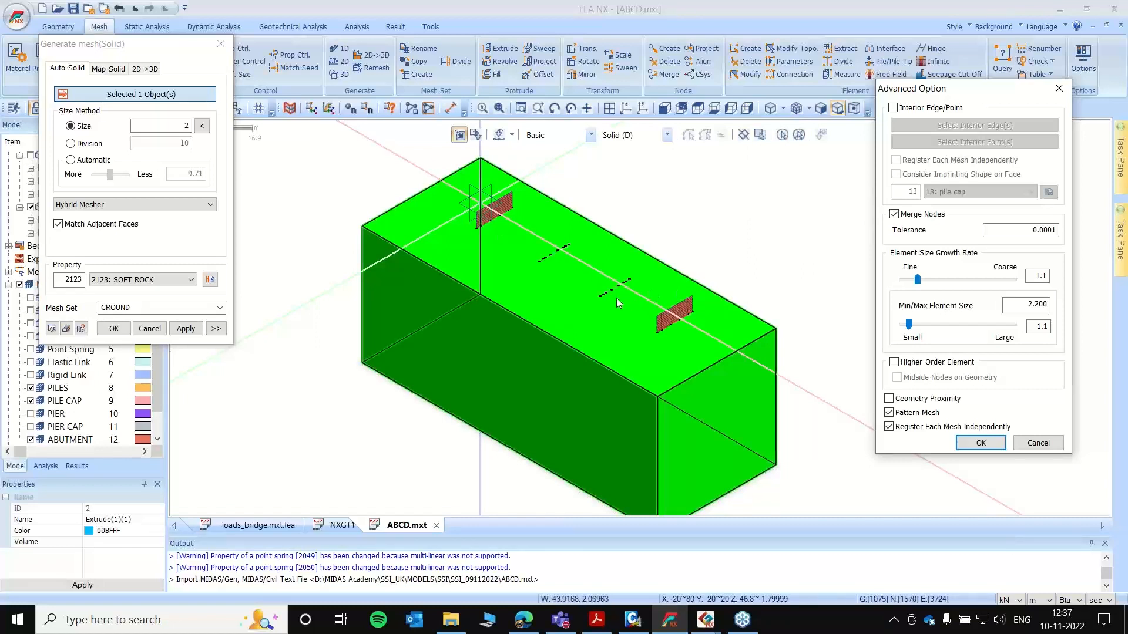
{"action": "left_click", "coordinate": [893, 109]}
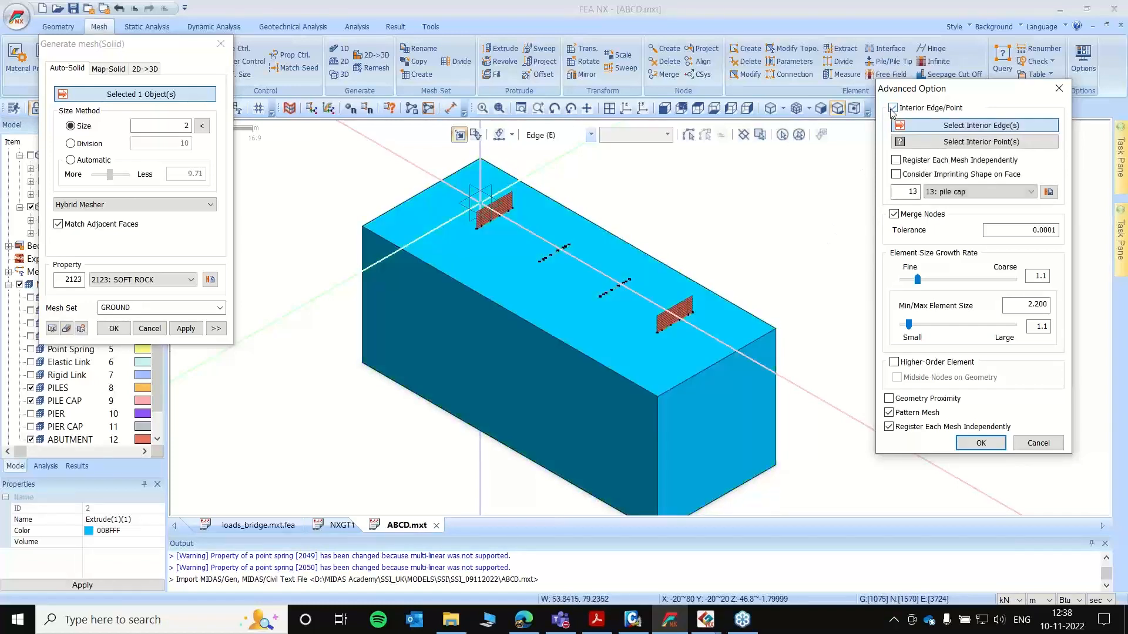
{"action": "left_click", "coordinate": [963, 143]}
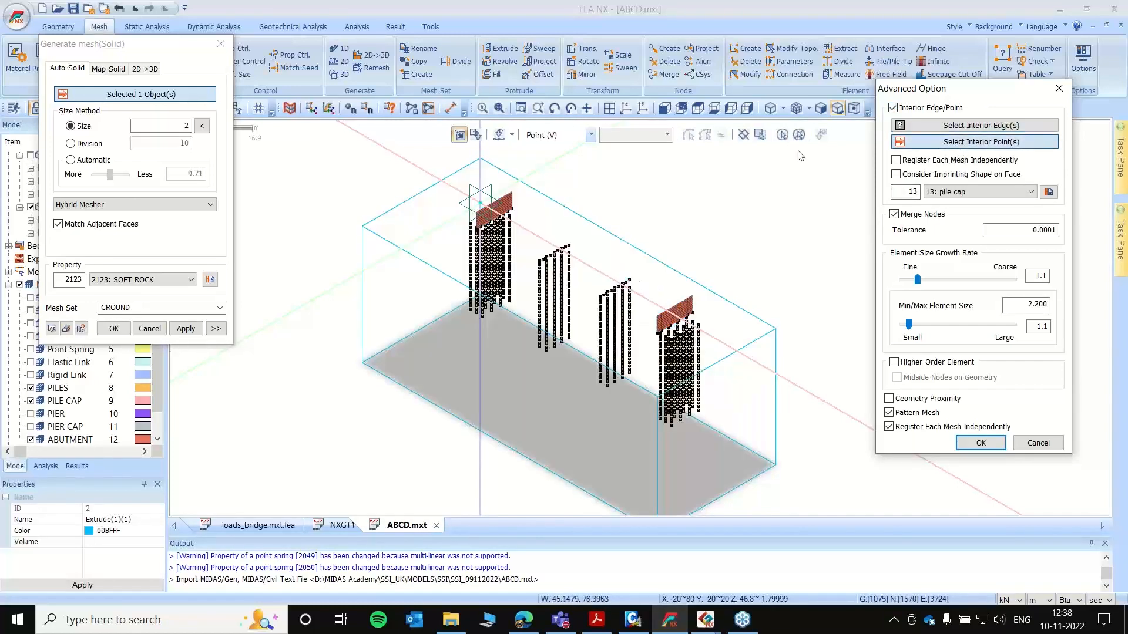
{"action": "left_click", "coordinate": [782, 136]}
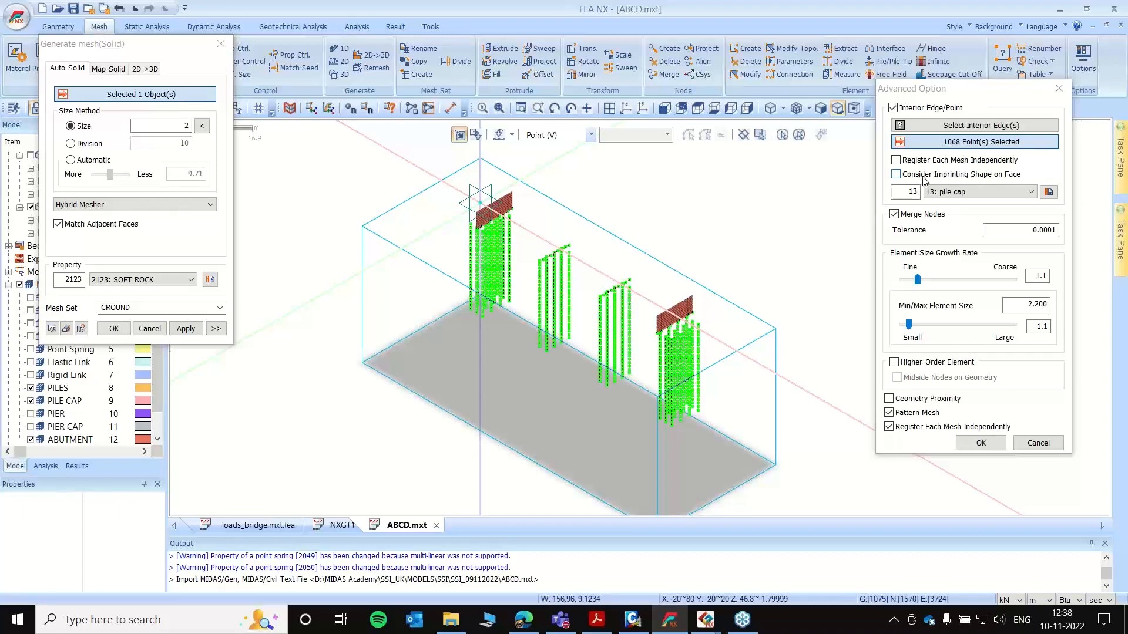
{"action": "left_click", "coordinate": [896, 174]}
{"action": "left_click", "coordinate": [979, 444]}
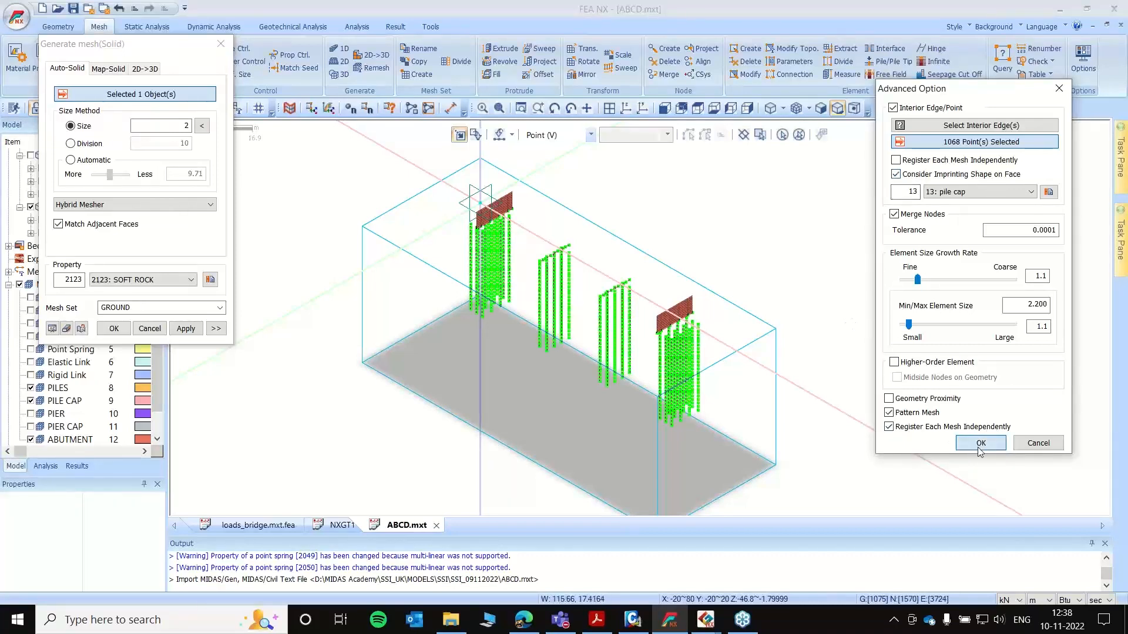
{"action": "left_click", "coordinate": [114, 329]}
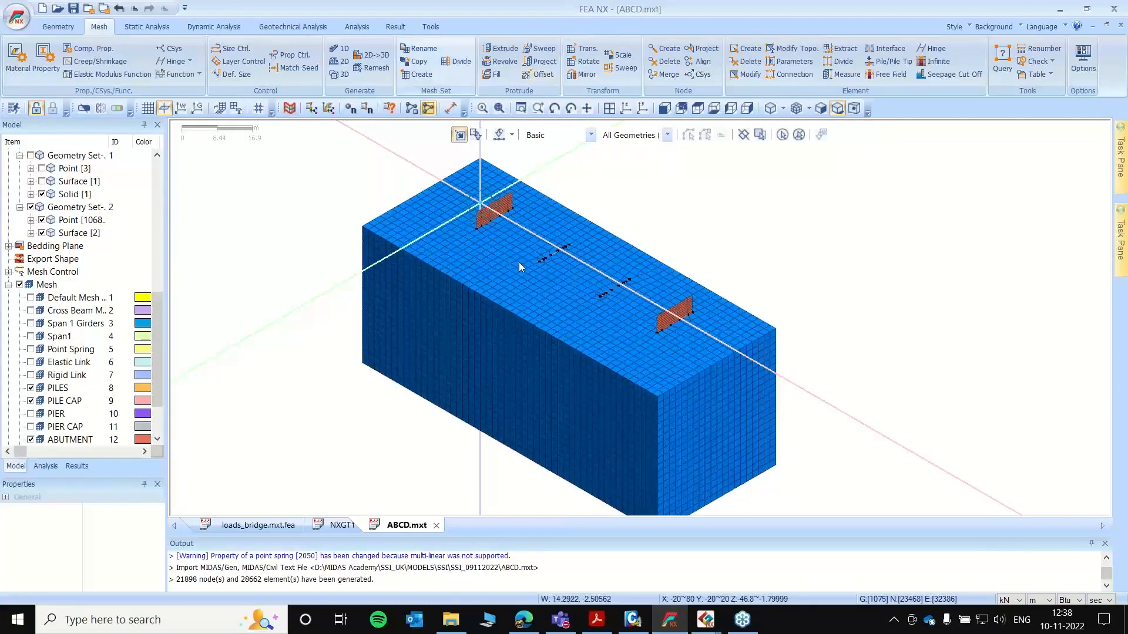
- Hide the work plane and coordinate axes, and examine the ground mesh where the pile heads and abutments meet the surface
{"action": "left_click", "coordinate": [163, 108]}
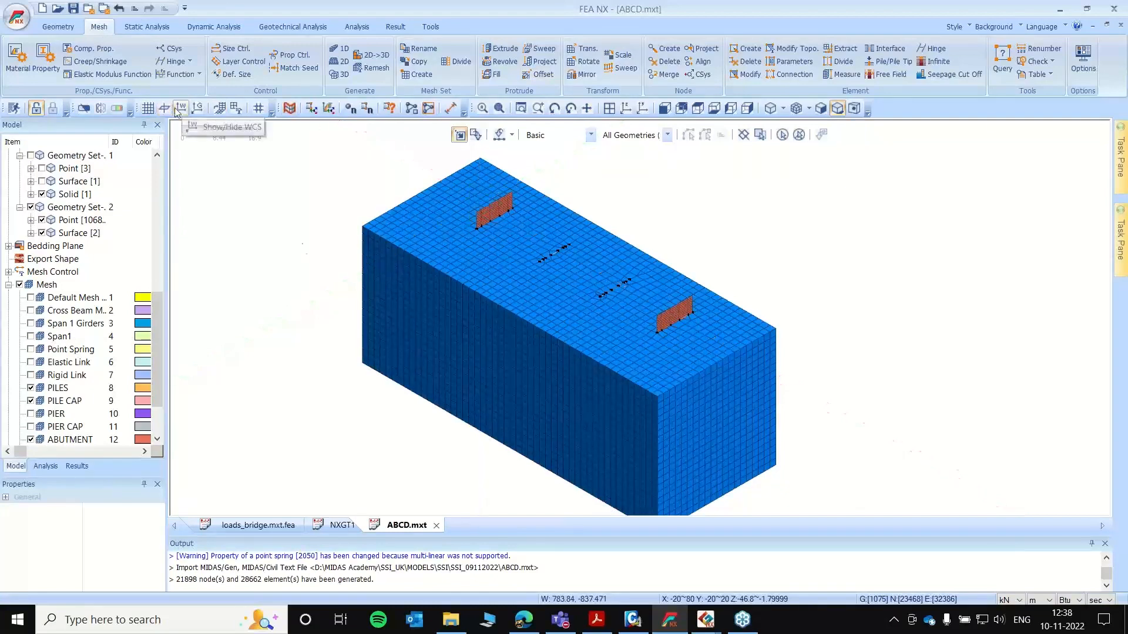
{"action": "scroll", "coordinate": [614, 207], "scroll_direction": "up", "scroll_amount": 2}
{"action": "scroll", "coordinate": [614, 207], "scroll_direction": "up", "scroll_amount": 2}
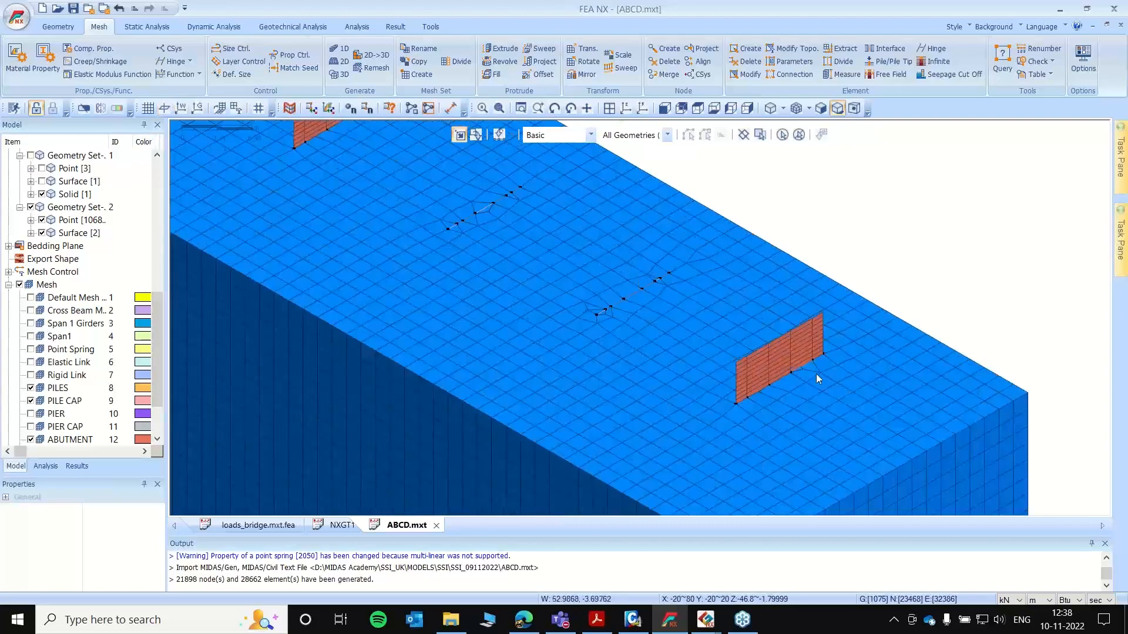
{"action": "scroll", "coordinate": [773, 380], "scroll_direction": "down", "scroll_amount": 1}
{"action": "scroll", "coordinate": [774, 380], "scroll_direction": "up", "scroll_amount": 3}
{"action": "scroll", "coordinate": [636, 410], "scroll_direction": "down", "scroll_amount": 3}
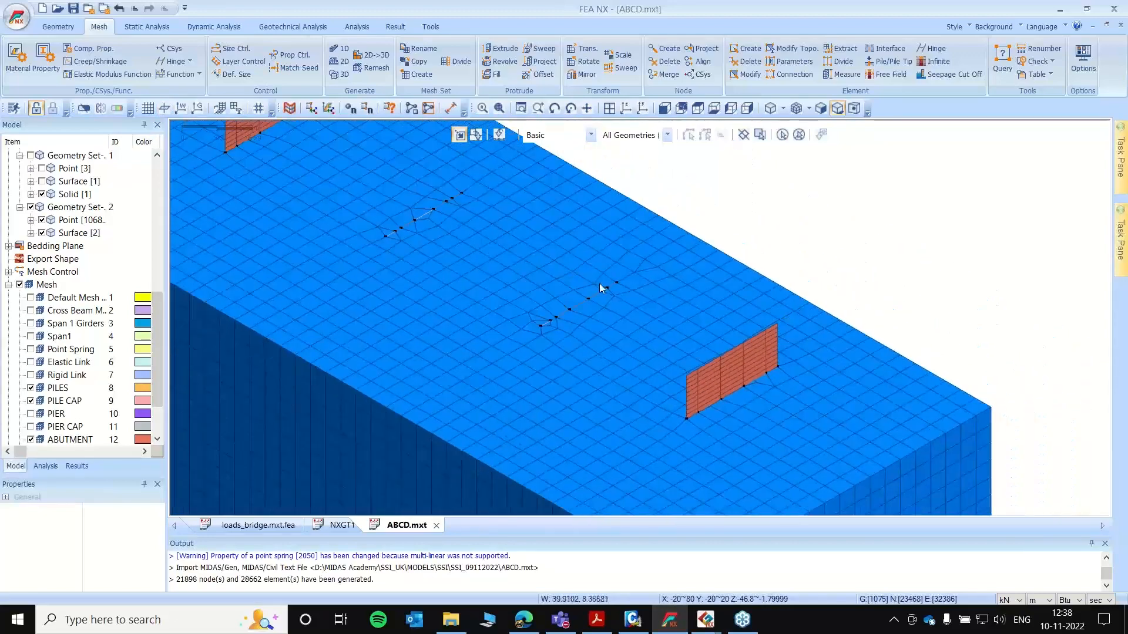
{"action": "scroll", "coordinate": [640, 364], "scroll_direction": "down", "scroll_amount": 2}
{"action": "scroll", "coordinate": [453, 252], "scroll_direction": "up", "scroll_amount": 2}
{"action": "scroll", "coordinate": [551, 231], "scroll_direction": "up", "scroll_amount": 5}
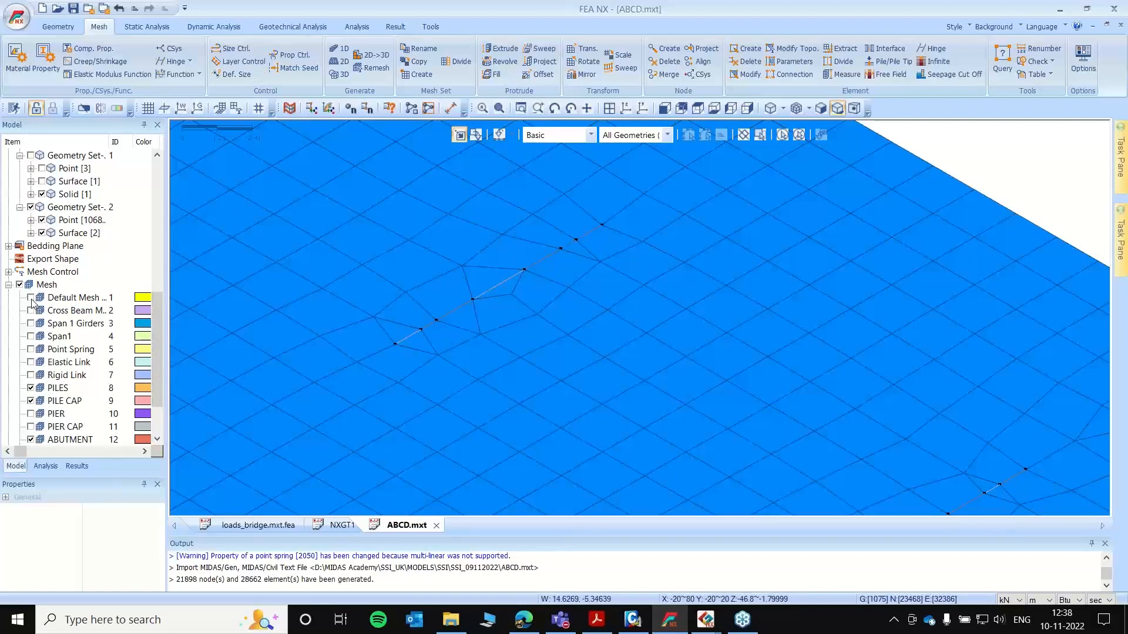
- Show all mesh sets so the whole bridge appears with the ground, in an isometric view
{"action": "left_click", "coordinate": [20, 284]}
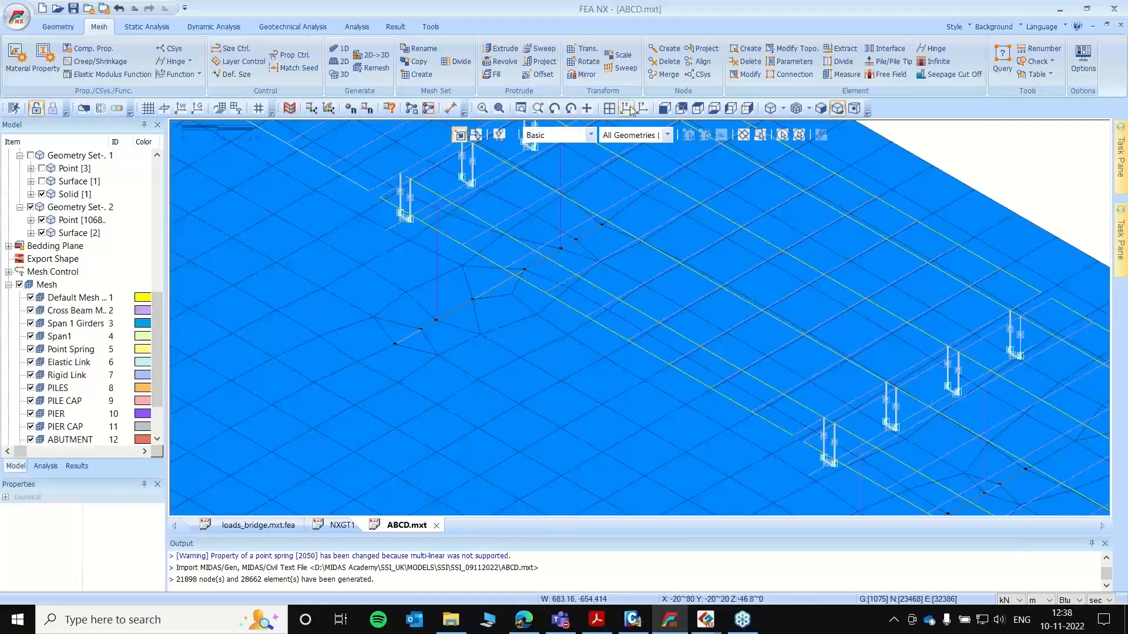
{"action": "left_click", "coordinate": [631, 110]}
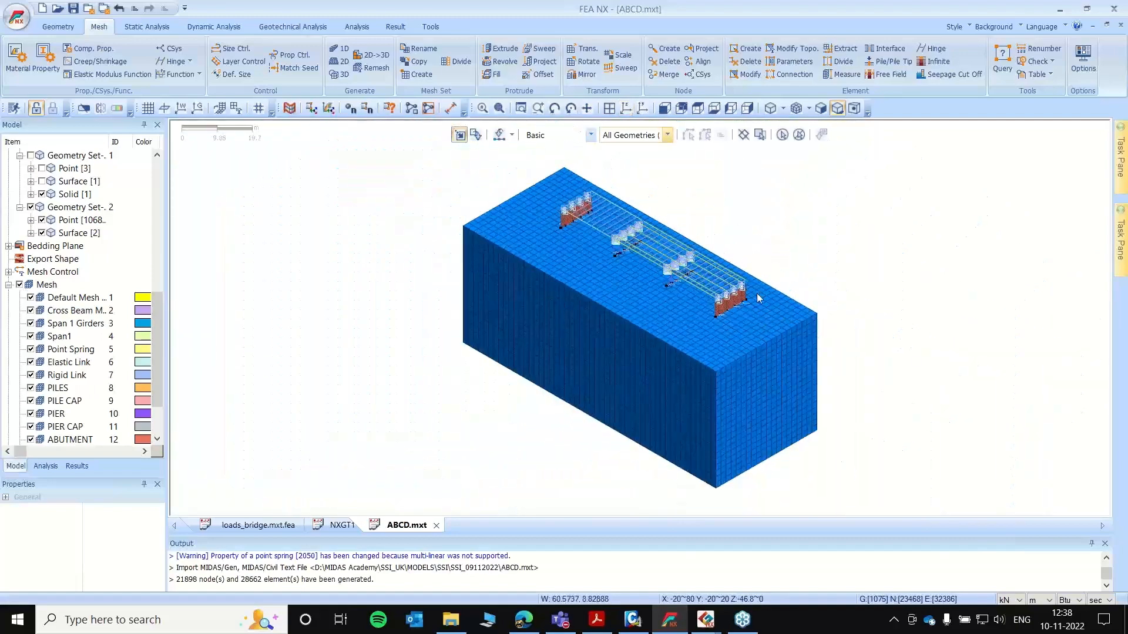
{"action": "mouse_move", "coordinate": [656, 234]}
{"action": "middle_mouse_down"}
{"action": "mouse_move", "coordinate": [572, 264]}
{"action": "mouse_move", "coordinate": [654, 238]}
{"action": "middle_mouse_up"}
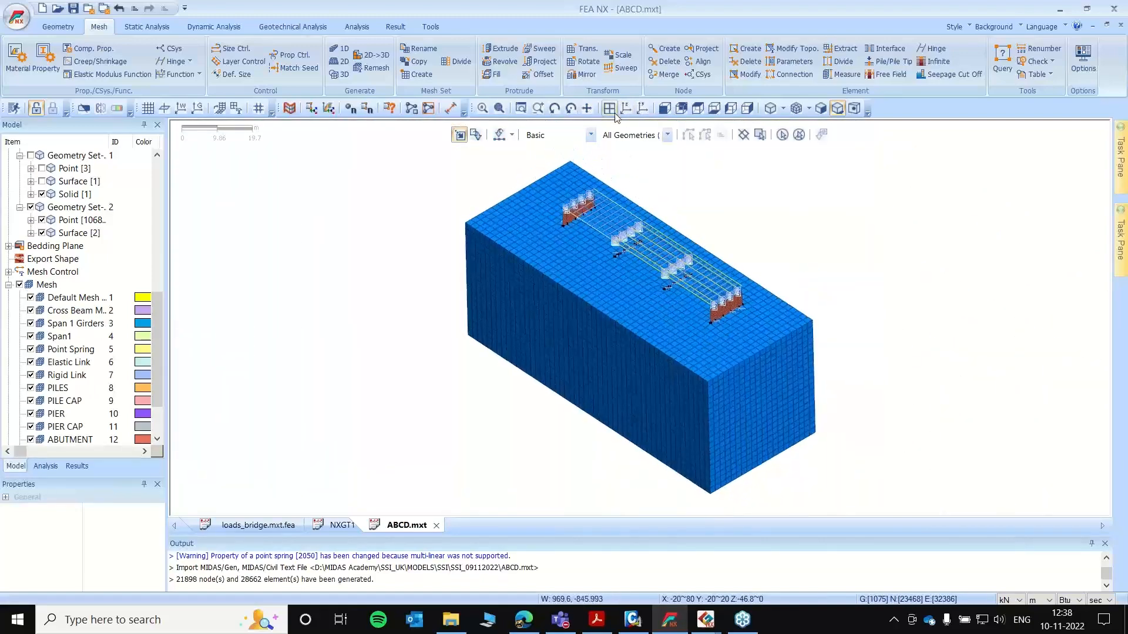
{"action": "left_click", "coordinate": [629, 114]}
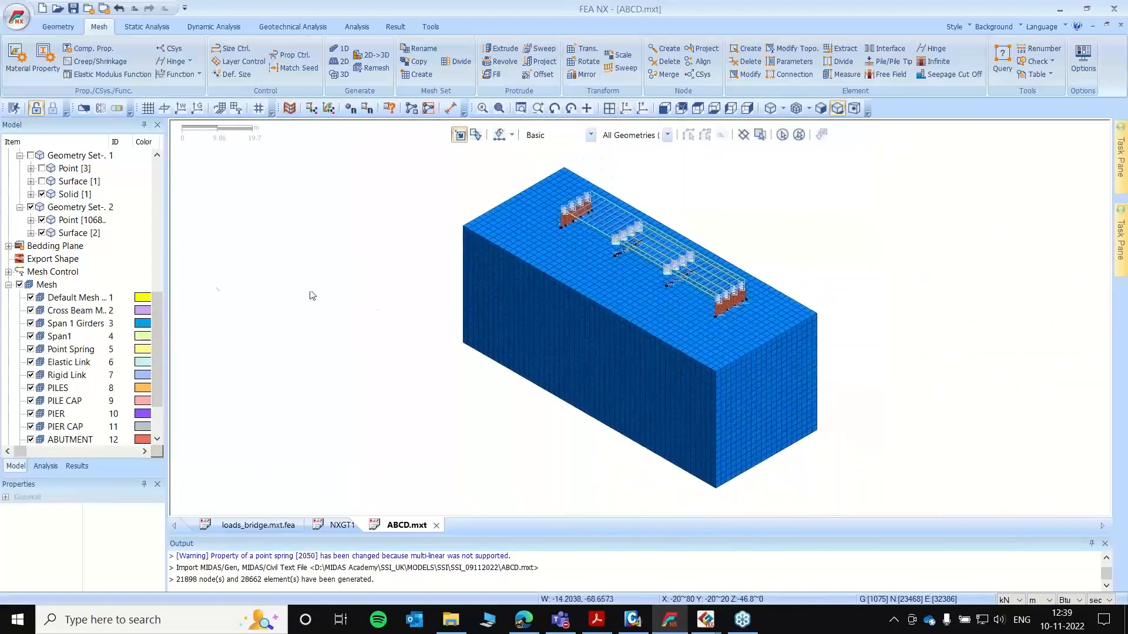
- Apply automatic boundary constraints to the model considering all mesh sets, and check them on the bottom and sides of the soil
{"action": "left_click", "coordinate": [46, 466]}
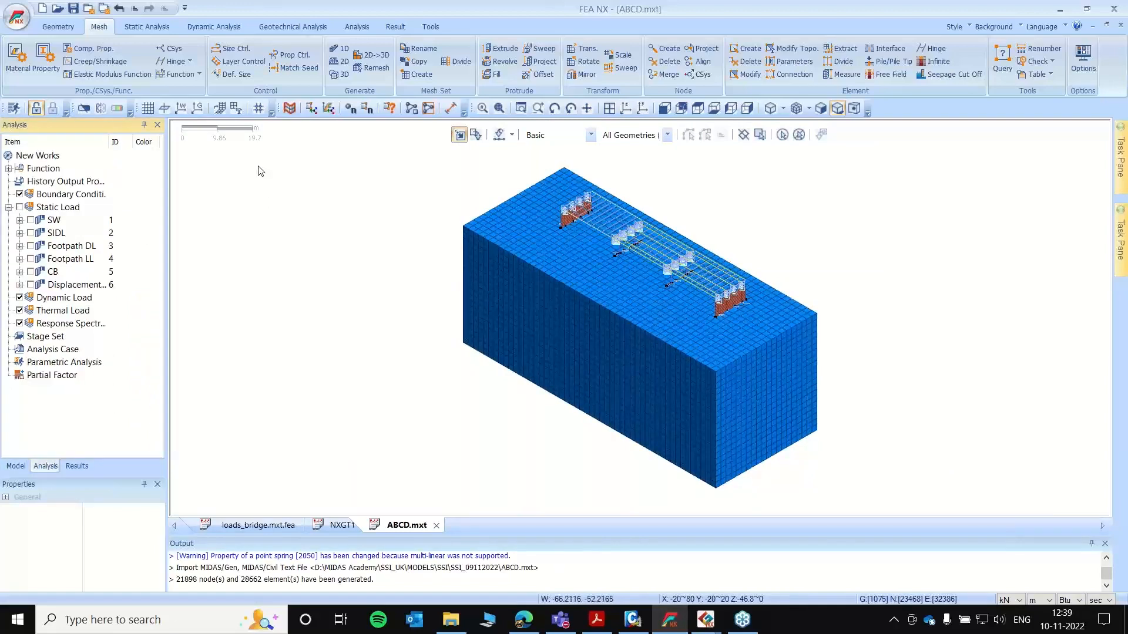
{"action": "left_click", "coordinate": [147, 27]}
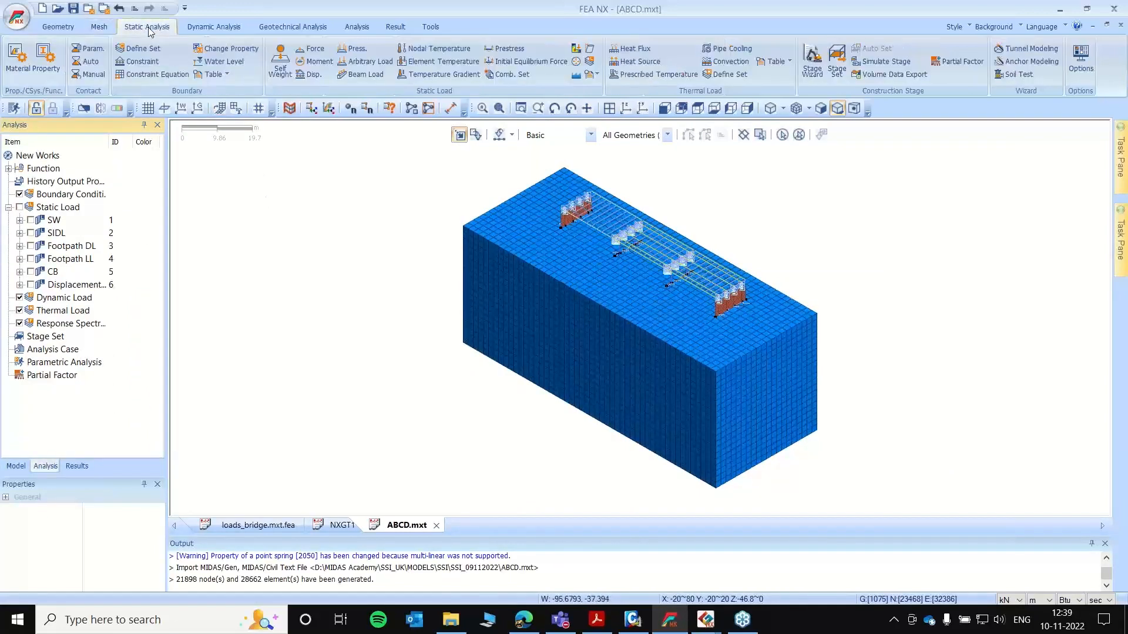
{"action": "left_click", "coordinate": [142, 62]}
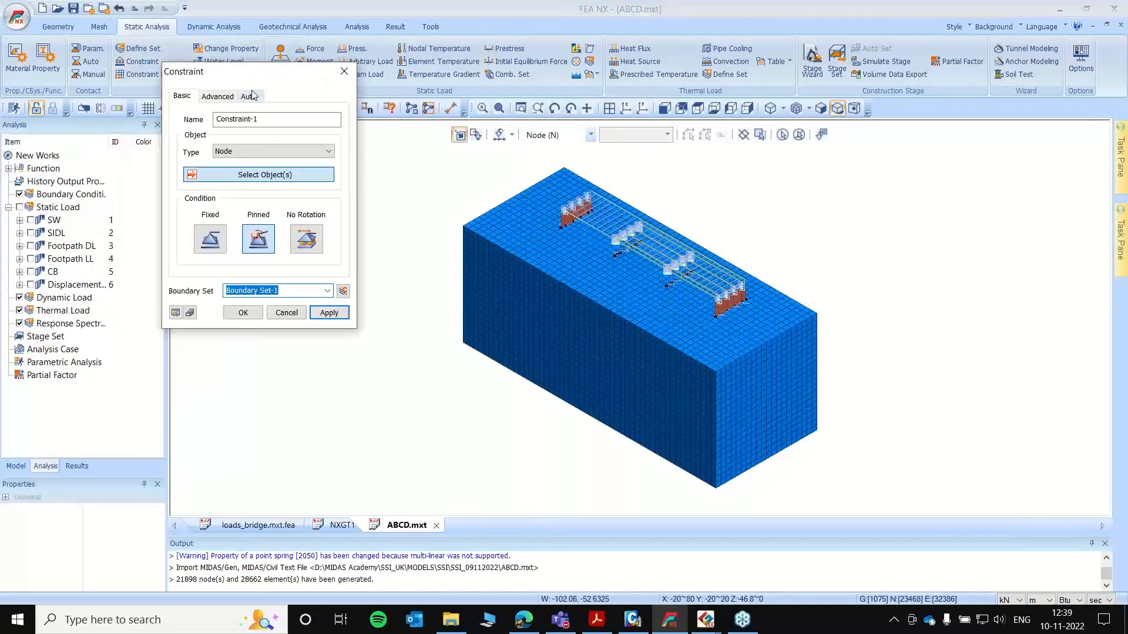
{"action": "left_click", "coordinate": [252, 95]}
{"action": "type", "text": "B"}
{"action": "left_click", "coordinate": [244, 222]}
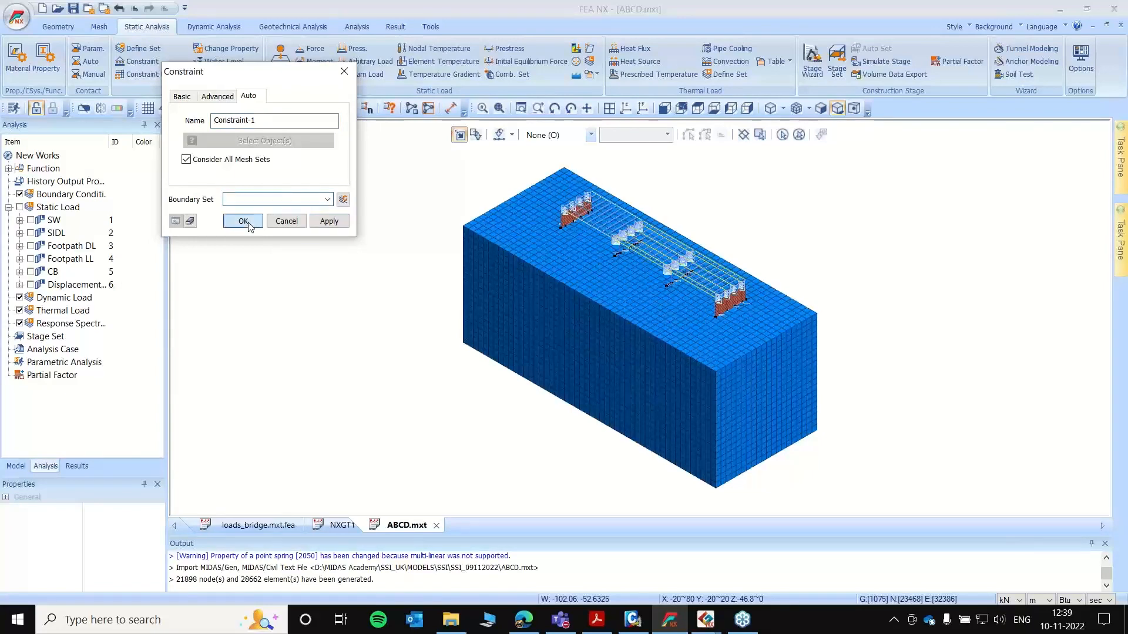
{"action": "middle_click_drag", "start_coordinate": [551, 336], "coordinate": [695, 269], "text": "ctrl"}
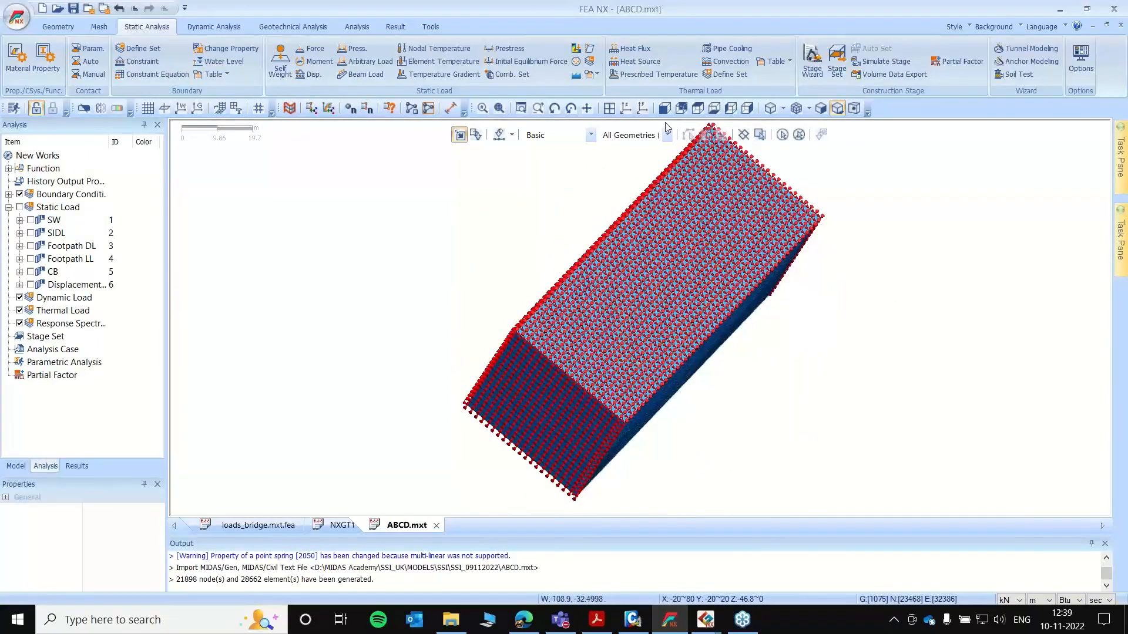
{"action": "left_click", "coordinate": [625, 110]}
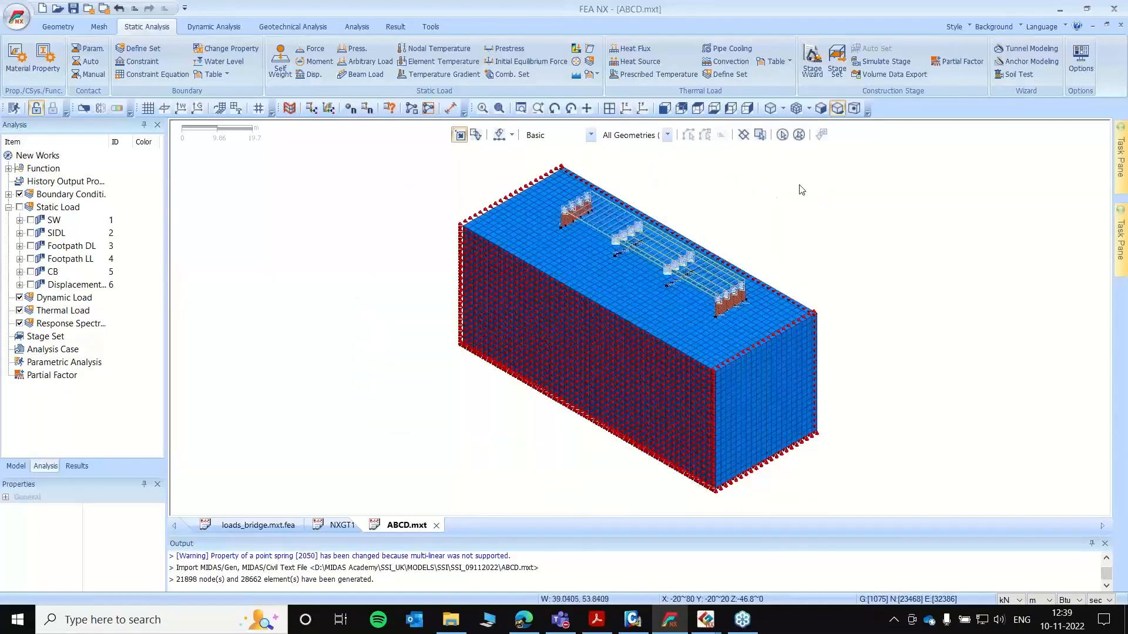
- Display the static load sets SW, SIDL, Footpath DL, Footpath LL and CB on the model
{"action": "scroll", "coordinate": [670, 216], "scroll_direction": "up", "scroll_amount": 3}
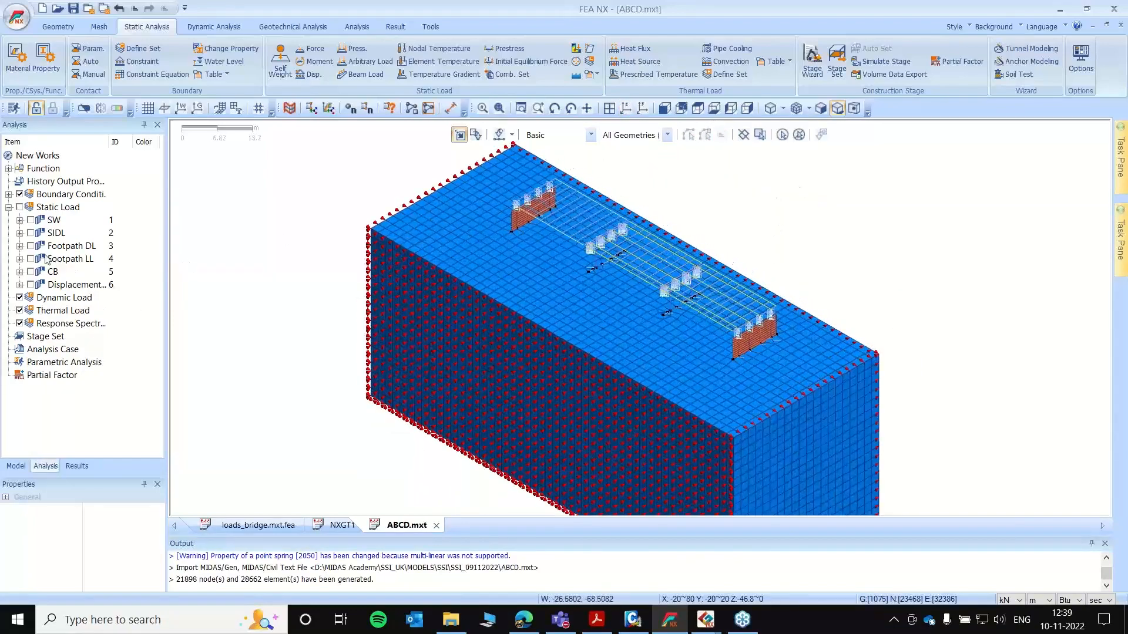
{"action": "left_click", "coordinate": [30, 220]}
{"action": "left_click", "coordinate": [31, 233]}
{"action": "left_click", "coordinate": [30, 245]}
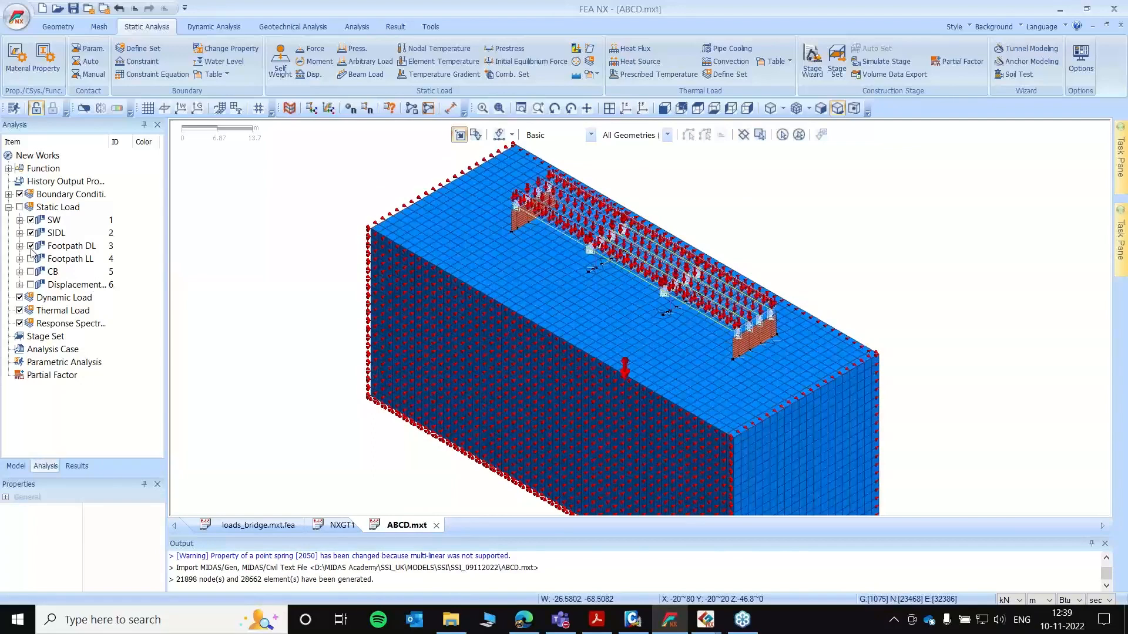
{"action": "left_click", "coordinate": [30, 259]}
{"action": "left_click", "coordinate": [30, 271]}
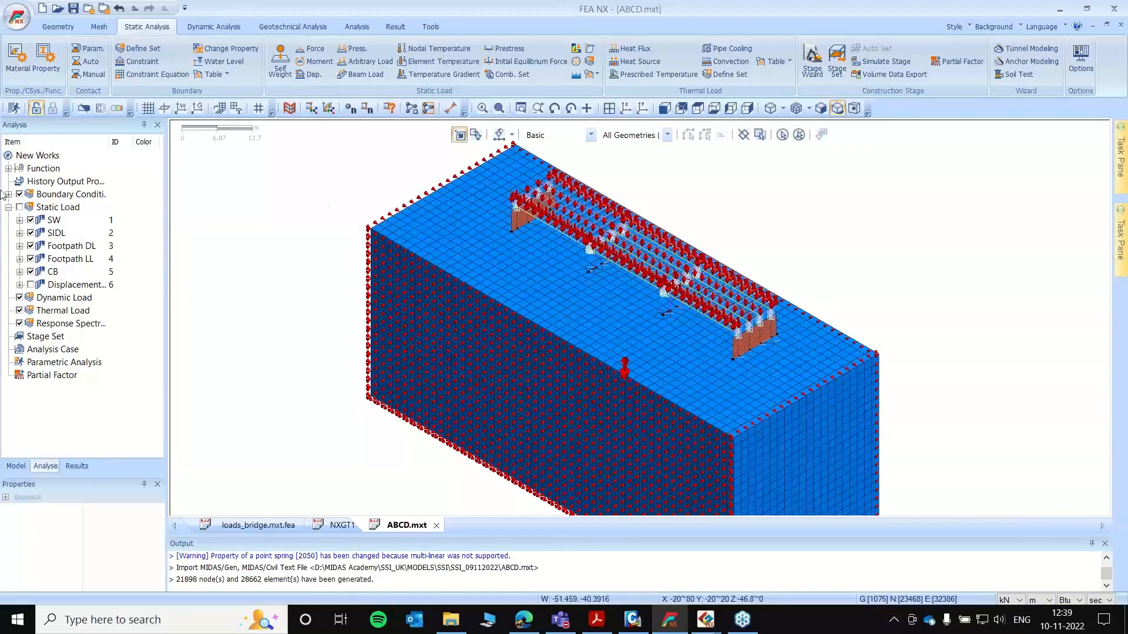
{"action": "scroll", "coordinate": [626, 326], "scroll_direction": "down", "scroll_amount": 3}
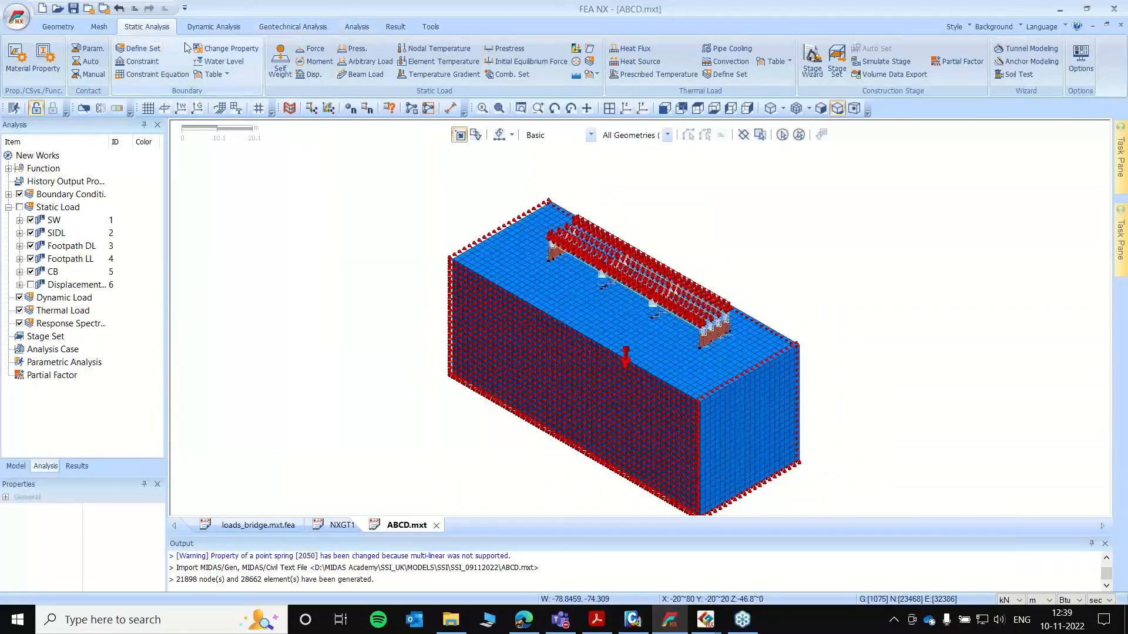
- Add a construction stage set named SSI with stage type Stress and select it in the list
{"action": "left_click", "coordinate": [837, 66]}
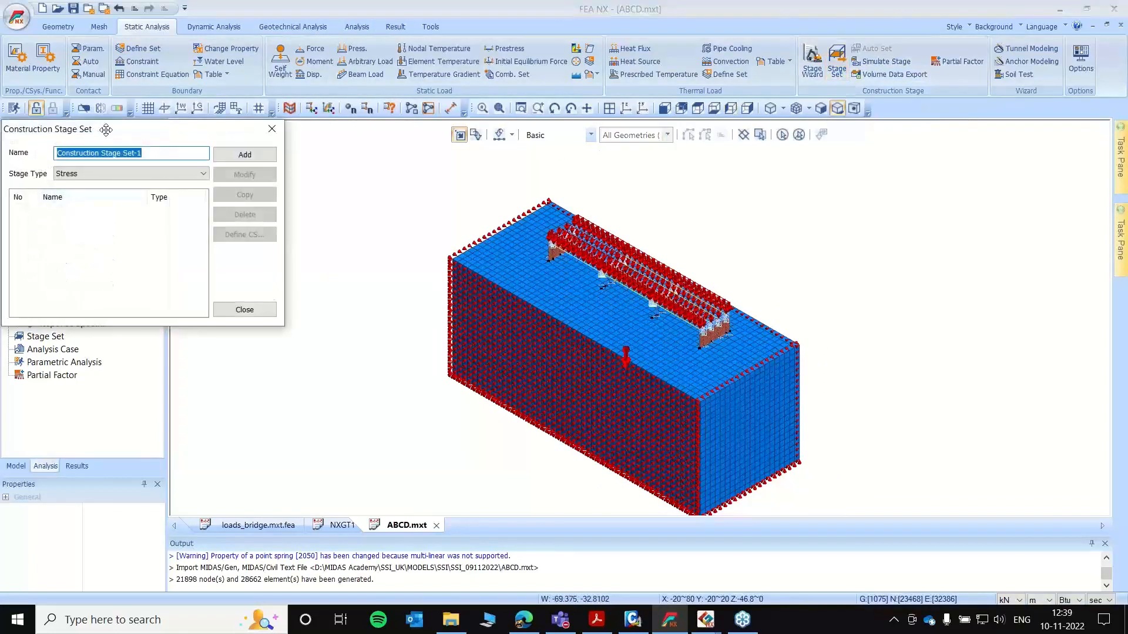
{"action": "double_click", "coordinate": [221, 88]}
{"action": "left_click_drag", "start_coordinate": [221, 88], "coordinate": [90, 84]}
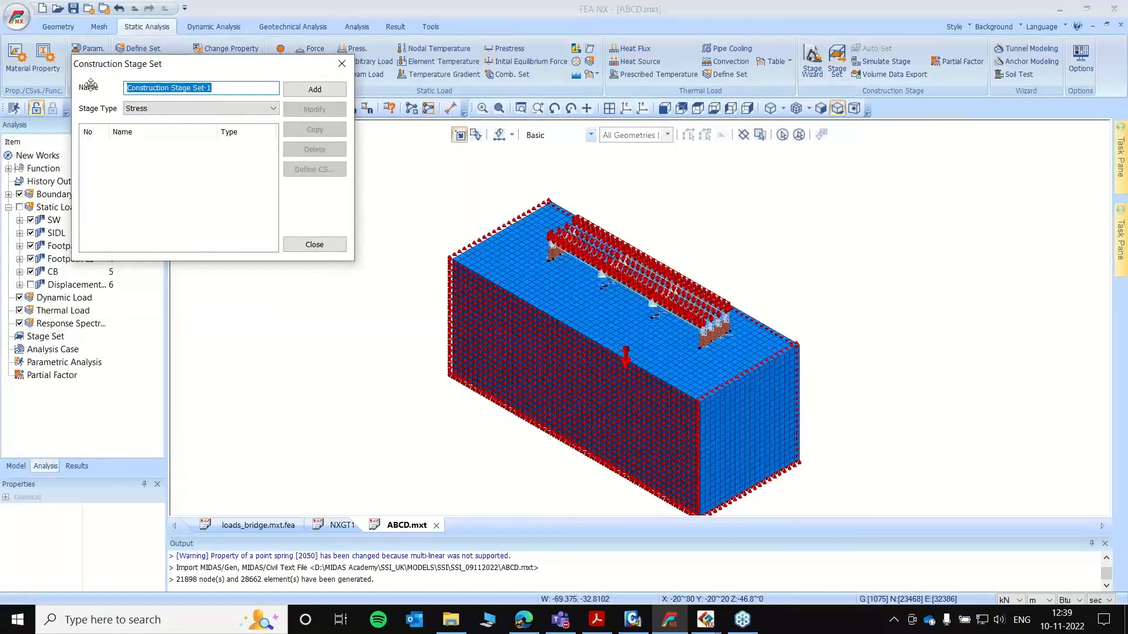
{"action": "type", "text": "SSI"}
{"action": "left_click_drag", "start_coordinate": [197, 69], "coordinate": [173, 46]}
{"action": "left_click", "coordinate": [290, 66]}
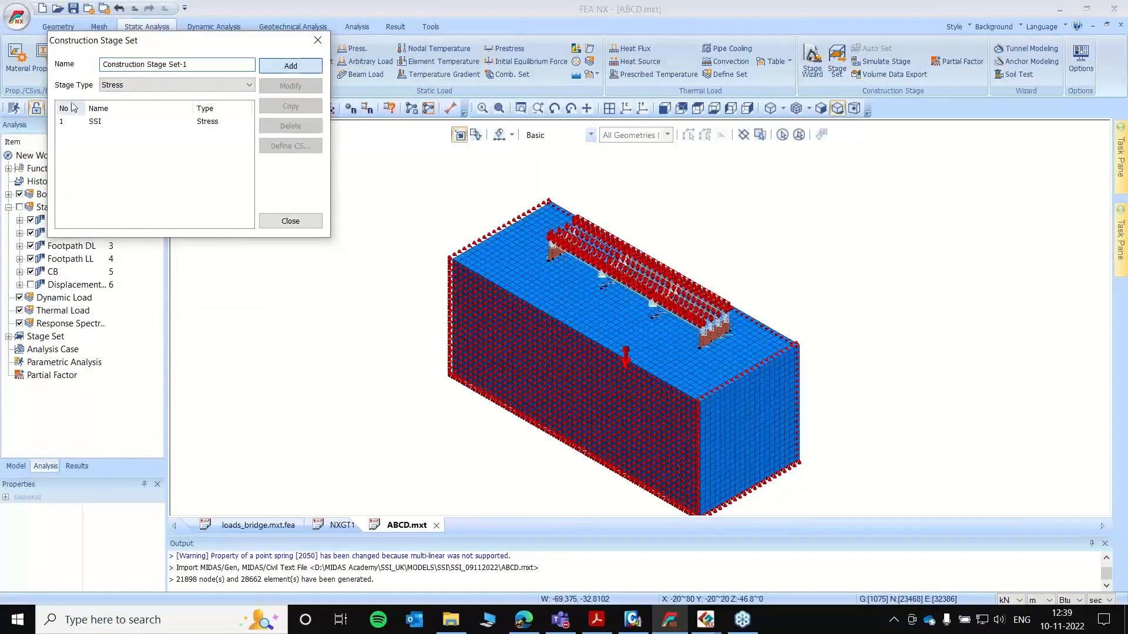
{"action": "left_click", "coordinate": [98, 122]}
{"action": "scroll", "coordinate": [767, 310], "scroll_direction": "down", "scroll_amount": 2}
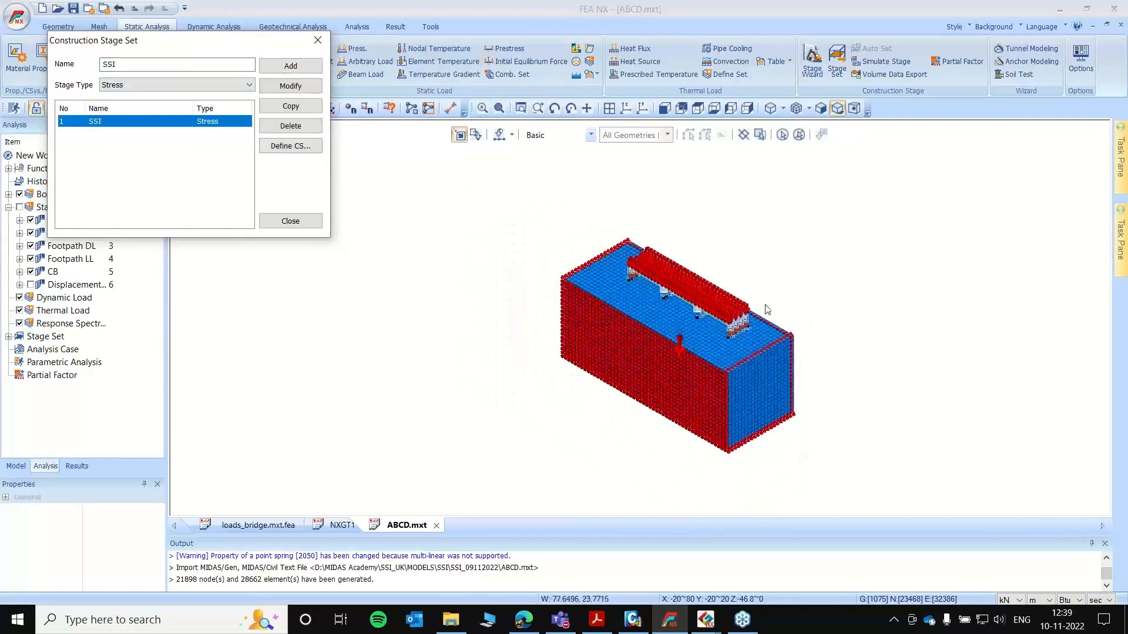
- Open the stage definition for the SSI construction stage set and keep the bridge and ground model in view beside it
{"action": "scroll", "coordinate": [605, 328], "scroll_direction": "up", "scroll_amount": 3}
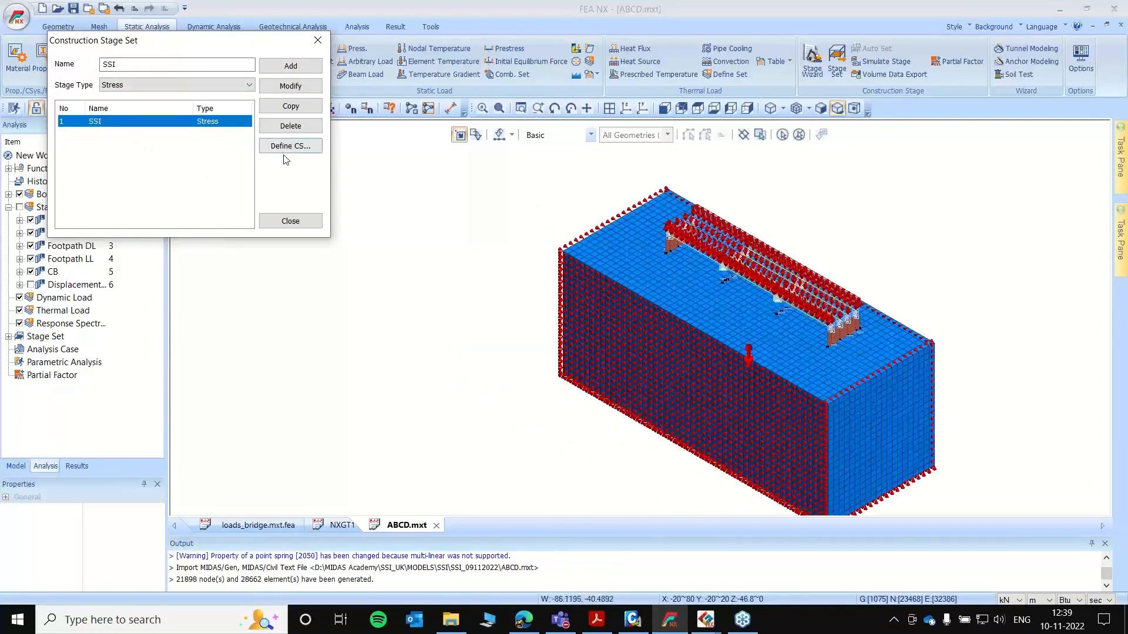
{"action": "left_click", "coordinate": [586, 108]}
{"action": "left_click_drag", "start_coordinate": [536, 245], "coordinate": [670, 236]}
{"action": "scroll", "coordinate": [911, 290], "scroll_direction": "up", "scroll_amount": 1}
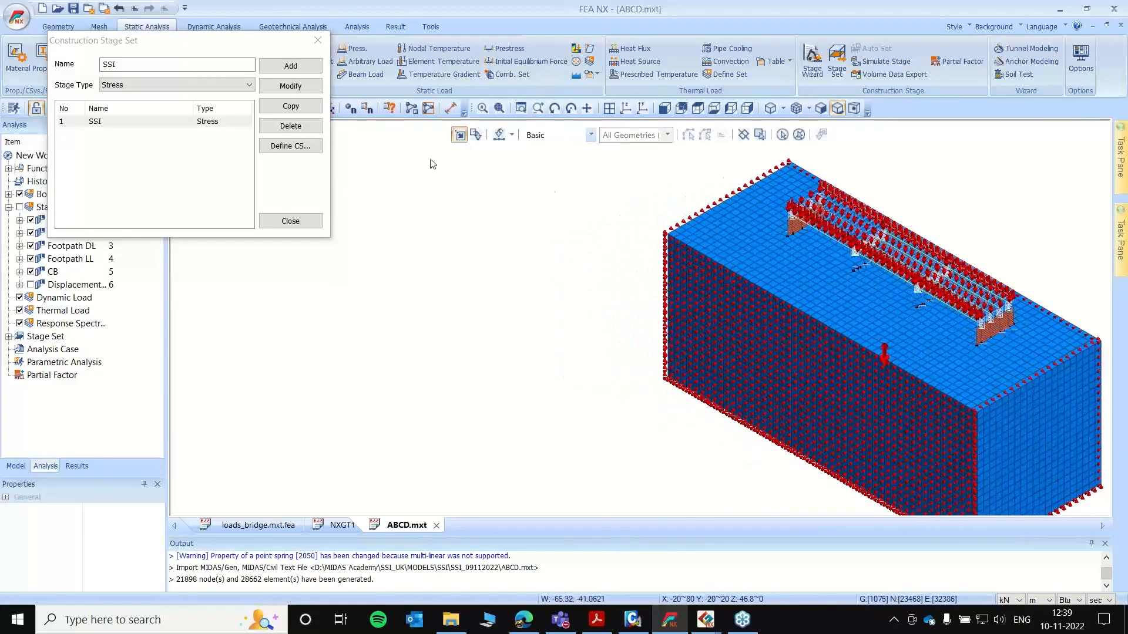
{"action": "left_click", "coordinate": [296, 146]}
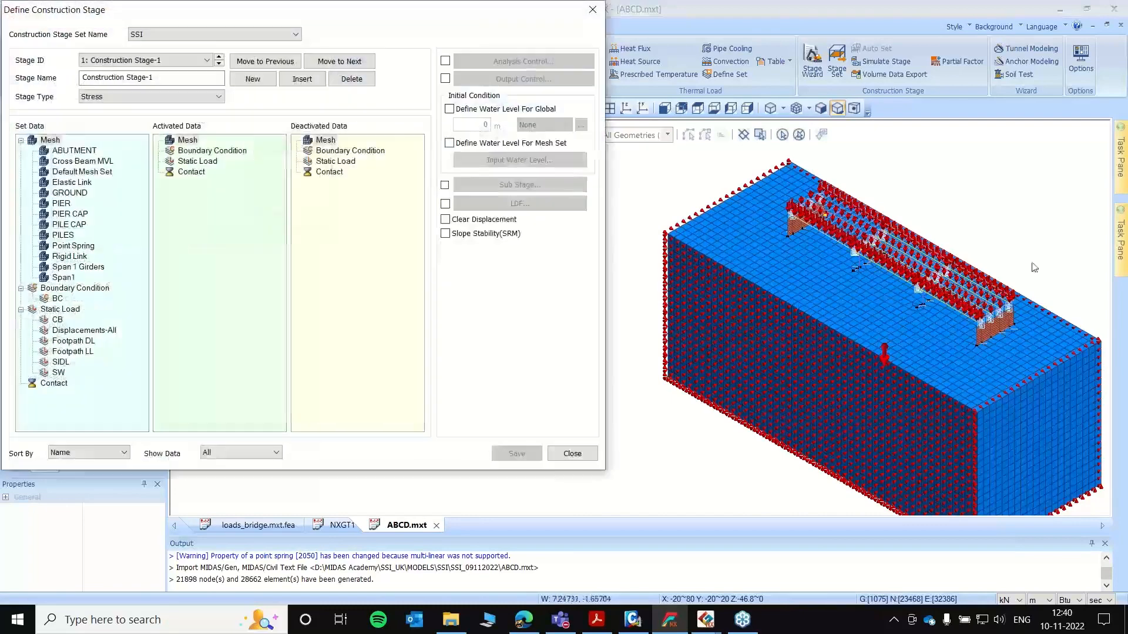
{"action": "left_click_drag", "start_coordinate": [461, 15], "coordinate": [468, 37]}
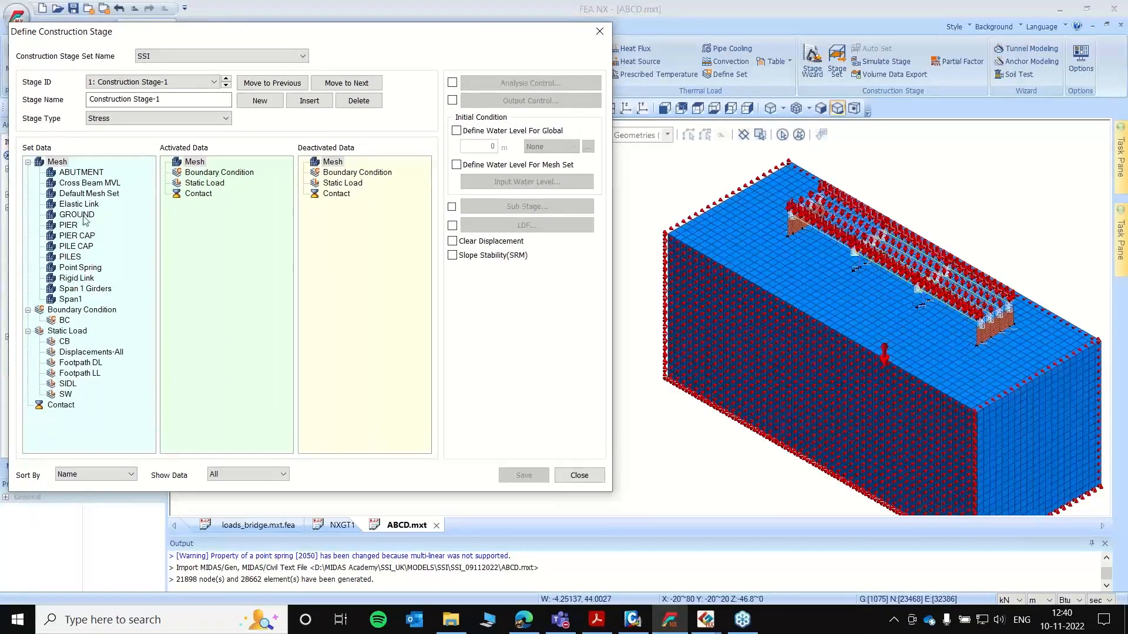
- Activate the GROUND mesh, BC boundary condition and SW static load in the first stage, and show only activated data
{"action": "left_click_drag", "start_coordinate": [88, 215], "coordinate": [227, 217]}
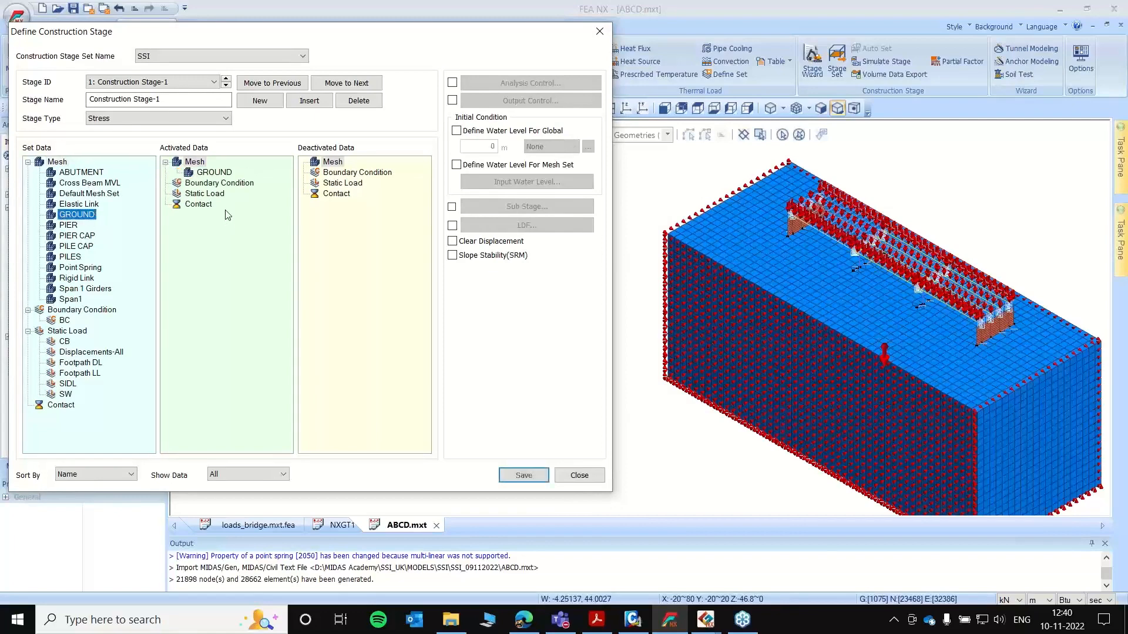
{"action": "left_click_drag", "start_coordinate": [65, 322], "coordinate": [242, 307]}
{"action": "left_click_drag", "start_coordinate": [66, 398], "coordinate": [240, 338]}
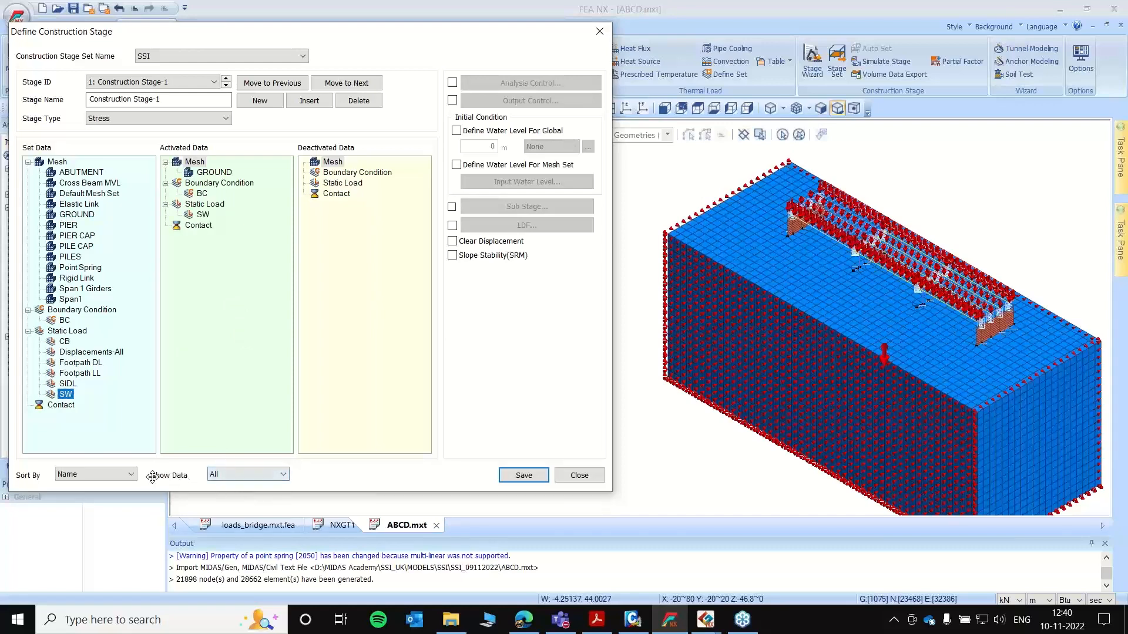
{"action": "left_click", "coordinate": [247, 475]}
{"action": "left_click", "coordinate": [225, 498]}
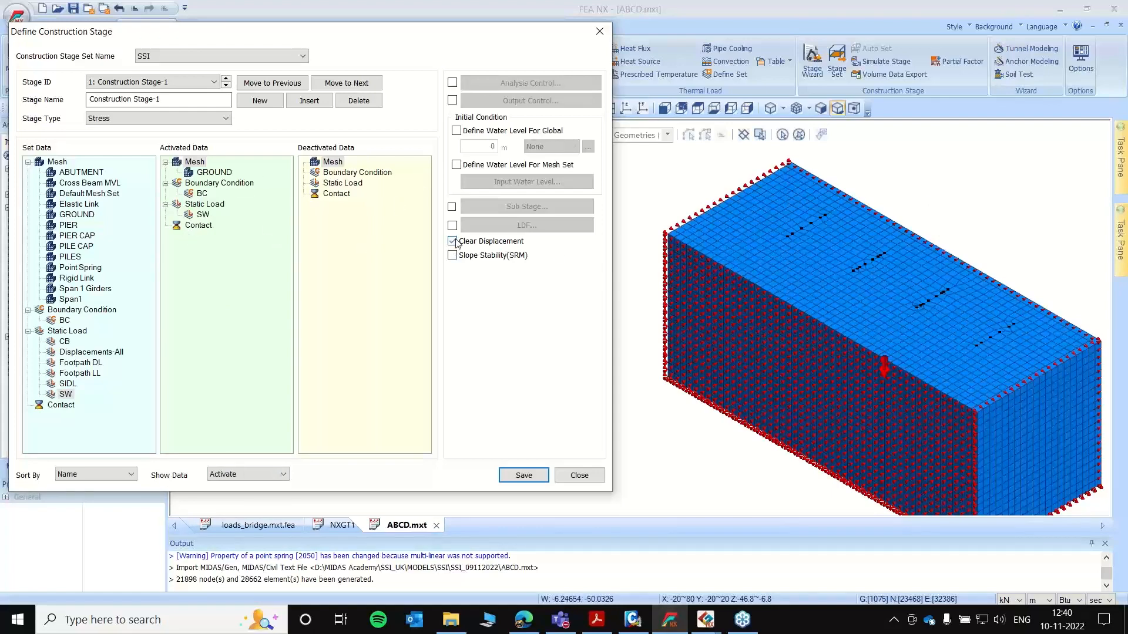
- Set the first stage's global water level to -9 m with Clear Displacement enabled, name it IN SITU and save it
{"action": "left_click", "coordinate": [457, 133]}
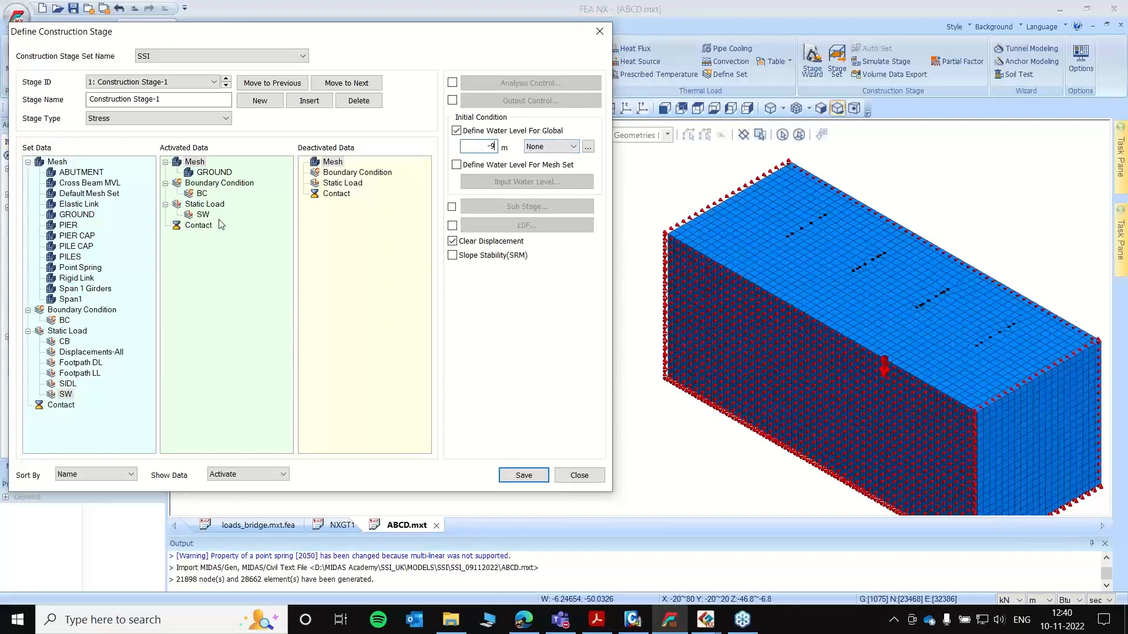
{"action": "left_click", "coordinate": [524, 475]}
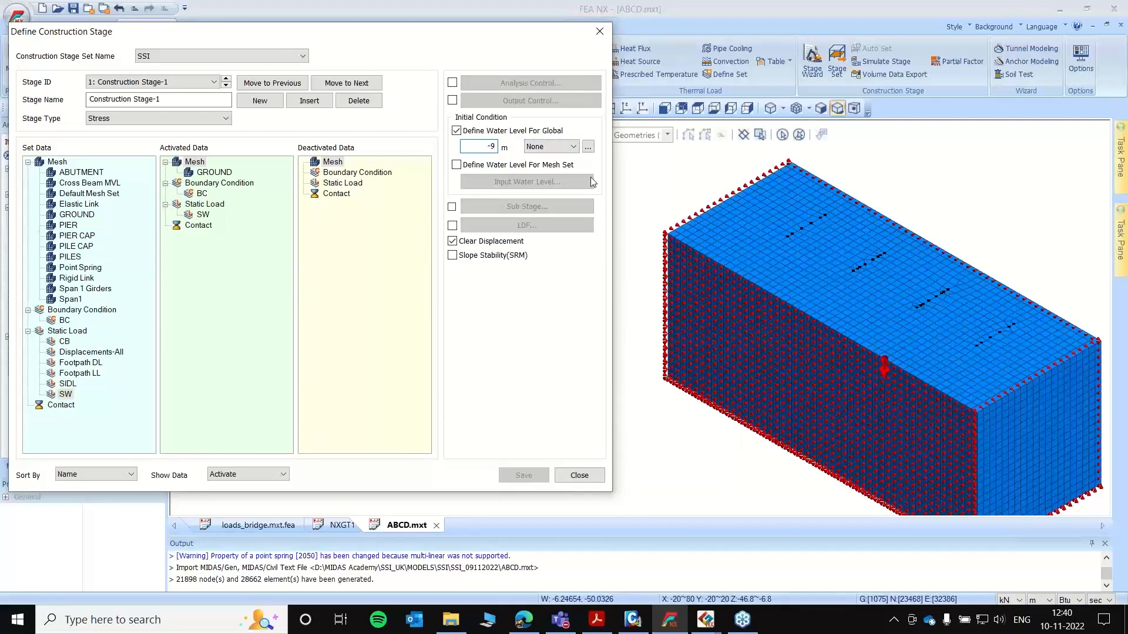
{"action": "left_click", "coordinate": [251, 106]}
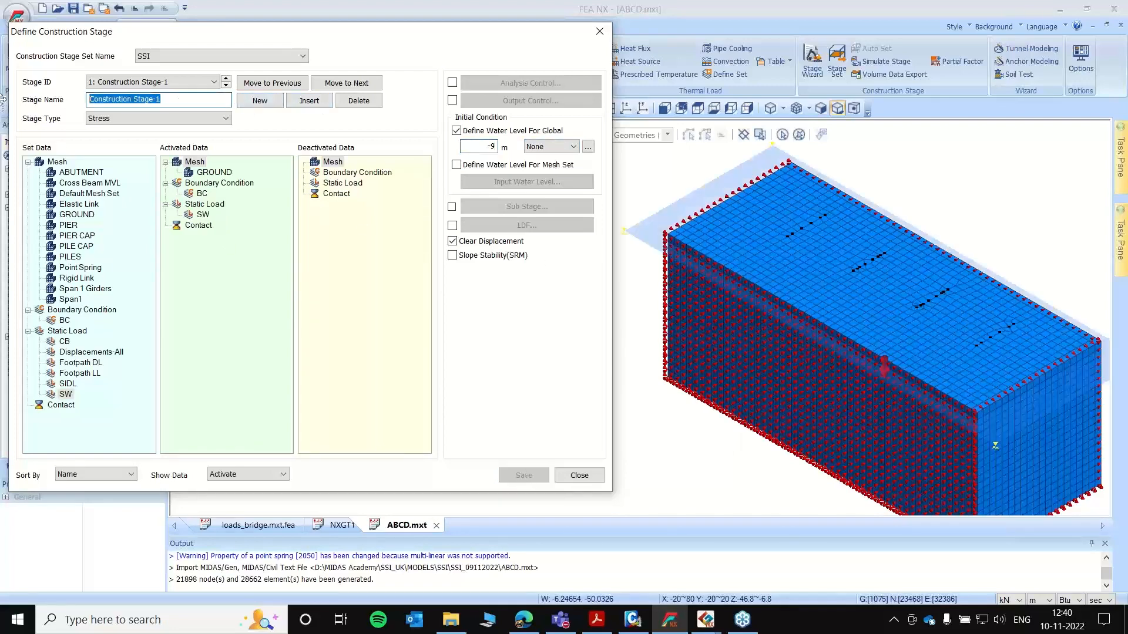
{"action": "type", "text": "IN SITU"}
{"action": "left_click", "coordinate": [524, 476]}
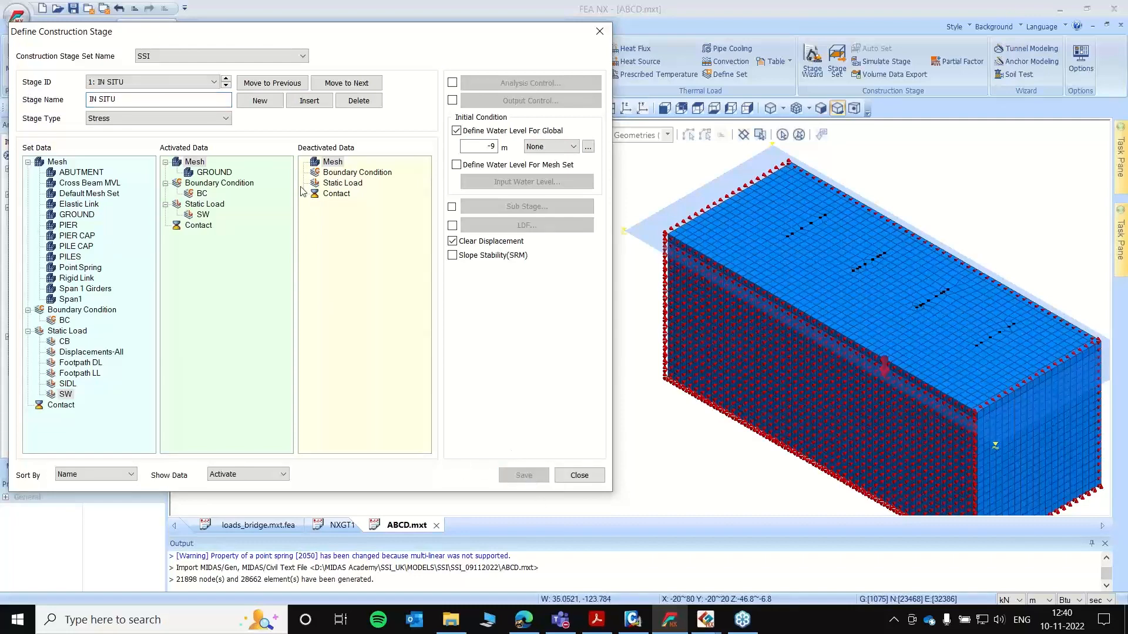
- Create and save a stage named FOUNDATION that activates the PIER CAP, PIER, PILE CAP, PILES and ABUTMENT meshes
{"action": "left_click", "coordinate": [260, 100]}
{"action": "left_click", "coordinate": [123, 98]}
{"action": "type", "text": "FOUNDATION"}
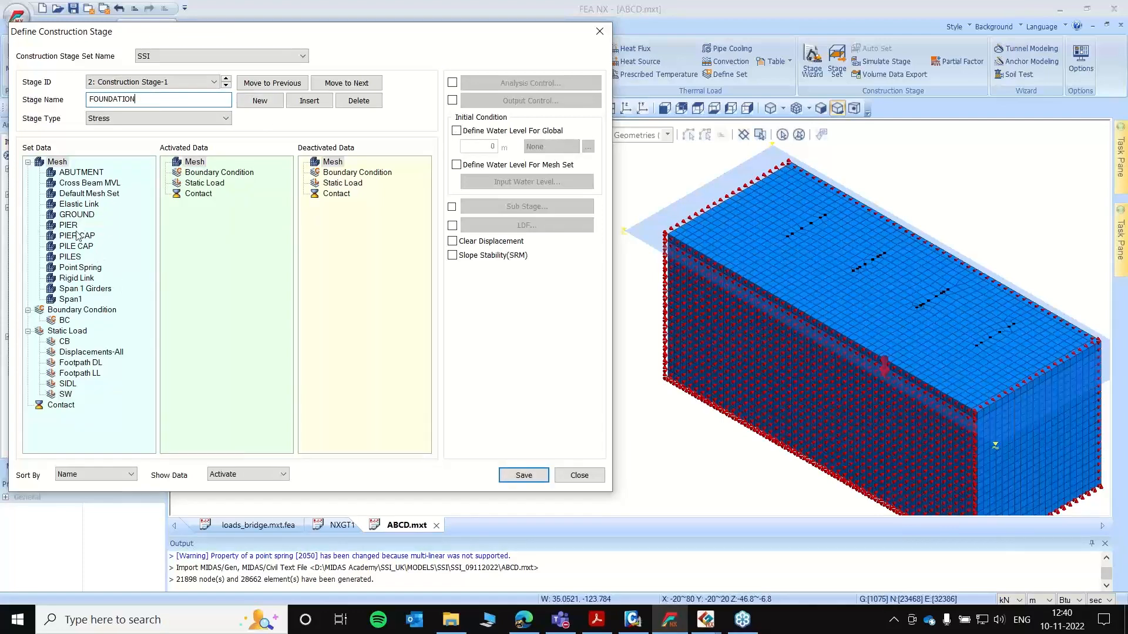
{"action": "left_click_drag", "start_coordinate": [78, 235], "coordinate": [188, 241]}
{"action": "left_click_drag", "start_coordinate": [69, 226], "coordinate": [194, 238]}
{"action": "left_click_drag", "start_coordinate": [76, 246], "coordinate": [198, 250]}
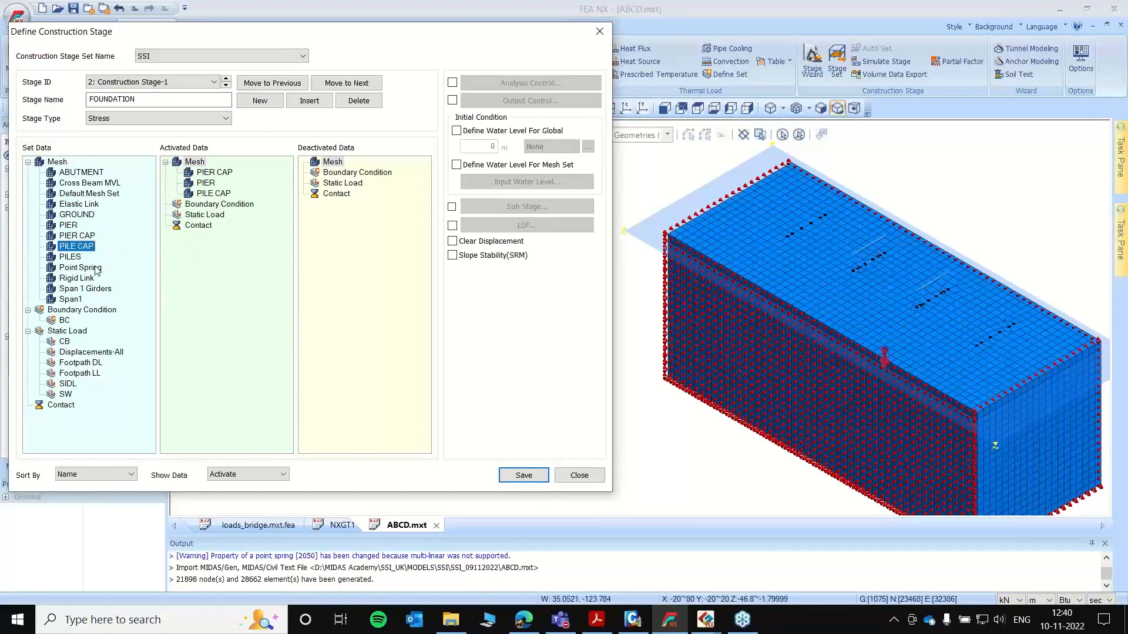
{"action": "left_click_drag", "start_coordinate": [71, 256], "coordinate": [213, 259]}
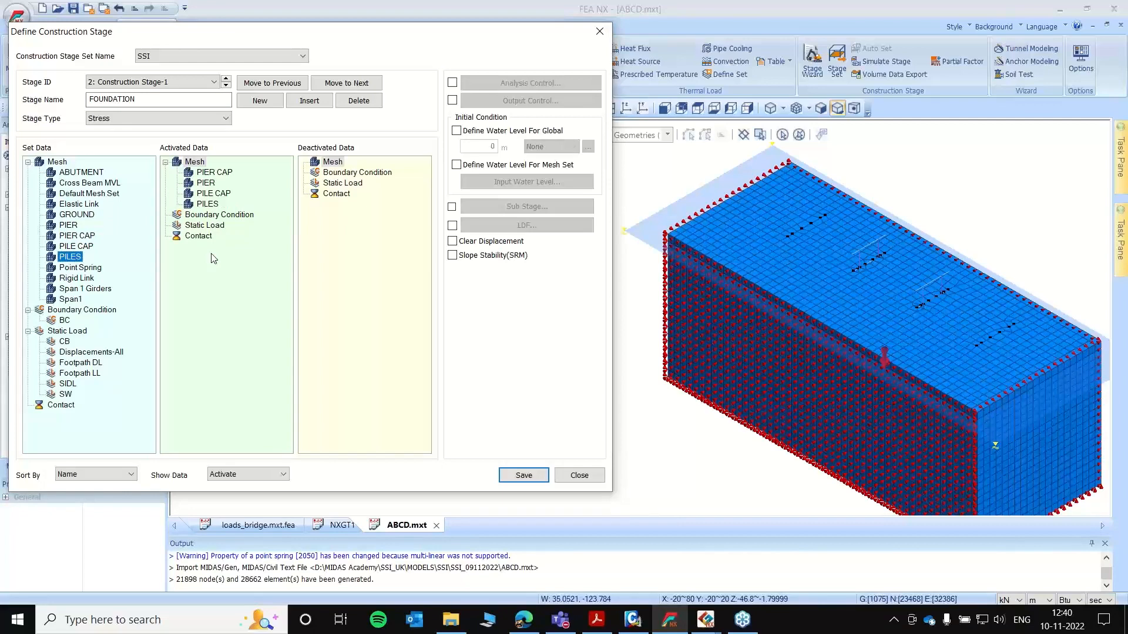
{"action": "left_click_drag", "start_coordinate": [81, 172], "coordinate": [247, 226]}
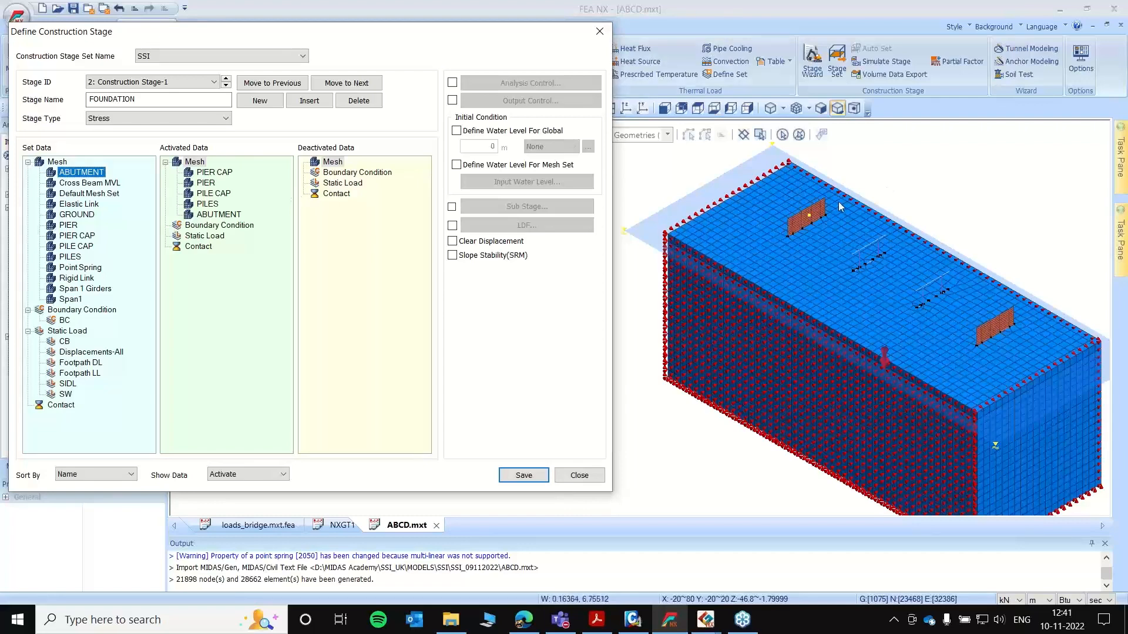
{"action": "scroll", "coordinate": [1048, 275], "scroll_direction": "up", "scroll_amount": 1}
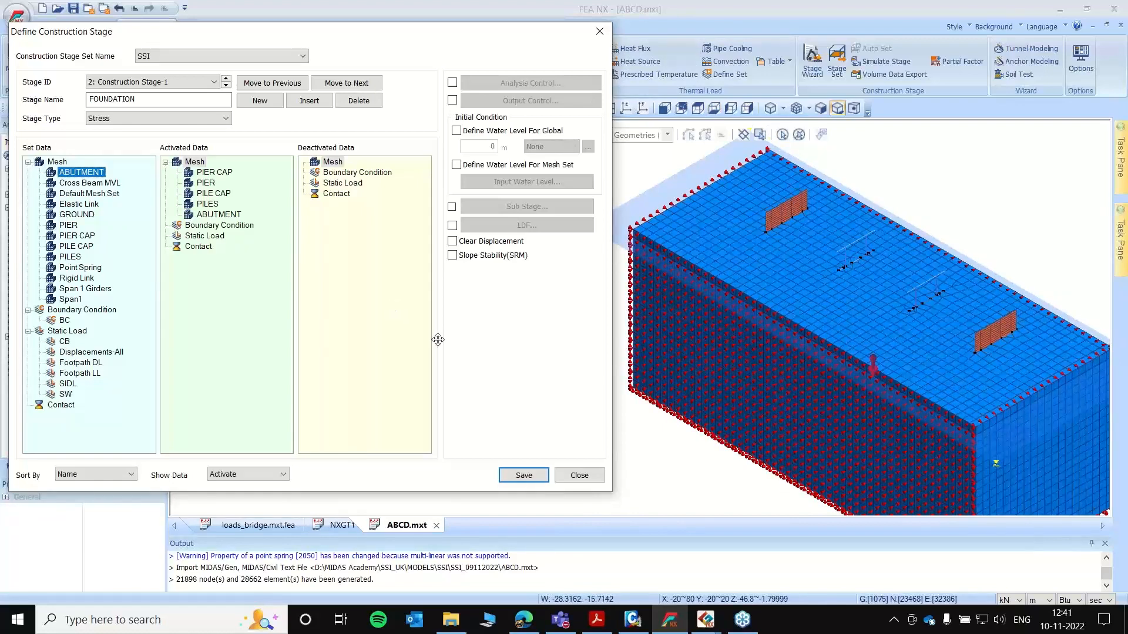
{"action": "left_click", "coordinate": [520, 476]}
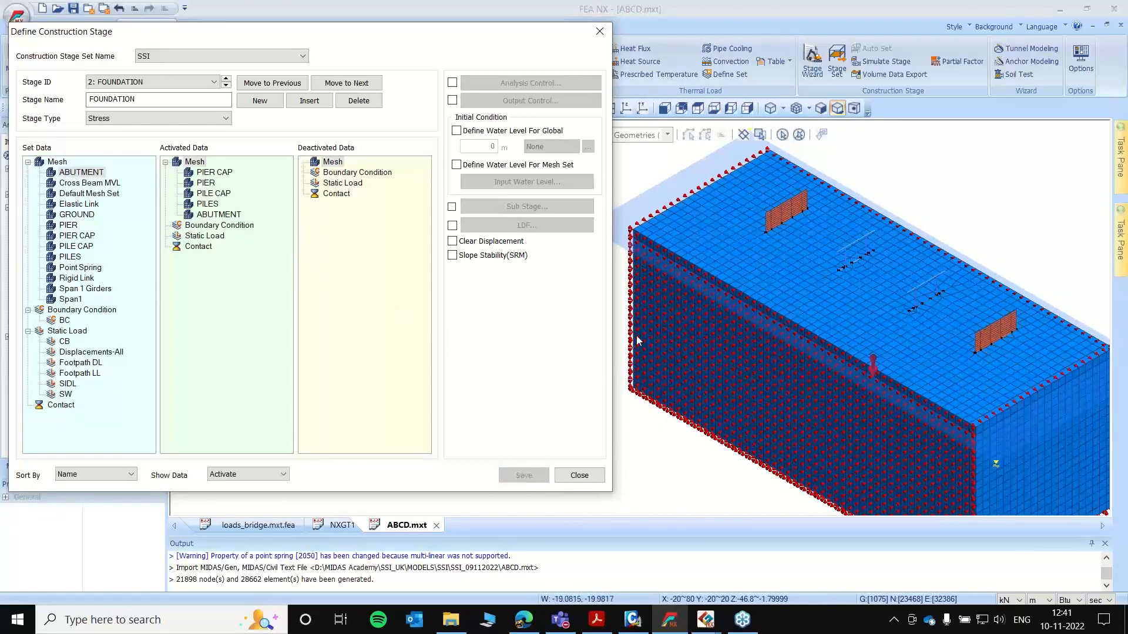
- Create and save a stage named DECK that activates the Cross Beam MVL, Span 1 Girders, Span1 and Default Mesh Set meshes
{"action": "left_click", "coordinate": [259, 100]}
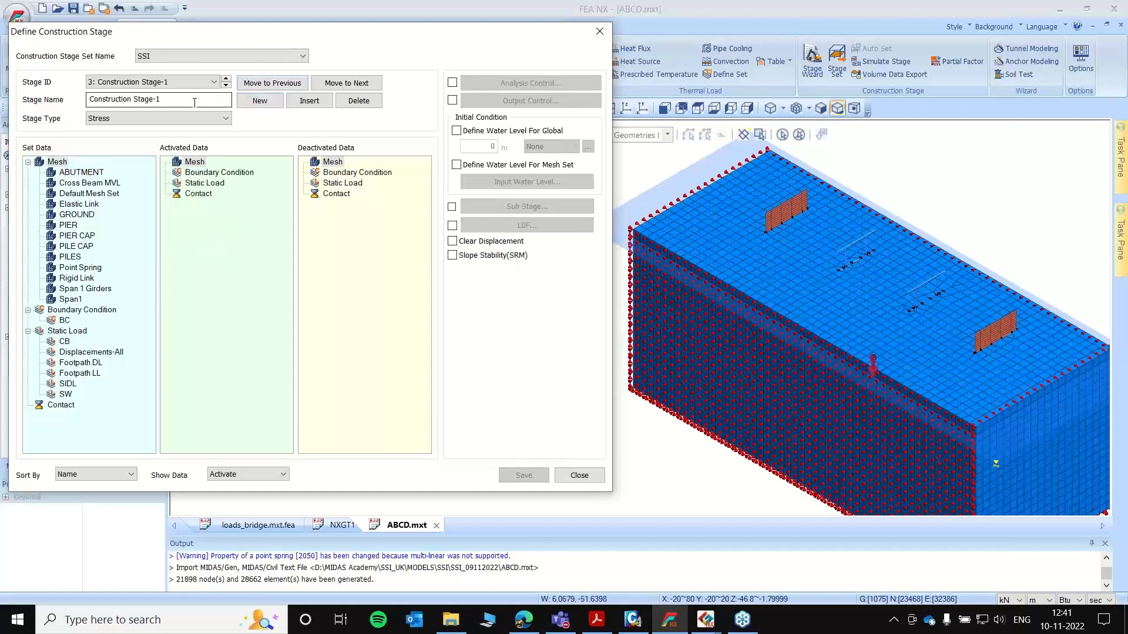
{"action": "type", "text": "DECK"}
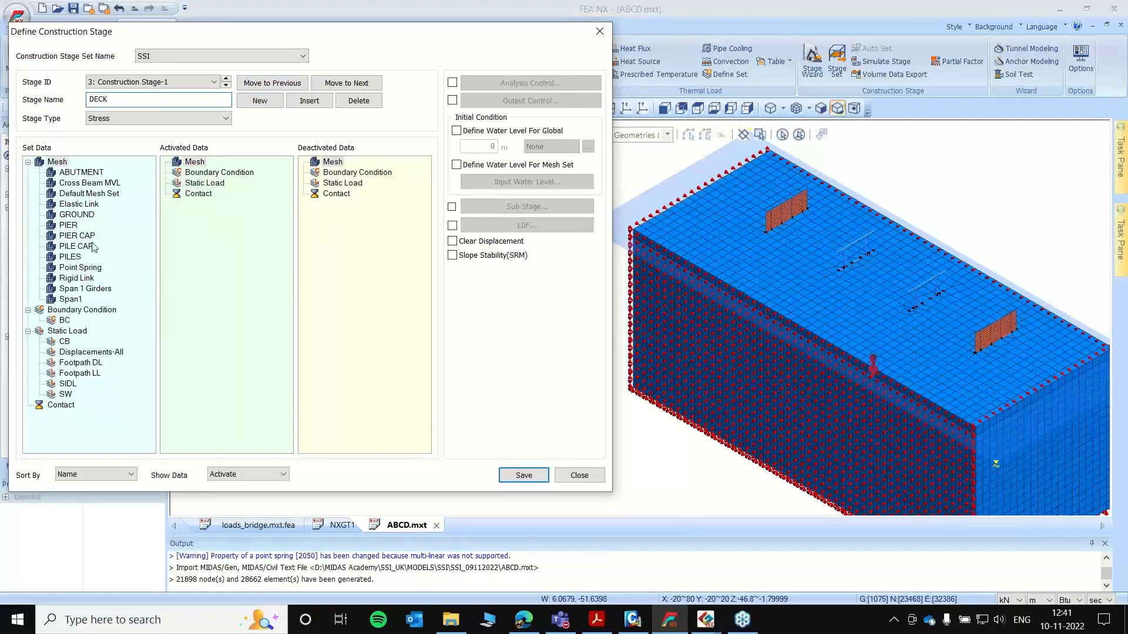
{"action": "left_click_drag", "start_coordinate": [110, 183], "coordinate": [246, 229]}
{"action": "left_click", "coordinate": [97, 205]}
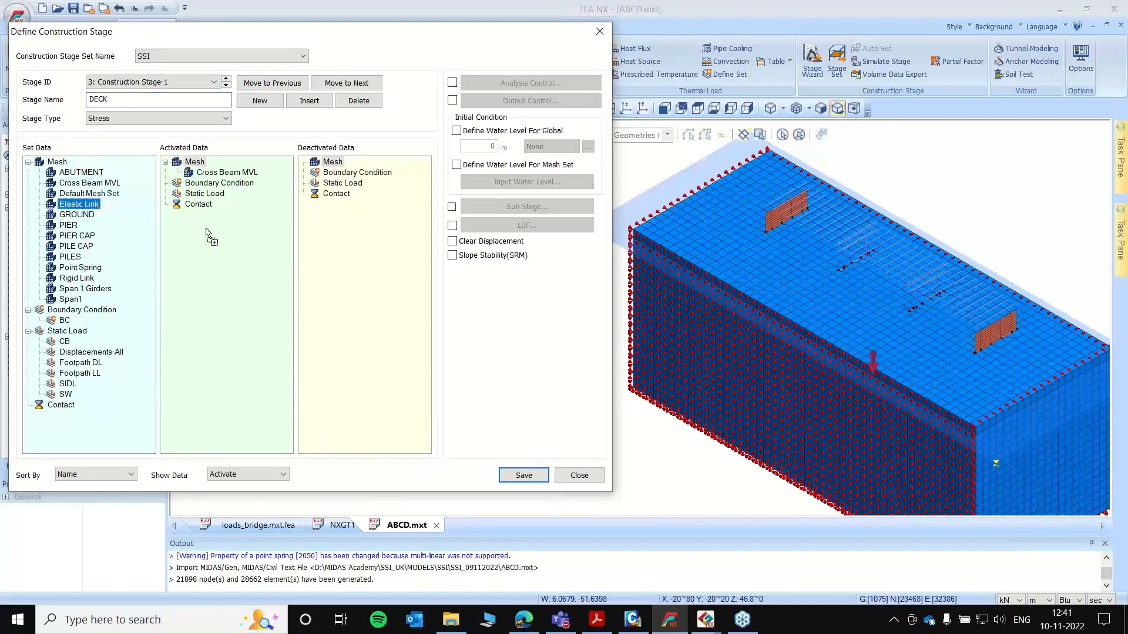
{"action": "left_click_drag", "start_coordinate": [87, 288], "coordinate": [210, 280]}
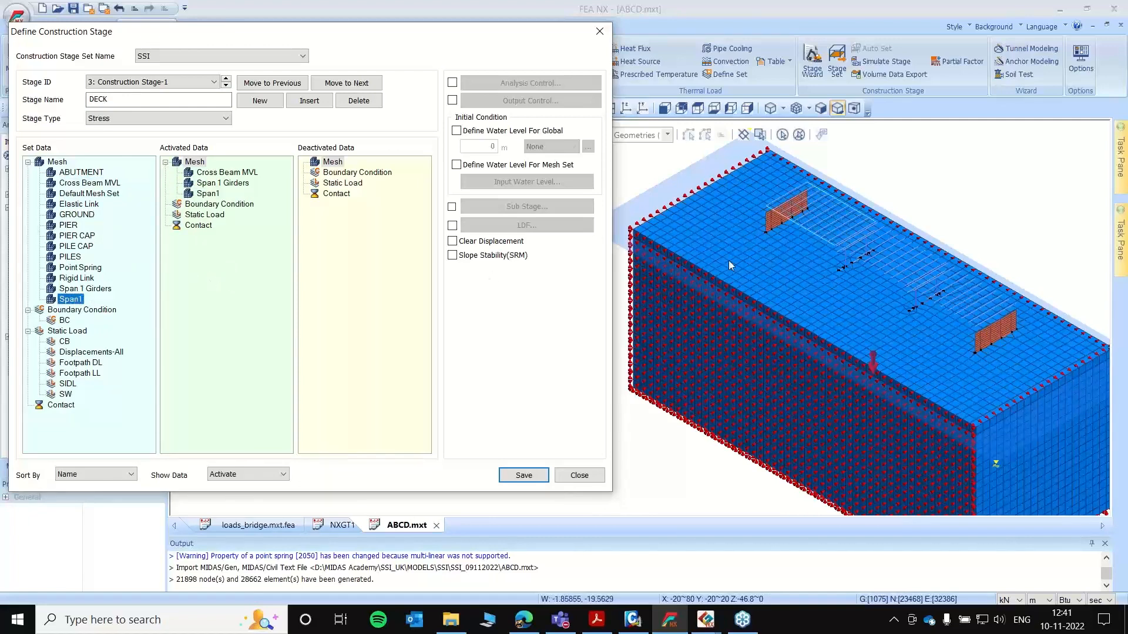
{"action": "left_click_drag", "start_coordinate": [75, 288], "coordinate": [219, 273]}
{"action": "scroll", "coordinate": [1051, 323], "scroll_direction": "up", "scroll_amount": 5}
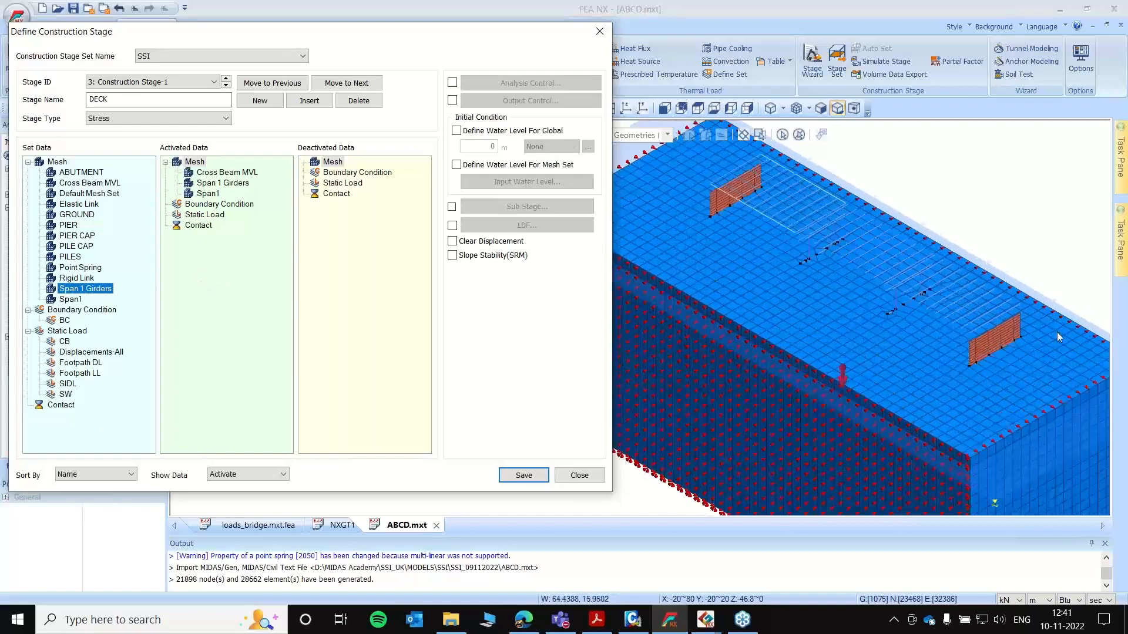
{"action": "scroll", "coordinate": [1044, 310], "scroll_direction": "down", "scroll_amount": 1}
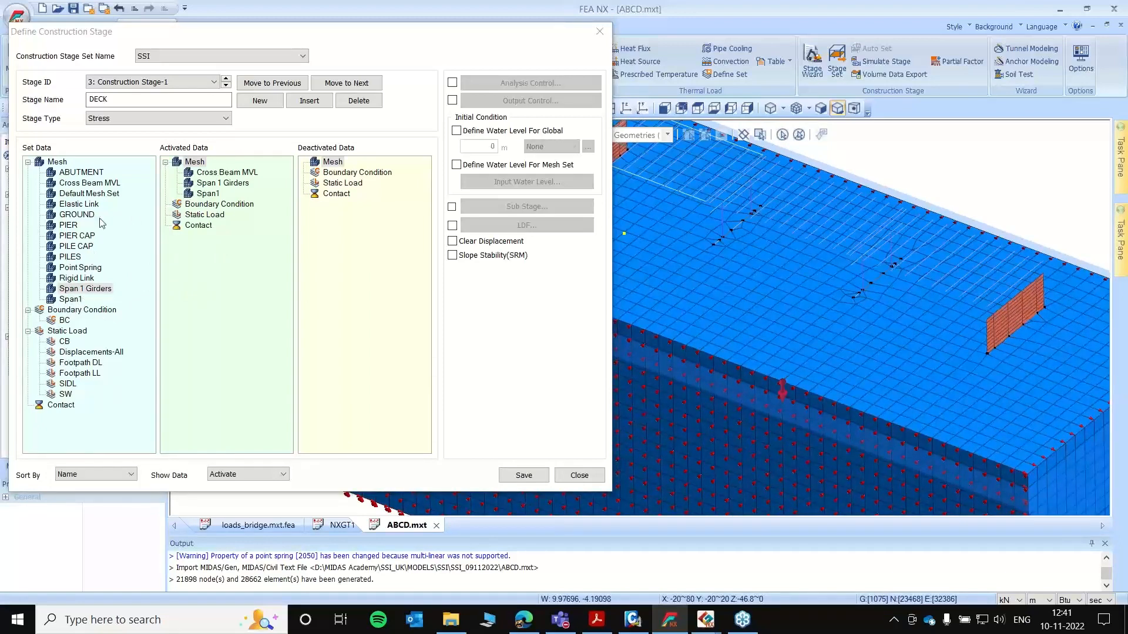
{"action": "left_click_drag", "start_coordinate": [99, 198], "coordinate": [227, 264]}
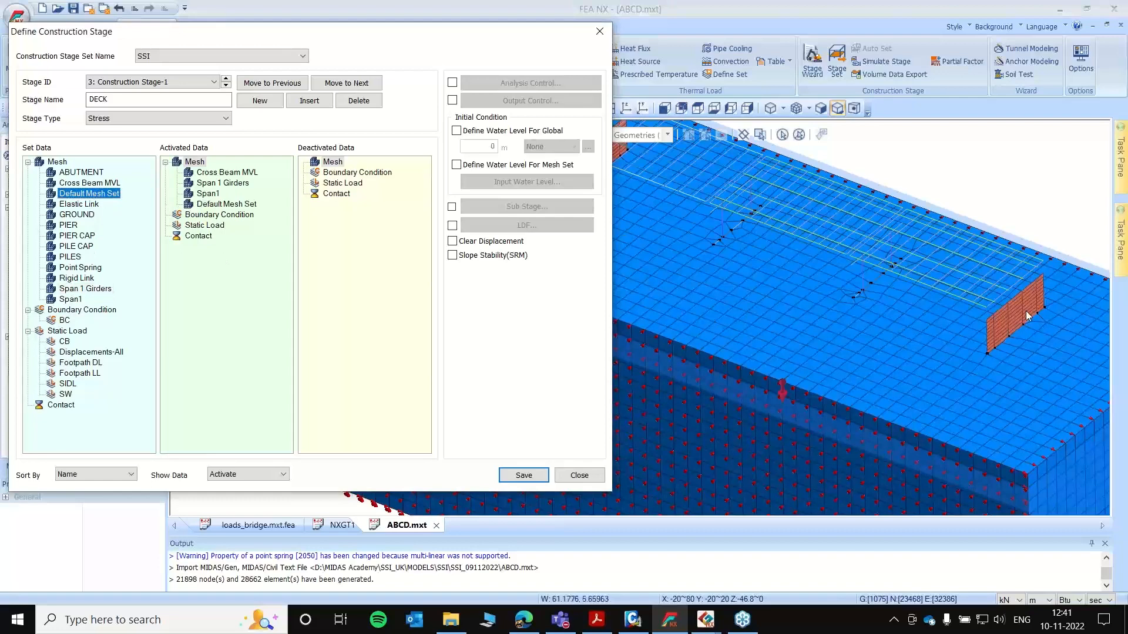
{"action": "left_click", "coordinate": [522, 476]}
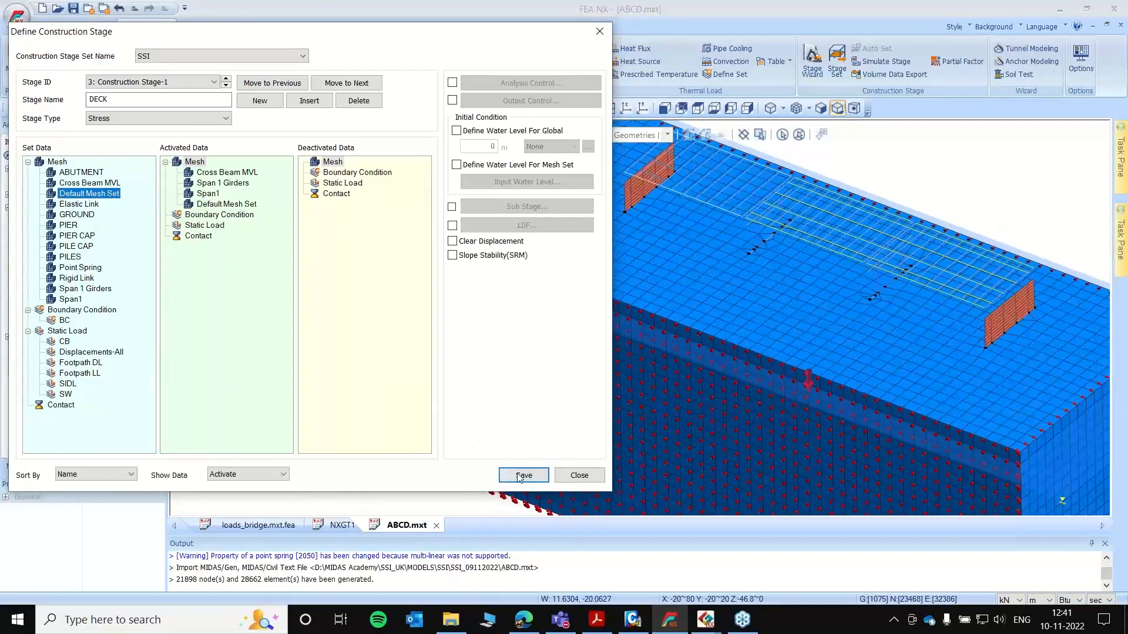
- Add the Elastic Link and Rigid Link meshes to the activated data of the FOUNDATION stage and save it
{"action": "left_click", "coordinate": [226, 85]}
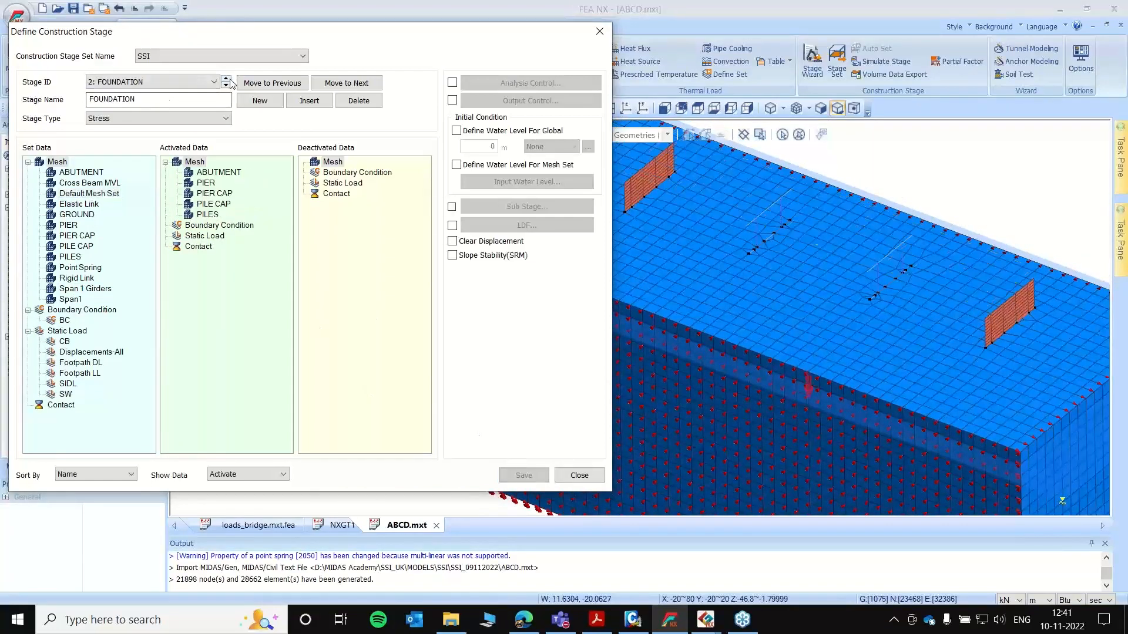
{"action": "left_click_drag", "start_coordinate": [82, 204], "coordinate": [250, 267]}
{"action": "left_click_drag", "start_coordinate": [86, 277], "coordinate": [210, 289]}
{"action": "left_click", "coordinate": [524, 476]}
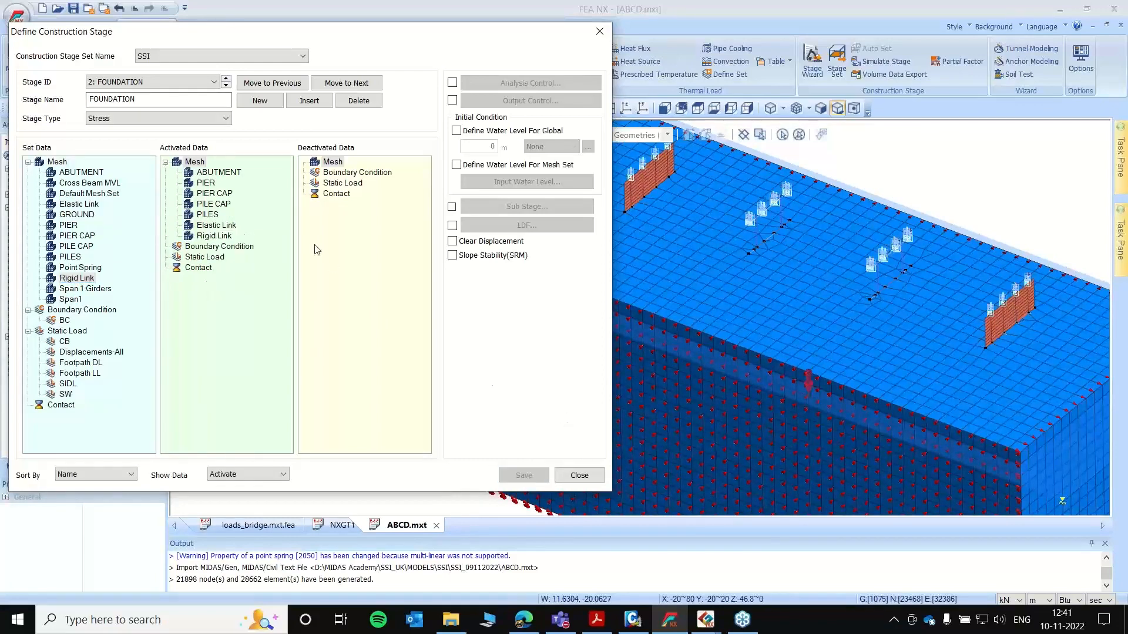
- Create a fourth stage named LOADS and activate the static loads CB, Footpath DL, Footpath LL, SIDL and SW
{"action": "left_click", "coordinate": [226, 84]}
{"action": "left_click", "coordinate": [260, 100]}
{"action": "left_click_drag", "start_coordinate": [194, 102], "coordinate": [73, 83]}
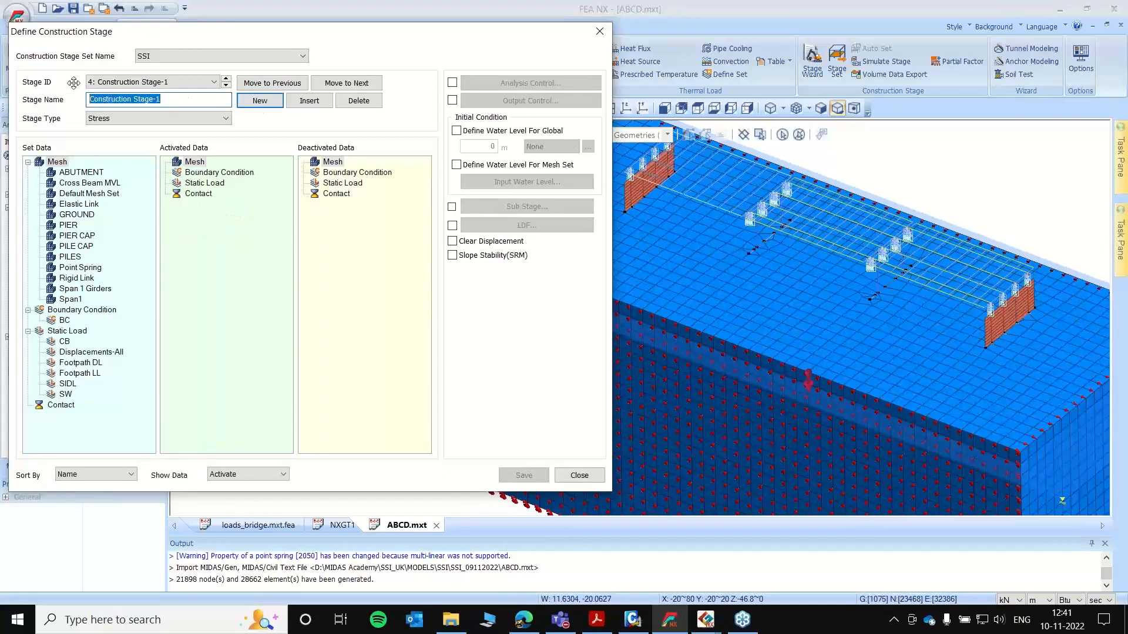
{"action": "type", "text": "LOADS"}
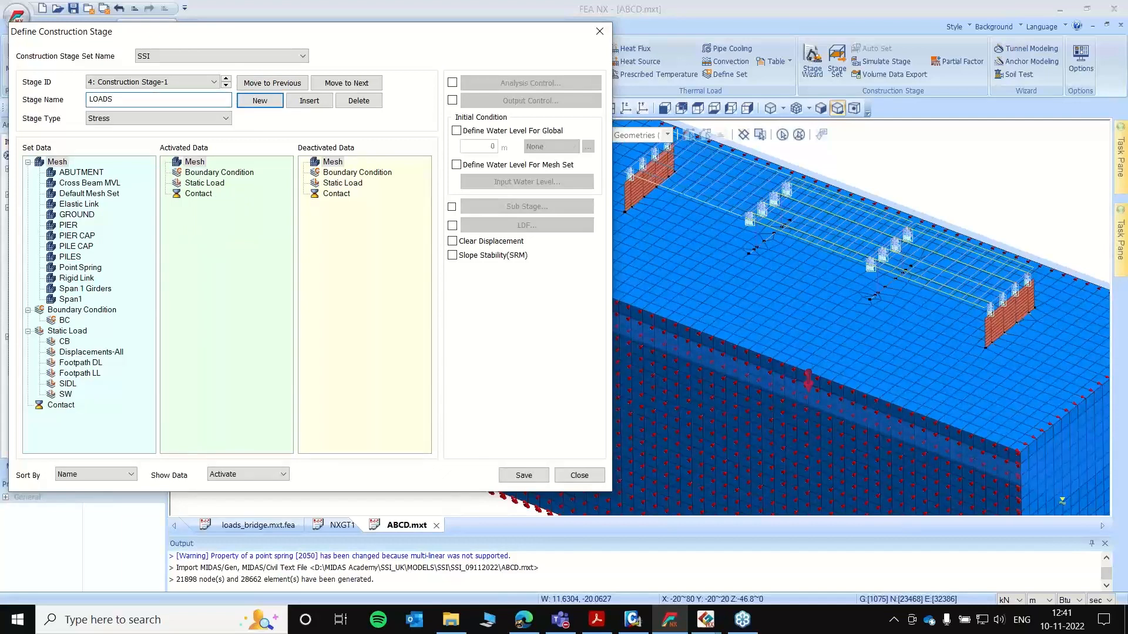
{"action": "left_click_drag", "start_coordinate": [77, 368], "coordinate": [200, 299]}
{"action": "left_click", "coordinate": [65, 343], "text": "ctrl"}
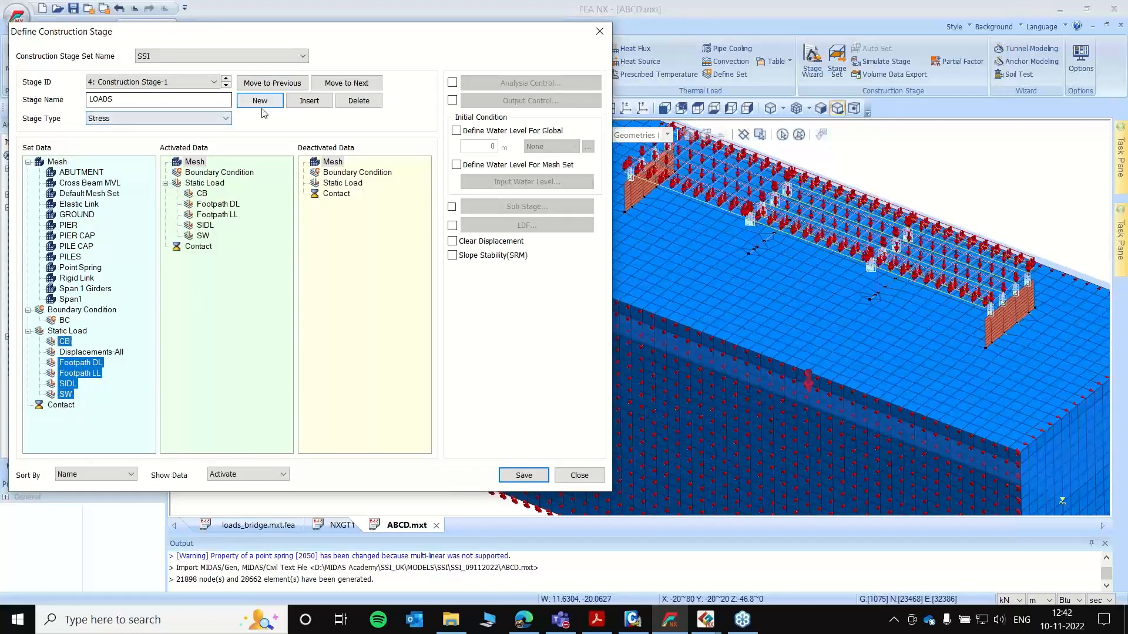
- Enable analysis control for the LOADS stage with 10 nonlinear load increments and intermediate output at every increment
{"action": "left_click", "coordinate": [452, 83]}
{"action": "left_click", "coordinate": [530, 82]}
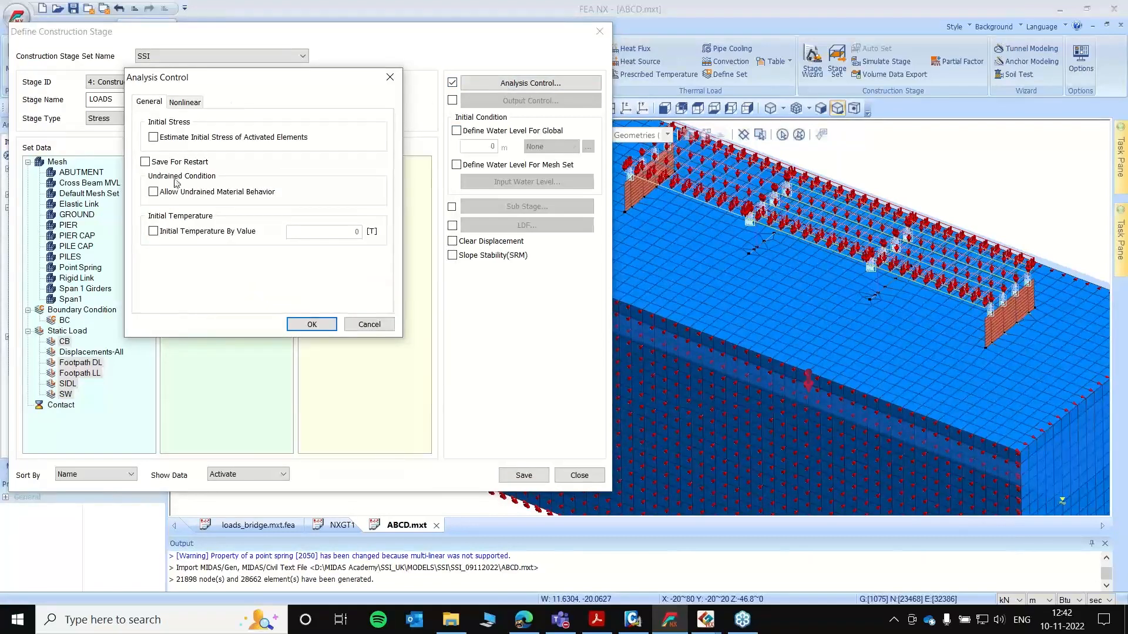
{"action": "left_click", "coordinate": [179, 106]}
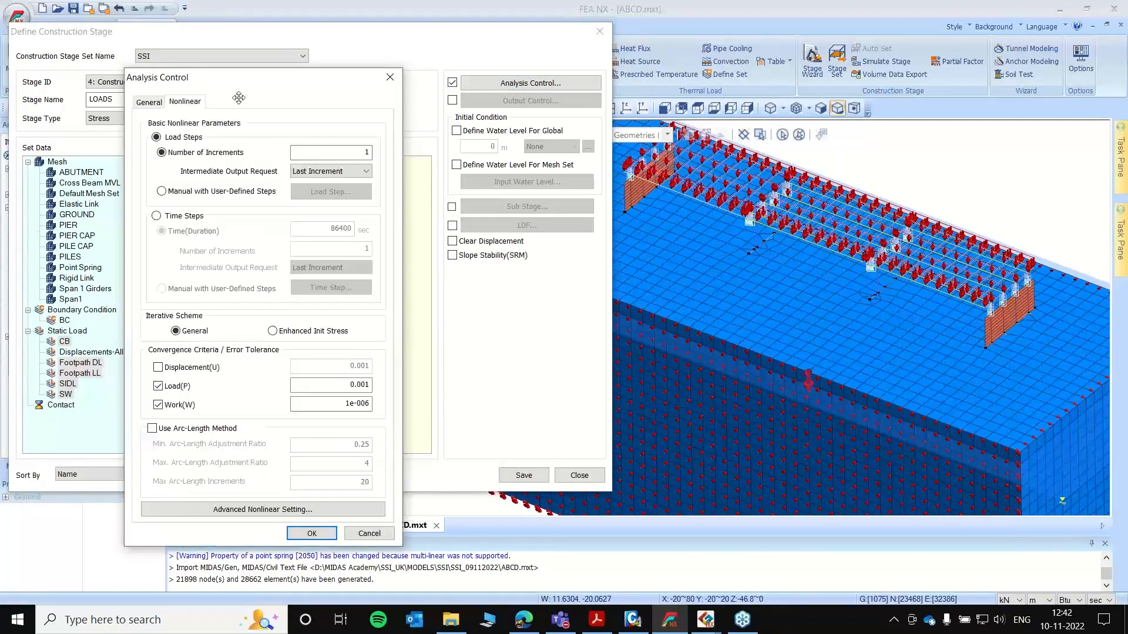
{"action": "left_click_drag", "start_coordinate": [275, 97], "coordinate": [397, 41]}
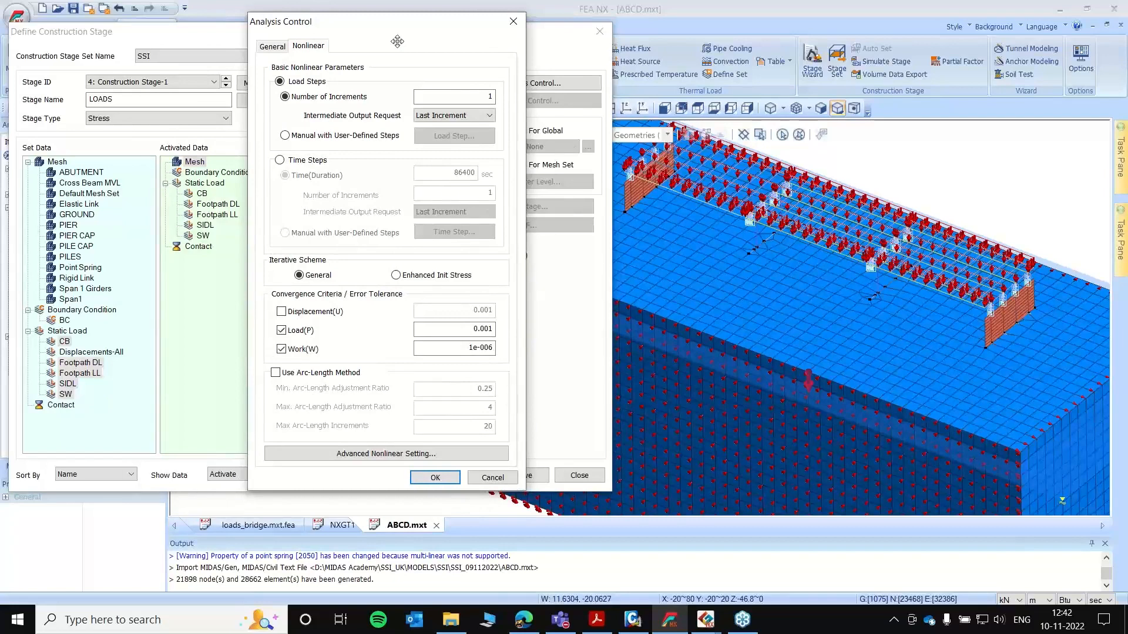
{"action": "left_click", "coordinate": [452, 116]}
{"action": "left_click", "coordinate": [456, 127]}
{"action": "double_click", "coordinate": [489, 97]}
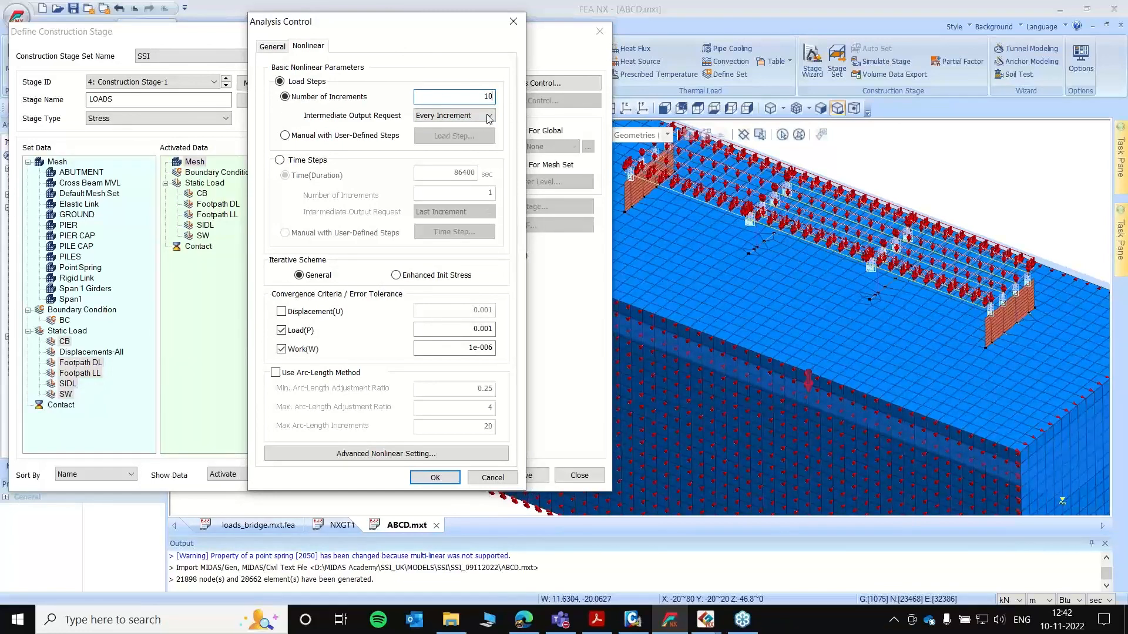
{"action": "left_click", "coordinate": [434, 477]}
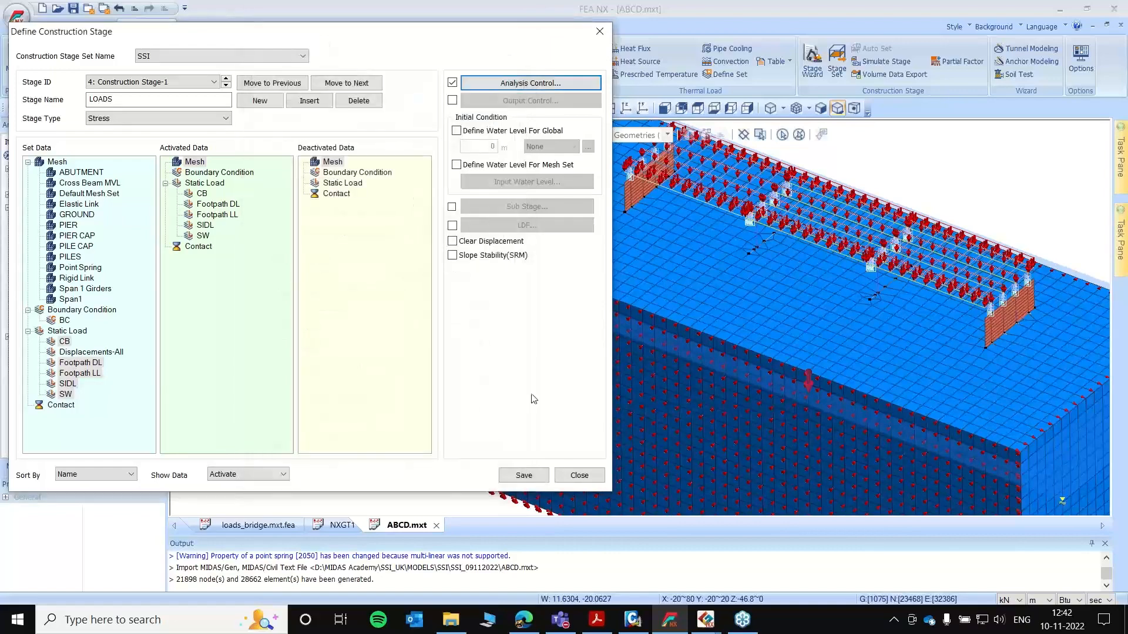
- Save the LOADS stage, close the construction stage definition, and check the solver's list of analysis cases
{"action": "left_click", "coordinate": [522, 478]}
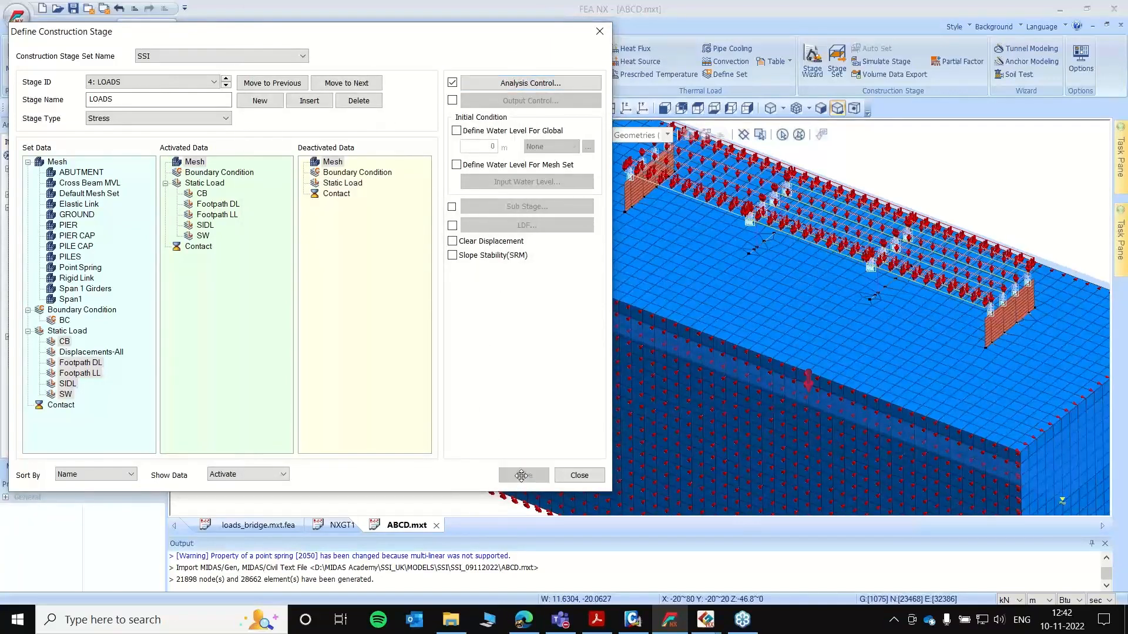
{"action": "left_click", "coordinate": [579, 475]}
{"action": "left_click", "coordinate": [291, 221]}
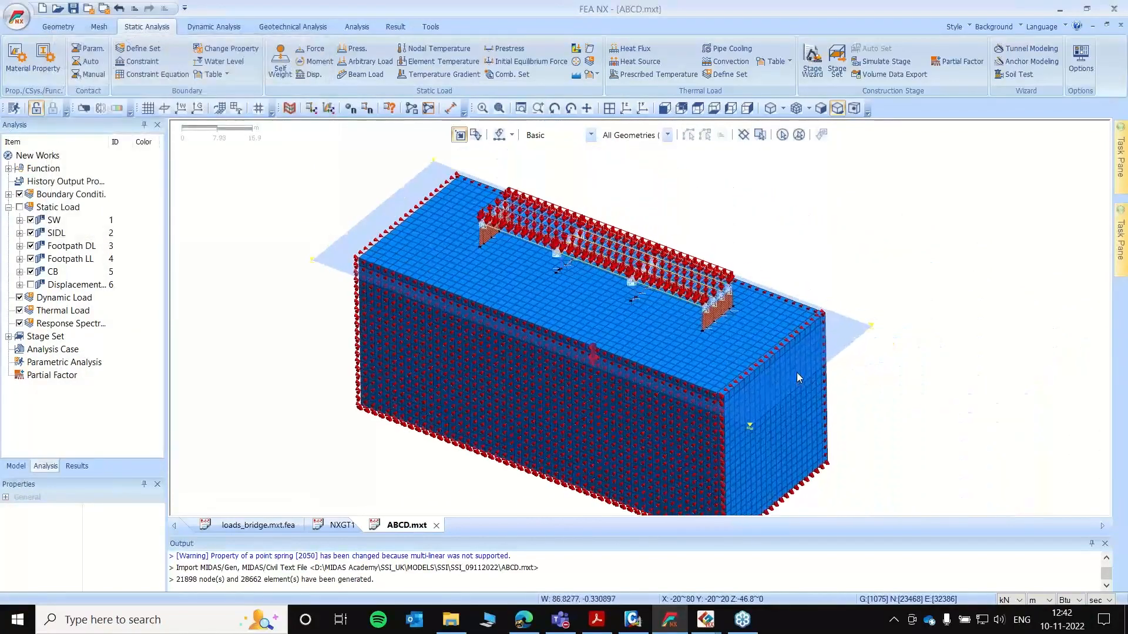
{"action": "left_click", "coordinate": [15, 108]}
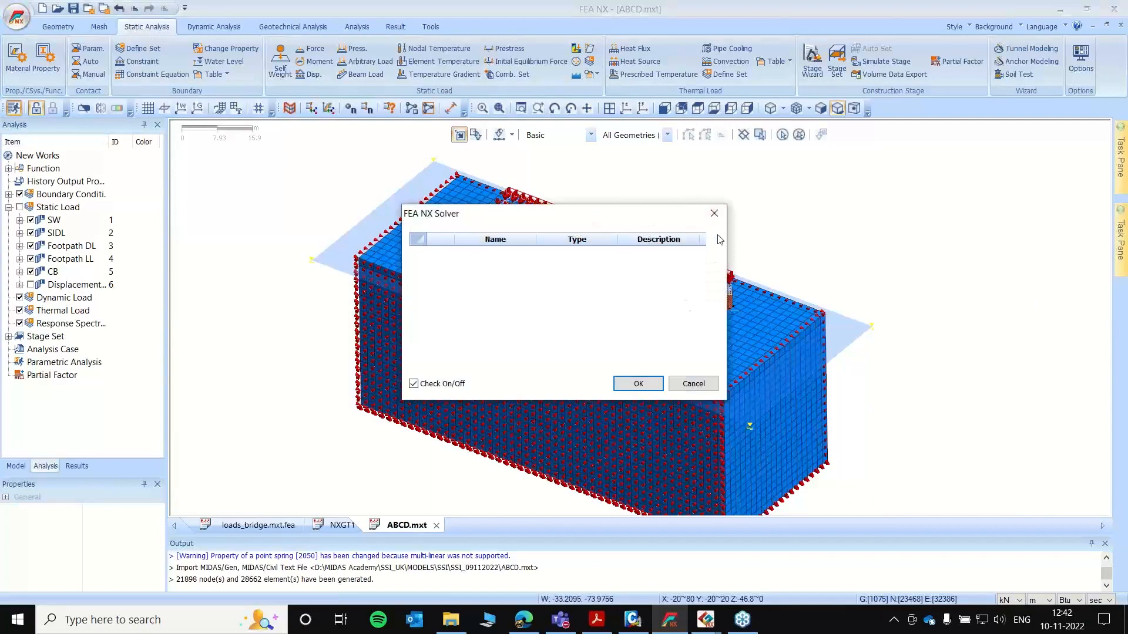
{"action": "left_click", "coordinate": [714, 213]}
- Add a Construction Stage analysis case titled SSI using the SSI stage set, accept its output settings, and check the solver list
{"action": "right_click", "coordinate": [48, 351]}
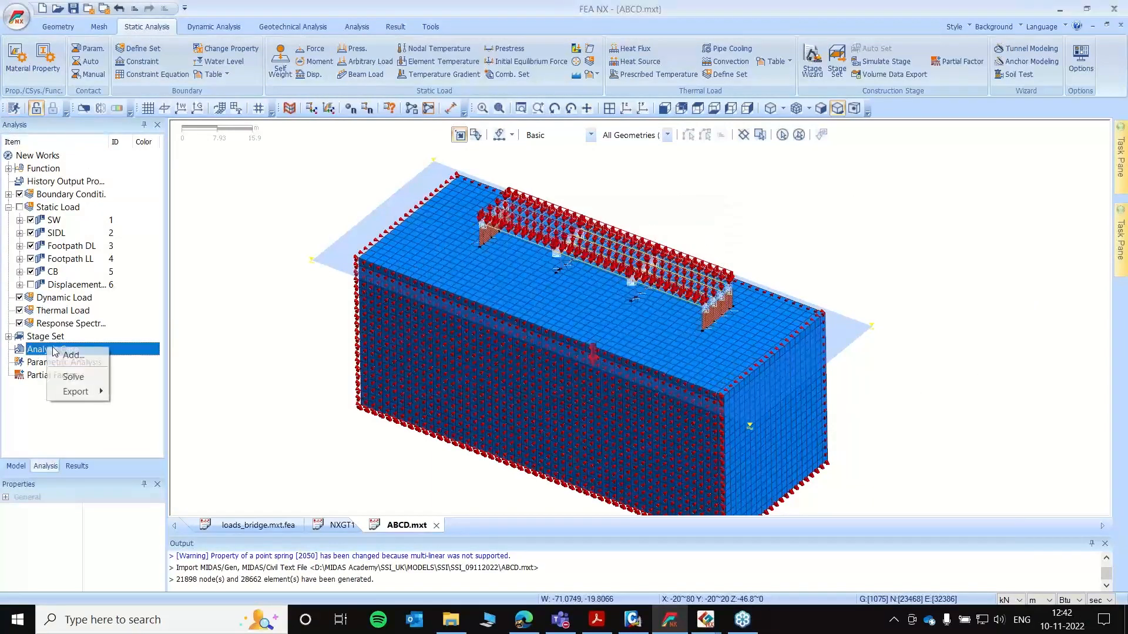
{"action": "left_click", "coordinate": [62, 358]}
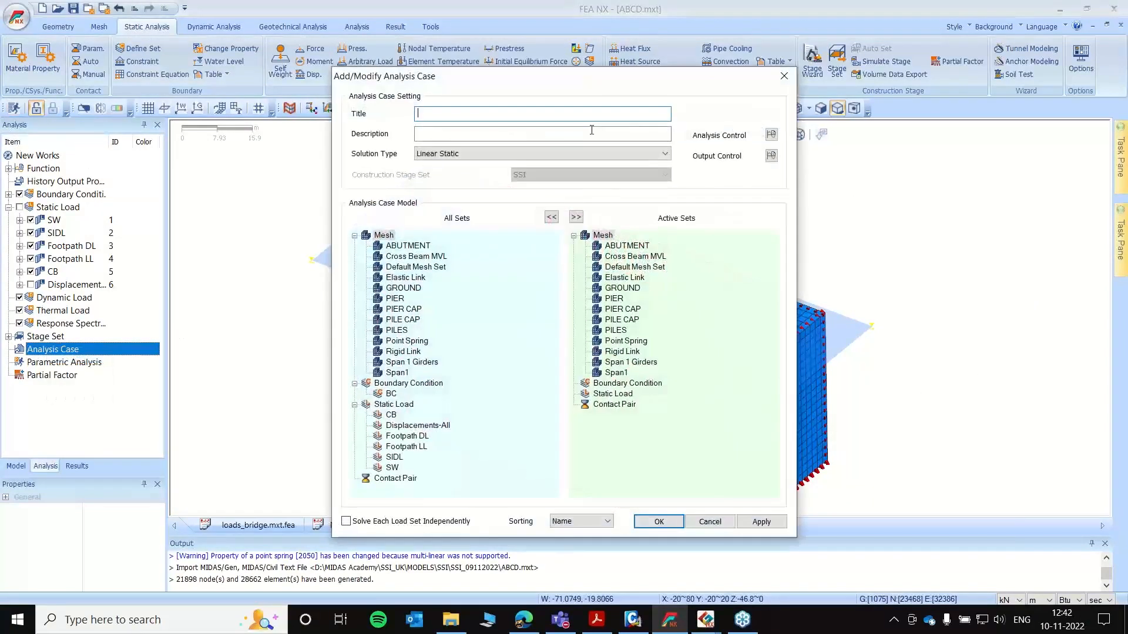
{"action": "left_click", "coordinate": [438, 154]}
{"action": "left_click", "coordinate": [438, 195]}
{"action": "left_click", "coordinate": [453, 108]}
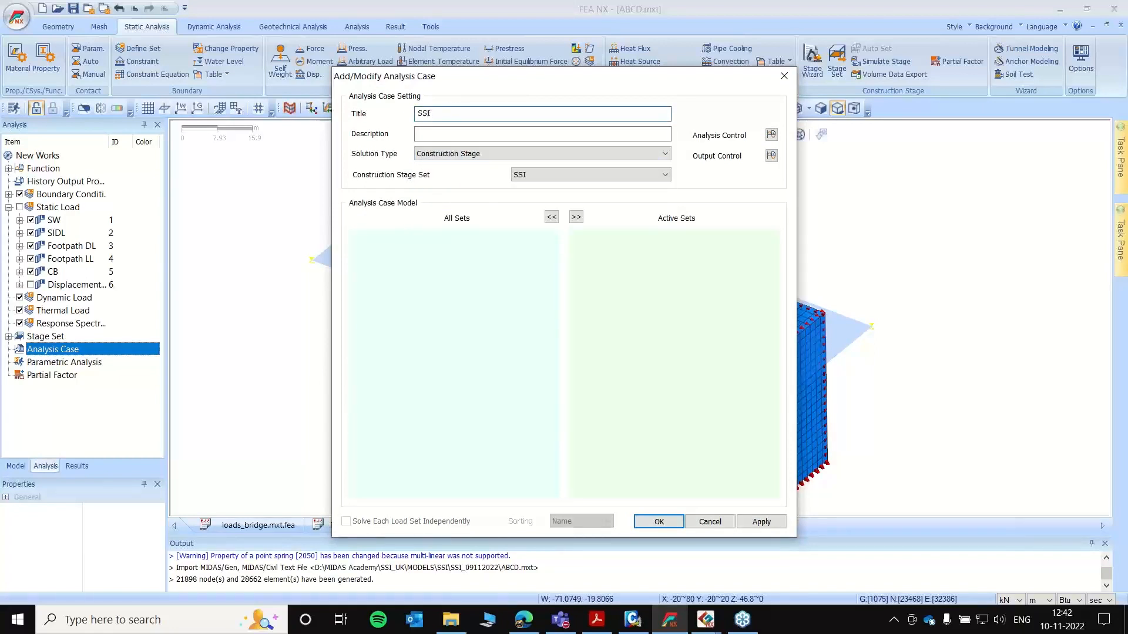
{"action": "left_click", "coordinate": [771, 156]}
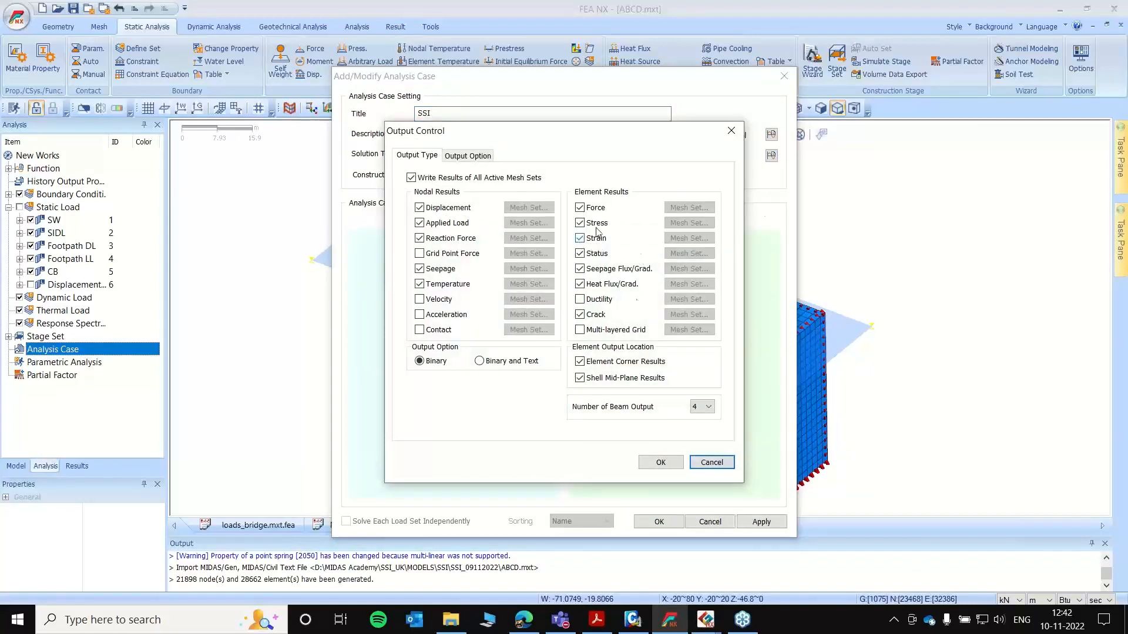
{"action": "left_click", "coordinate": [663, 464]}
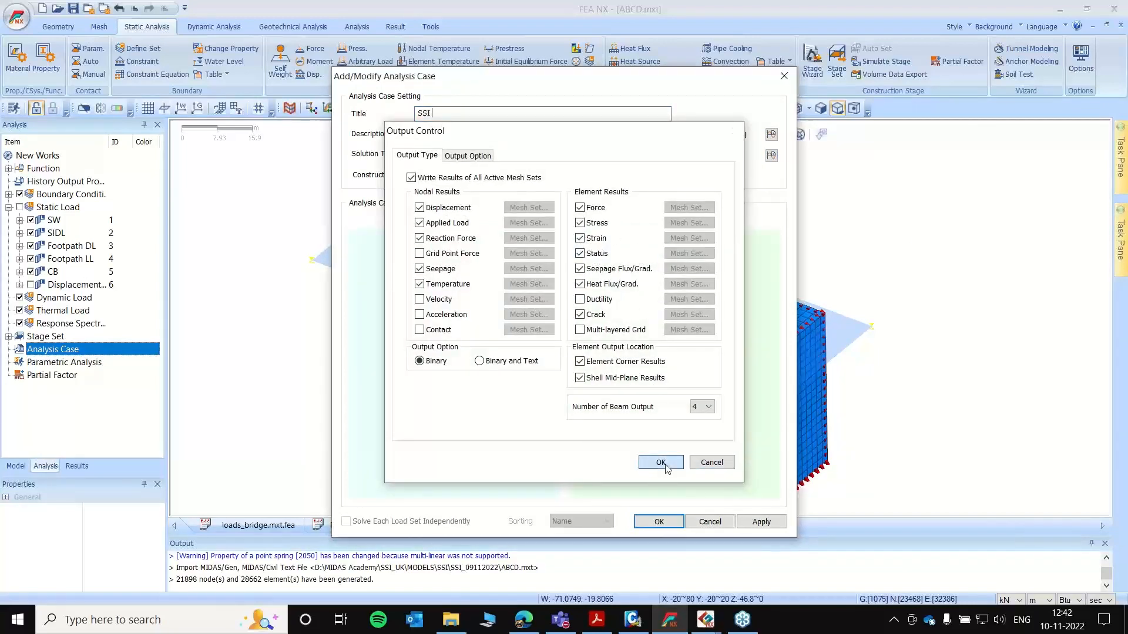
{"action": "left_click", "coordinate": [654, 524]}
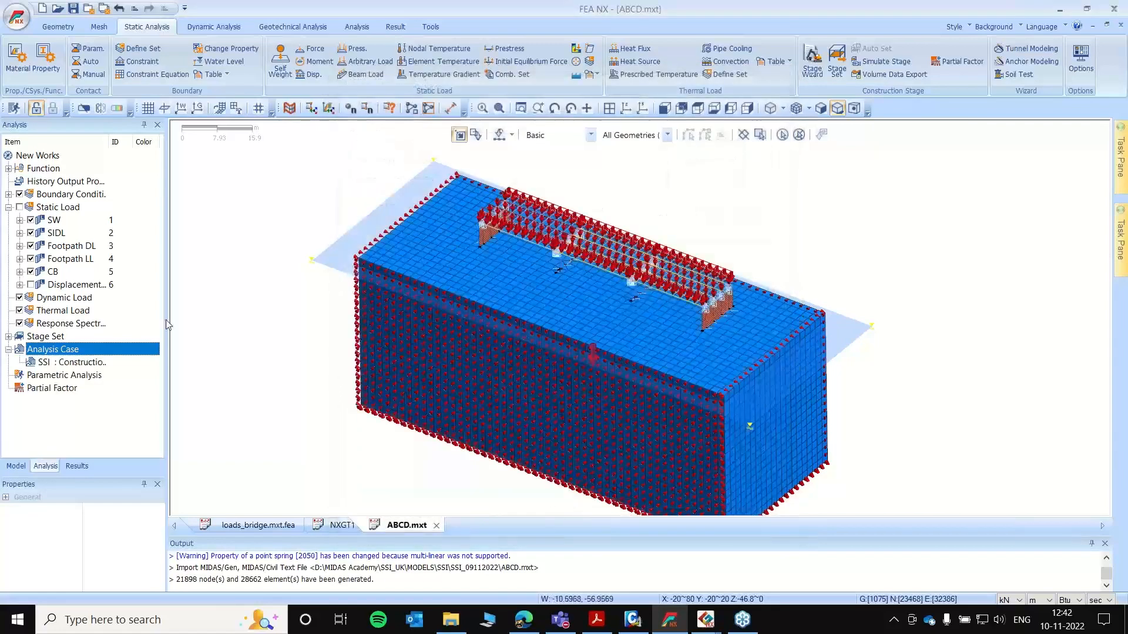
{"action": "left_click", "coordinate": [14, 108]}
{"action": "left_click", "coordinate": [720, 215]}
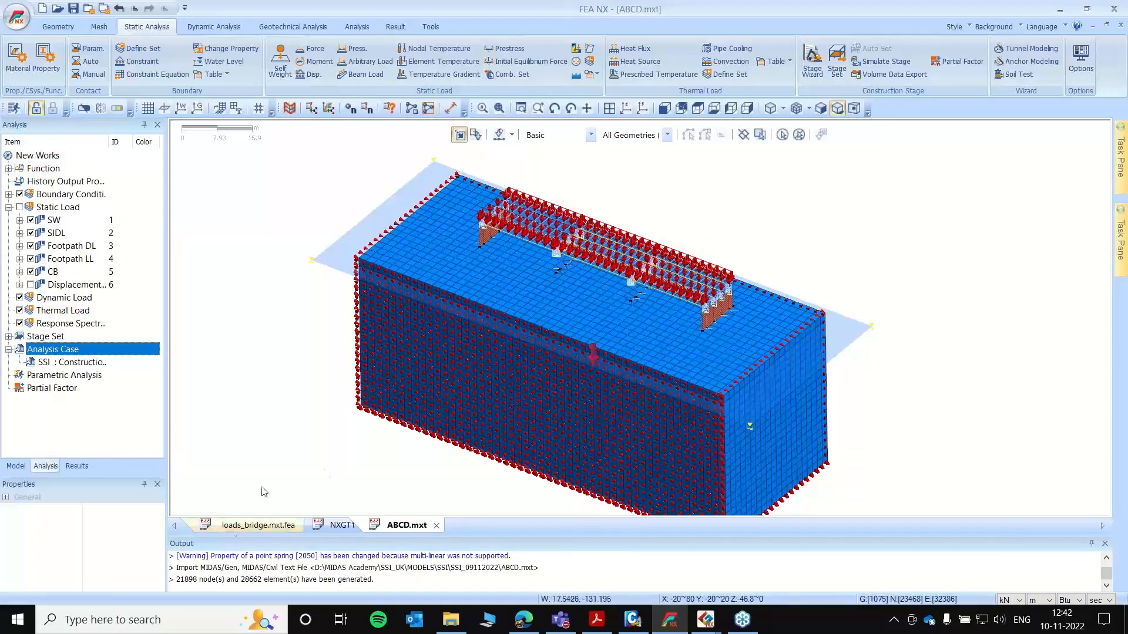
- Switch to the solved loads_bridge.mxt.fea model and display the IN SITU total translation contour with lengths in metres
{"action": "left_click", "coordinate": [258, 526]}
{"action": "middle_click_drag", "start_coordinate": [635, 257], "coordinate": [609, 267]}
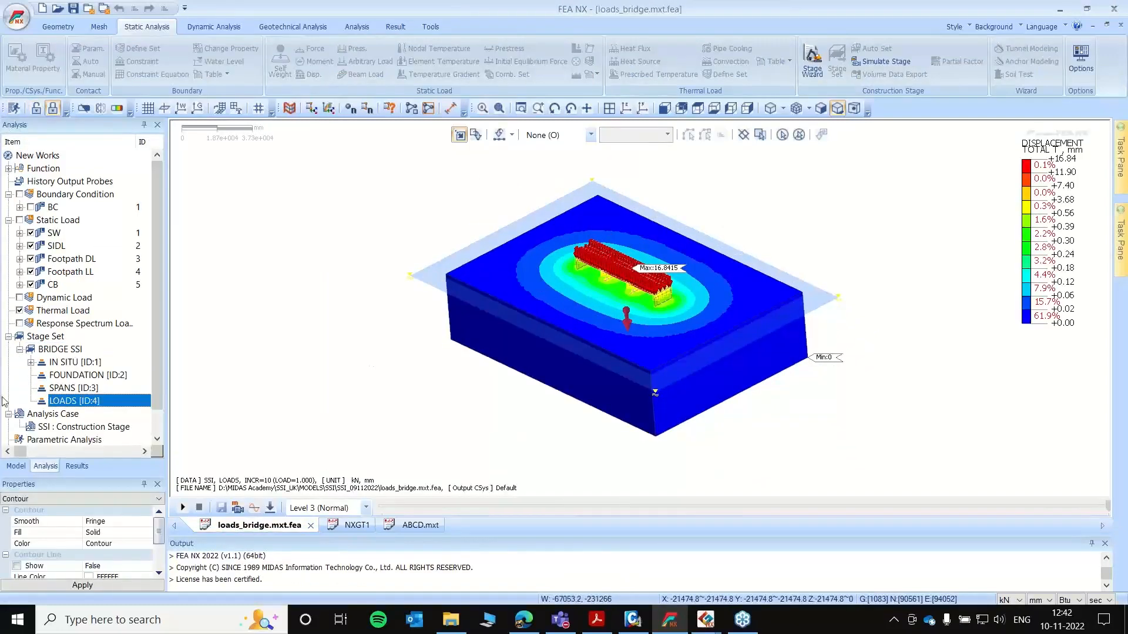
{"action": "scroll", "coordinate": [68, 329], "scroll_direction": "down", "scroll_amount": 1}
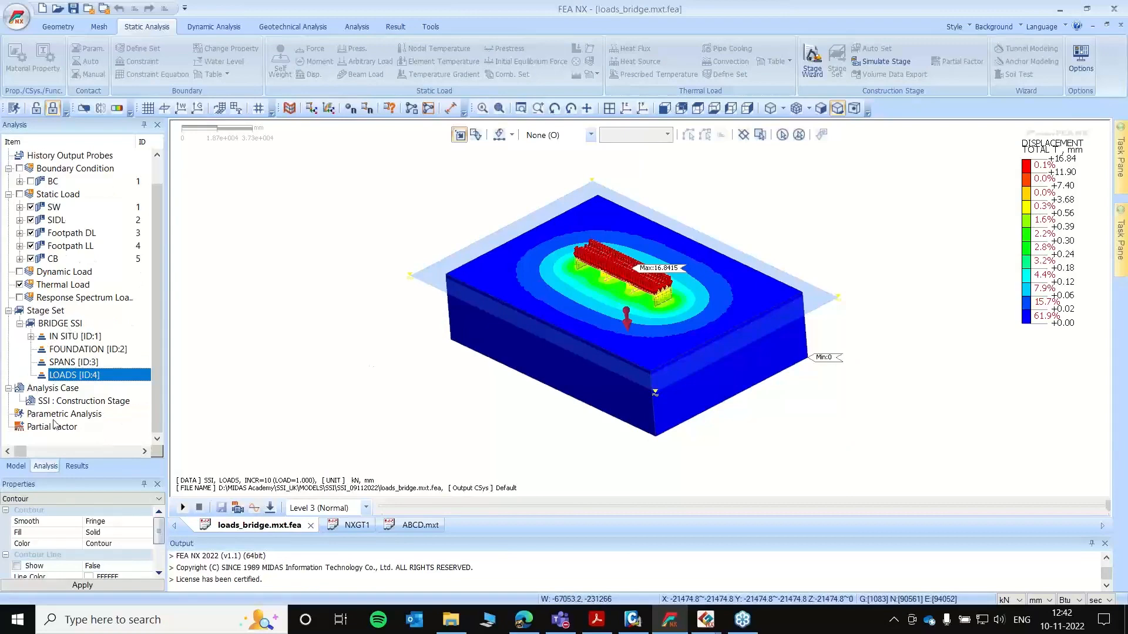
{"action": "left_click", "coordinate": [77, 466]}
{"action": "scroll", "coordinate": [71, 269], "scroll_direction": "up", "scroll_amount": 5}
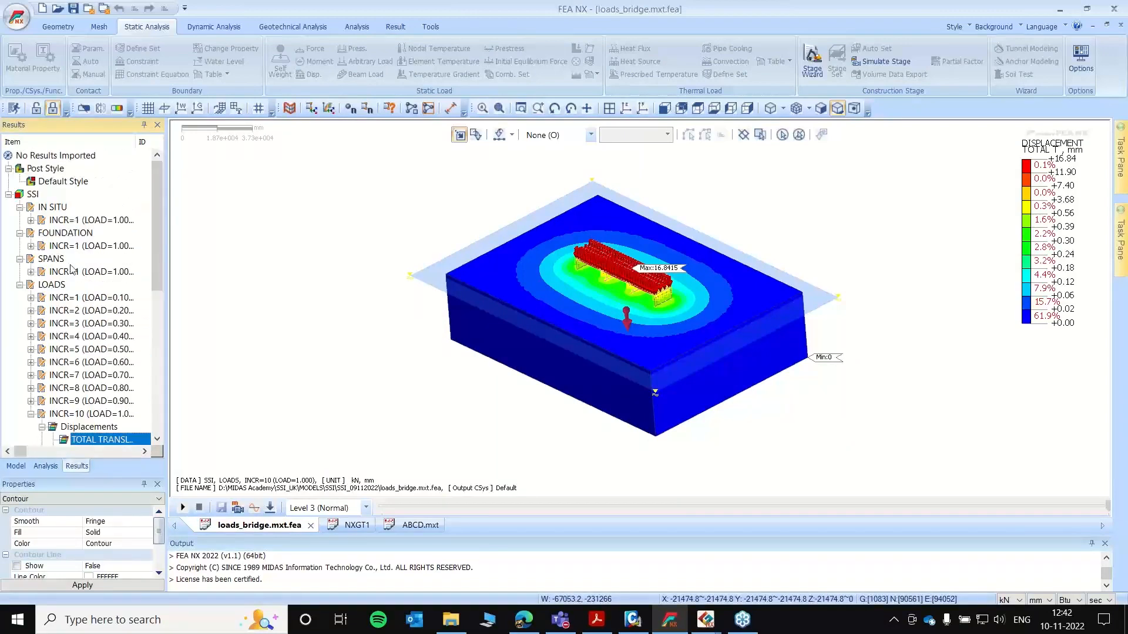
{"action": "left_click", "coordinate": [31, 220]}
{"action": "left_click", "coordinate": [41, 233]}
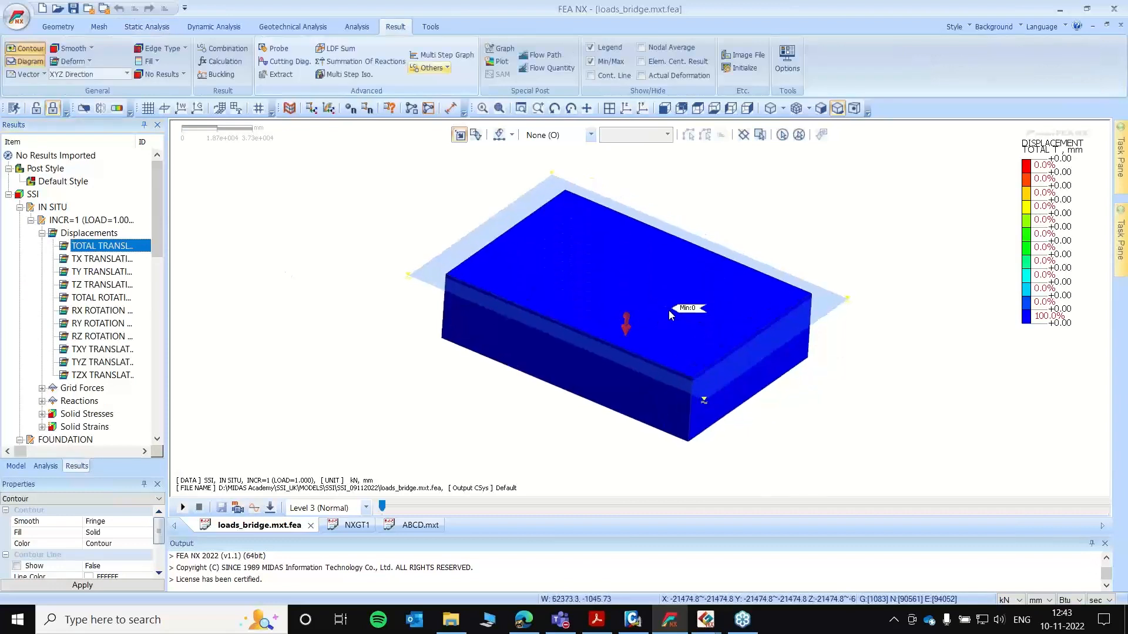
{"action": "left_click", "coordinate": [1037, 600]}
{"action": "left_click", "coordinate": [1049, 568]}
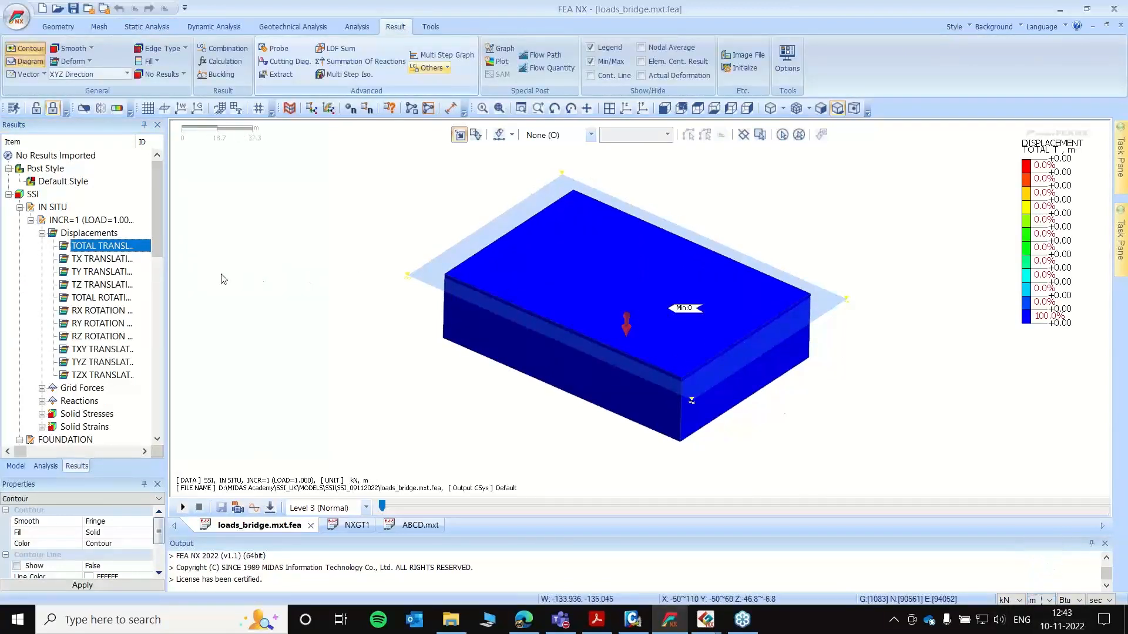
- Display the IN SITU solid stress contours S-XX, S-YY and S-ZZ one after another
{"action": "scroll", "coordinate": [42, 273], "scroll_direction": "down", "scroll_amount": 4}
{"action": "left_click", "coordinate": [42, 260]}
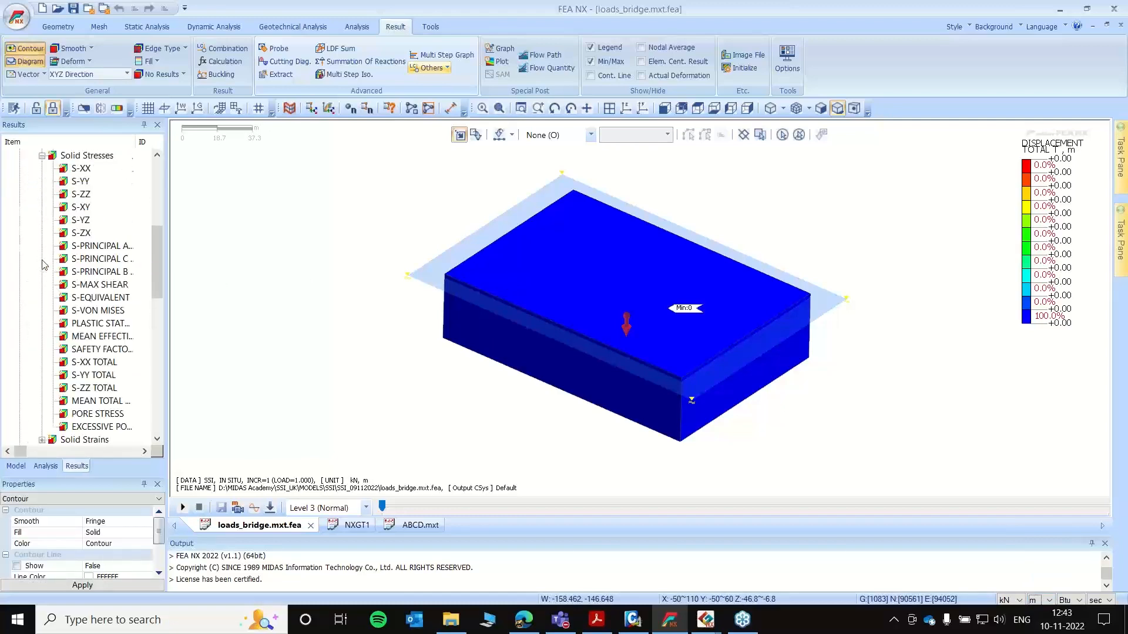
{"action": "left_click", "coordinate": [81, 168]}
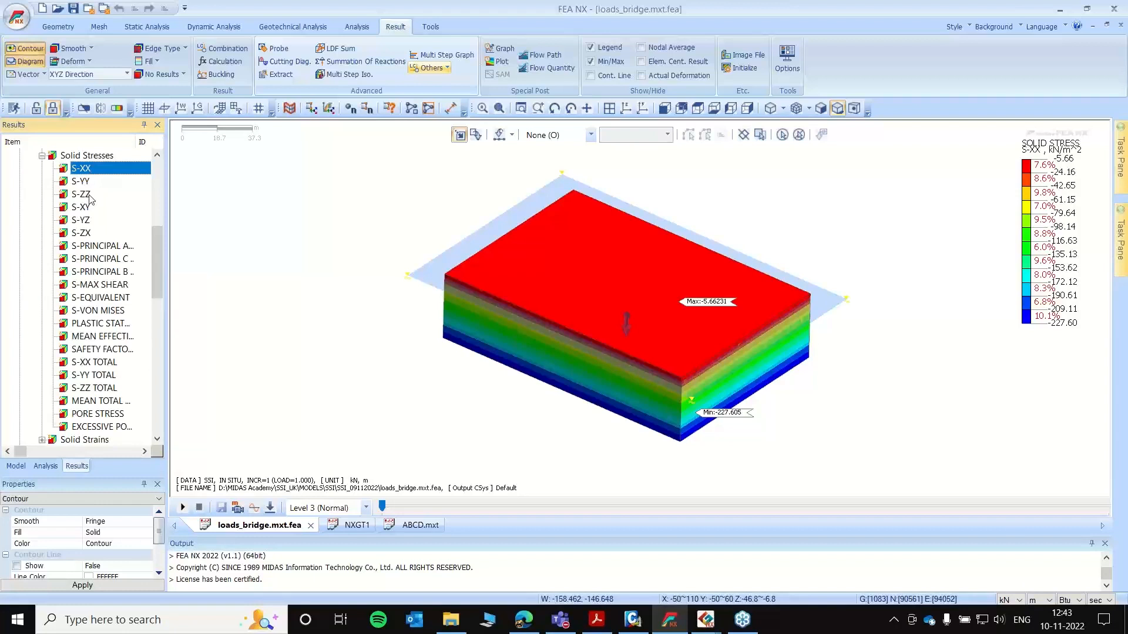
{"action": "left_click", "coordinate": [82, 181]}
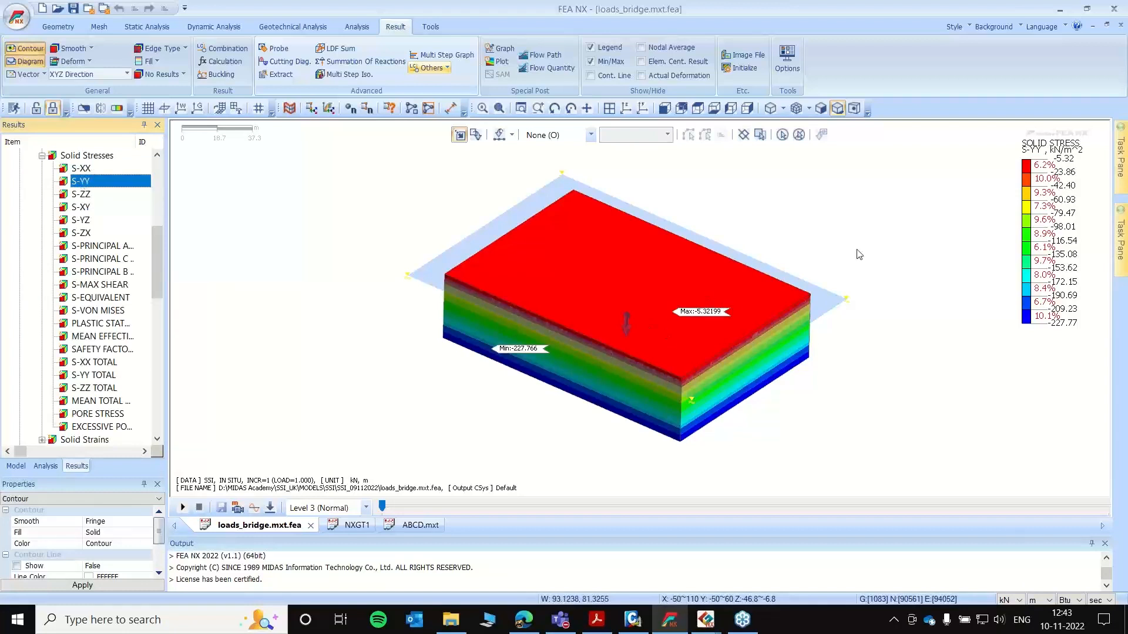
{"action": "left_click", "coordinate": [85, 197]}
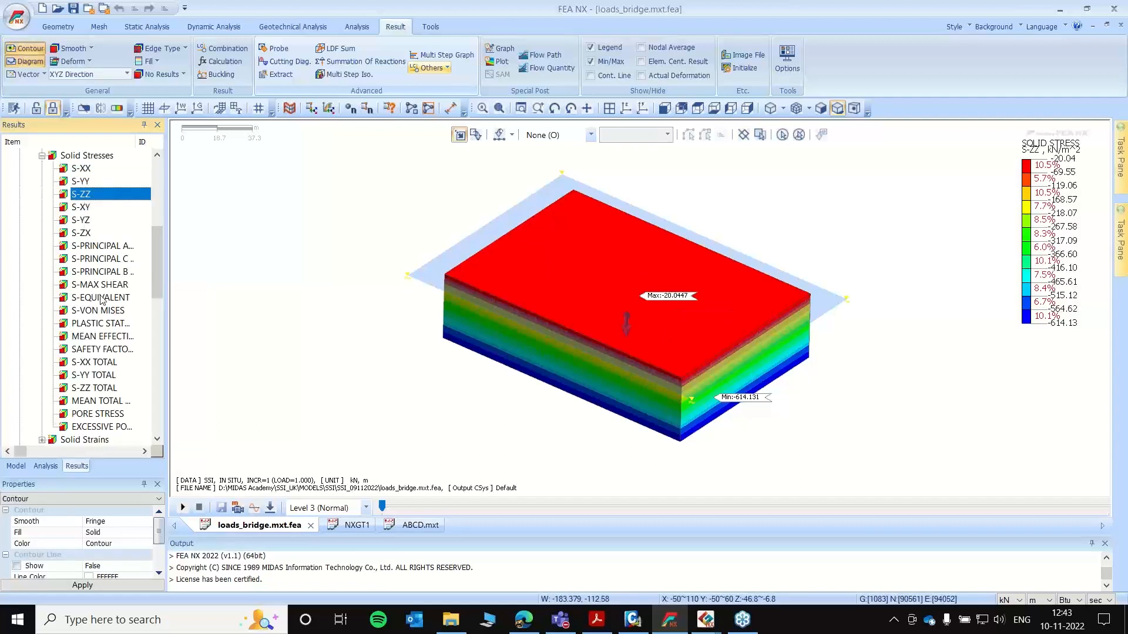
- Display the IN SITU pore stress contour and examine its distribution through the ground depth
{"action": "scroll", "coordinate": [101, 300], "scroll_direction": "down", "scroll_amount": 1}
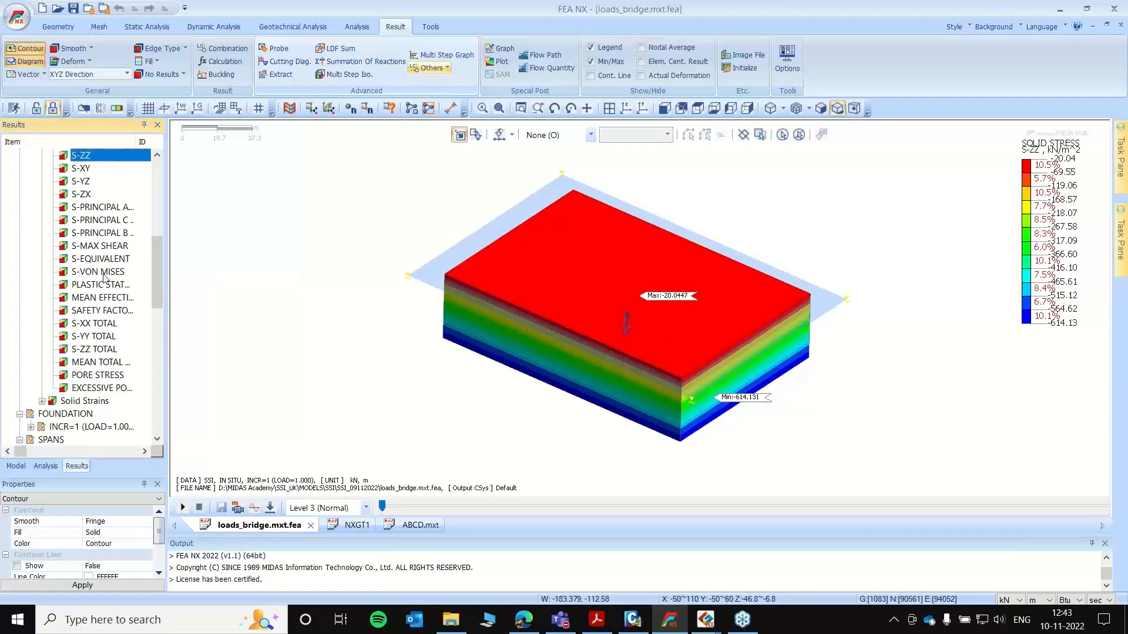
{"action": "left_click", "coordinate": [99, 378]}
{"action": "mouse_move", "coordinate": [613, 294]}
{"action": "middle_mouse_down"}
{"action": "mouse_move", "coordinate": [626, 261]}
{"action": "mouse_move", "coordinate": [611, 288]}
{"action": "middle_mouse_up"}
{"action": "left_click_drag", "start_coordinate": [1041, 269], "coordinate": [995, 279]}
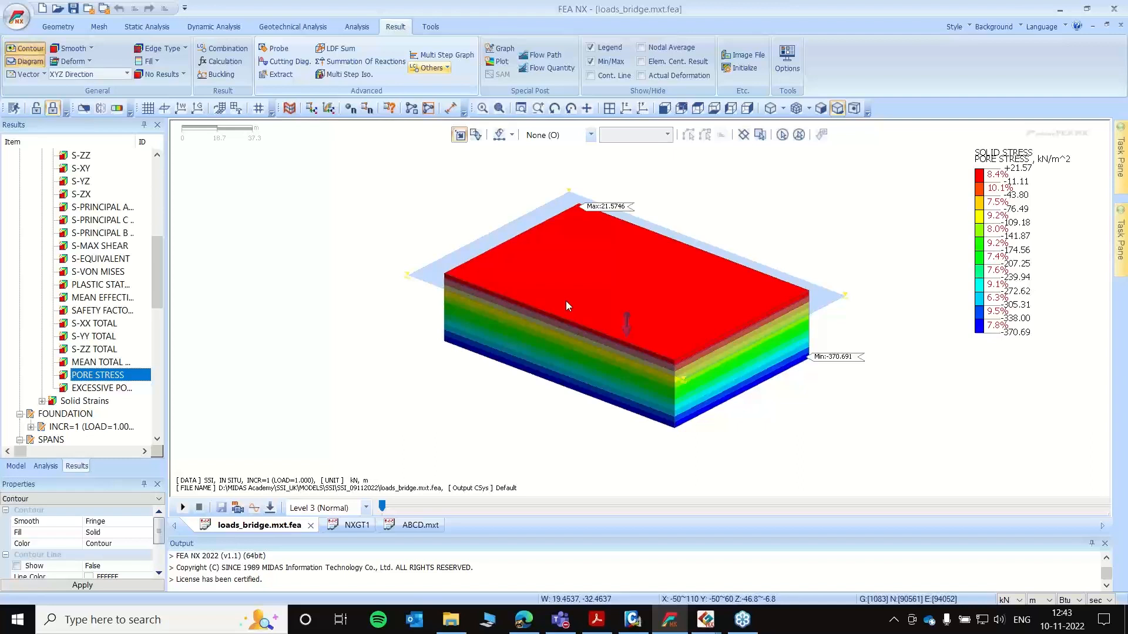
{"action": "left_click", "coordinate": [664, 108]}
{"action": "middle_click_drag", "start_coordinate": [529, 240], "coordinate": [911, 245]}
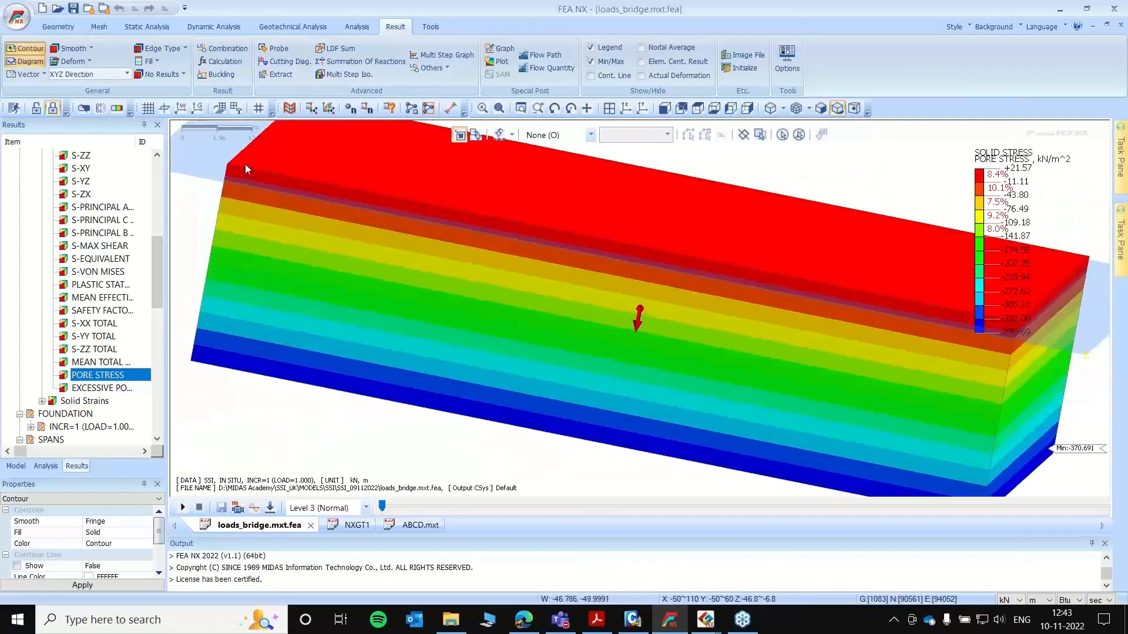
{"action": "left_click", "coordinate": [627, 108]}
{"action": "scroll", "coordinate": [706, 330], "scroll_direction": "down", "scroll_amount": 1}
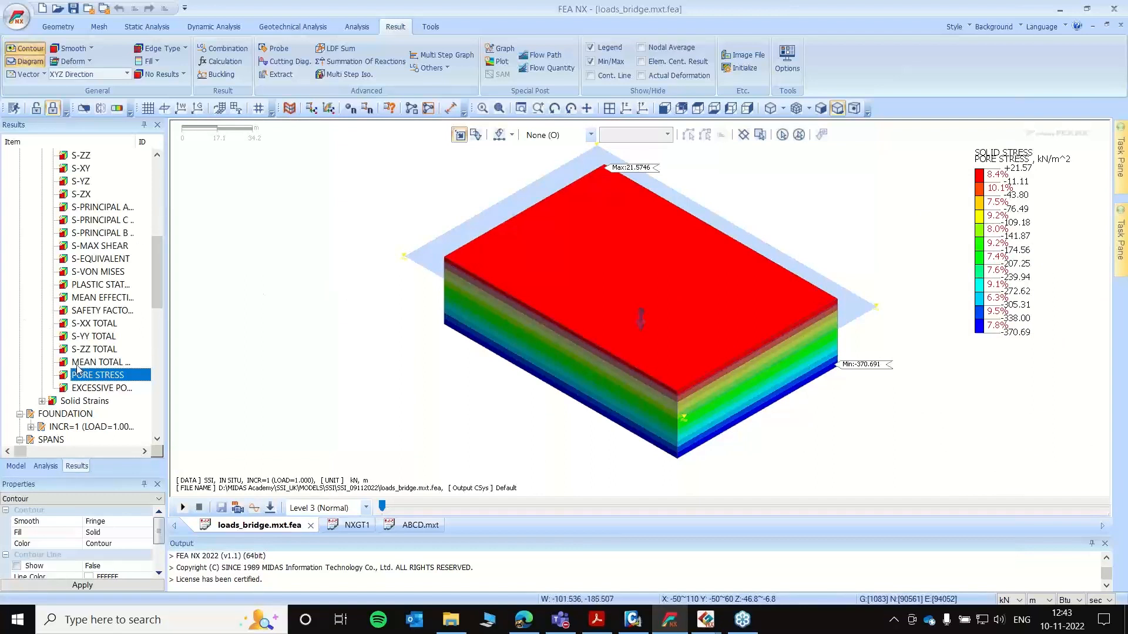
- Display the FOUNDATION stage's total translation in mm, redistribute the contour legend, and examine the displacement around the abutments and piers
{"action": "scroll", "coordinate": [77, 368], "scroll_direction": "down", "scroll_amount": 5}
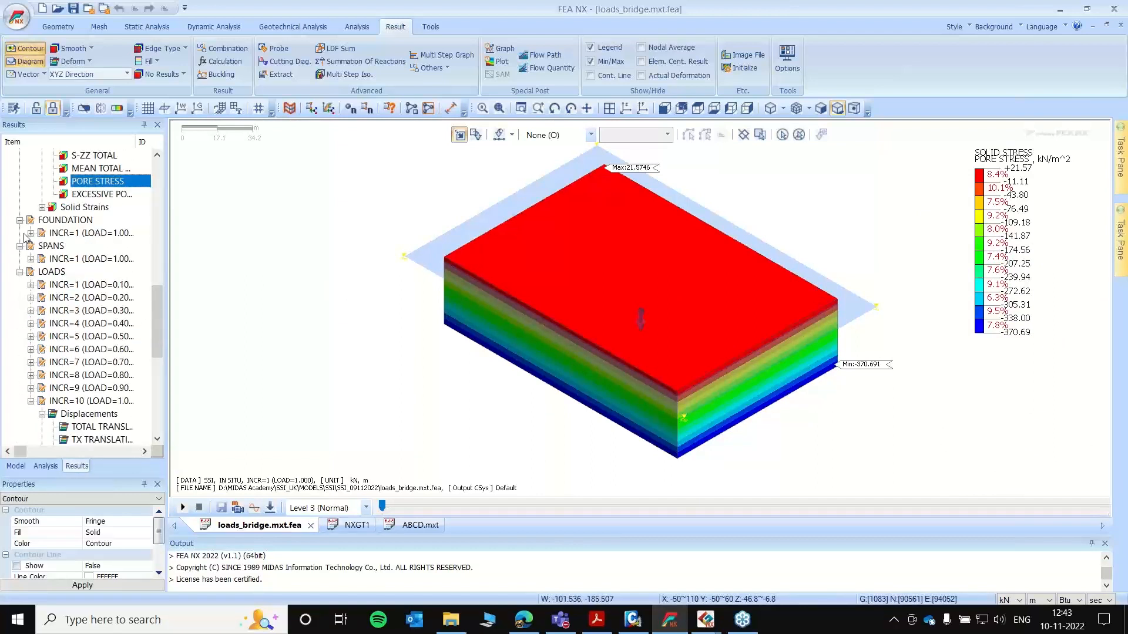
{"action": "left_click", "coordinate": [30, 233]}
{"action": "left_click", "coordinate": [42, 246]}
{"action": "double_click", "coordinate": [92, 259]}
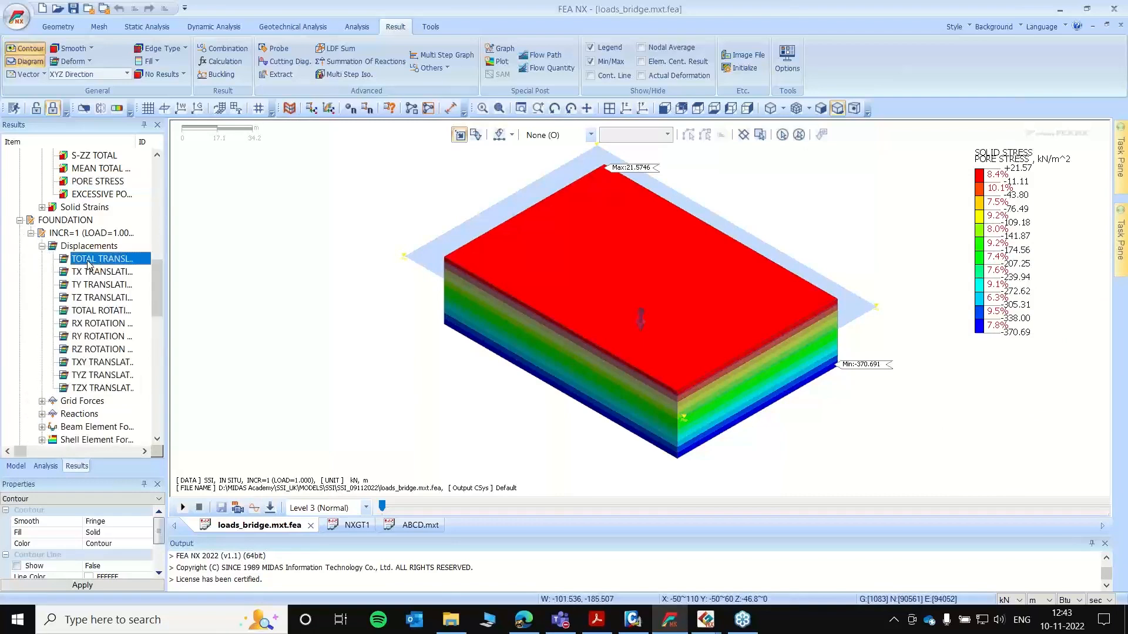
{"action": "left_click", "coordinate": [1040, 600]}
{"action": "left_click", "coordinate": [1043, 542]}
{"action": "right_click", "coordinate": [1031, 253]}
{"action": "left_click", "coordinate": [1034, 321]}
{"action": "scroll", "coordinate": [638, 246], "scroll_direction": "up", "scroll_amount": 2}
{"action": "scroll", "coordinate": [636, 243], "scroll_direction": "up", "scroll_amount": 1}
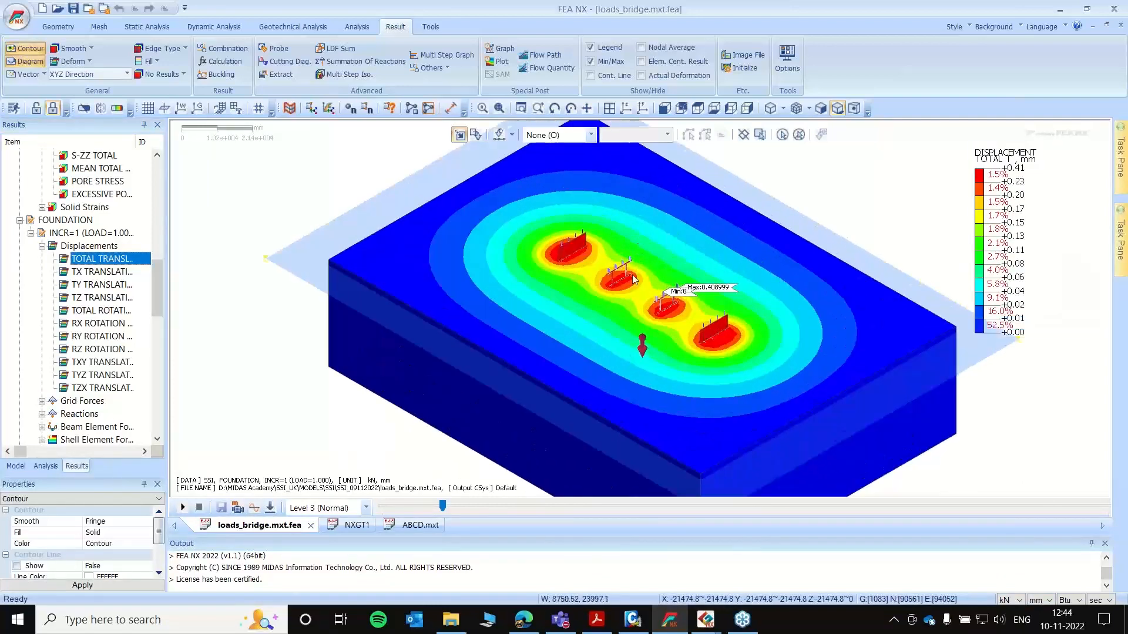
{"action": "scroll", "coordinate": [685, 245], "scroll_direction": "up", "scroll_amount": 2}
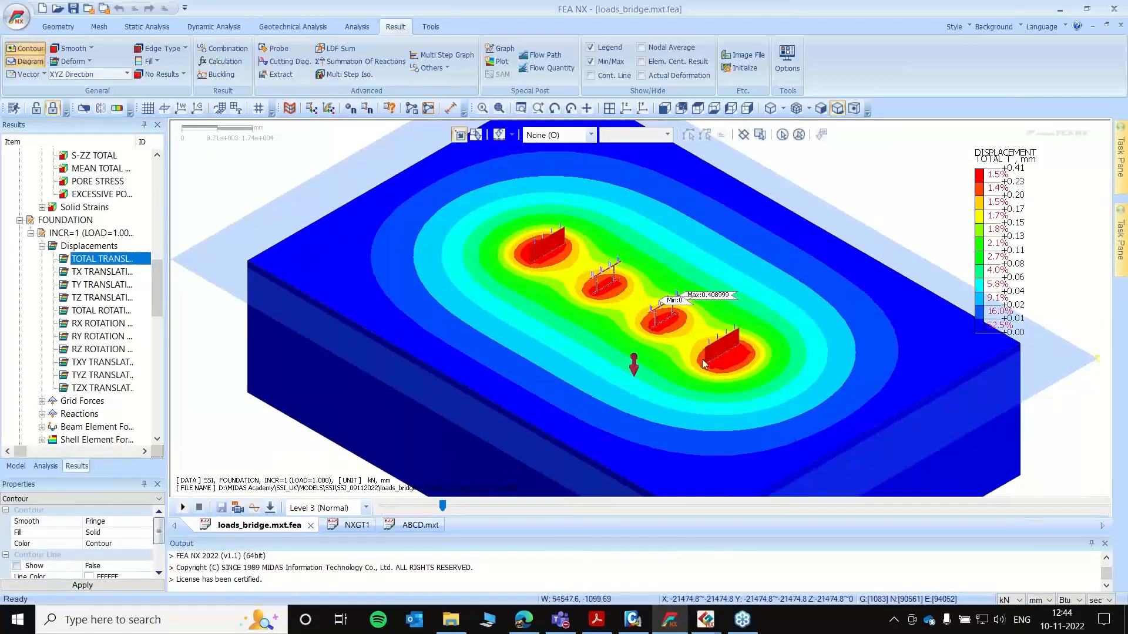
{"action": "scroll", "coordinate": [703, 320], "scroll_direction": "down", "scroll_amount": 1}
{"action": "scroll", "coordinate": [704, 319], "scroll_direction": "down", "scroll_amount": 1}
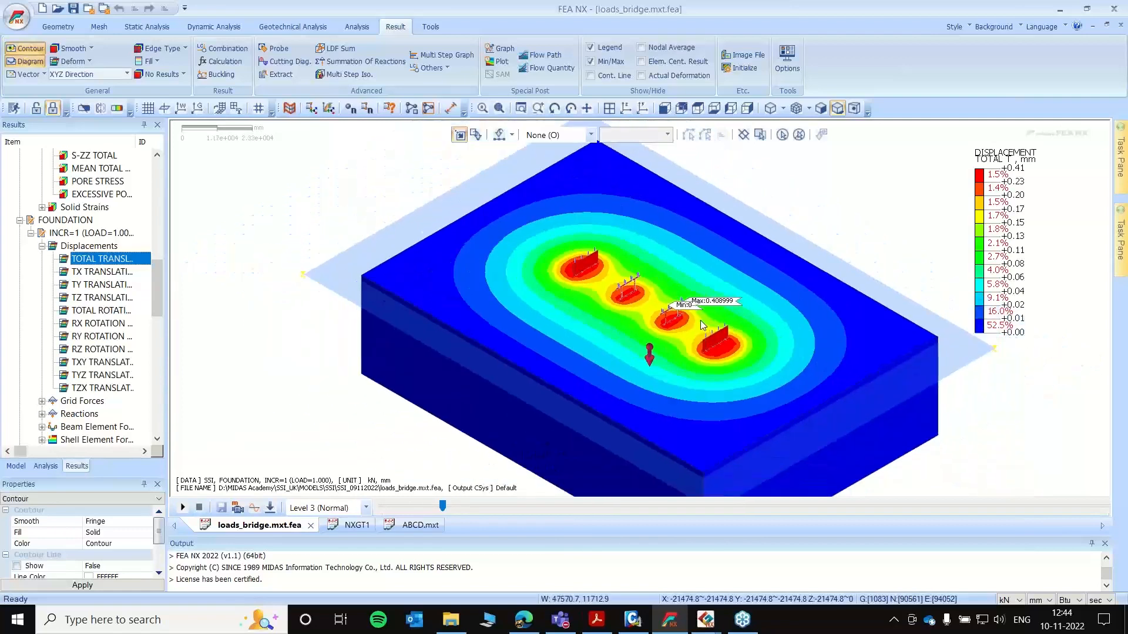
- Display the FOUNDATION stage's TZ translation contour and redistribute its legend ranges
{"action": "left_click", "coordinate": [102, 299]}
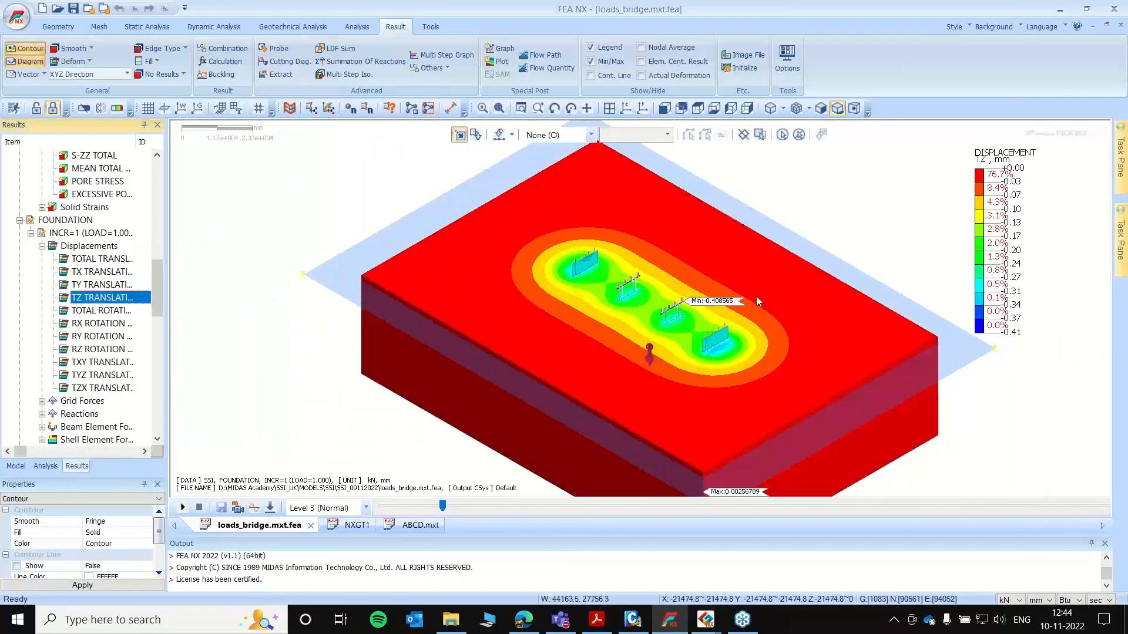
{"action": "right_click", "coordinate": [1022, 256]}
{"action": "left_click", "coordinate": [1060, 357]}
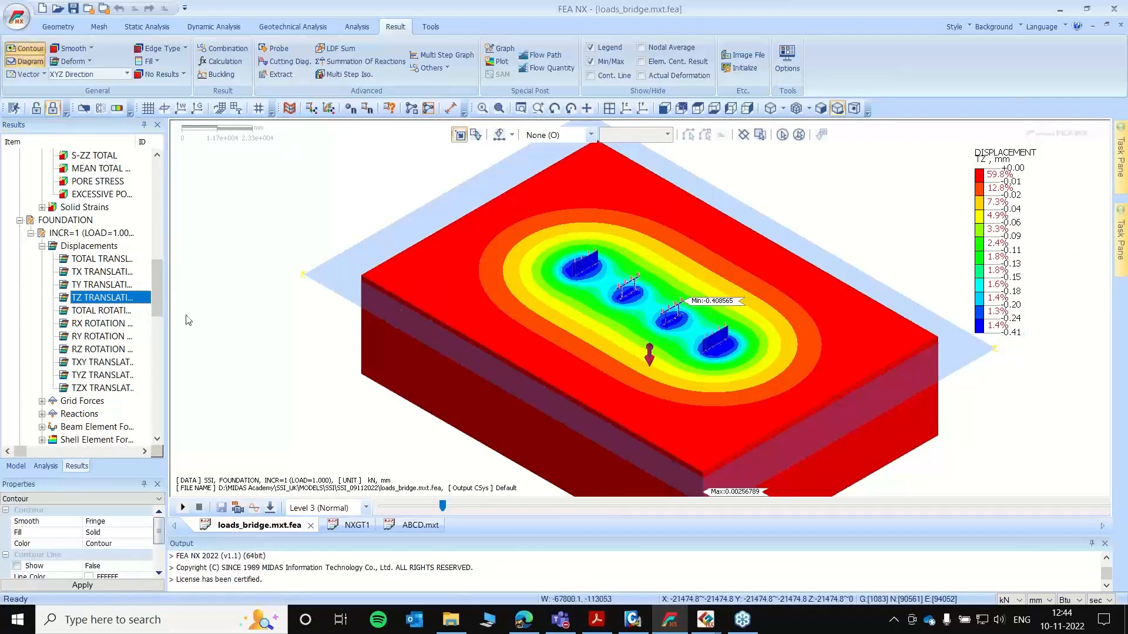
- Display the beam element axial force results of the FOUNDATION stage
{"action": "scroll", "coordinate": [81, 288], "scroll_direction": "down", "scroll_amount": 3}
{"action": "scroll", "coordinate": [86, 316], "scroll_direction": "down", "scroll_amount": 1}
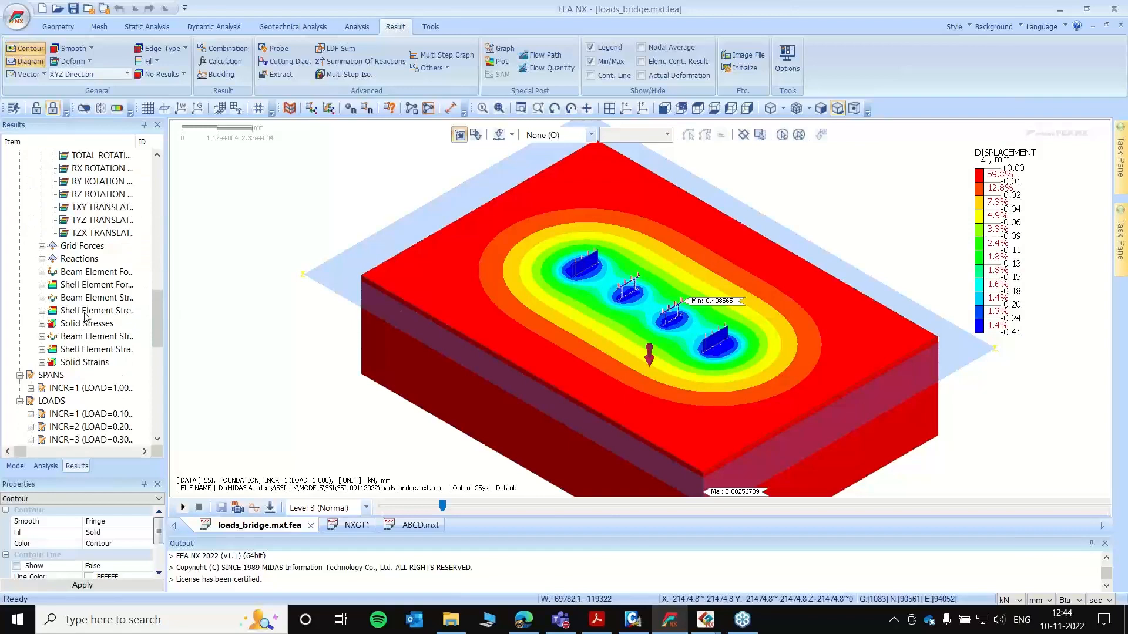
{"action": "scroll", "coordinate": [86, 289], "scroll_direction": "down", "scroll_amount": 1}
{"action": "left_click", "coordinate": [42, 233]}
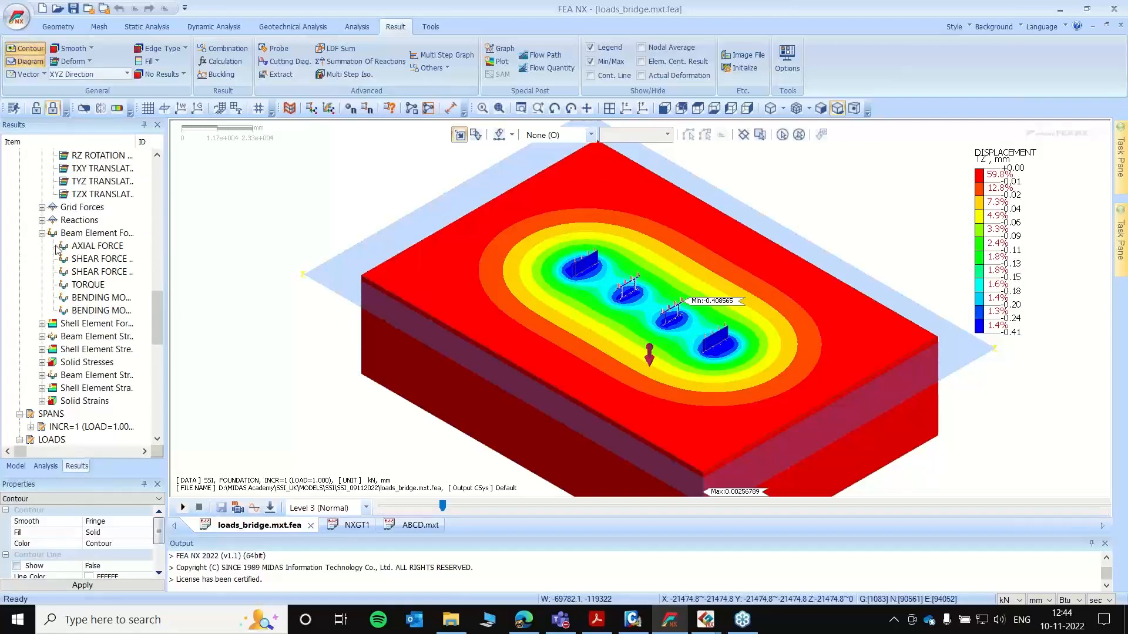
{"action": "double_click", "coordinate": [98, 246]}
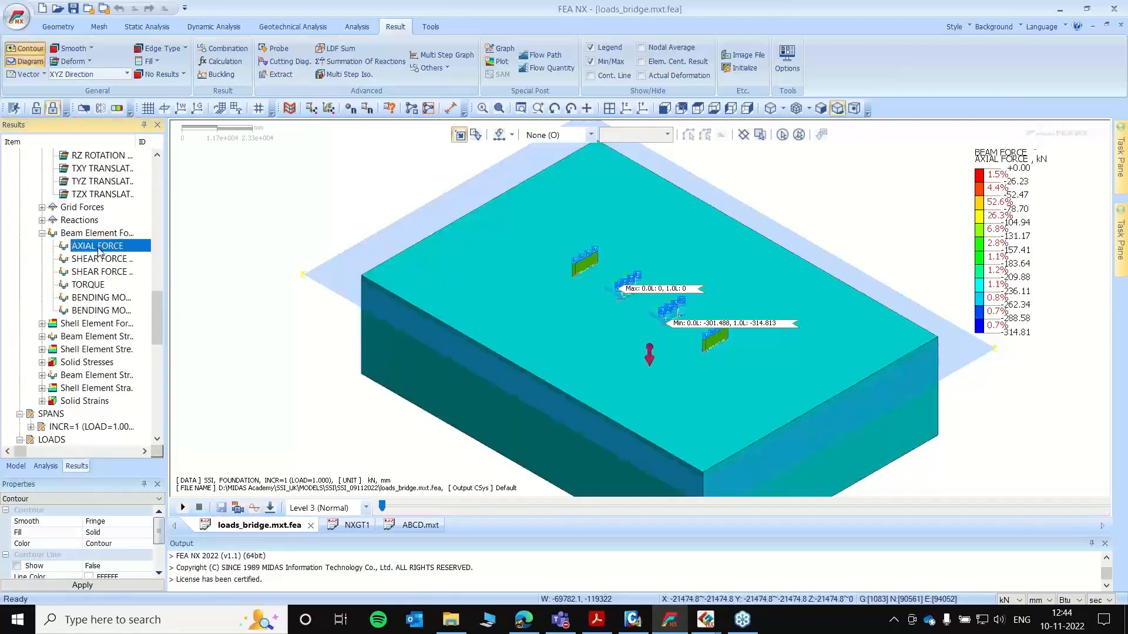
- Isolate the PILES mesh set and examine its axial force distribution in the FOUNDATION stage
{"action": "left_click", "coordinate": [16, 466]}
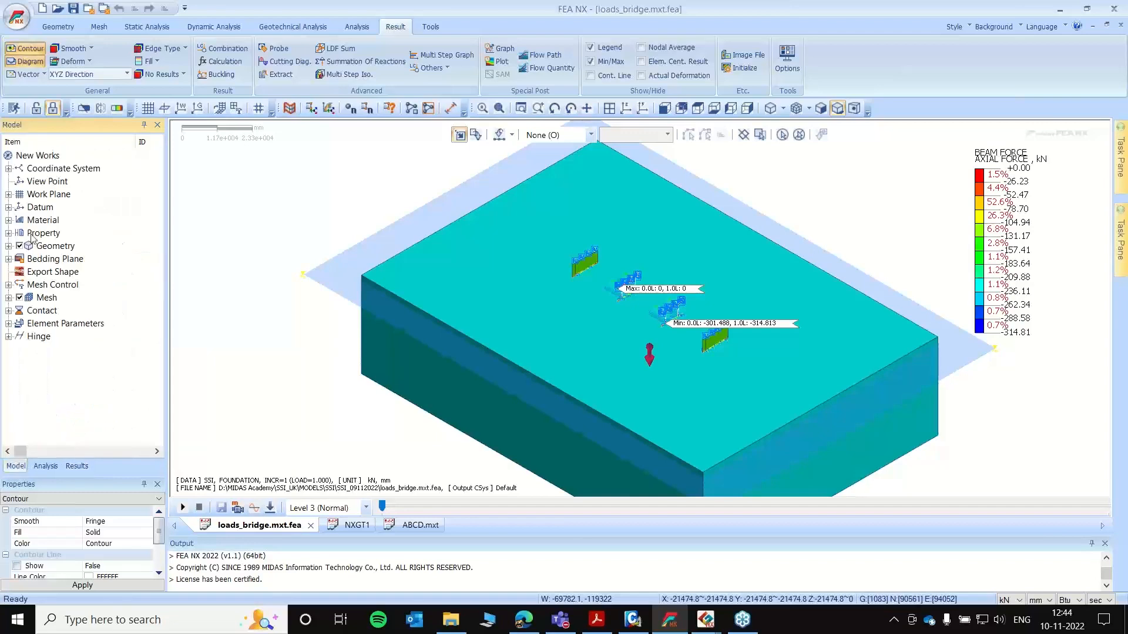
{"action": "left_click", "coordinate": [9, 298]}
{"action": "left_click", "coordinate": [20, 272]}
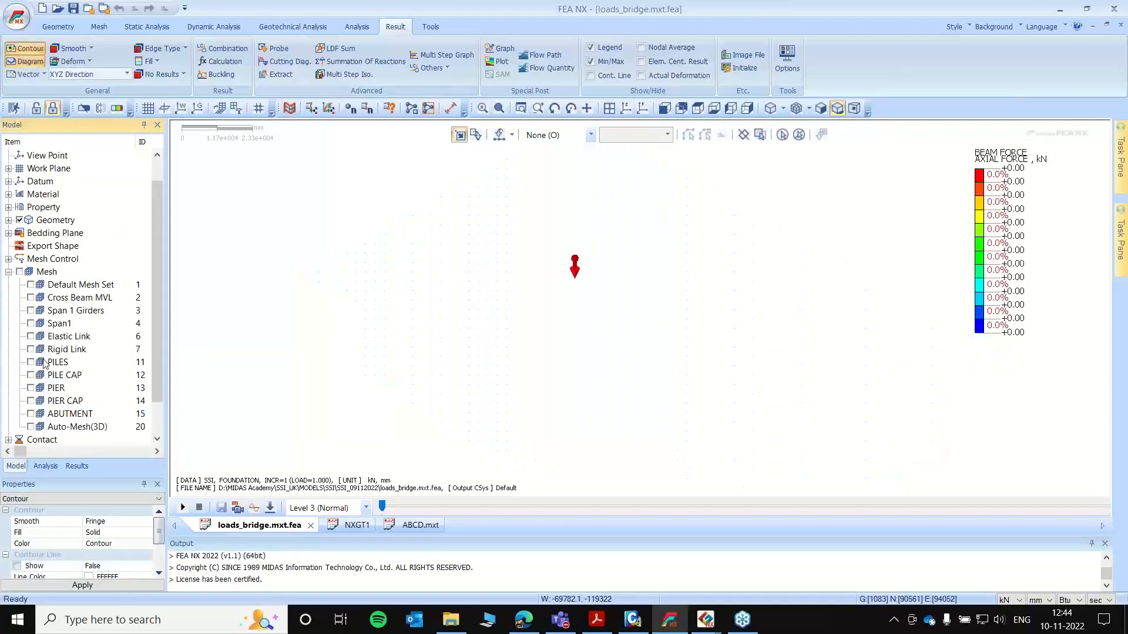
{"action": "left_click", "coordinate": [31, 362]}
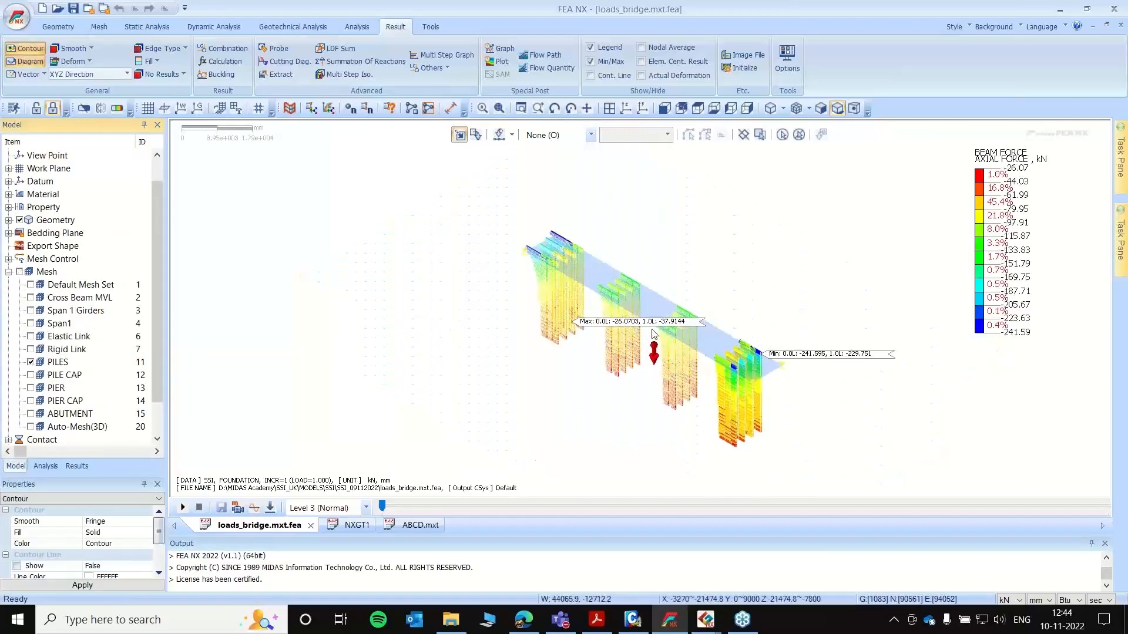
{"action": "middle_click_drag", "start_coordinate": [826, 329], "coordinate": [810, 330]}
{"action": "scroll", "coordinate": [711, 308], "scroll_direction": "up", "scroll_amount": 2}
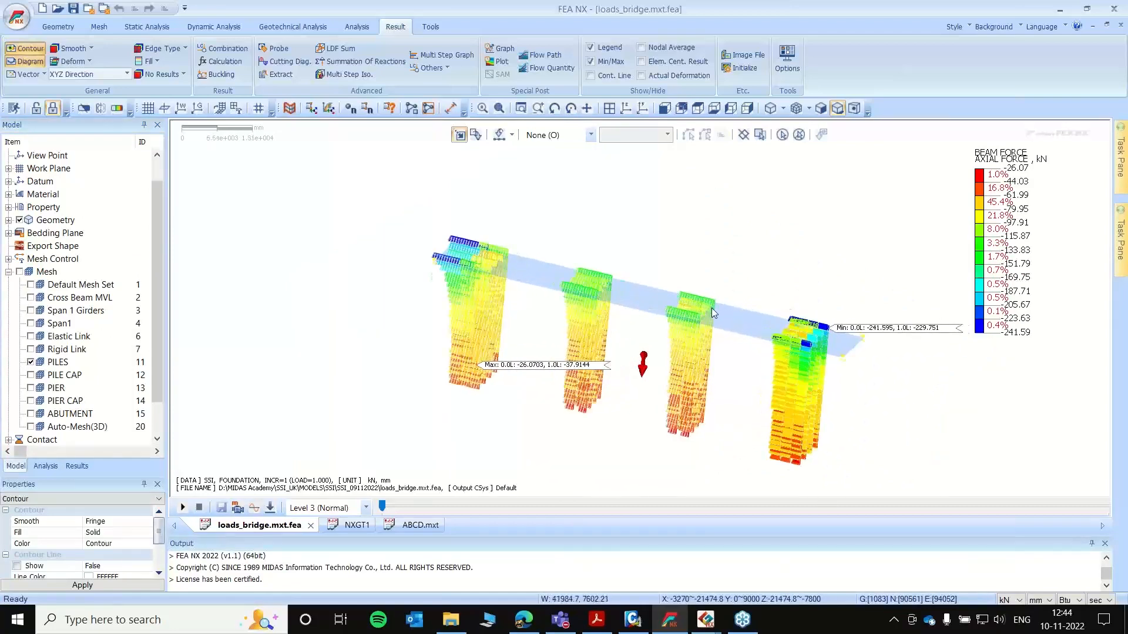
{"action": "scroll", "coordinate": [50, 388], "scroll_direction": "down", "scroll_amount": 1}
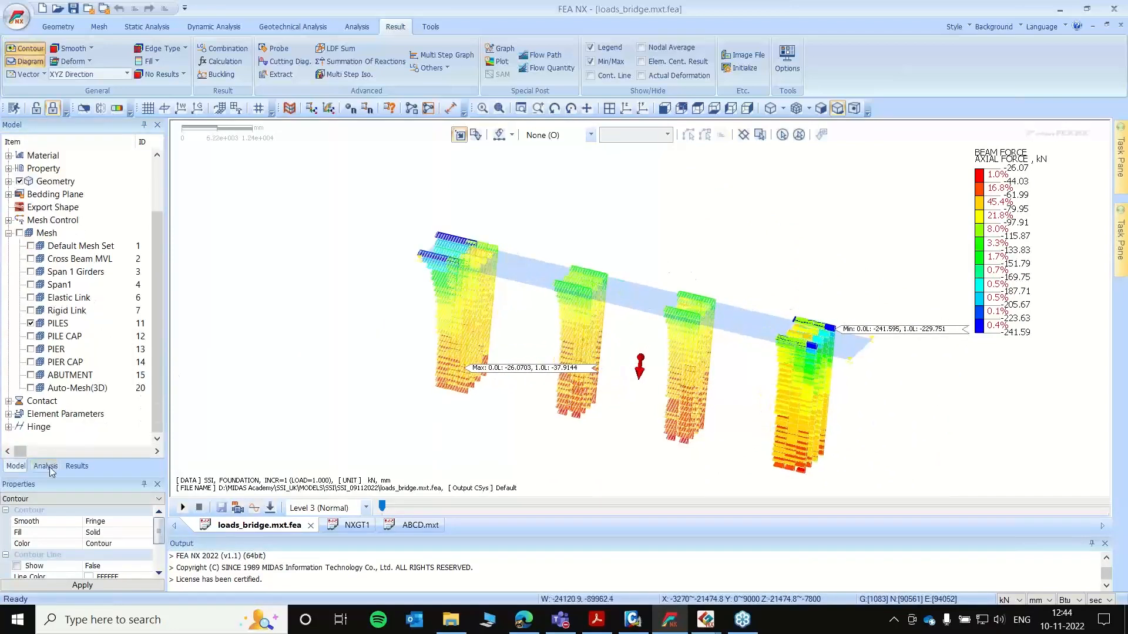
- Display the FOUNDATION stage's bending moment Y and shear force Y in the piles, with the length unit set to m
{"action": "left_click", "coordinate": [77, 465]}
{"action": "left_click", "coordinate": [101, 298]}
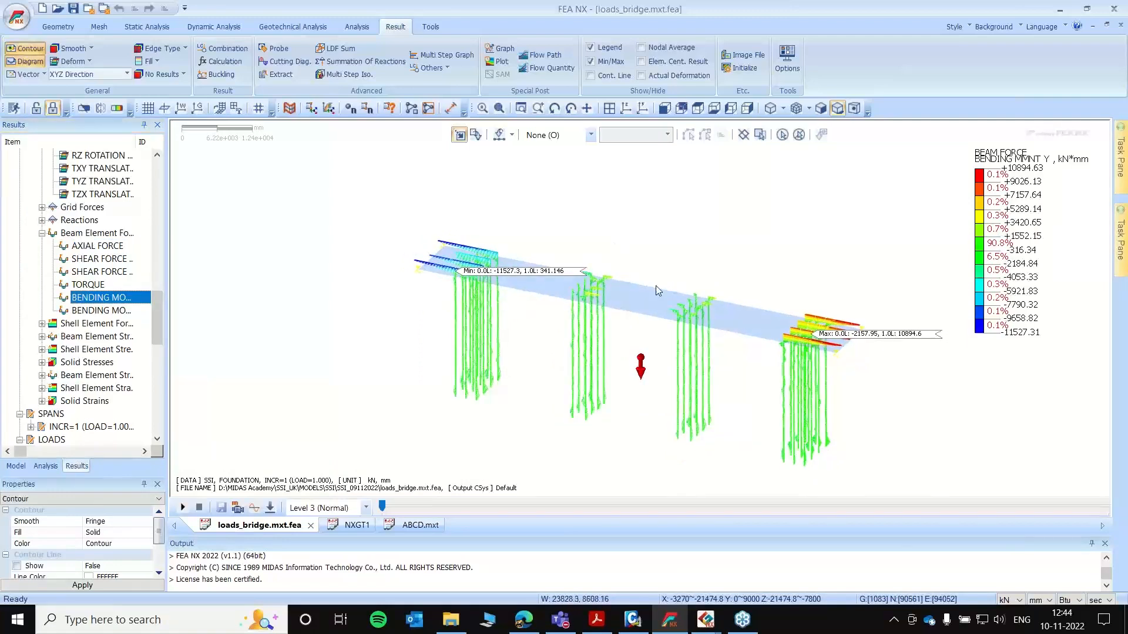
{"action": "left_click", "coordinate": [1044, 600]}
{"action": "left_click", "coordinate": [1036, 560]}
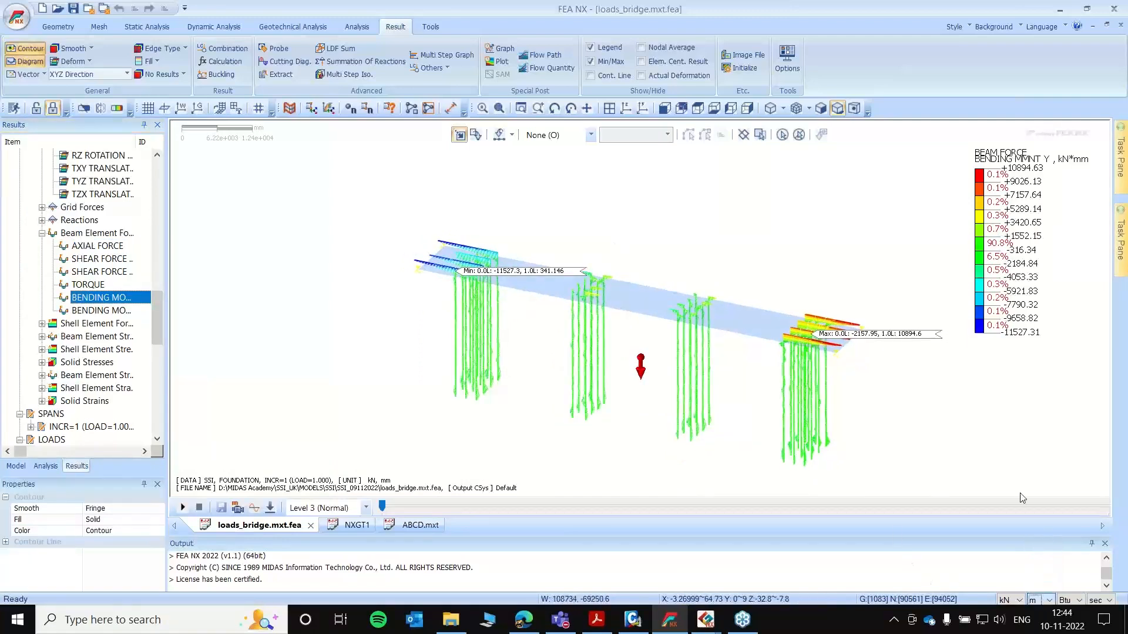
{"action": "left_click", "coordinate": [103, 259]}
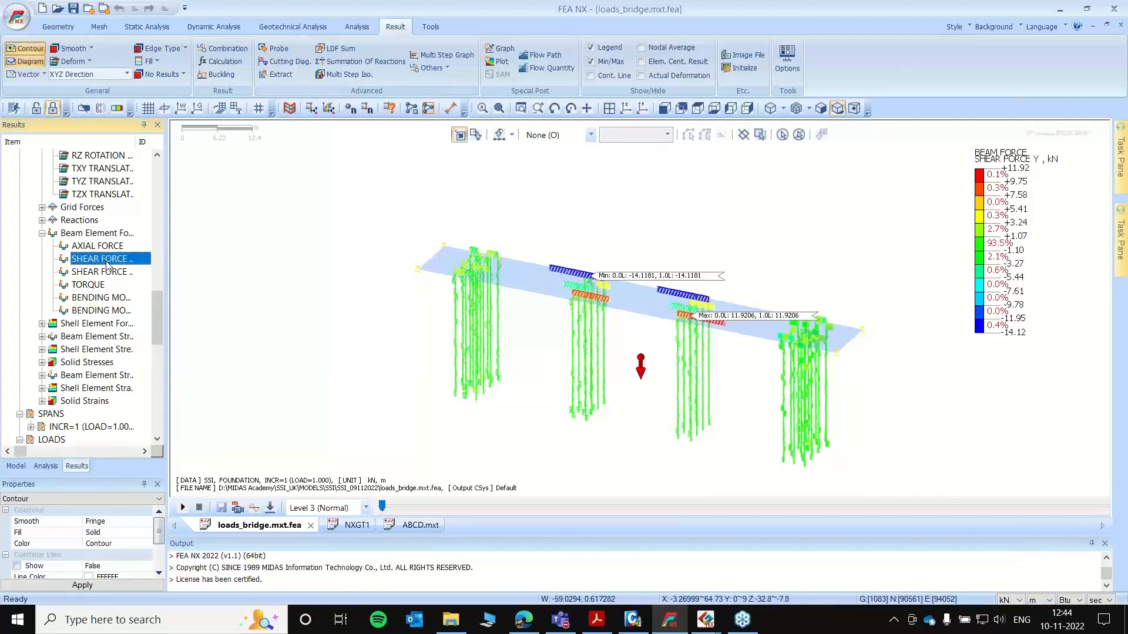
{"action": "scroll", "coordinate": [96, 333], "scroll_direction": "down", "scroll_amount": 1}
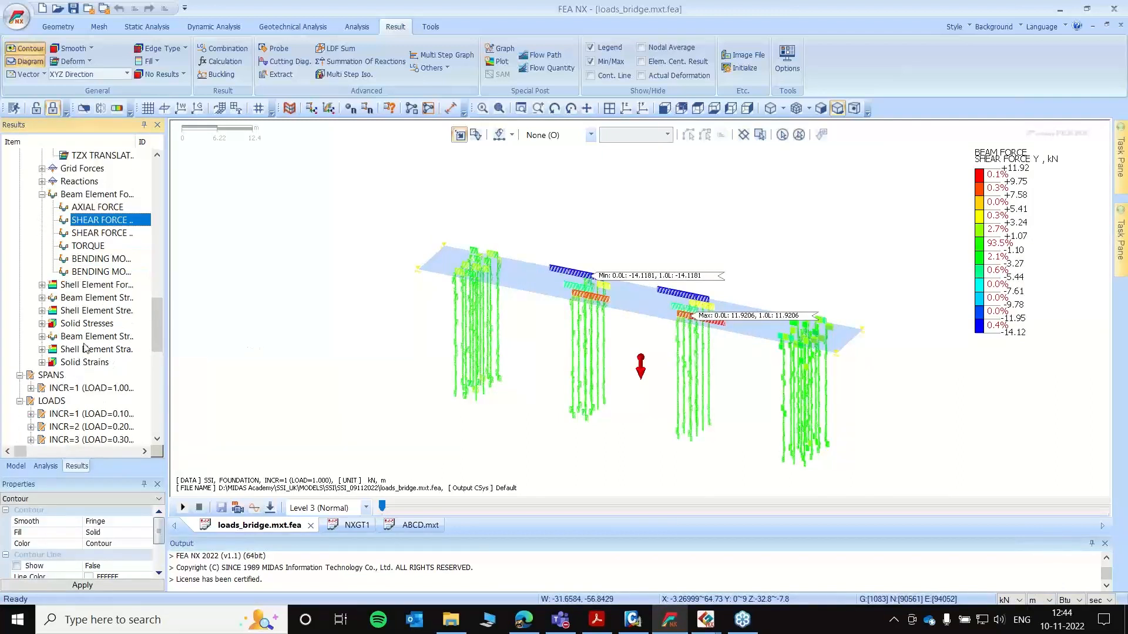
- Show all mesh sets again in the isometric view
{"action": "left_click", "coordinate": [16, 466]}
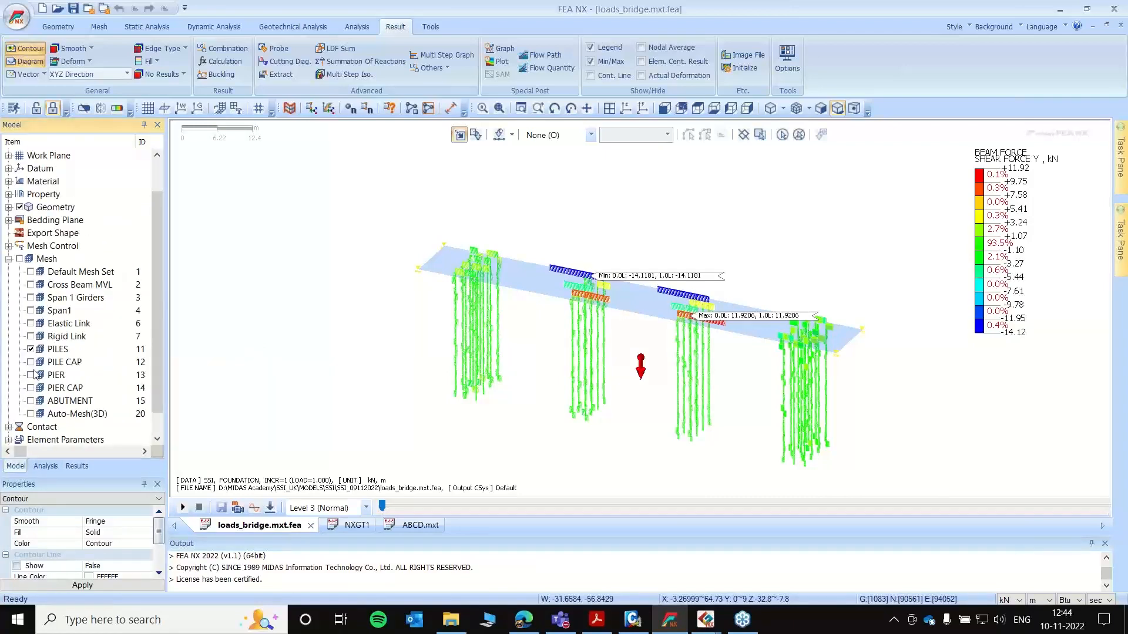
{"action": "left_click", "coordinate": [21, 259]}
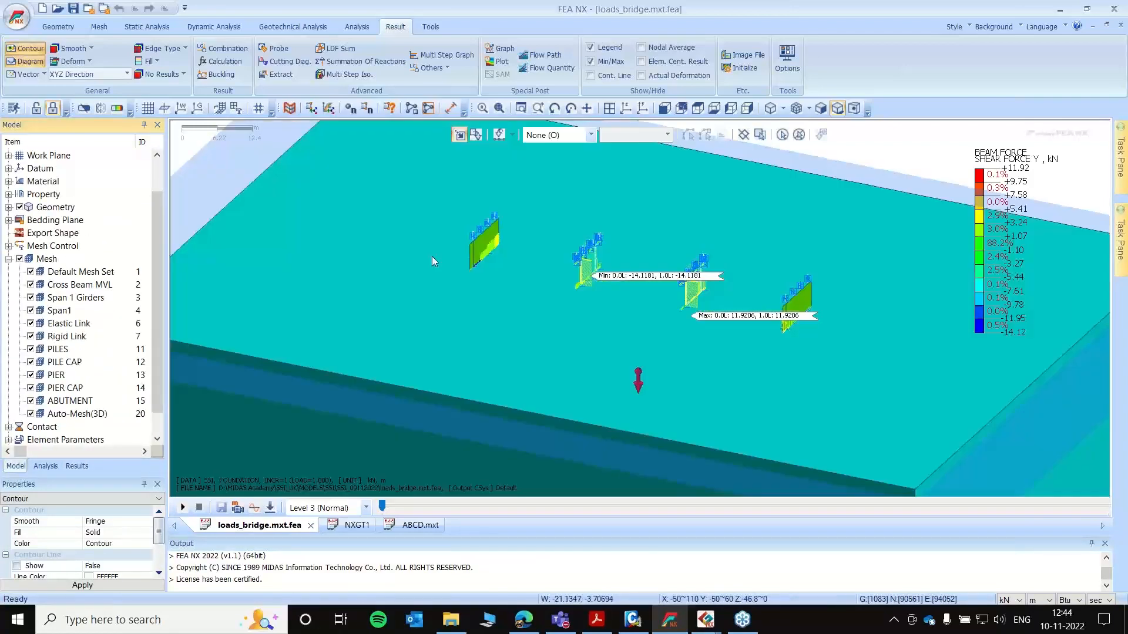
{"action": "left_click", "coordinate": [625, 109]}
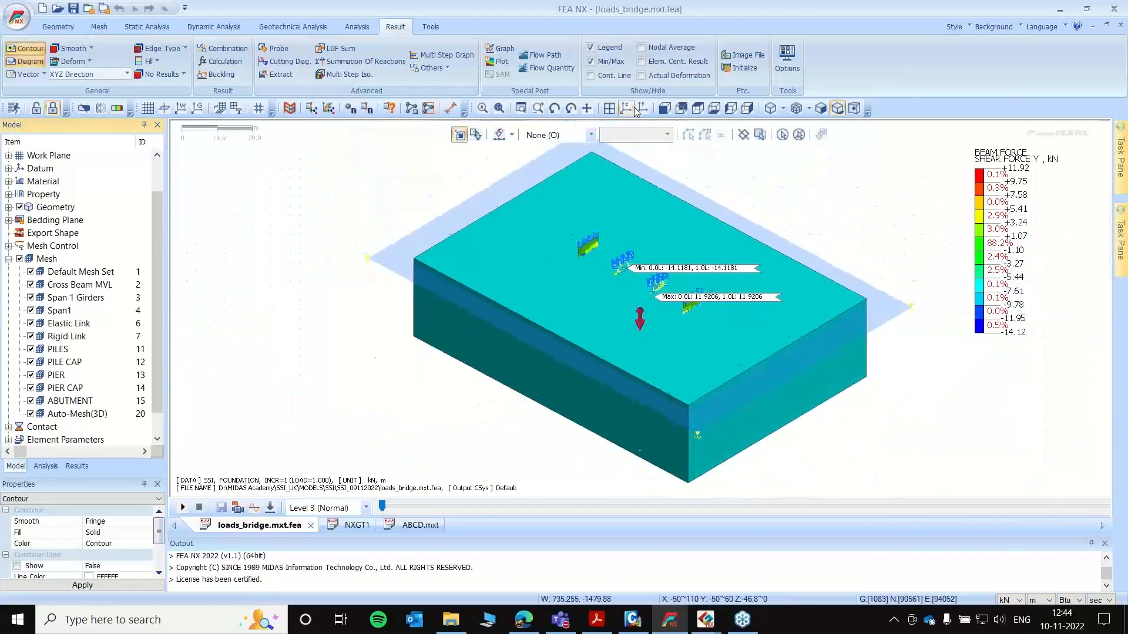
- Display the total translation contour of the SPANS stage at INCR=1
{"action": "left_click", "coordinate": [76, 466]}
{"action": "scroll", "coordinate": [40, 193], "scroll_direction": "down", "scroll_amount": 10}
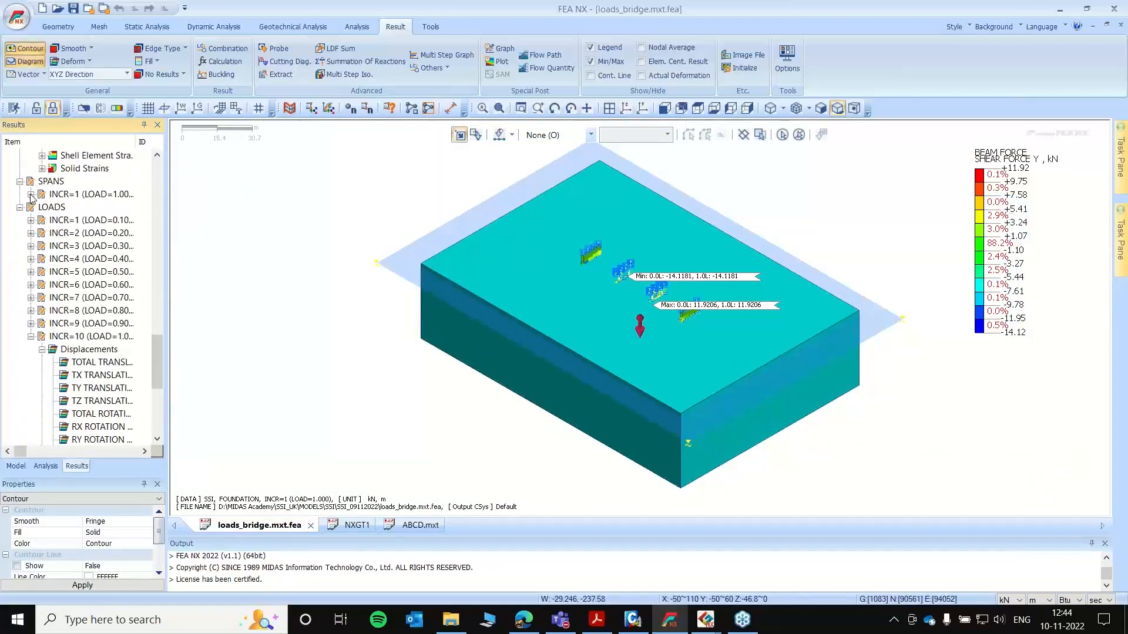
{"action": "left_click", "coordinate": [31, 194]}
{"action": "left_click", "coordinate": [42, 207]}
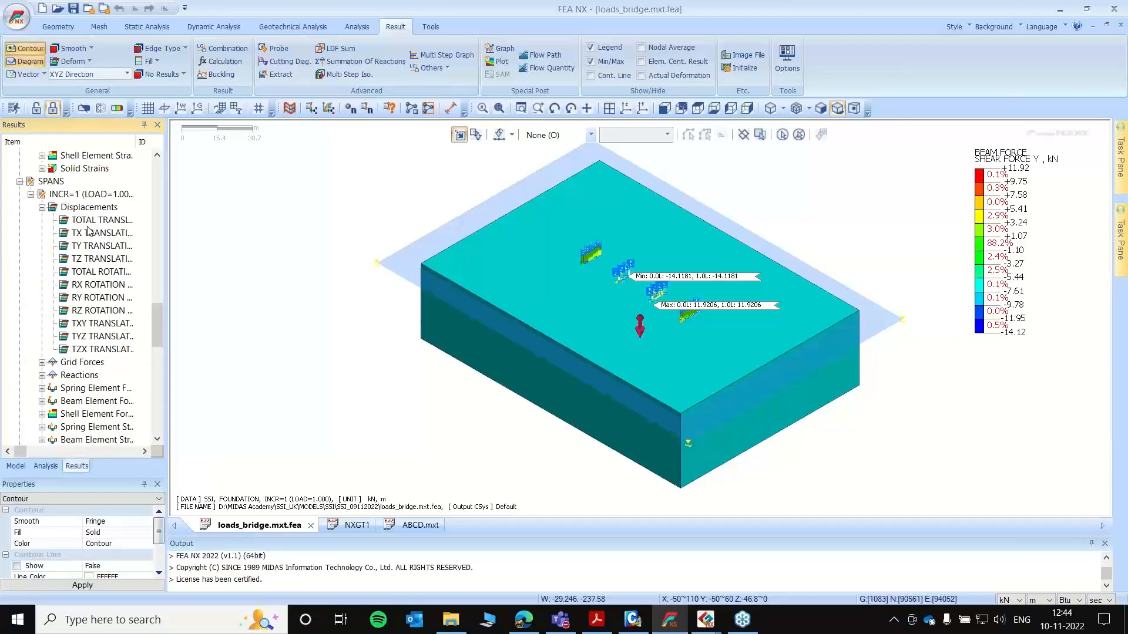
{"action": "double_click", "coordinate": [94, 220]}
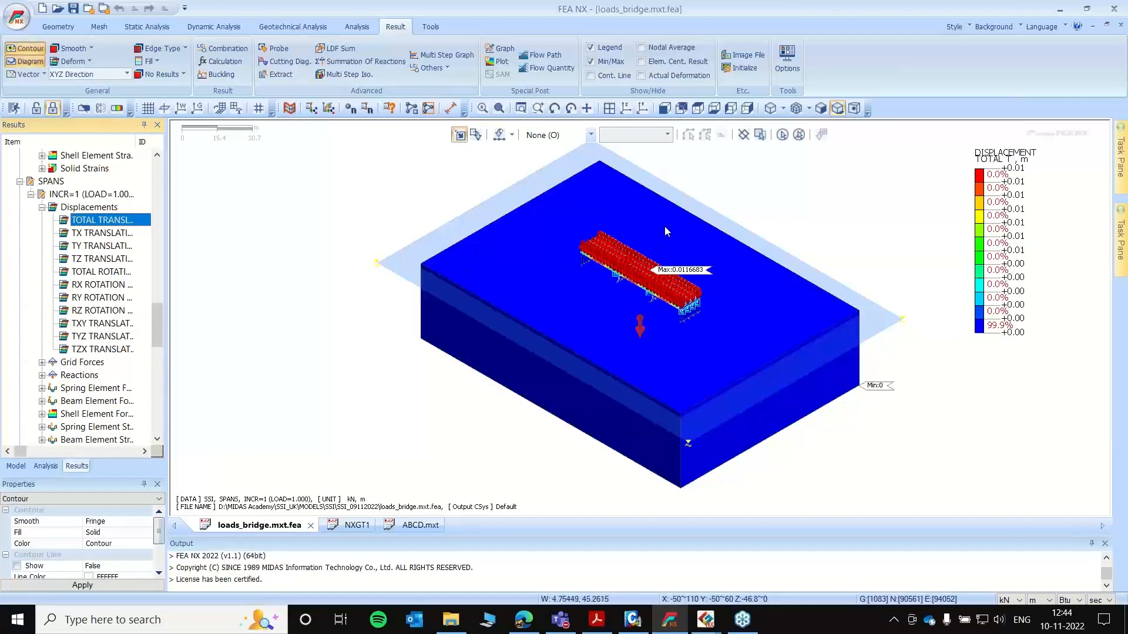
{"action": "scroll", "coordinate": [664, 227], "scroll_direction": "up", "scroll_amount": 1}
- Hide all static load symbols on the bridge model
{"action": "left_click", "coordinate": [46, 465]}
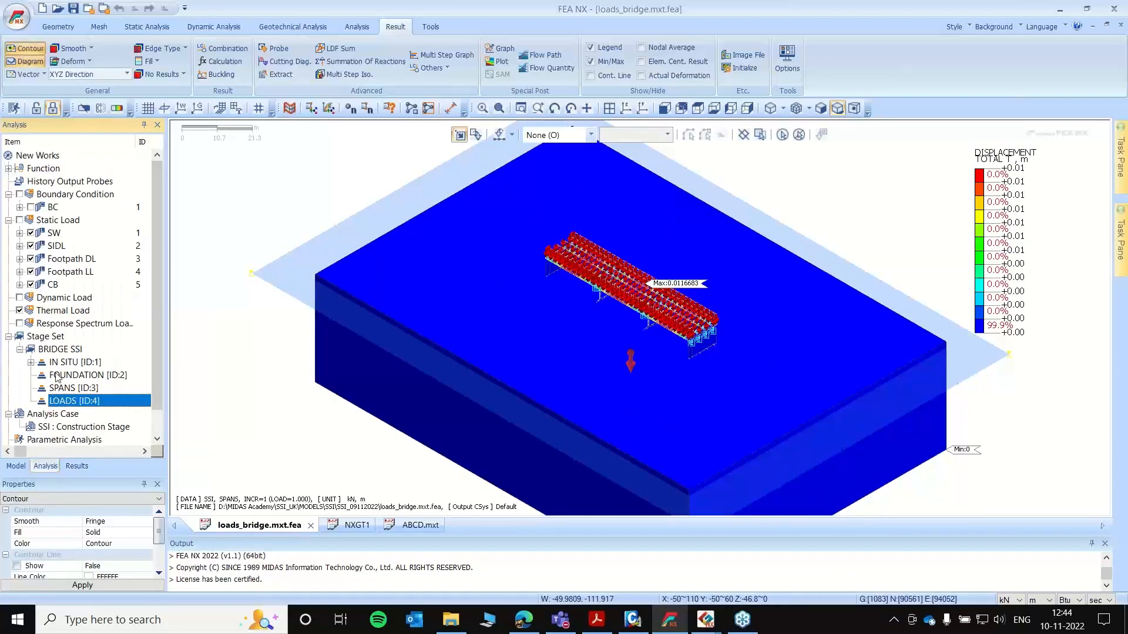
{"action": "left_click", "coordinate": [19, 220]}
{"action": "left_click", "coordinate": [20, 220]}
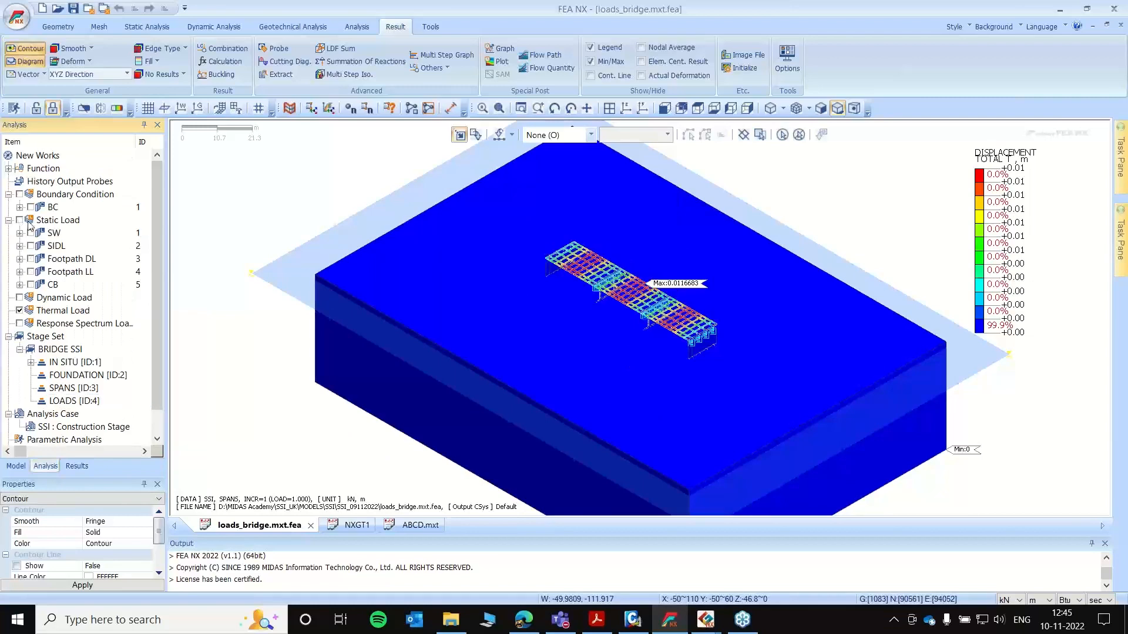
- Redistribute the SPANS total translation legend ranges and set the length unit to mm
{"action": "left_click", "coordinate": [77, 465]}
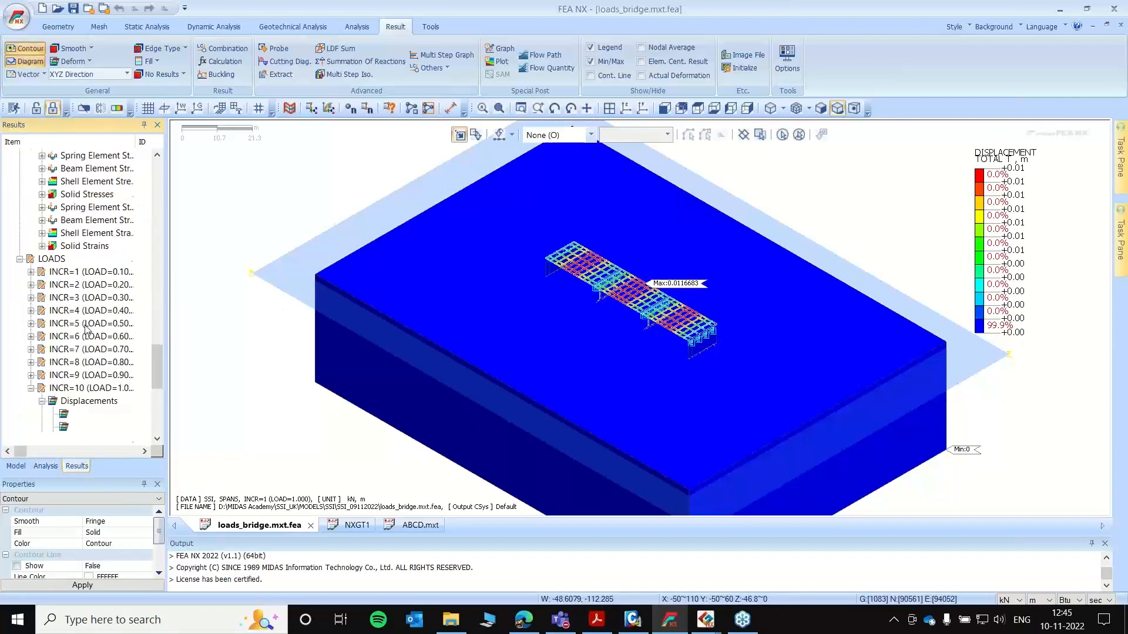
{"action": "right_click", "coordinate": [1006, 261]}
{"action": "left_click", "coordinate": [1045, 345]}
{"action": "left_click", "coordinate": [1032, 600]}
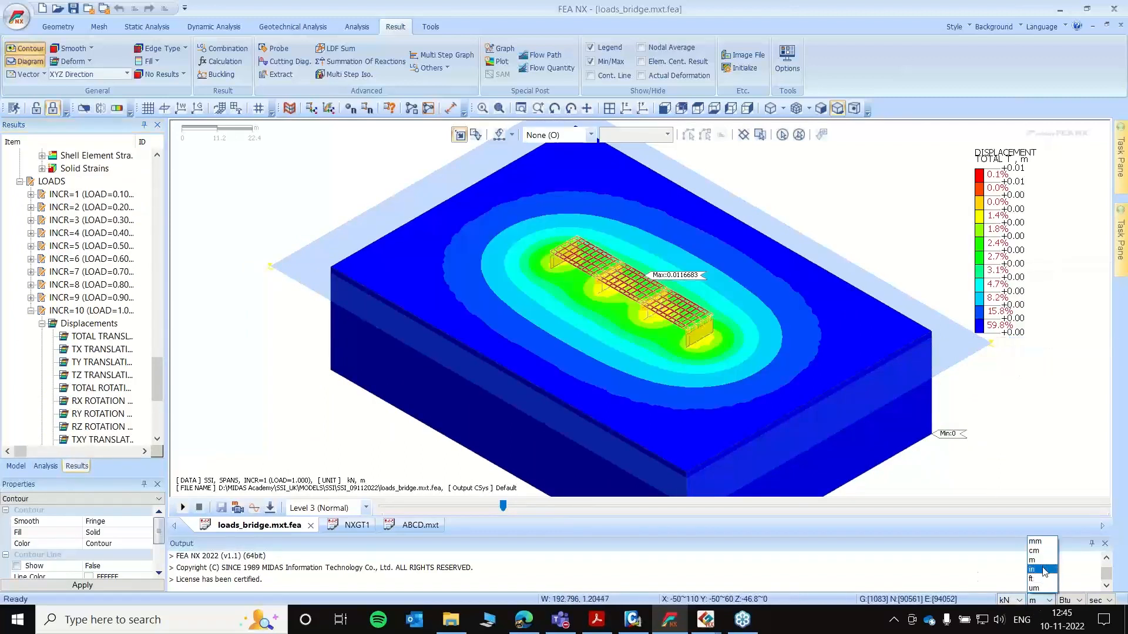
{"action": "left_click", "coordinate": [1041, 543]}
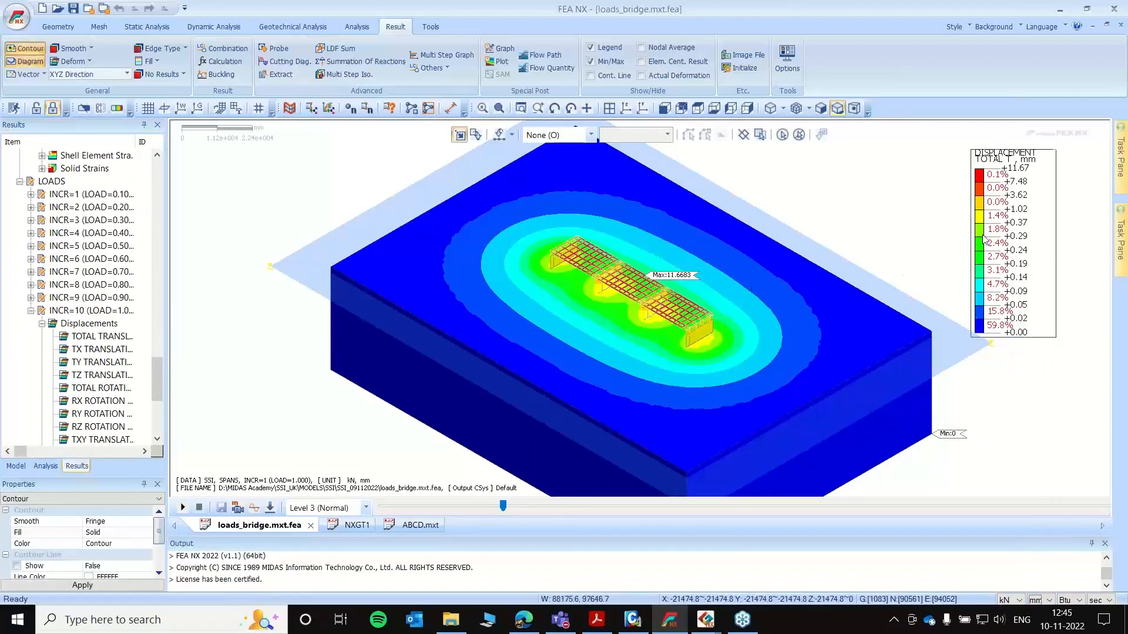
{"action": "scroll", "coordinate": [660, 321], "scroll_direction": "up", "scroll_amount": 2}
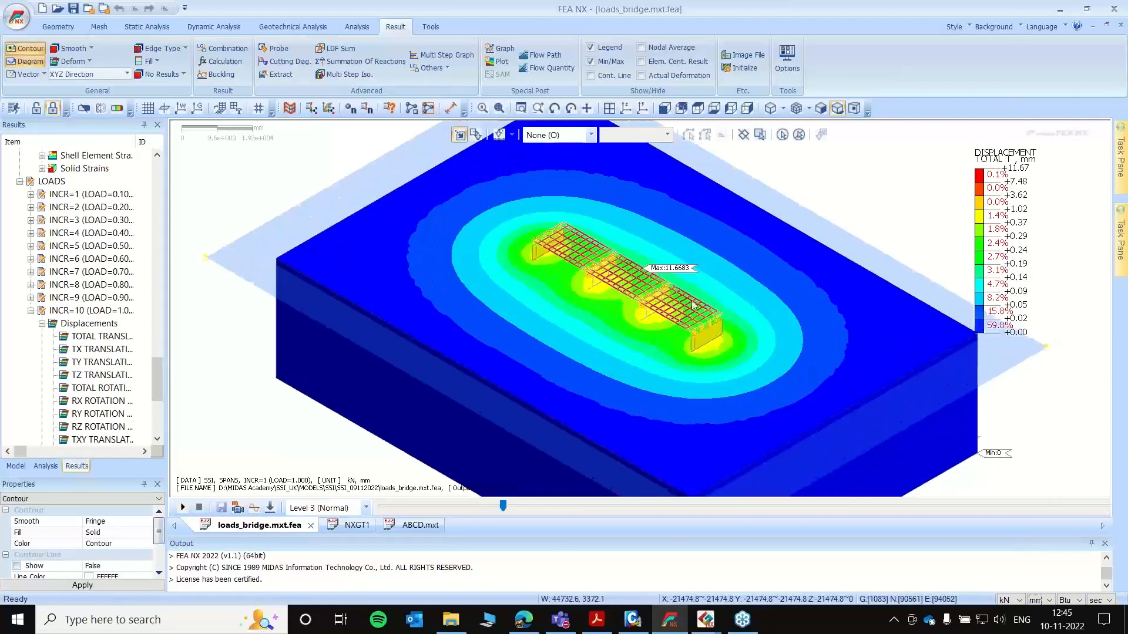
- Display the beam element axial force results of the SPANS stage
{"action": "scroll", "coordinate": [103, 376], "scroll_direction": "down", "scroll_amount": 4}
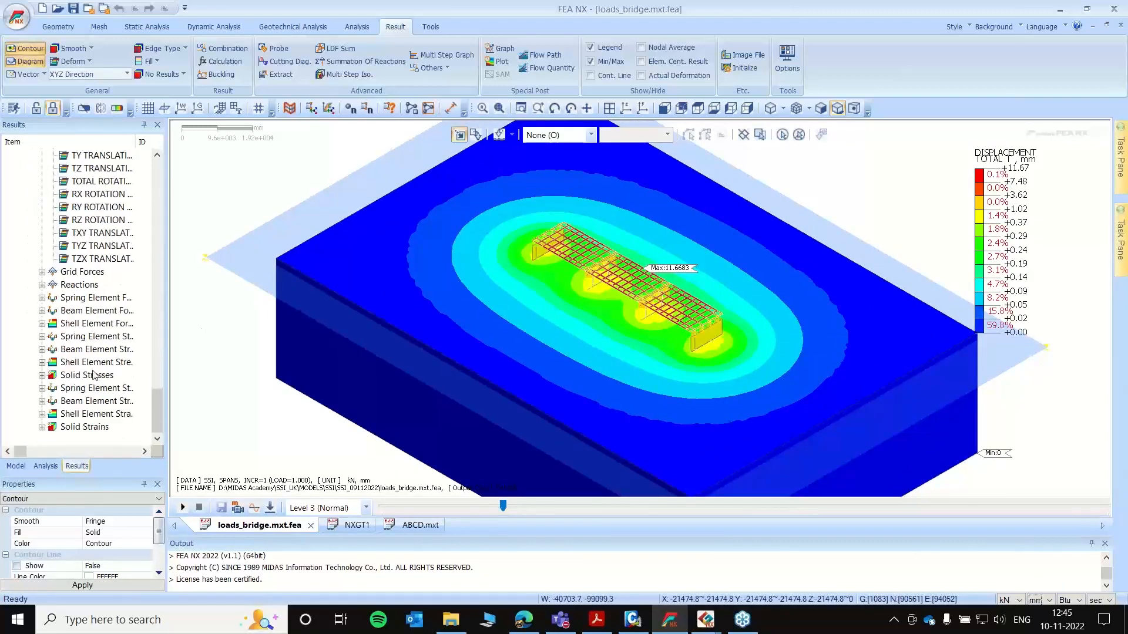
{"action": "scroll", "coordinate": [63, 316], "scroll_direction": "down", "scroll_amount": 3}
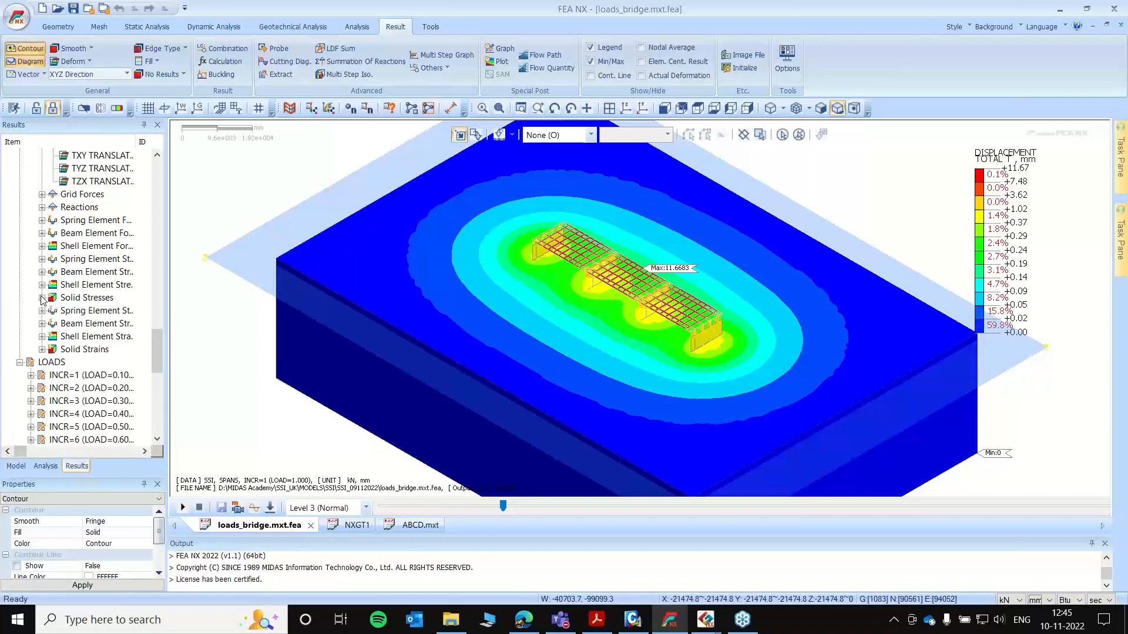
{"action": "left_click", "coordinate": [42, 233]}
{"action": "double_click", "coordinate": [94, 247]}
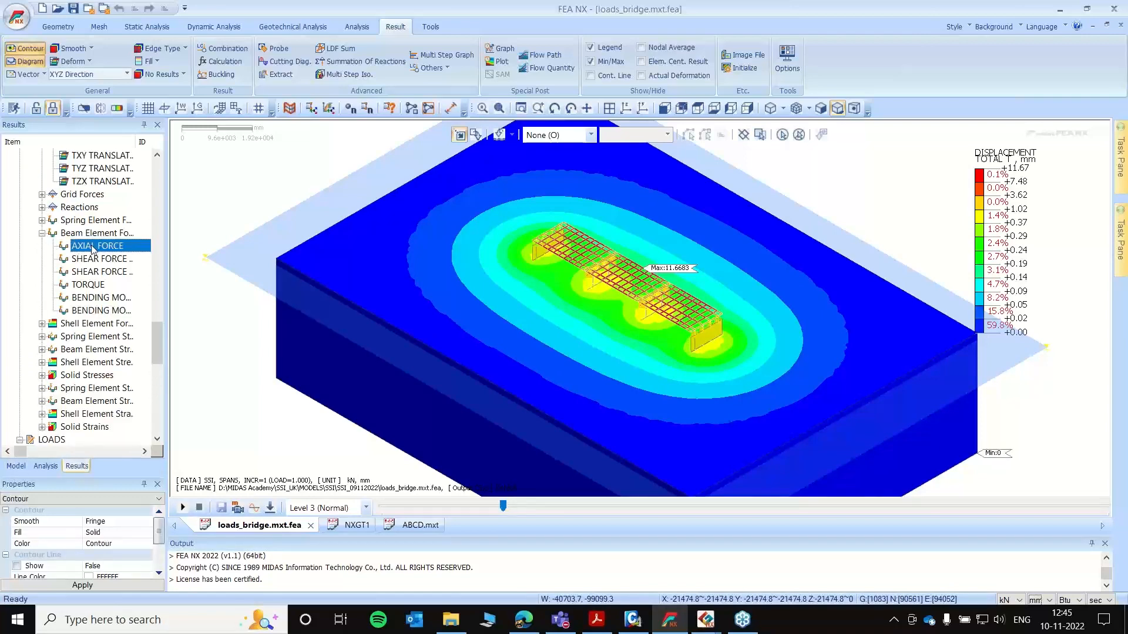
- Isolate the PIER mesh set and examine its axial force in the SPANS stage
{"action": "left_click", "coordinate": [18, 465]}
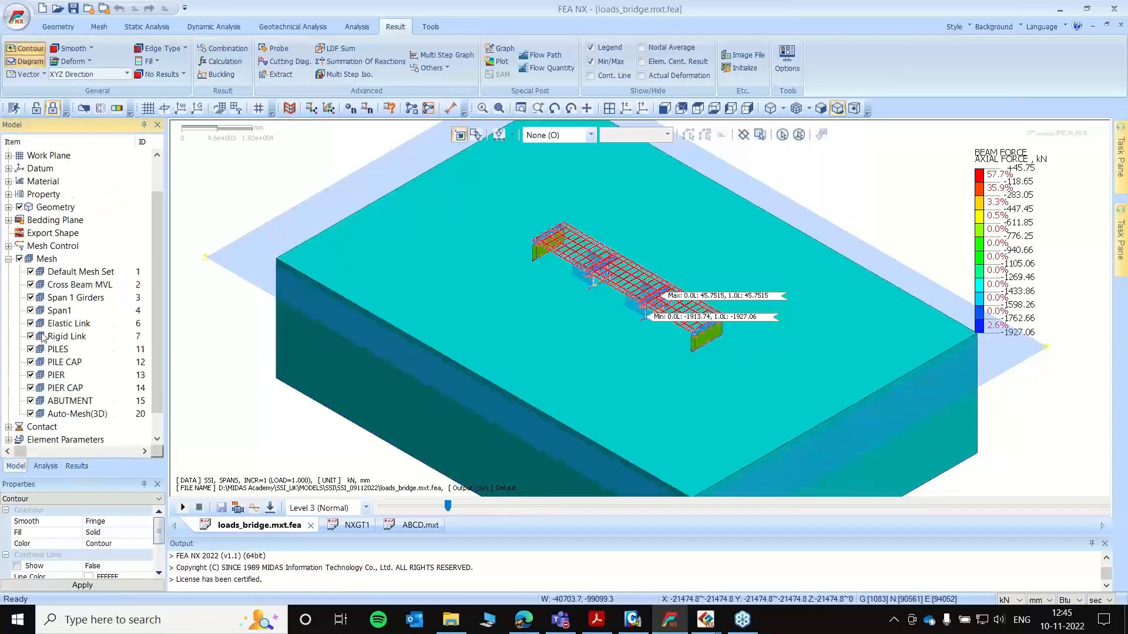
{"action": "left_click", "coordinate": [20, 260]}
{"action": "left_click", "coordinate": [20, 259]}
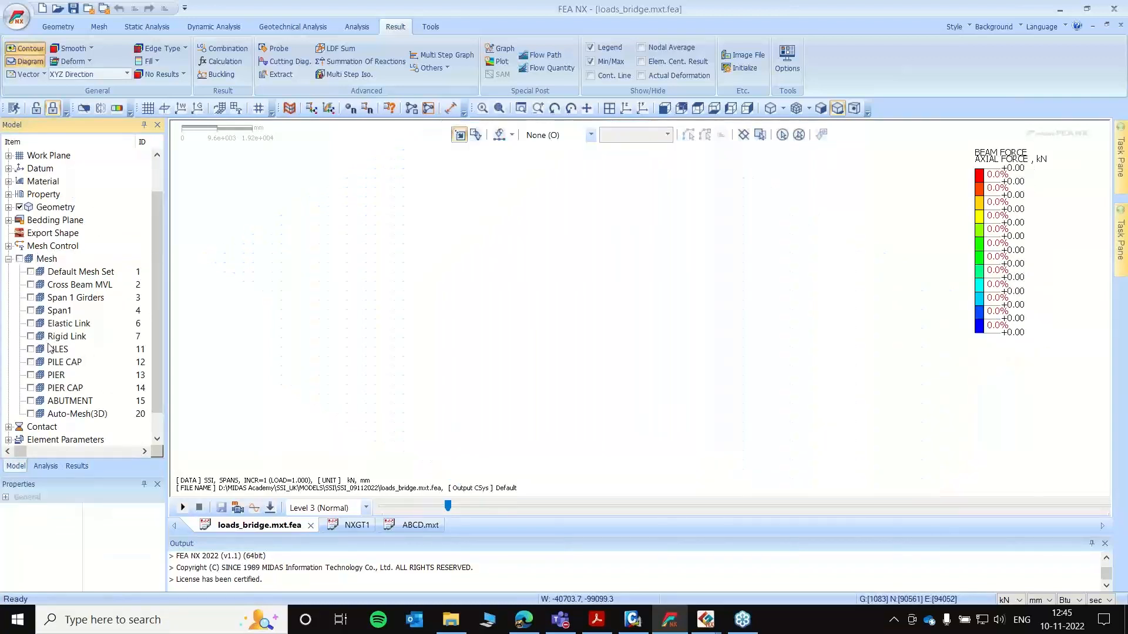
{"action": "left_click", "coordinate": [31, 375]}
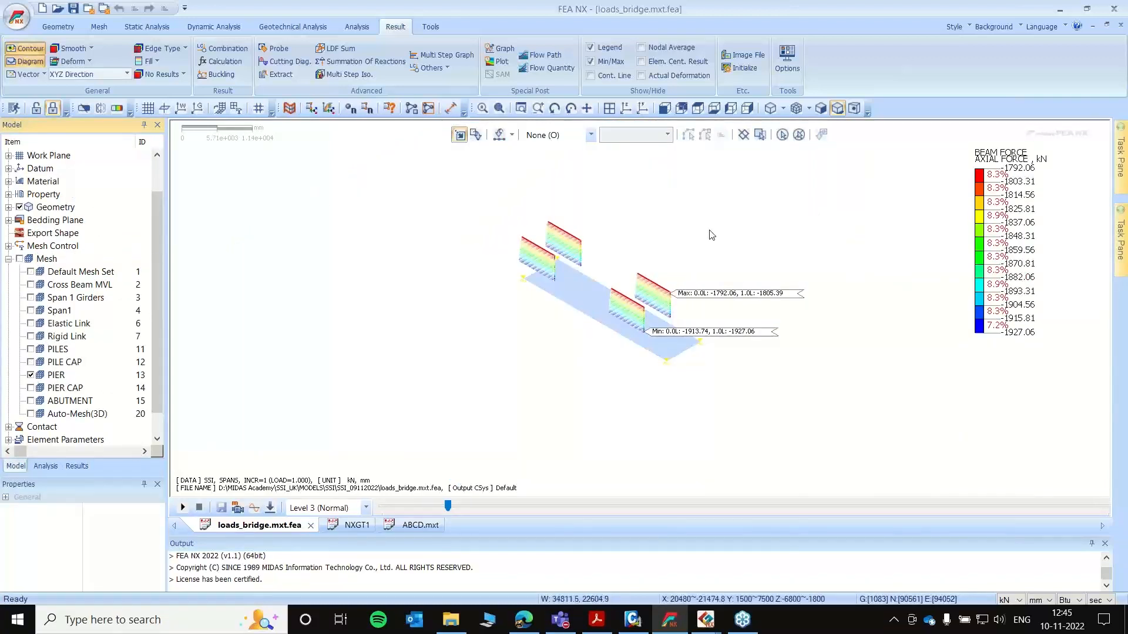
{"action": "scroll", "coordinate": [709, 230], "scroll_direction": "up", "scroll_amount": 1}
{"action": "mouse_move", "coordinate": [625, 294]}
{"action": "middle_mouse_down"}
{"action": "mouse_move", "coordinate": [674, 297]}
{"action": "mouse_move", "coordinate": [630, 303]}
{"action": "middle_mouse_up"}
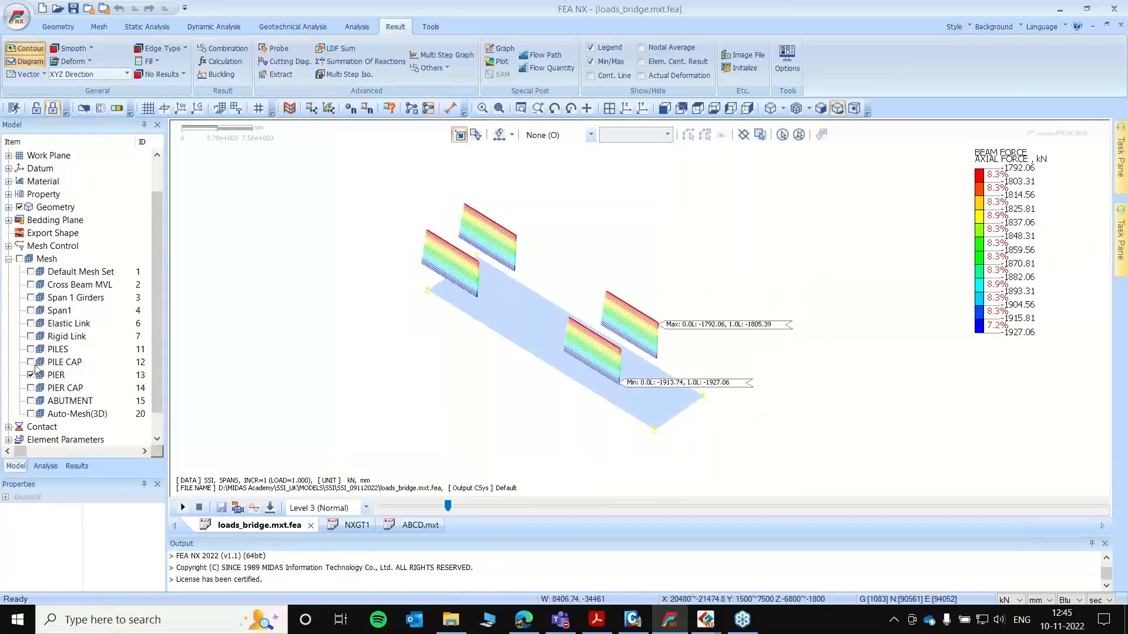
- Show the SPANS axial force in the PIER CAP mesh set alone, and in the PILES mesh set alone
{"action": "left_click", "coordinate": [31, 388]}
{"action": "left_click", "coordinate": [31, 375]}
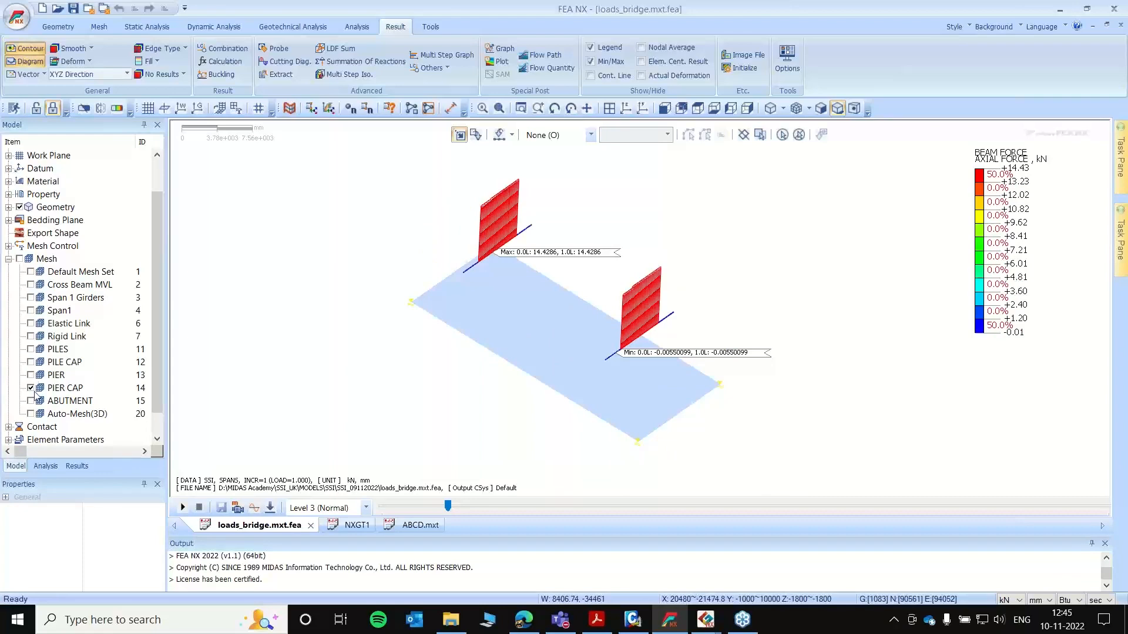
{"action": "left_click", "coordinate": [32, 388]}
{"action": "left_click", "coordinate": [31, 349]}
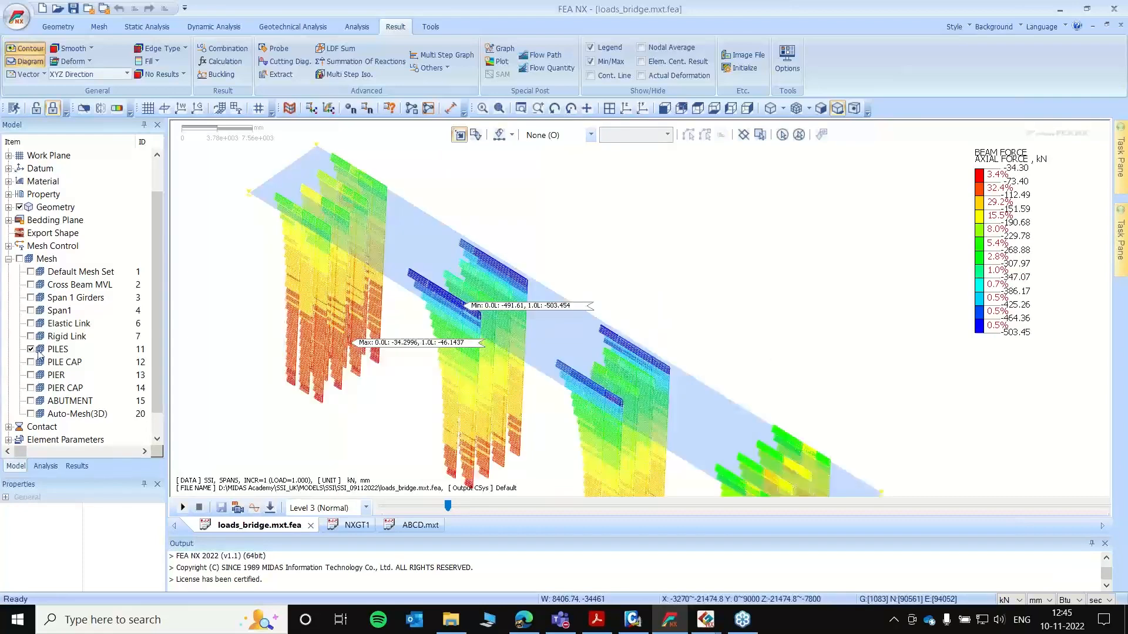
{"action": "mouse_move", "coordinate": [836, 354]}
{"action": "middle_mouse_down"}
{"action": "mouse_move", "coordinate": [883, 345]}
{"action": "mouse_move", "coordinate": [856, 347]}
{"action": "middle_mouse_up"}
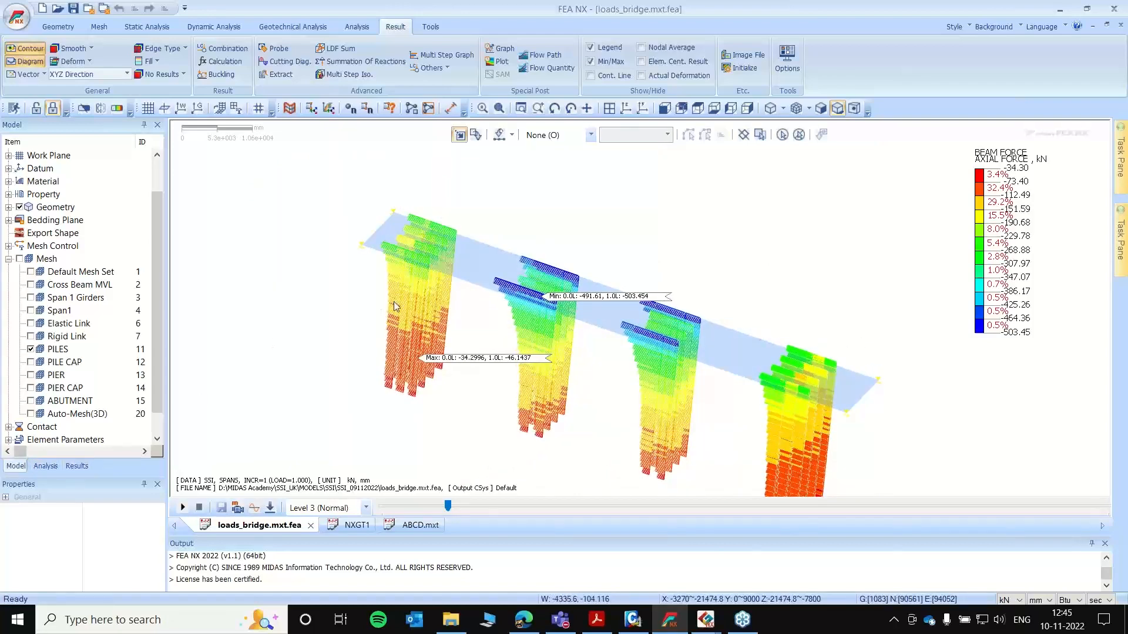
{"action": "scroll", "coordinate": [61, 345], "scroll_direction": "down", "scroll_amount": 1}
- Display the total translation results of the LOADS stage at increment INCR=10
{"action": "left_click", "coordinate": [77, 466]}
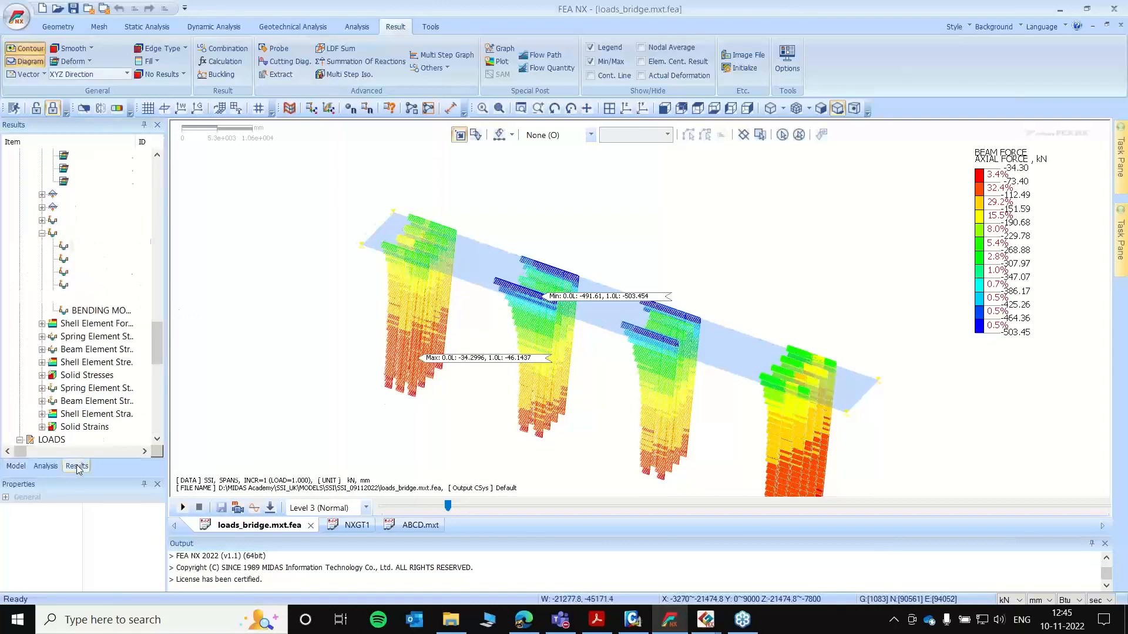
{"action": "scroll", "coordinate": [65, 296], "scroll_direction": "down", "scroll_amount": 10}
{"action": "scroll", "coordinate": [64, 296], "scroll_direction": "down", "scroll_amount": 3}
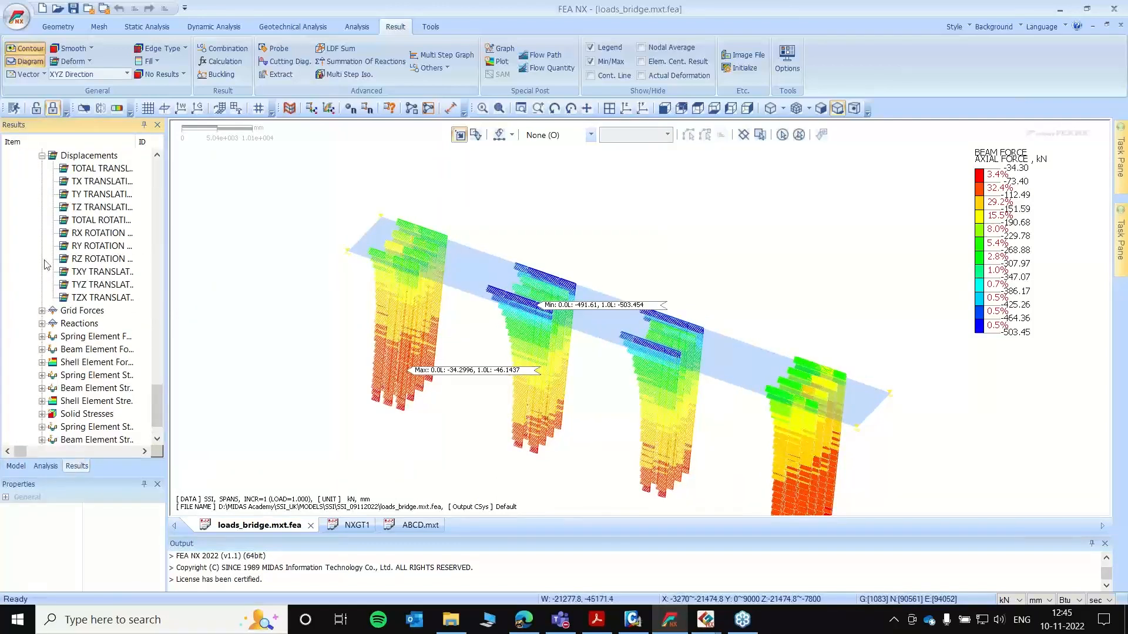
{"action": "scroll", "coordinate": [70, 293], "scroll_direction": "up", "scroll_amount": 6}
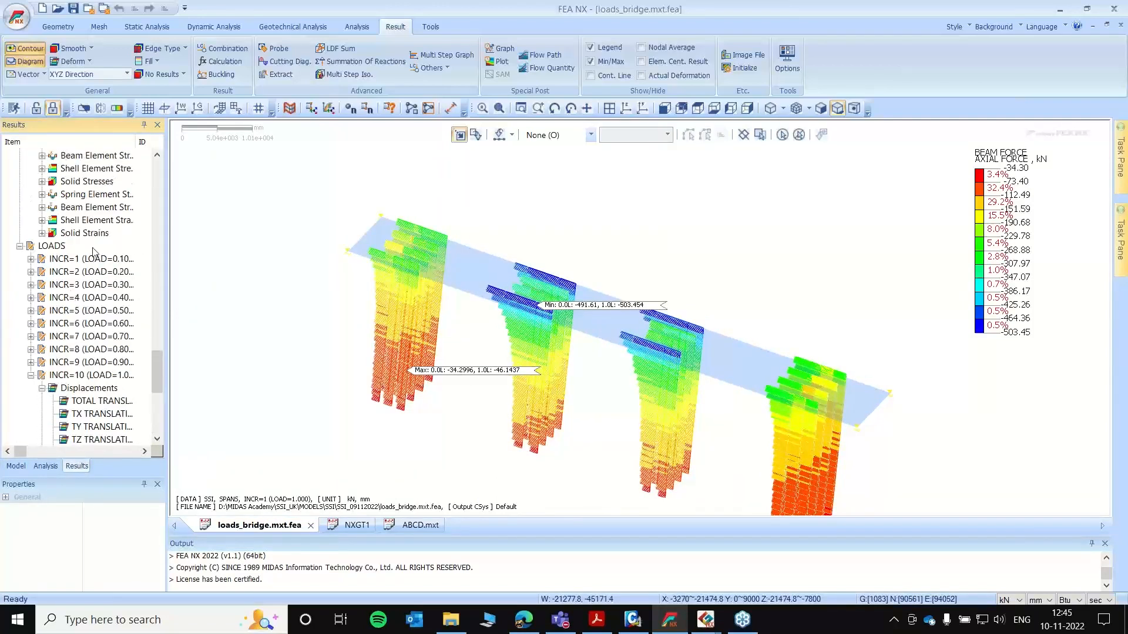
{"action": "scroll", "coordinate": [94, 401], "scroll_direction": "down", "scroll_amount": 6}
{"action": "scroll", "coordinate": [91, 284], "scroll_direction": "down", "scroll_amount": 1}
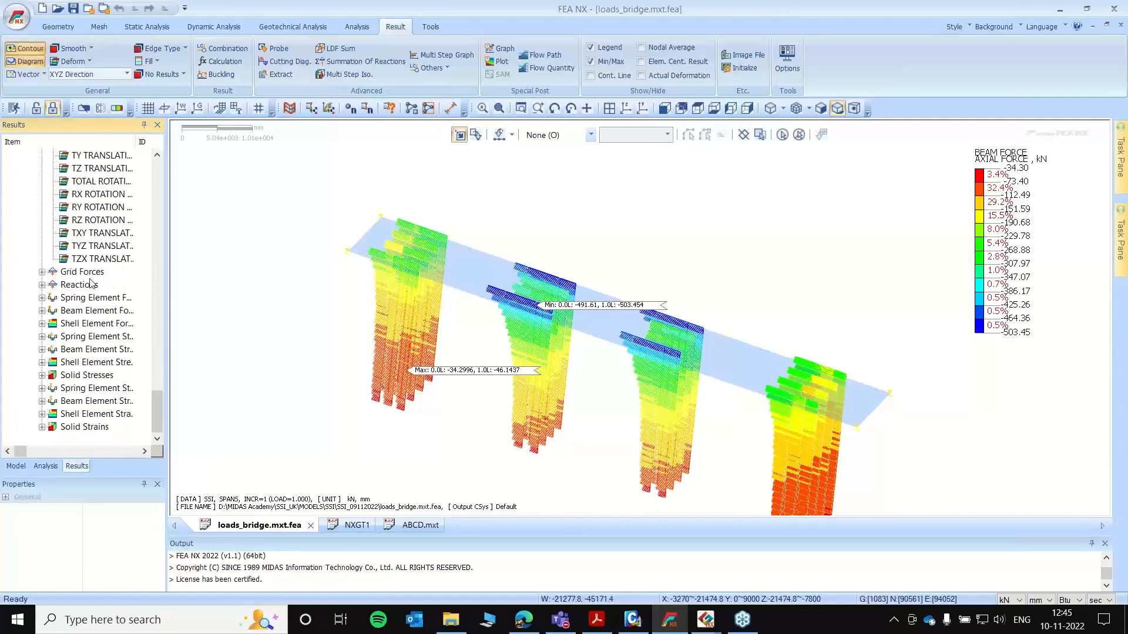
{"action": "scroll", "coordinate": [55, 279], "scroll_direction": "up", "scroll_amount": 2}
{"action": "double_click", "coordinate": [99, 207]}
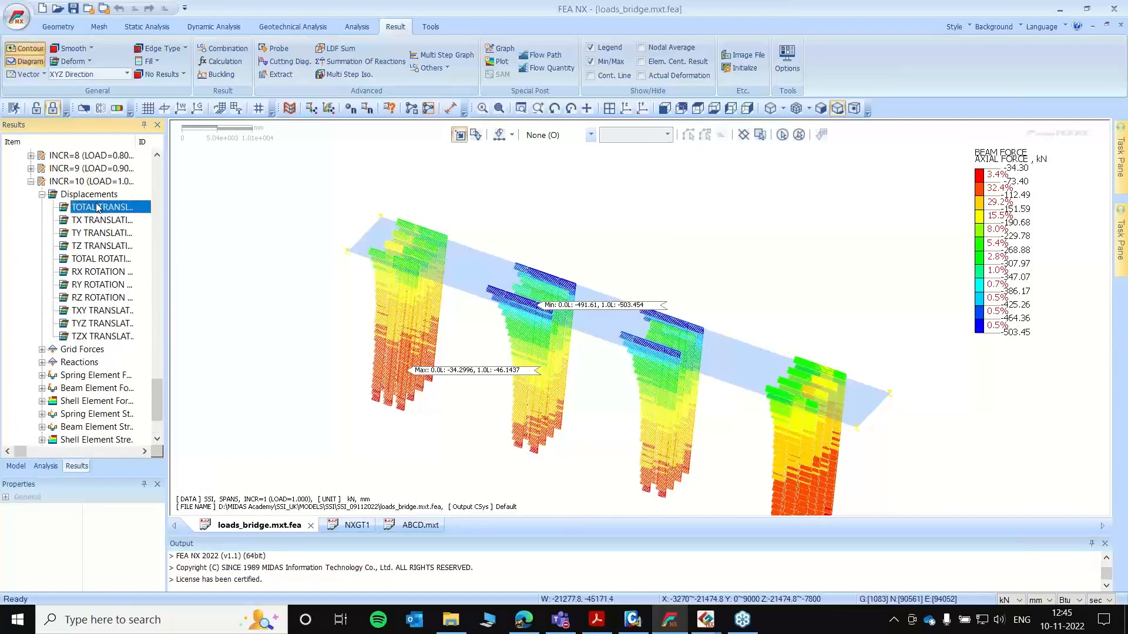
- Show all mesh sets, auto-range the total translation legend, and set the model to the isometric view
{"action": "left_click", "coordinate": [15, 466]}
{"action": "left_click", "coordinate": [20, 259]}
{"action": "right_click", "coordinate": [1001, 233]}
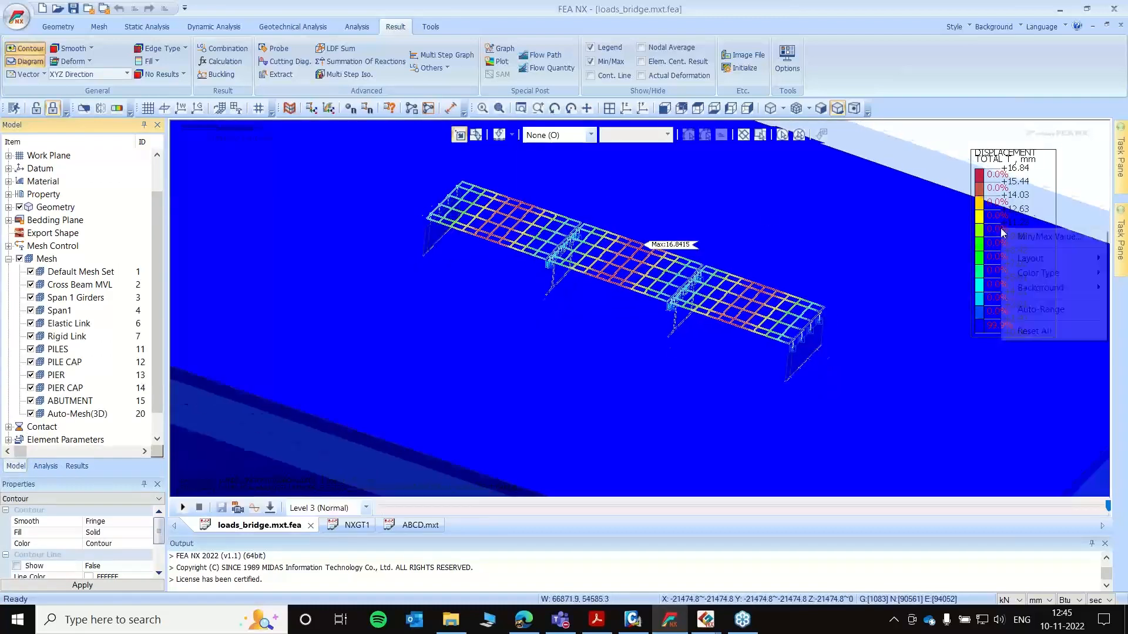
{"action": "left_click", "coordinate": [1038, 309]}
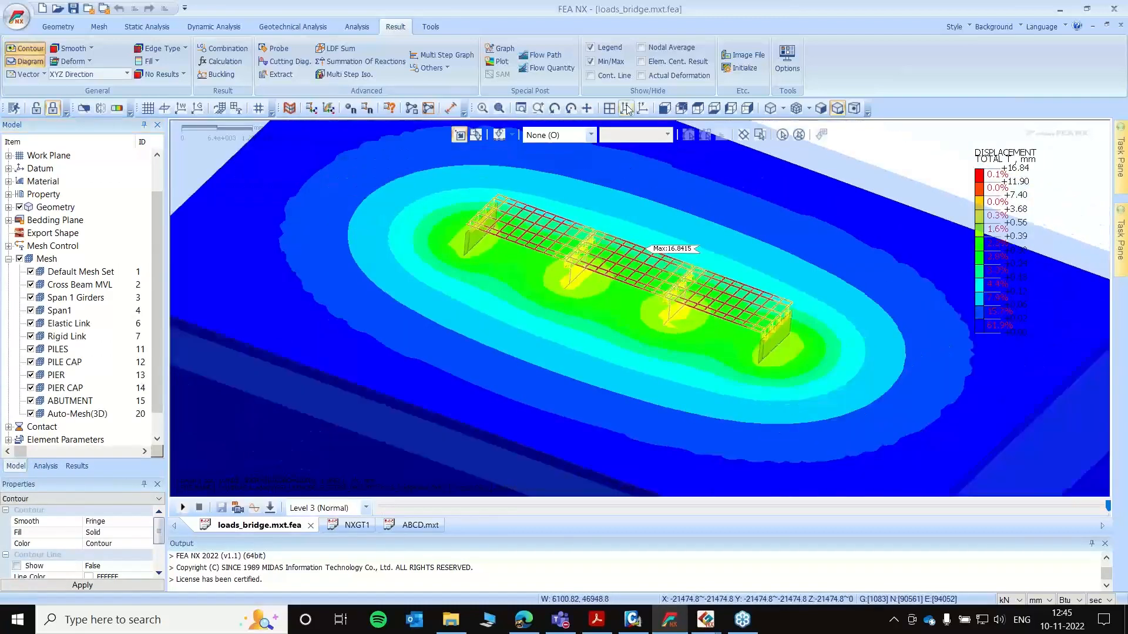
{"action": "left_click", "coordinate": [627, 110]}
- Display the TZ translation of the LOADS stage at INCR=10 with an auto-ranged legend
{"action": "left_click", "coordinate": [83, 470]}
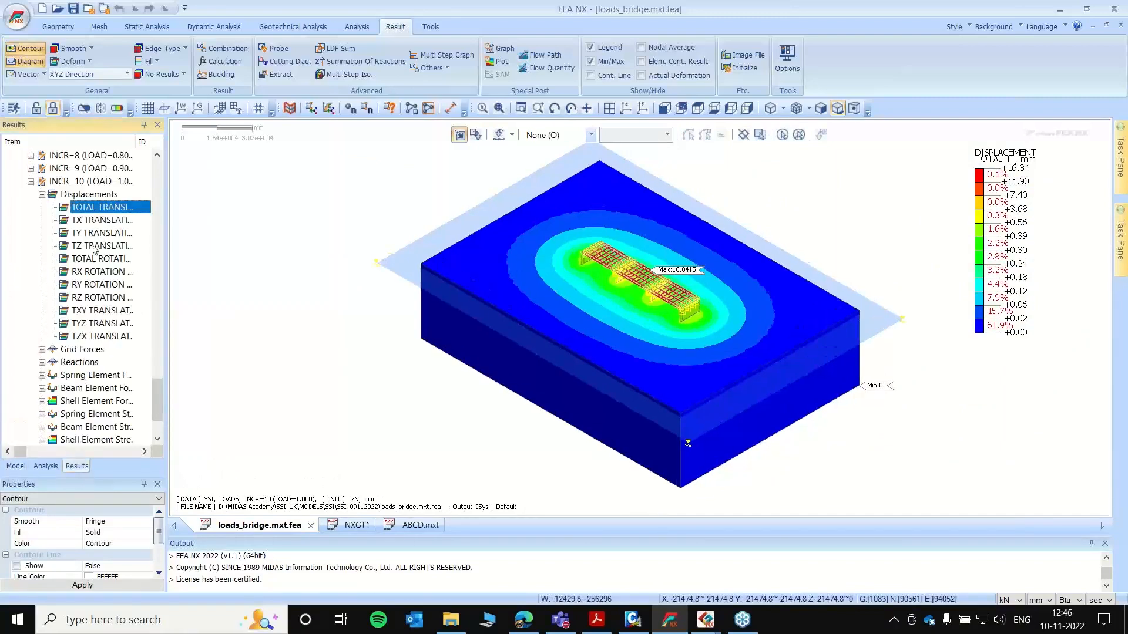
{"action": "left_click", "coordinate": [94, 247]}
{"action": "right_click", "coordinate": [996, 238]}
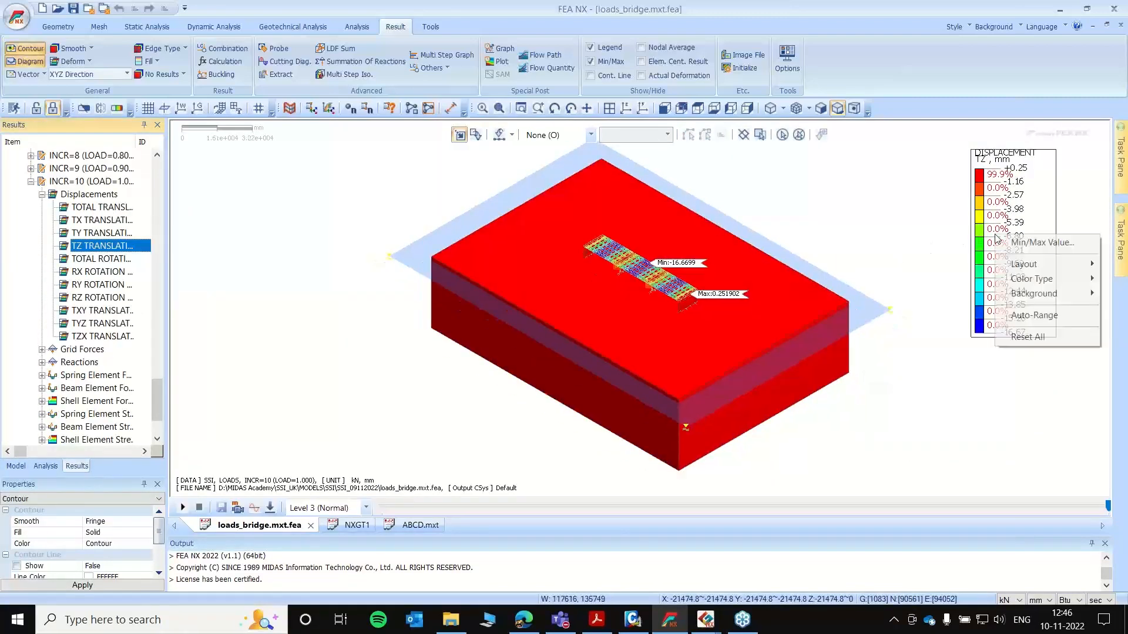
{"action": "left_click", "coordinate": [1034, 316]}
{"action": "scroll", "coordinate": [632, 241], "scroll_direction": "up", "scroll_amount": 4}
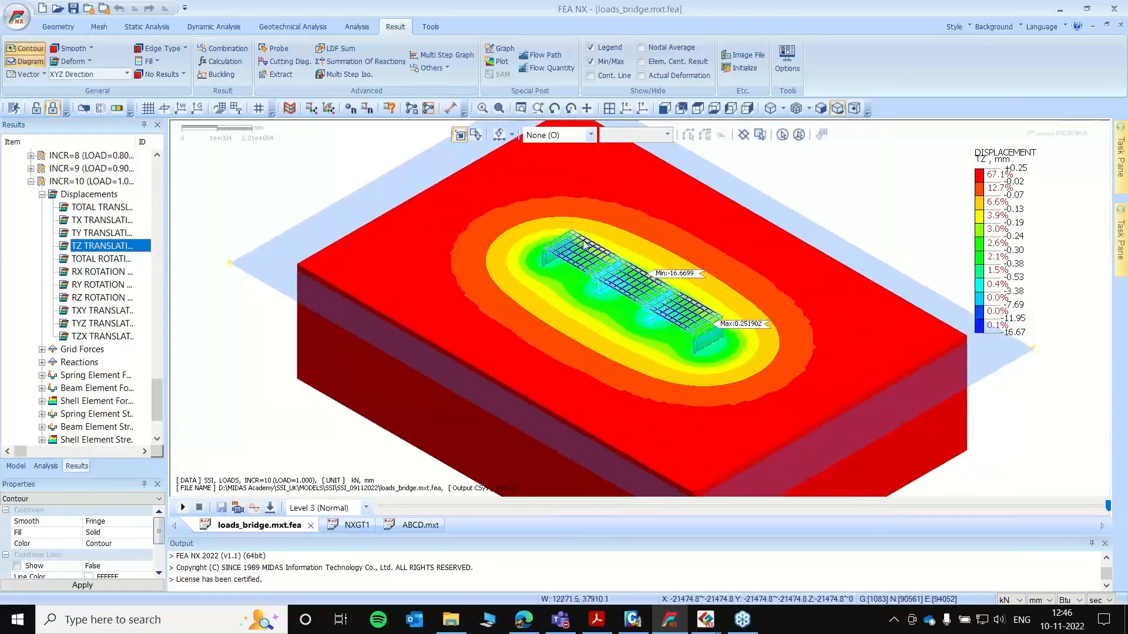
- Hide the Default Mesh Set, Cross Beam MVL, Span 1 Girders and Span1 mesh sets, and auto-range the TZ translation legend
{"action": "left_click", "coordinate": [16, 467]}
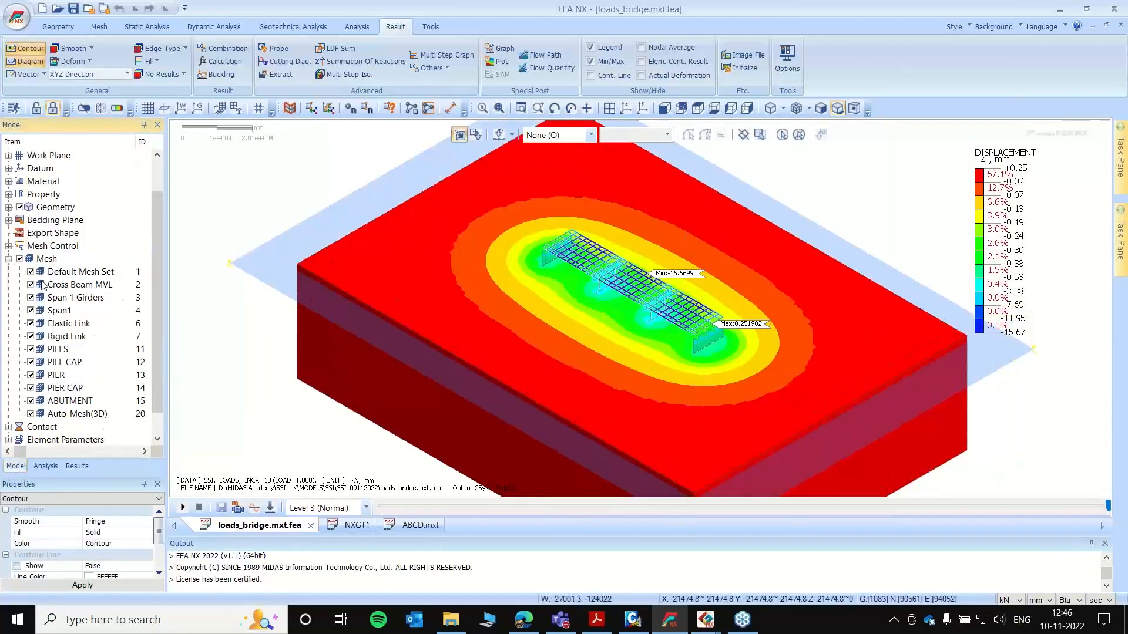
{"action": "left_click", "coordinate": [31, 284]}
{"action": "left_click", "coordinate": [31, 272]}
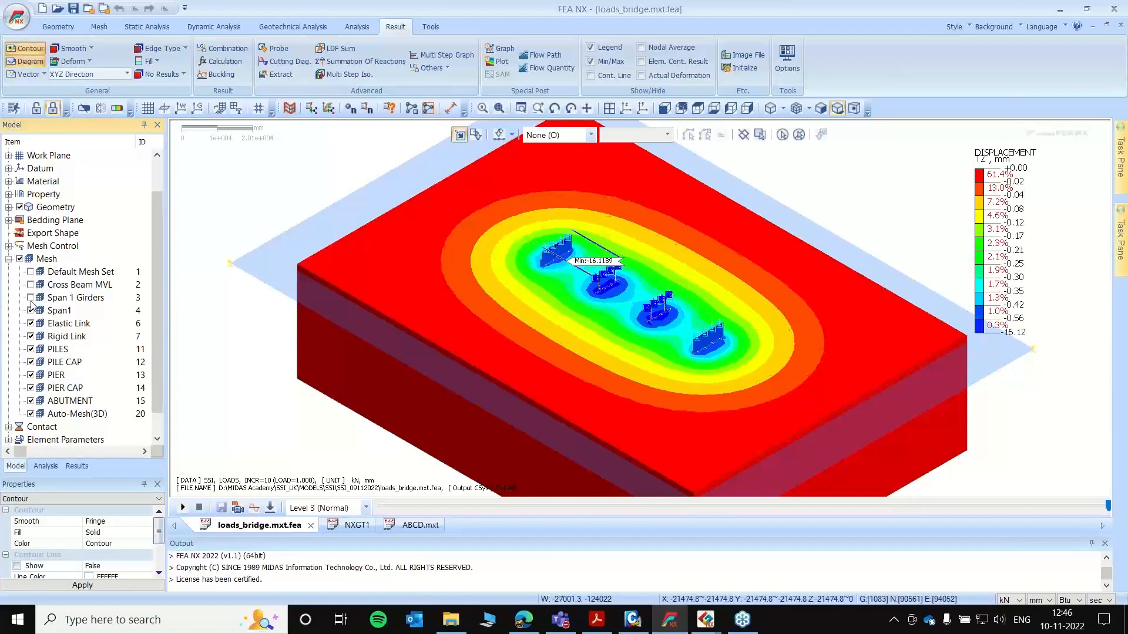
{"action": "left_click", "coordinate": [31, 310]}
{"action": "right_click", "coordinate": [987, 235]}
{"action": "left_click", "coordinate": [770, 248]}
{"action": "scroll", "coordinate": [651, 257], "scroll_direction": "up", "scroll_amount": 3}
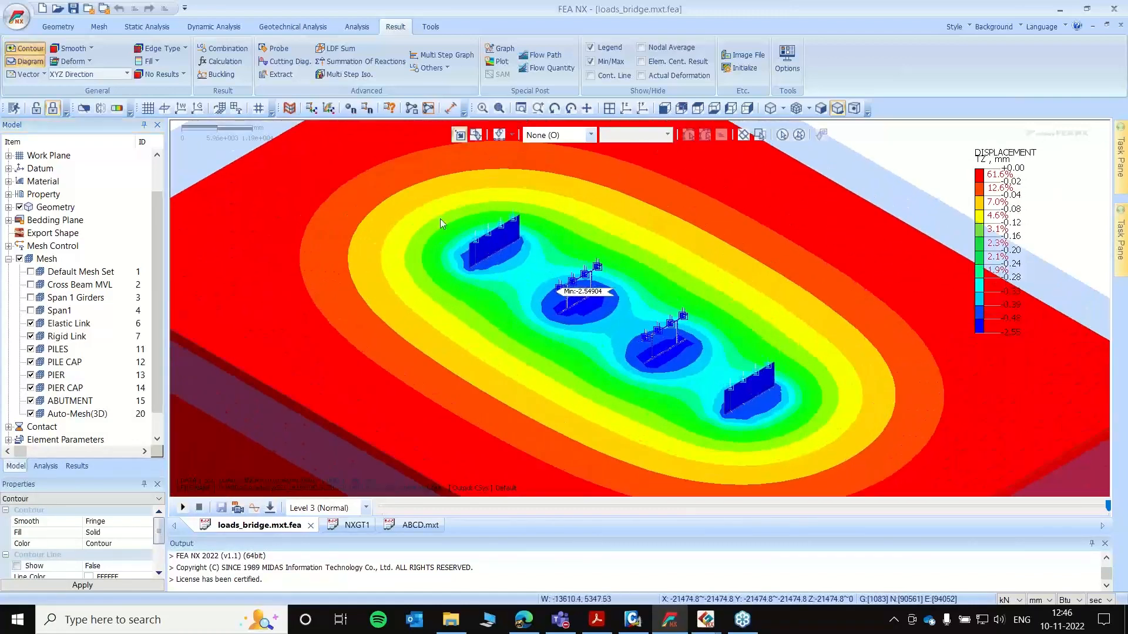
- Display the plastic status from the solid stresses of the LOADS stage at INCR=10 and examine where it occurs in the soil
{"action": "left_click", "coordinate": [76, 466]}
{"action": "scroll", "coordinate": [78, 380], "scroll_direction": "down", "scroll_amount": 2}
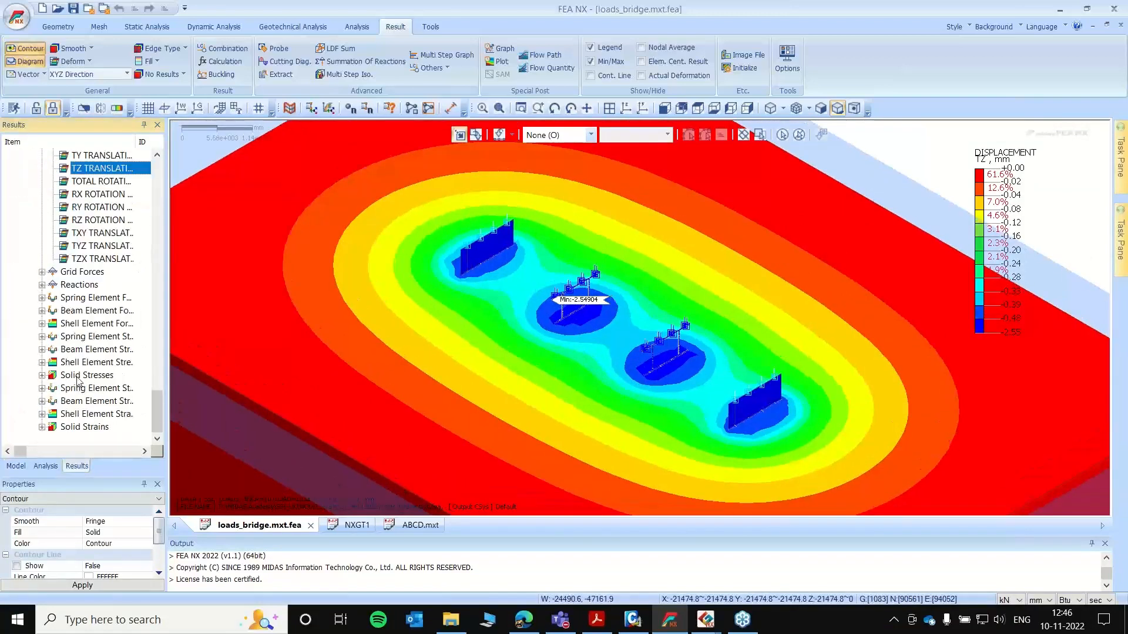
{"action": "left_click", "coordinate": [42, 376]}
{"action": "scroll", "coordinate": [88, 378], "scroll_direction": "down", "scroll_amount": 5}
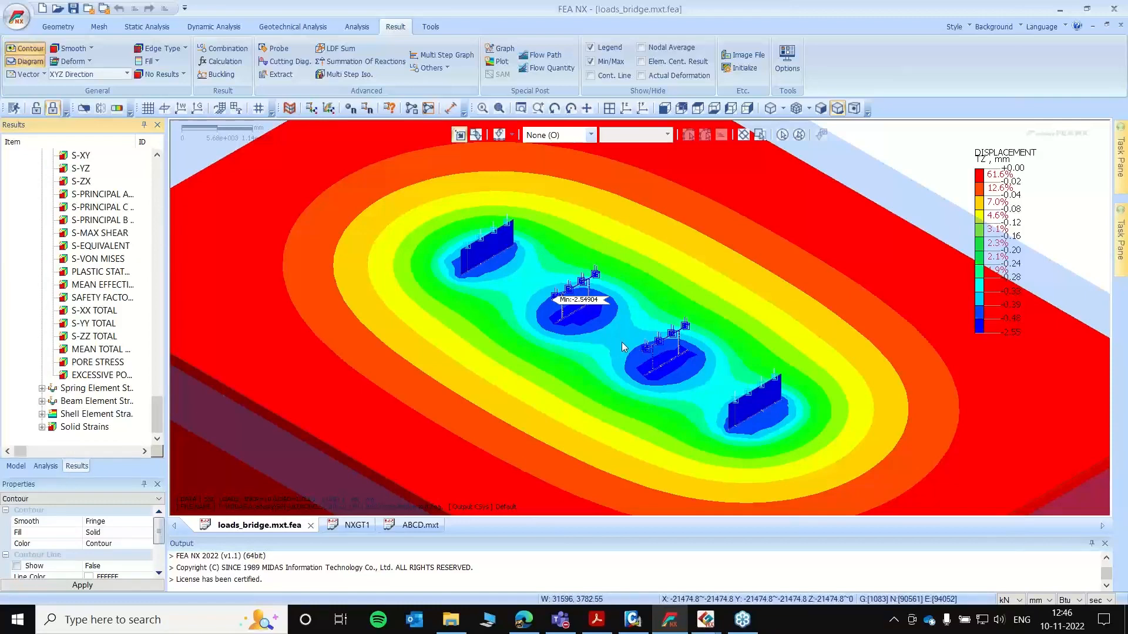
{"action": "left_click", "coordinate": [110, 272]}
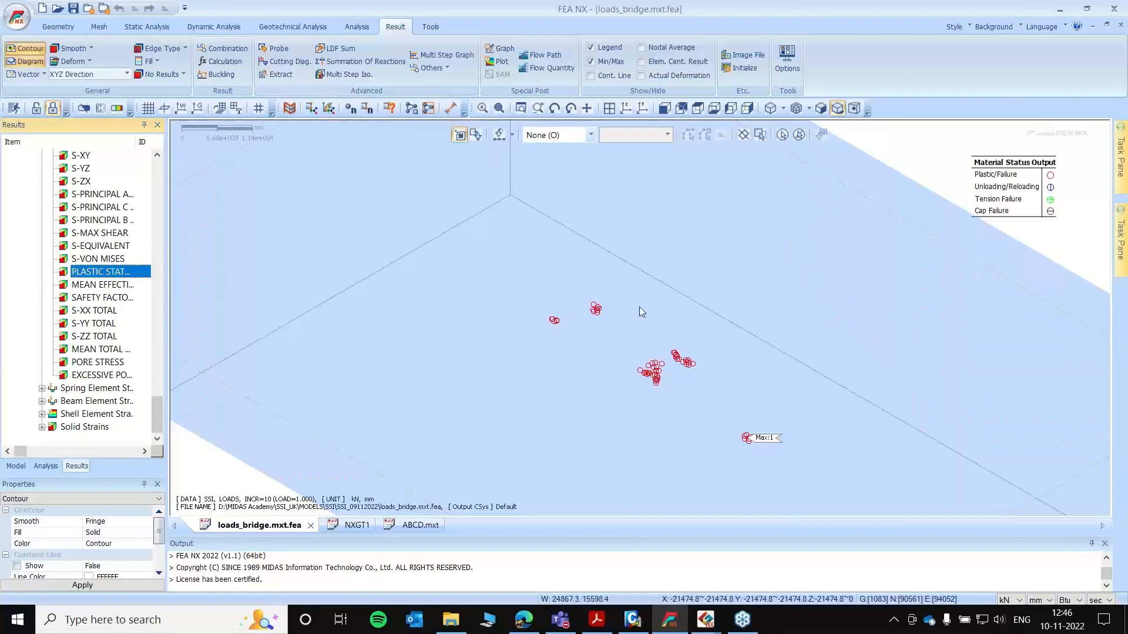
{"action": "scroll", "coordinate": [516, 293], "scroll_direction": "down", "scroll_amount": 6}
{"action": "middle_click_drag", "start_coordinate": [589, 283], "coordinate": [619, 277]}
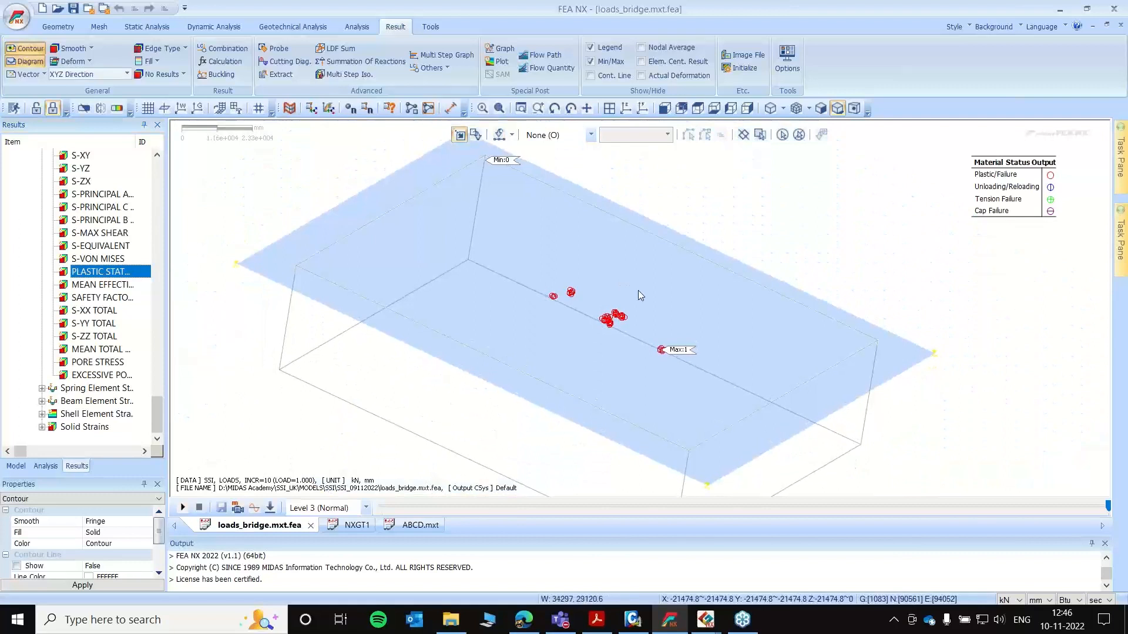
- Return to the LOADS total translation at INCR=10 with the deck hidden, and auto-range its legend
{"action": "scroll", "coordinate": [79, 225], "scroll_direction": "up", "scroll_amount": 5}
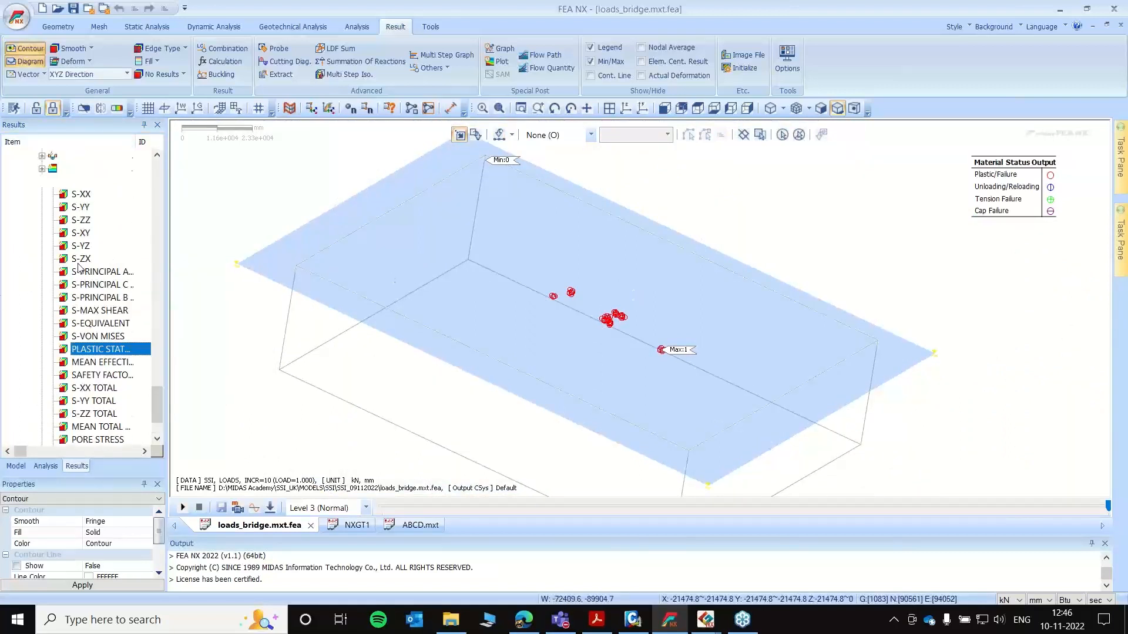
{"action": "scroll", "coordinate": [78, 225], "scroll_direction": "up", "scroll_amount": 4}
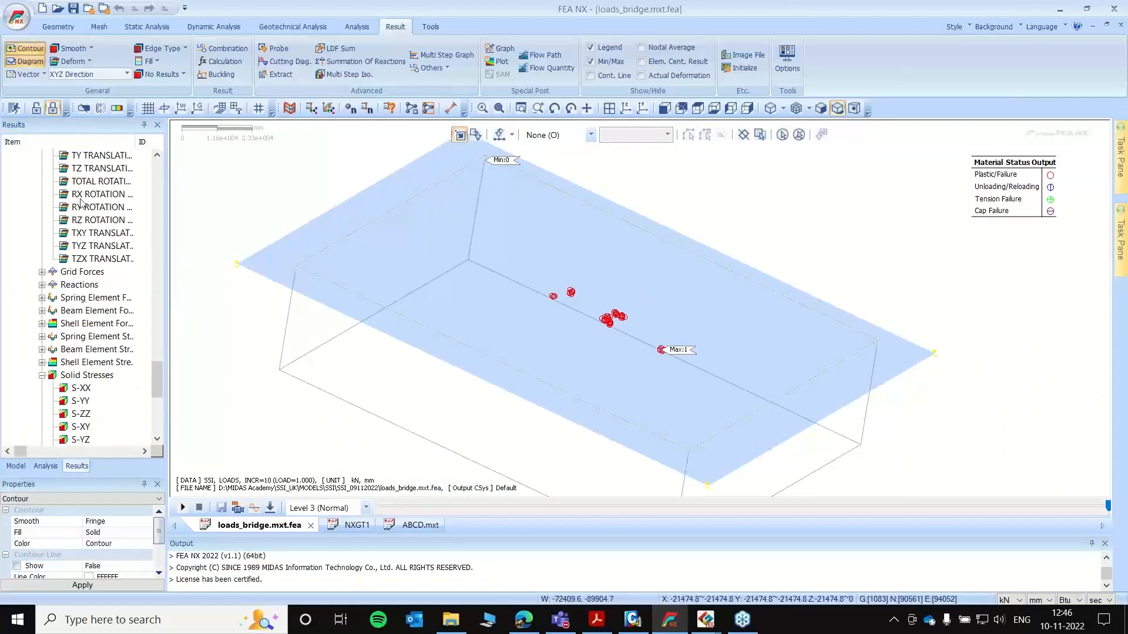
{"action": "left_click", "coordinate": [104, 209]}
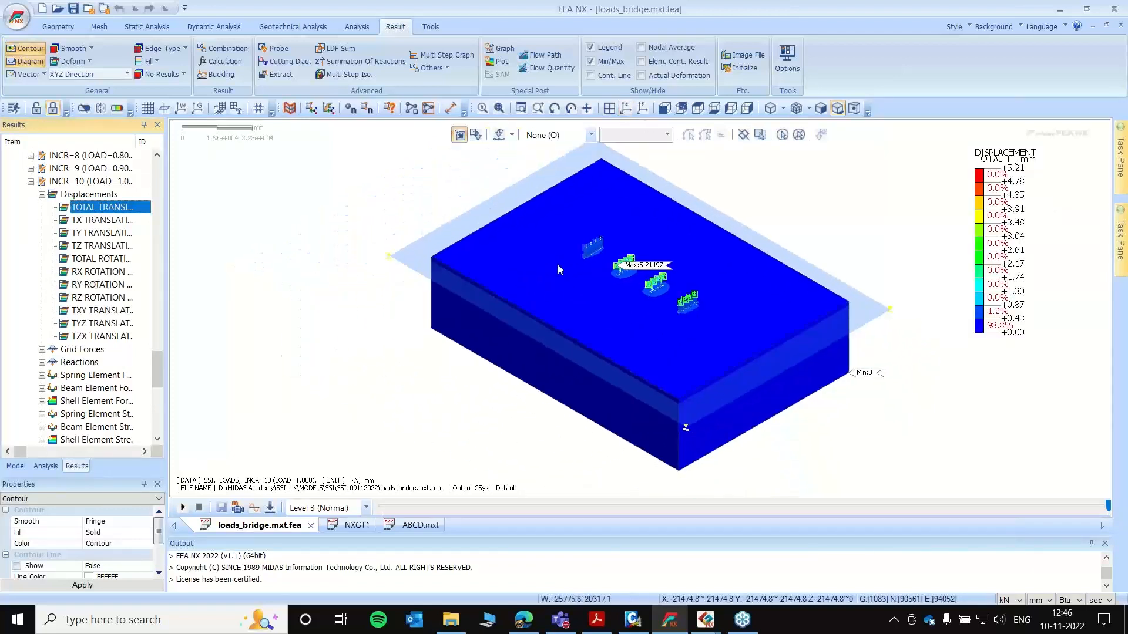
{"action": "scroll", "coordinate": [672, 429], "scroll_direction": "up", "scroll_amount": 3}
{"action": "scroll", "coordinate": [704, 276], "scroll_direction": "up", "scroll_amount": 1}
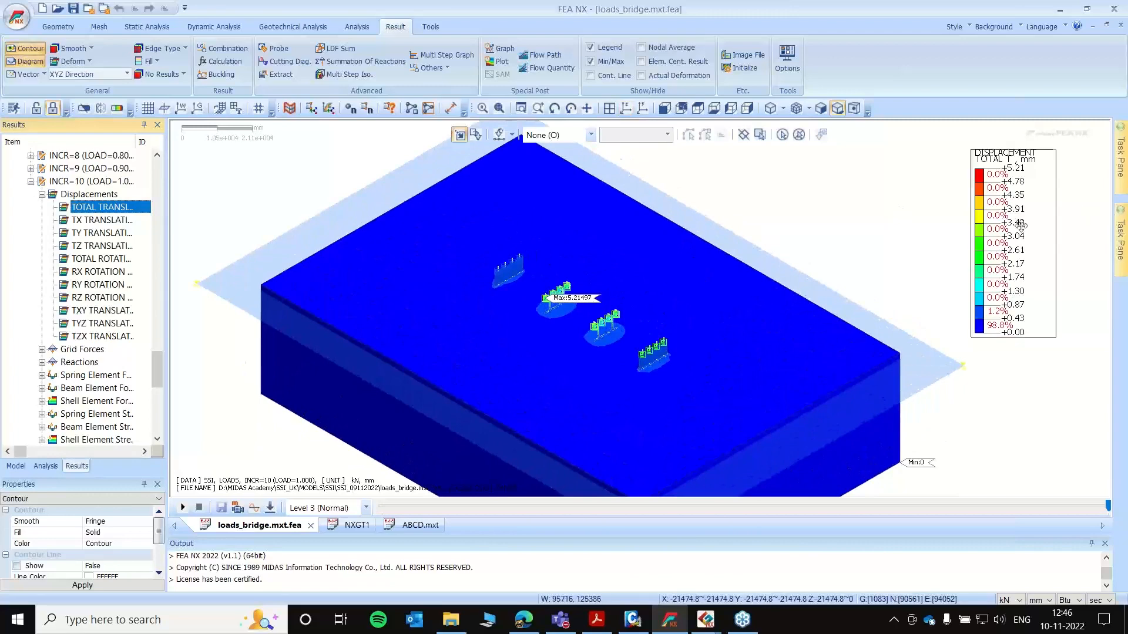
{"action": "right_click", "coordinate": [963, 227]}
{"action": "left_click", "coordinate": [1082, 305]}
{"action": "scroll", "coordinate": [539, 344], "scroll_direction": "up", "scroll_amount": 3}
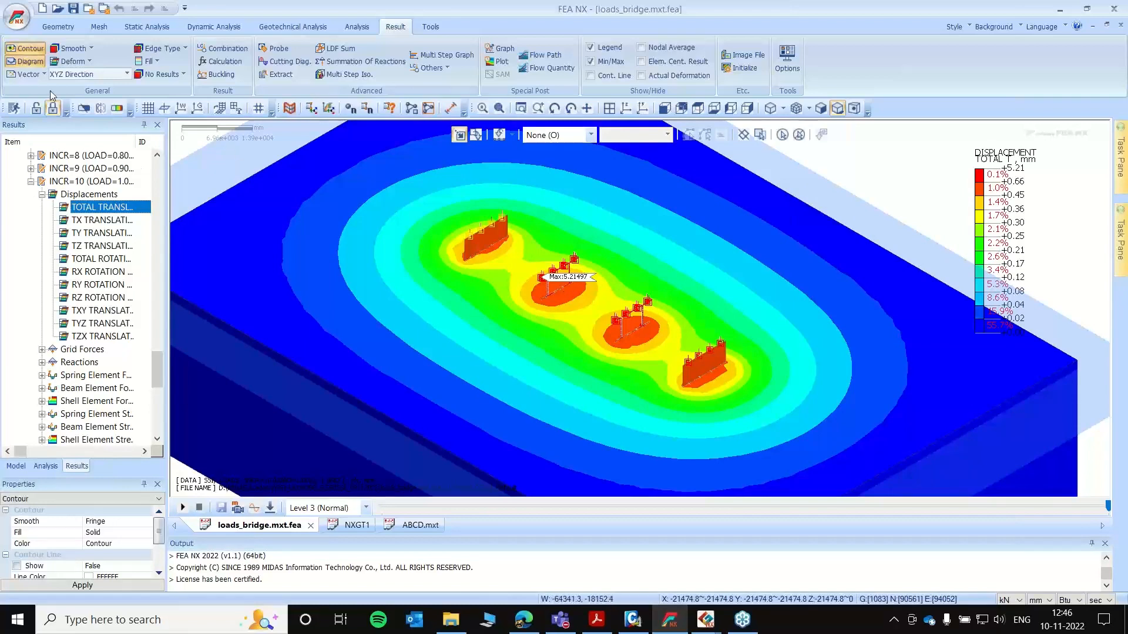
- Review the nodal results export options for Load Sets (By Force) target nodes and the available result components, without exporting
{"action": "left_click", "coordinate": [17, 22]}
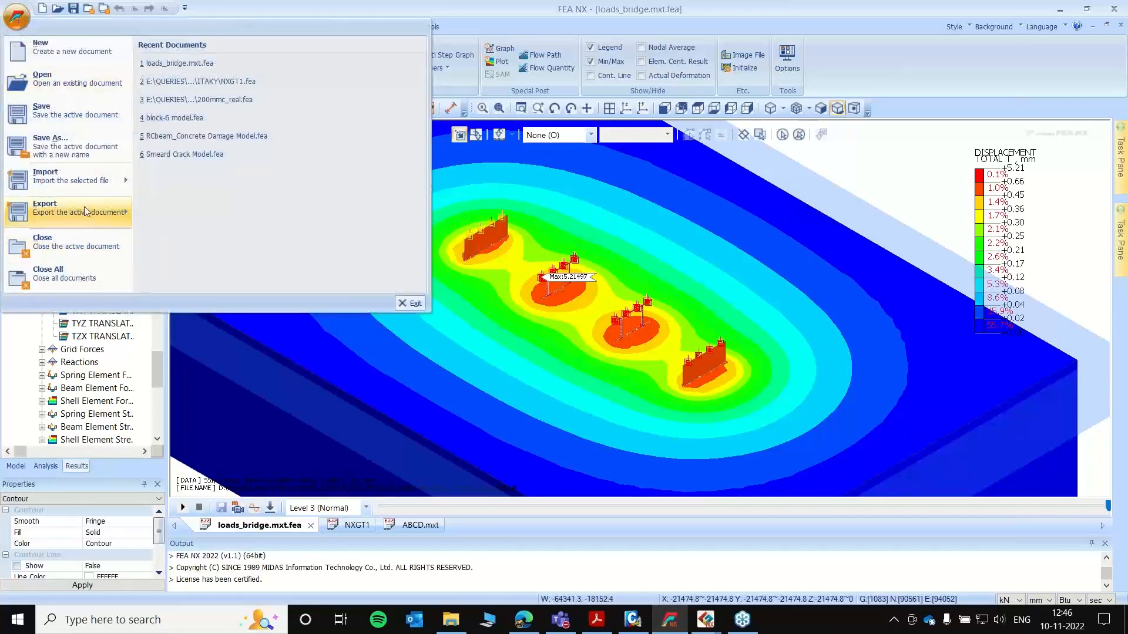
{"action": "mouse_move", "coordinate": [83, 206]}
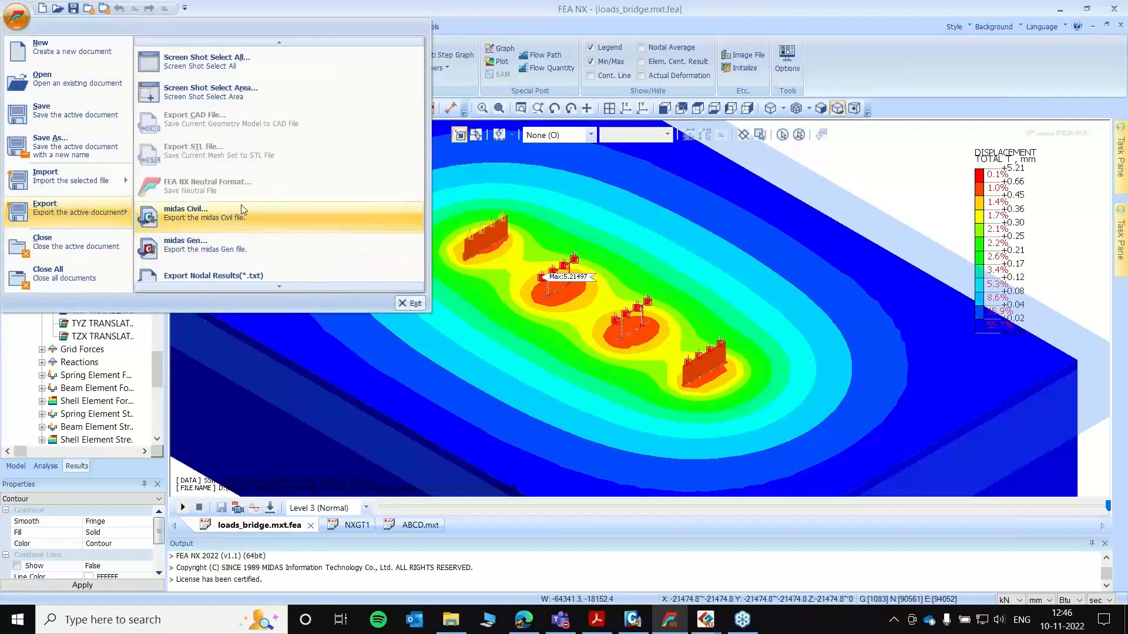
{"action": "scroll", "coordinate": [242, 210], "scroll_direction": "down", "scroll_amount": 2}
{"action": "left_click", "coordinate": [273, 221]}
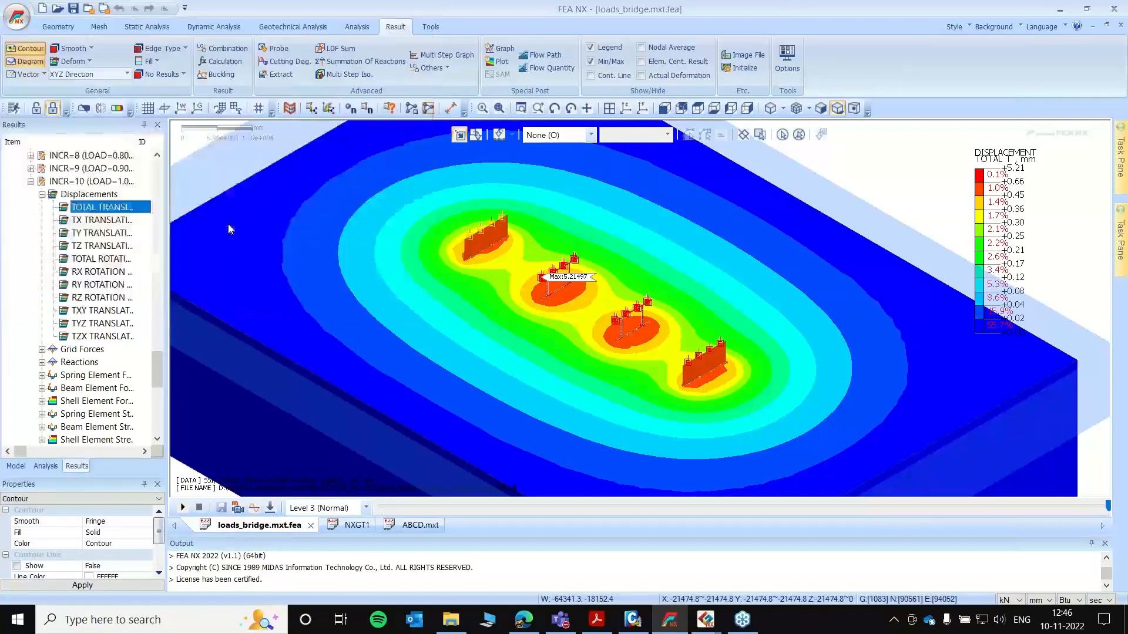
{"action": "left_click_drag", "start_coordinate": [204, 131], "coordinate": [437, 60]}
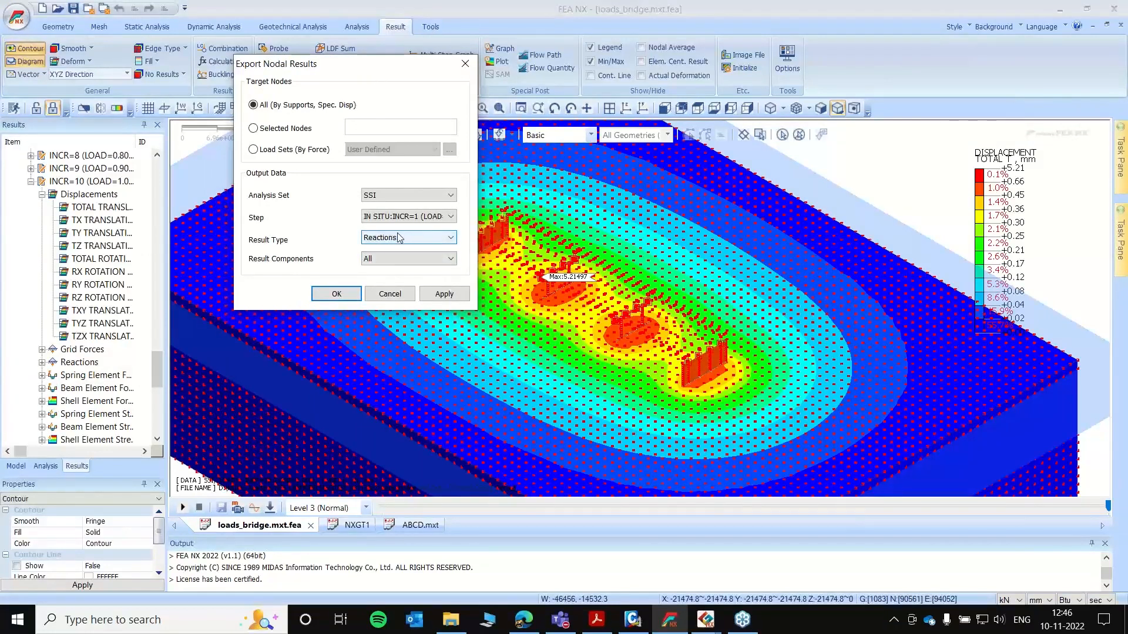
{"action": "left_click", "coordinate": [253, 150]}
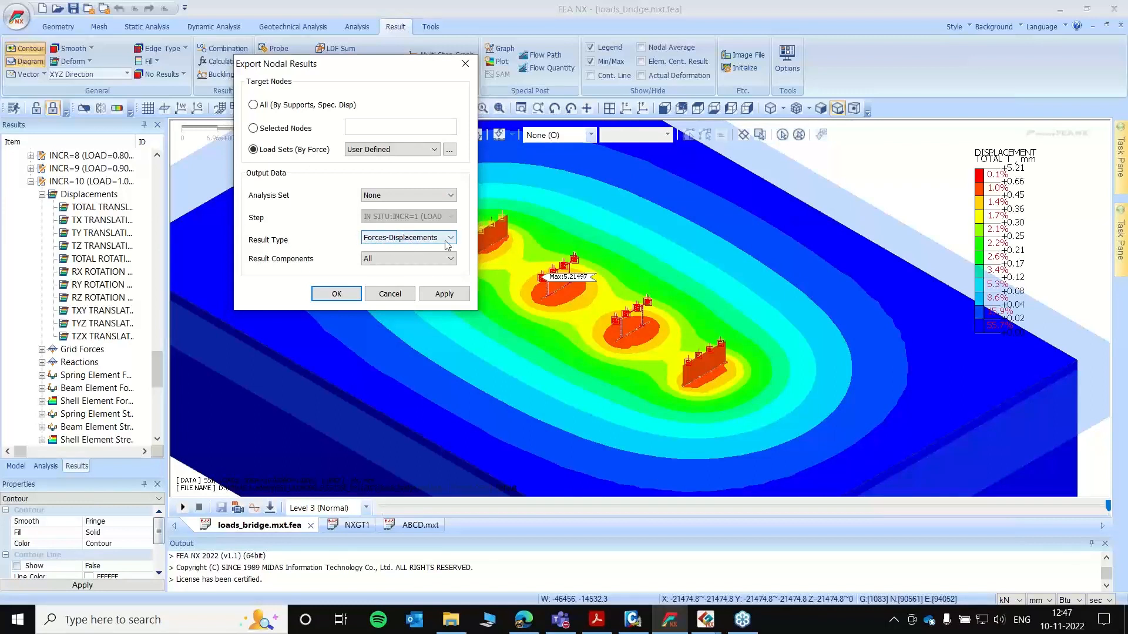
{"action": "left_click", "coordinate": [382, 259]}
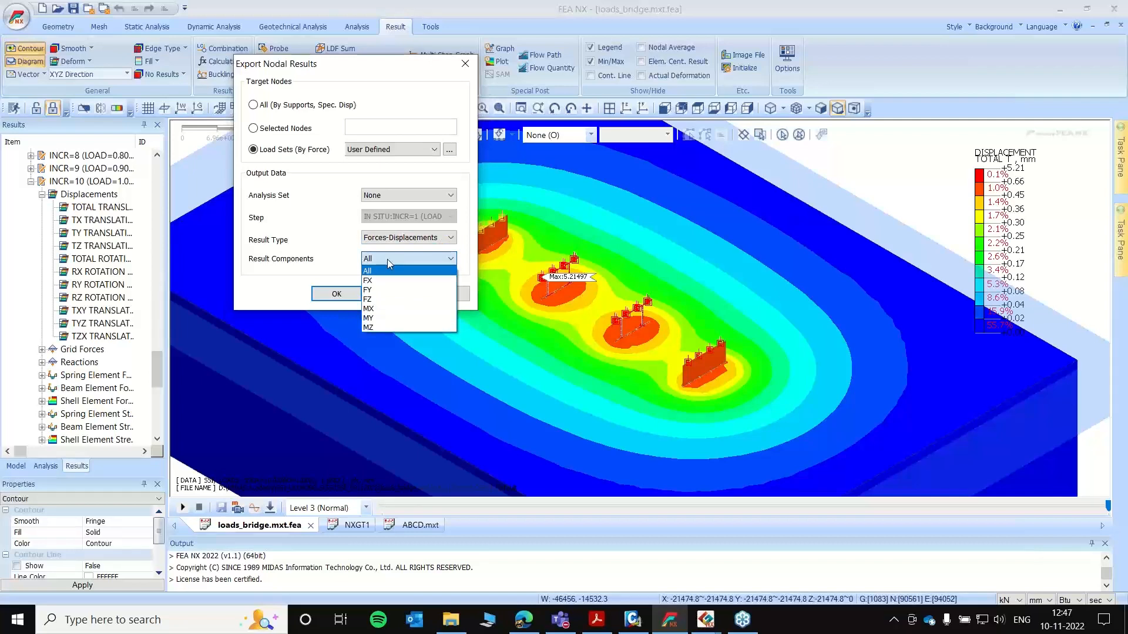
{"action": "left_click", "coordinate": [386, 259]}
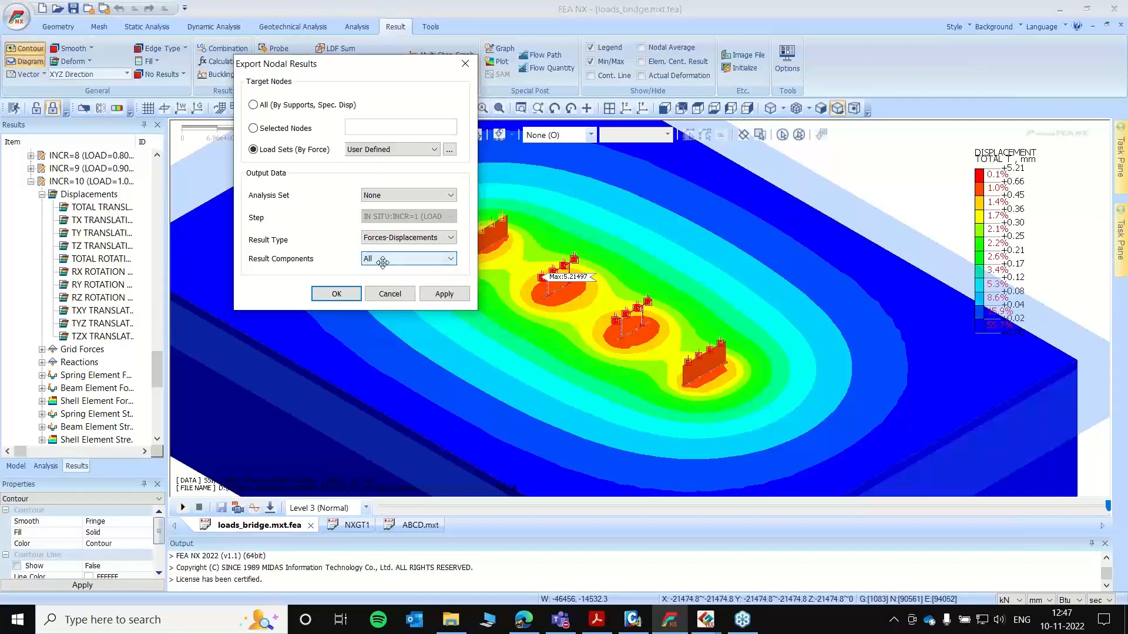
{"action": "left_click", "coordinate": [458, 67]}
{"action": "scroll", "coordinate": [421, 259], "scroll_direction": "down", "scroll_amount": 5}
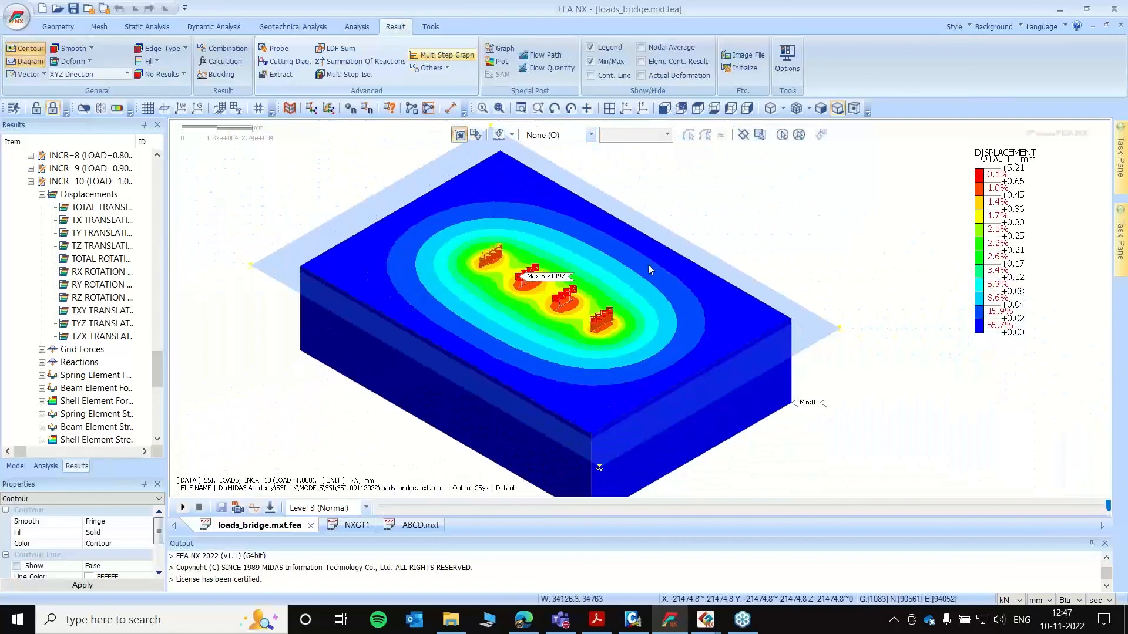
{"action": "scroll", "coordinate": [647, 264], "scroll_direction": "down", "scroll_amount": 2}
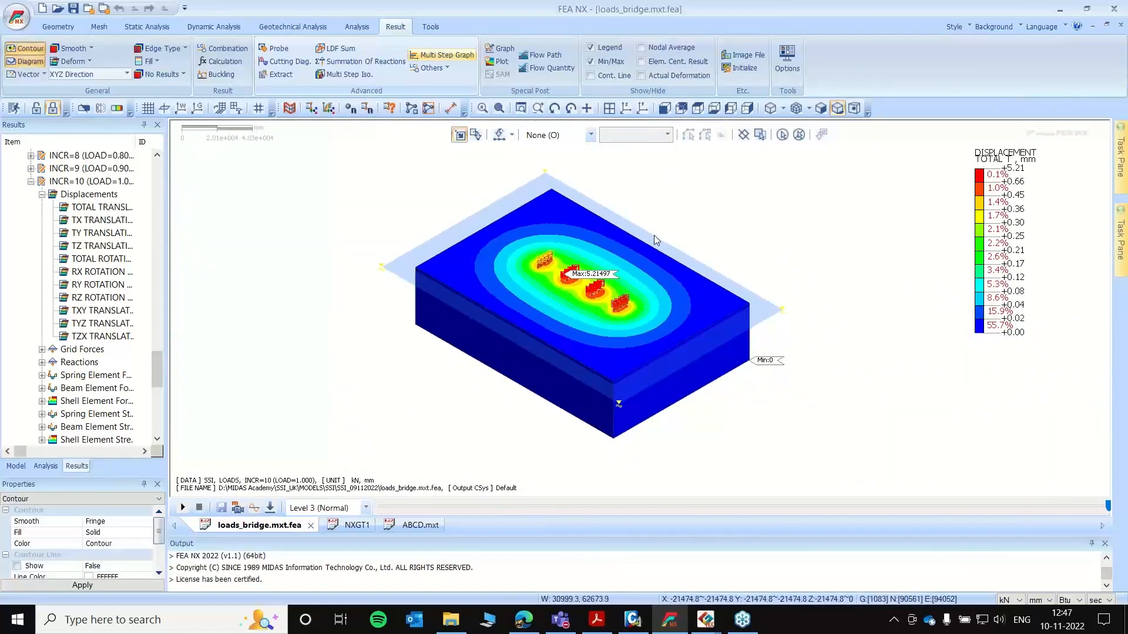
- Switch to File Explorer and open the SSI folder inside MODELS
{"action": "left_click", "coordinate": [449, 621]}
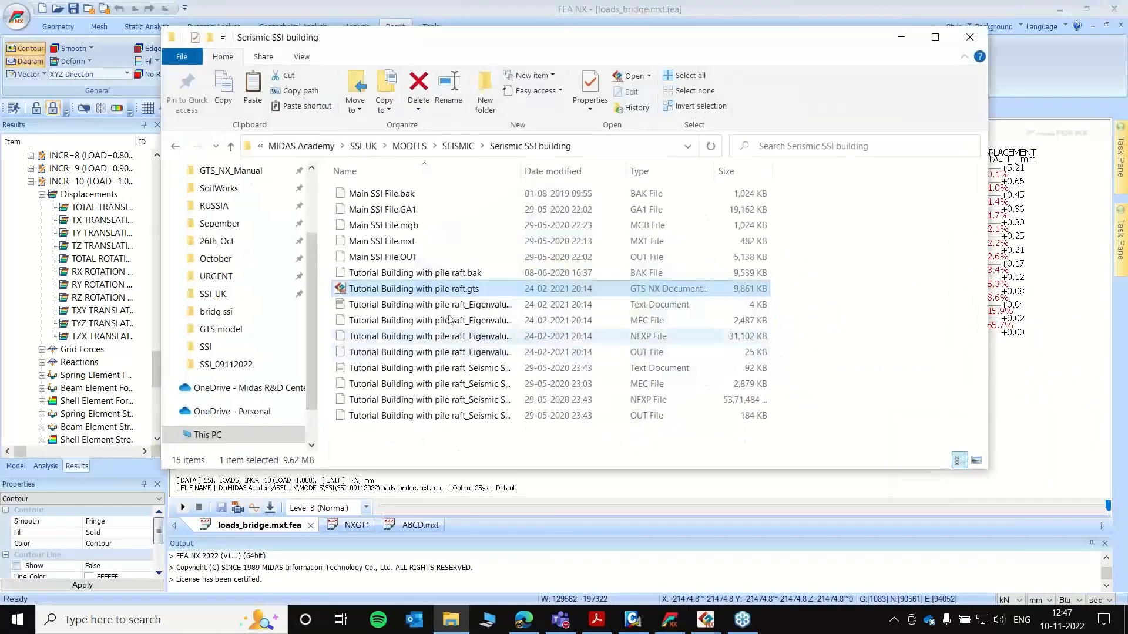
{"action": "double_click", "coordinate": [528, 40]}
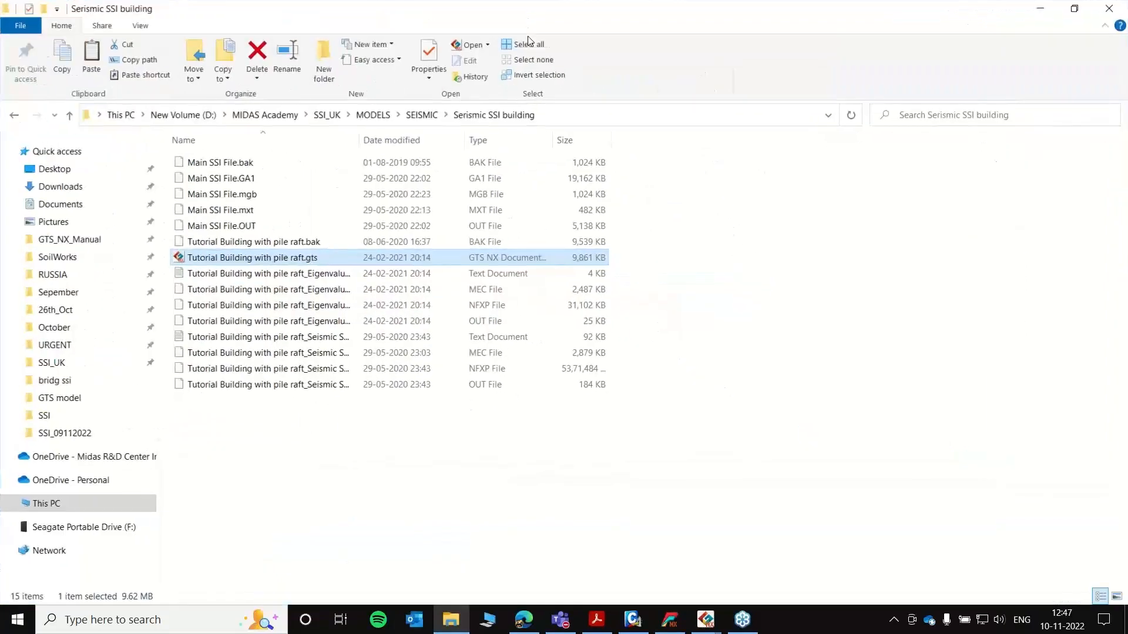
{"action": "left_click", "coordinate": [69, 114]}
{"action": "left_click", "coordinate": [373, 114]}
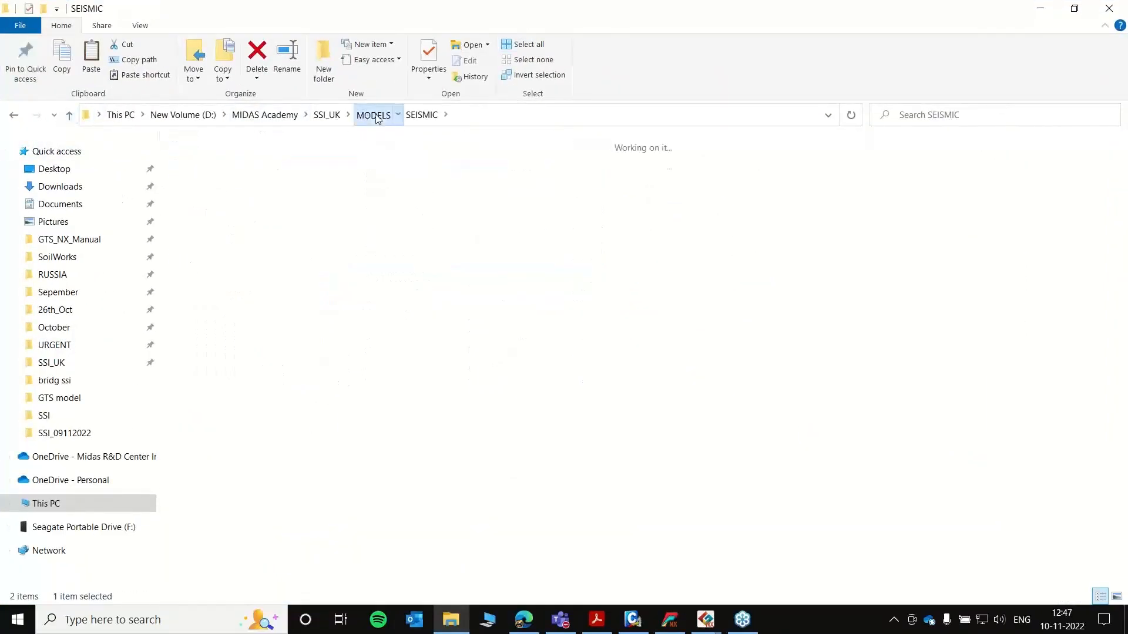
{"action": "double_click", "coordinate": [524, 193]}
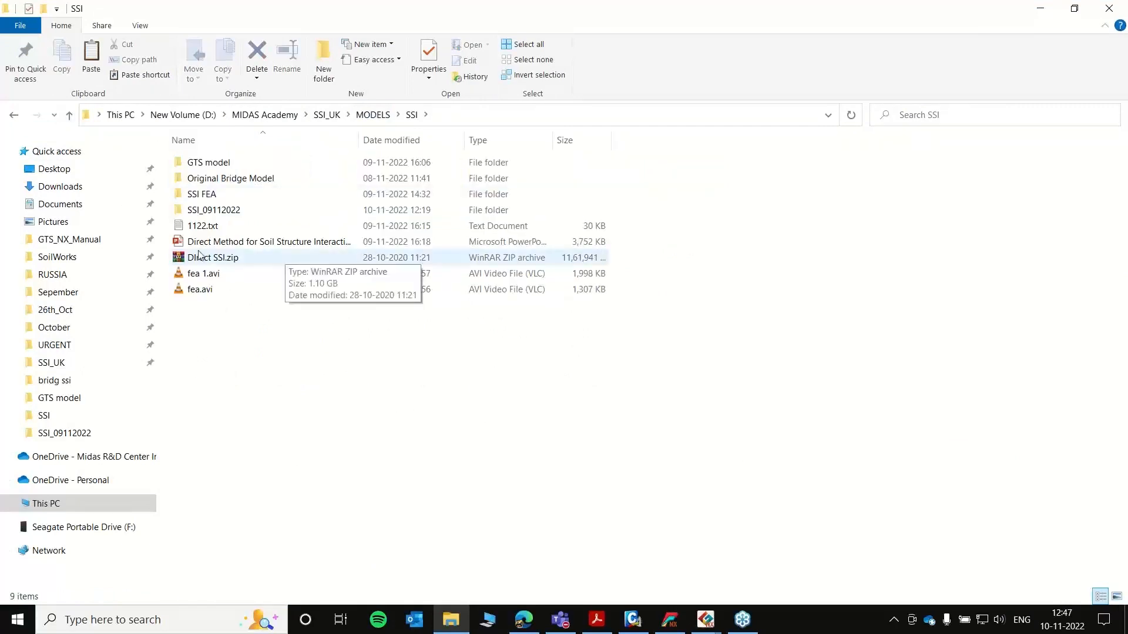
- Open For_CIVIL.txt from the SSI_09112022 folder, examine its exported nodal reaction loads, and minimise the file
{"action": "double_click", "coordinate": [214, 210]}
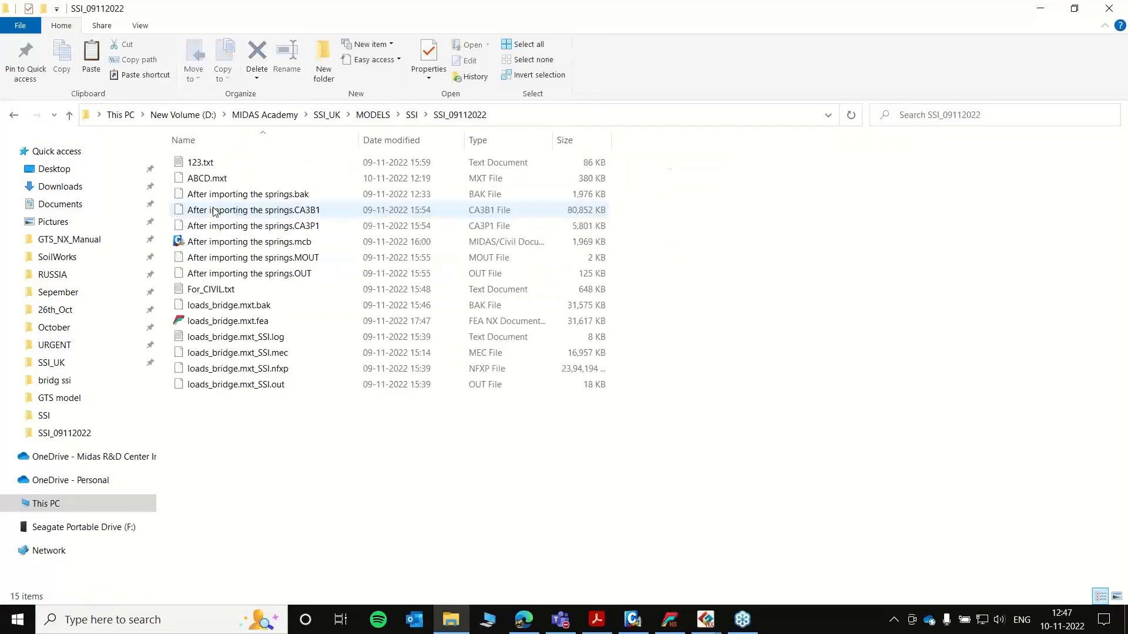
{"action": "double_click", "coordinate": [220, 290]}
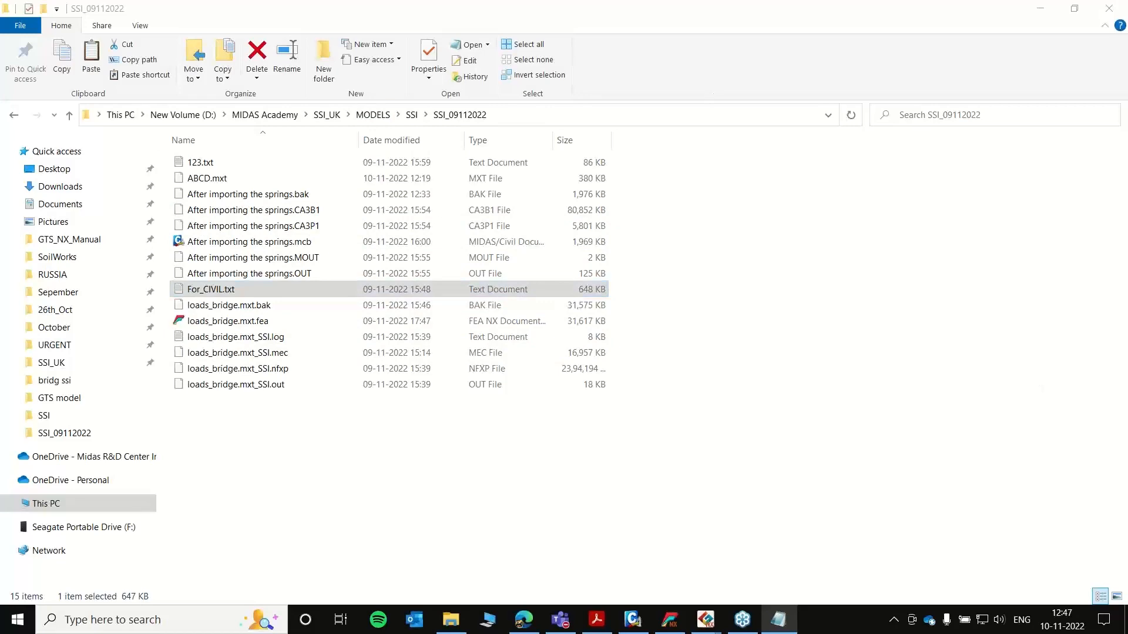
{"action": "left_click_drag", "start_coordinate": [1127, 152], "coordinate": [456, 108]}
{"action": "double_click", "coordinate": [456, 108]}
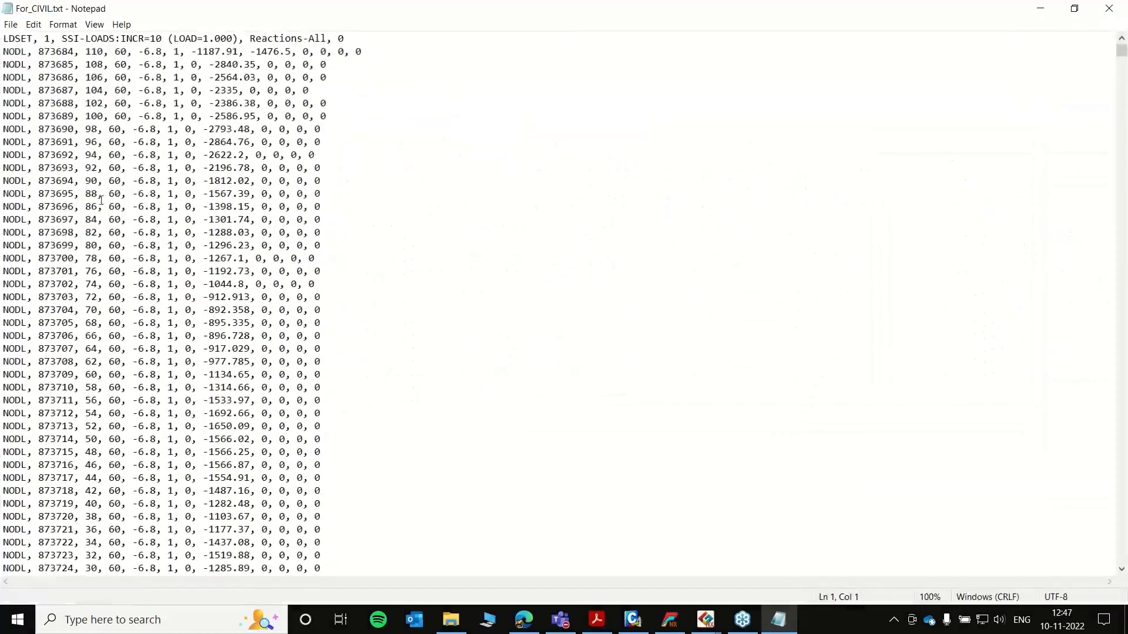
{"action": "mouse_move", "coordinate": [1121, 54]}
{"action": "left_mouse_down"}
{"action": "mouse_move", "coordinate": [1115, 533]}
{"action": "mouse_move", "coordinate": [1119, 56]}
{"action": "left_mouse_up"}
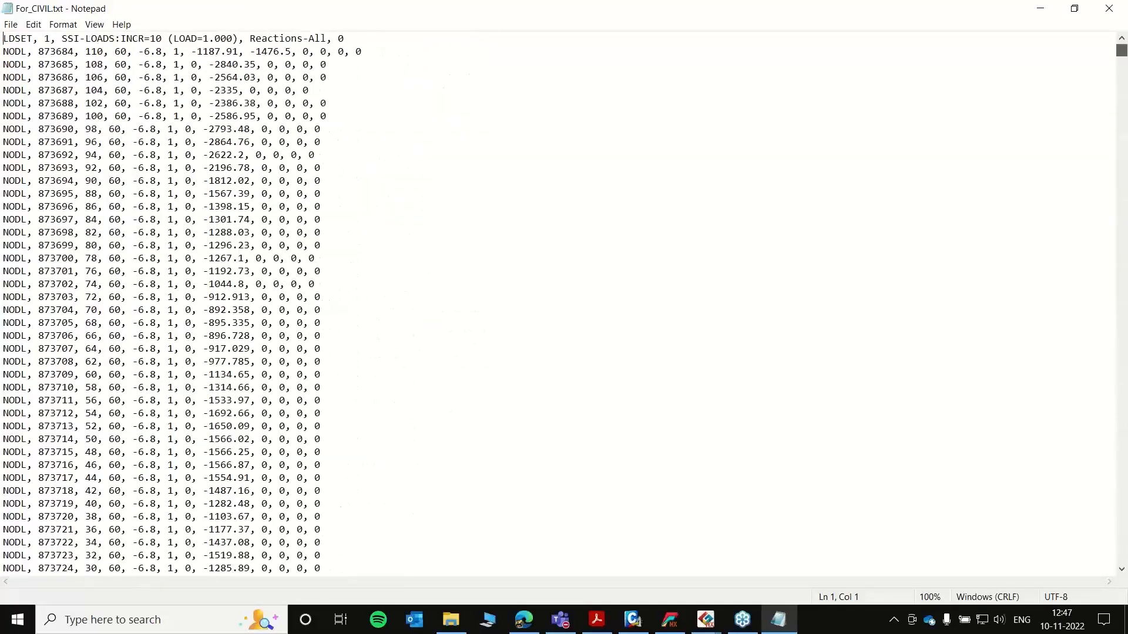
{"action": "left_click", "coordinate": [1041, 16]}
{"action": "left_click", "coordinate": [1041, 11]}
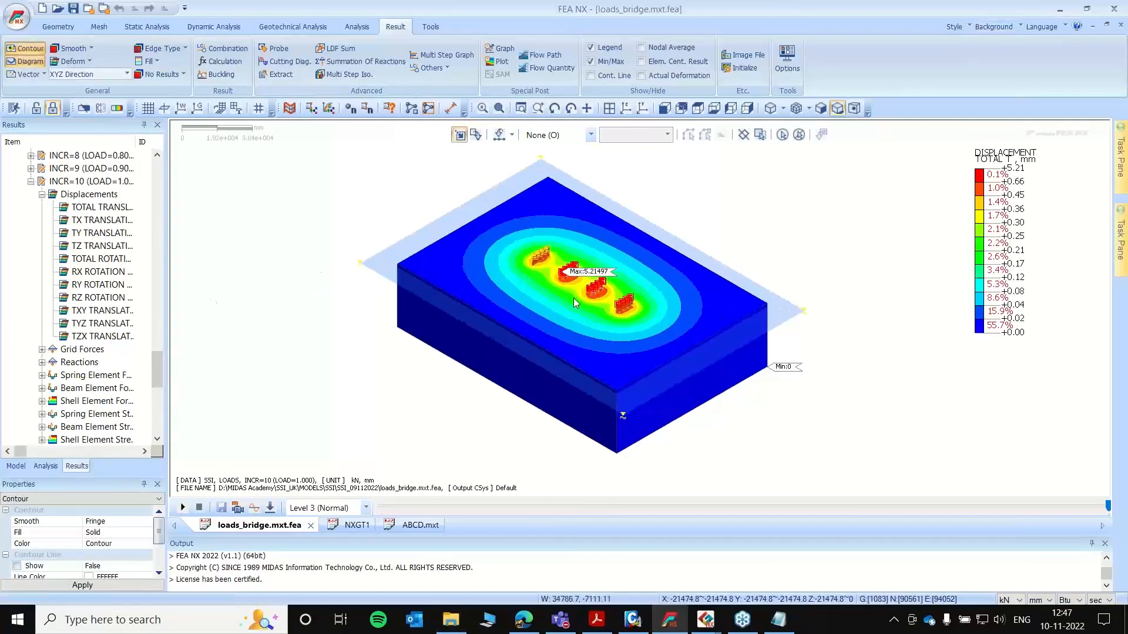
- Switch to midas Civil and import the nodal results for GTS from For_CIVIL.txt in the SSI_09112022 folder
{"action": "left_click", "coordinate": [632, 620]}
{"action": "left_click", "coordinate": [12, 15]}
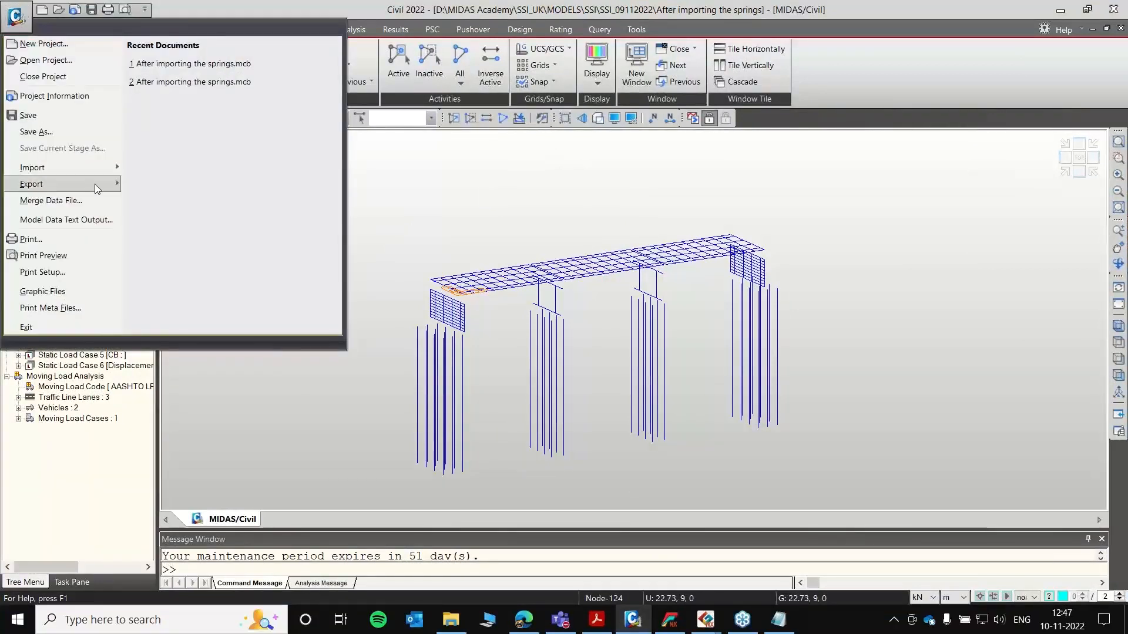
{"action": "mouse_move", "coordinate": [99, 172]}
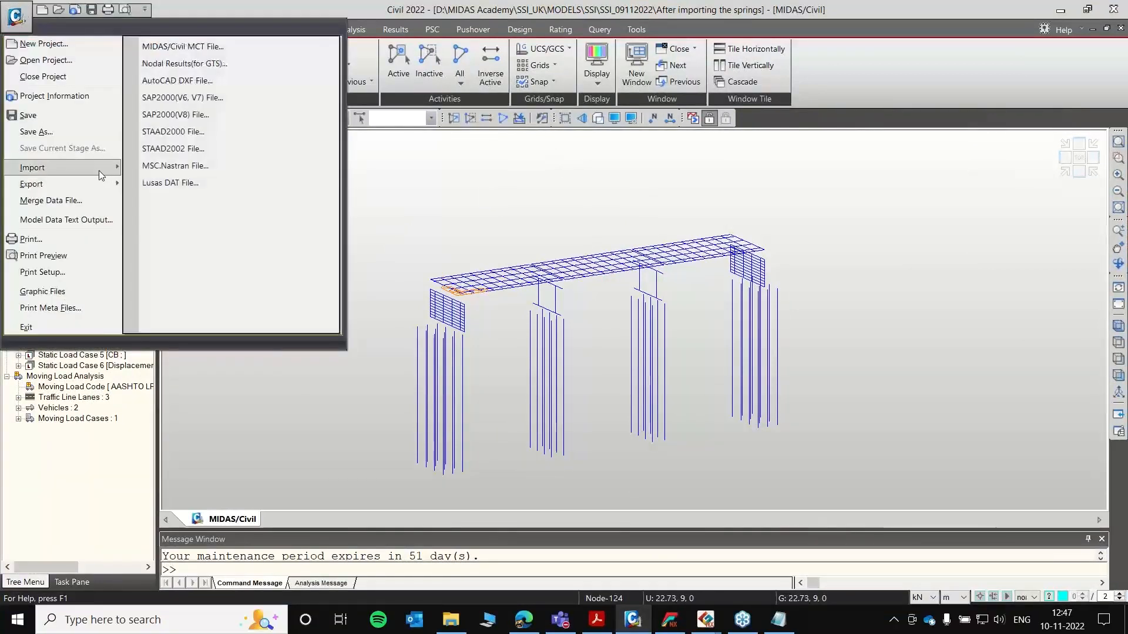
{"action": "left_click", "coordinate": [217, 66]}
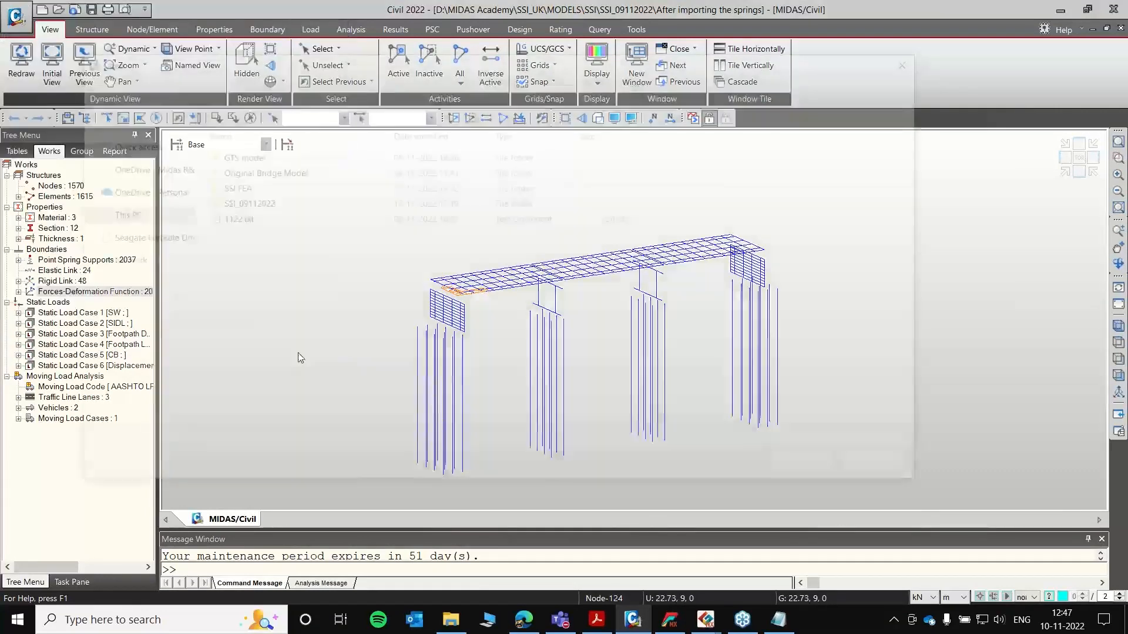
{"action": "double_click", "coordinate": [244, 202]}
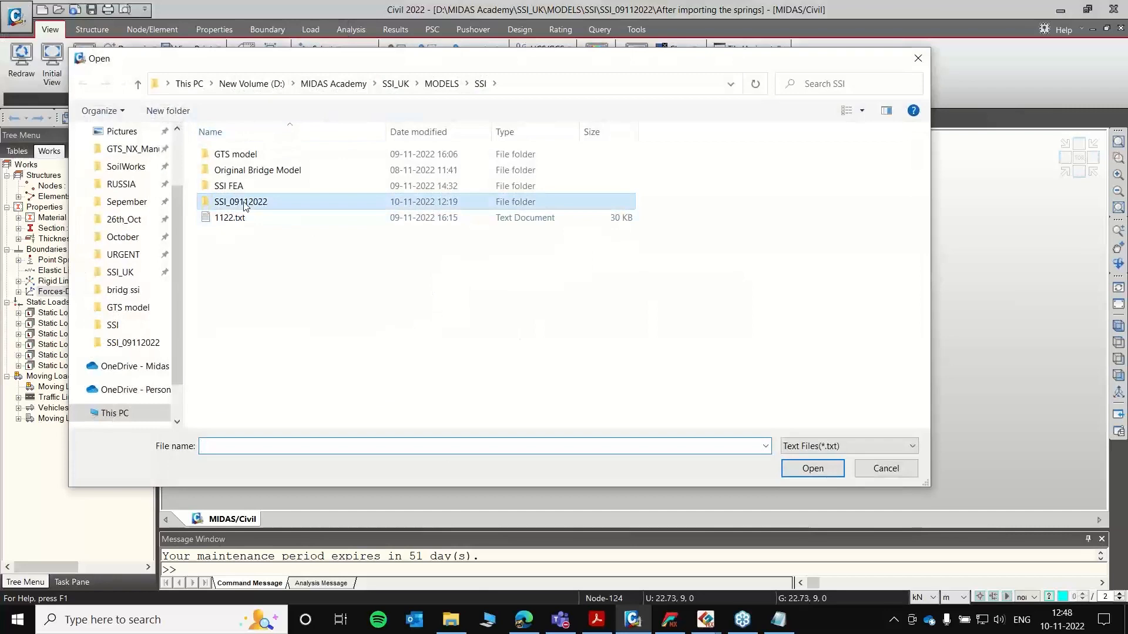
{"action": "left_click", "coordinate": [238, 171]}
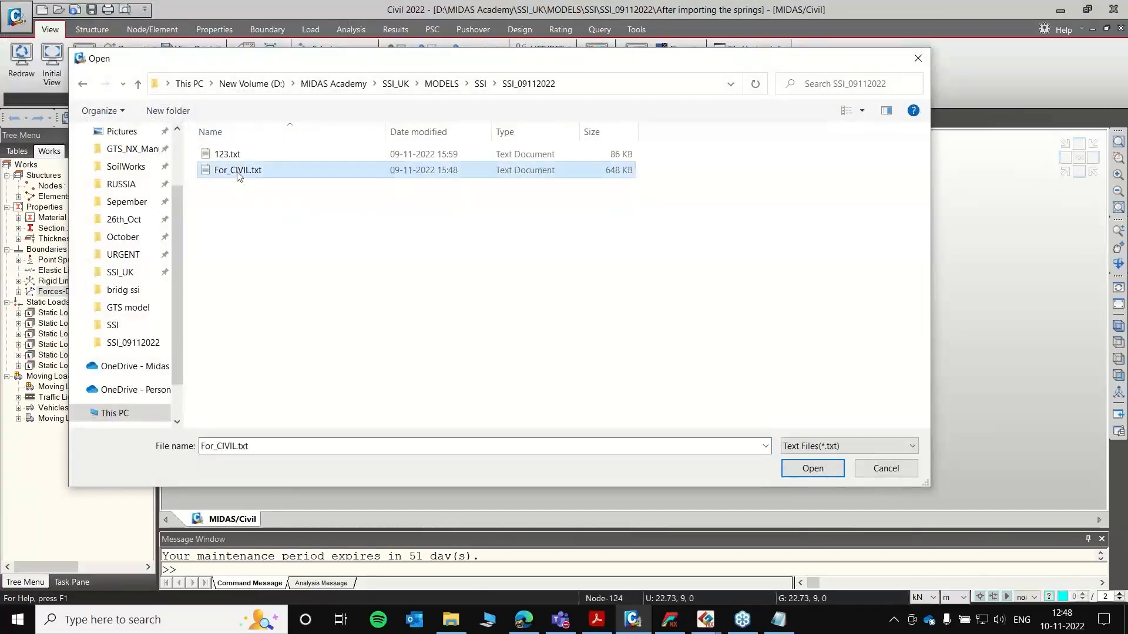
{"action": "left_click", "coordinate": [812, 468]}
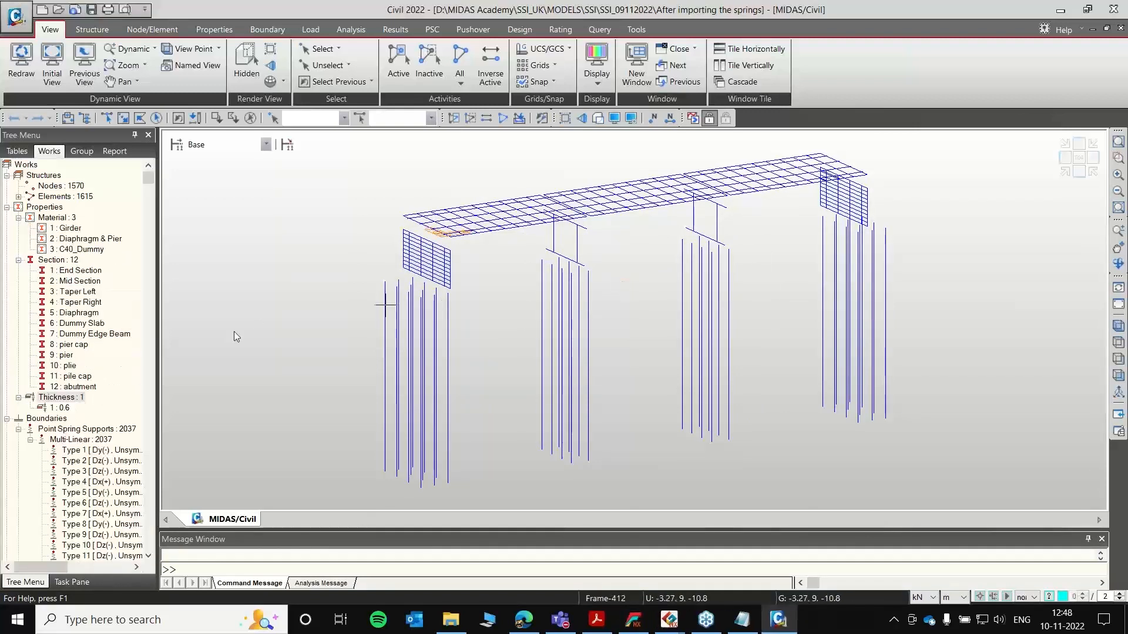
- Review the bridge model's properties and boundaries in the works tree, collapsing the section, point spring and rigid link lists
{"action": "scroll", "coordinate": [118, 370], "scroll_direction": "down", "scroll_amount": 1}
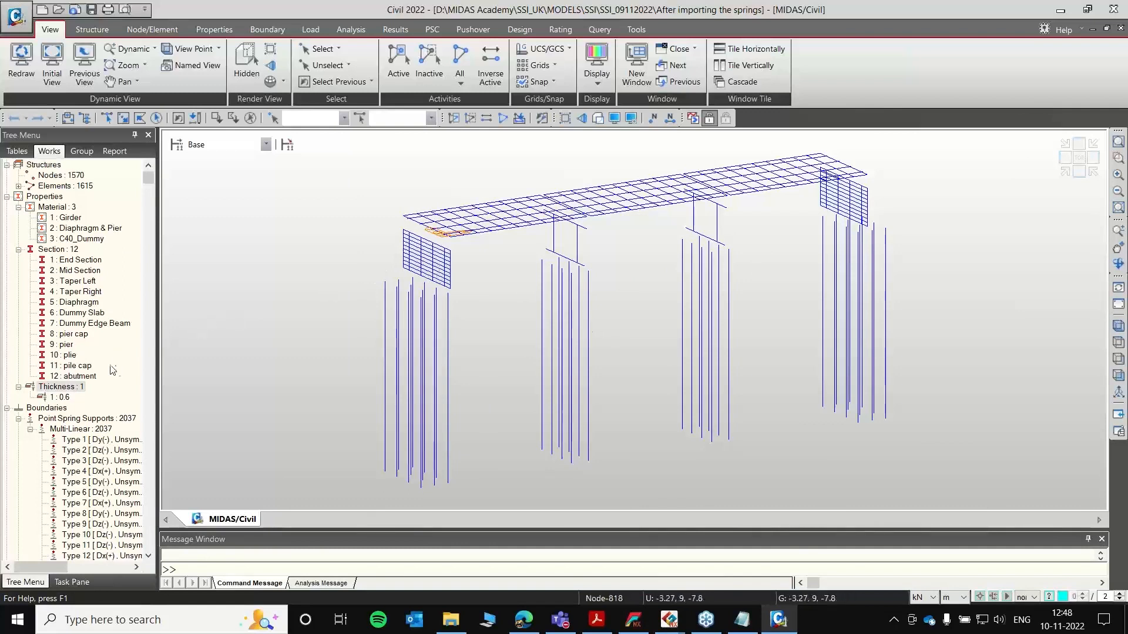
{"action": "scroll", "coordinate": [36, 346], "scroll_direction": "down", "scroll_amount": 2}
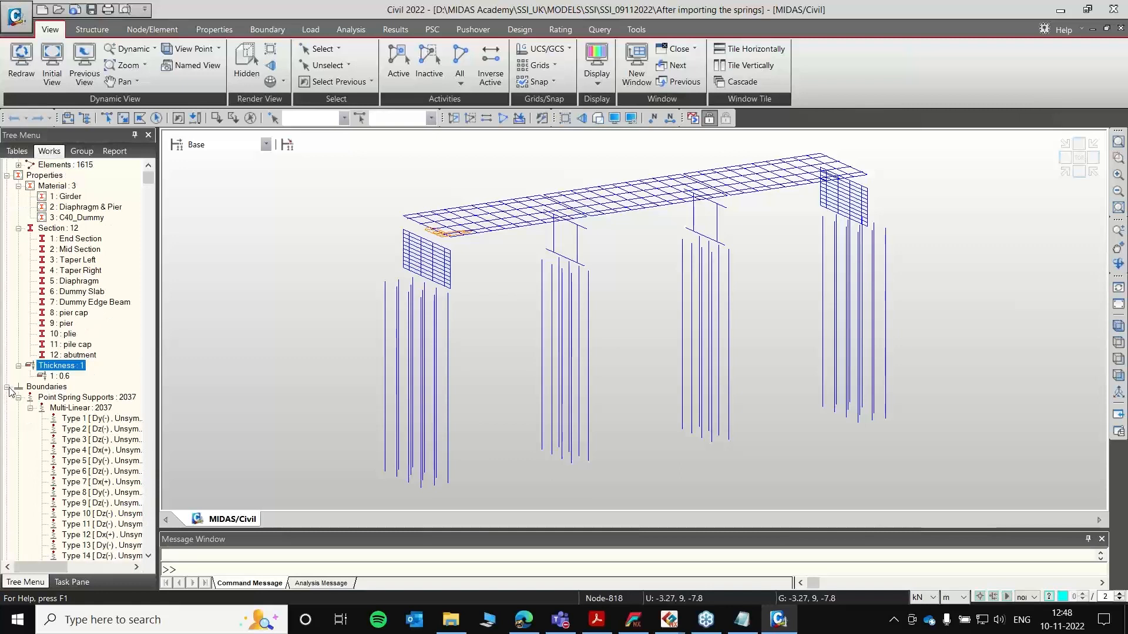
{"action": "left_click", "coordinate": [7, 387]}
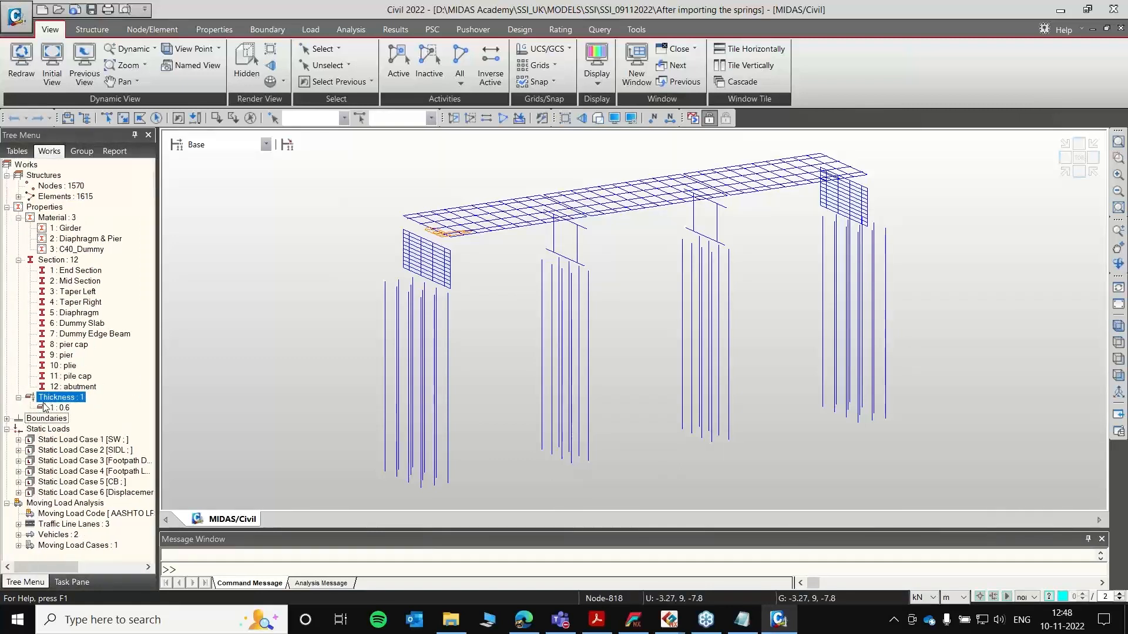
{"action": "scroll", "coordinate": [27, 476], "scroll_direction": "up", "scroll_amount": 1}
{"action": "left_click", "coordinate": [18, 260]}
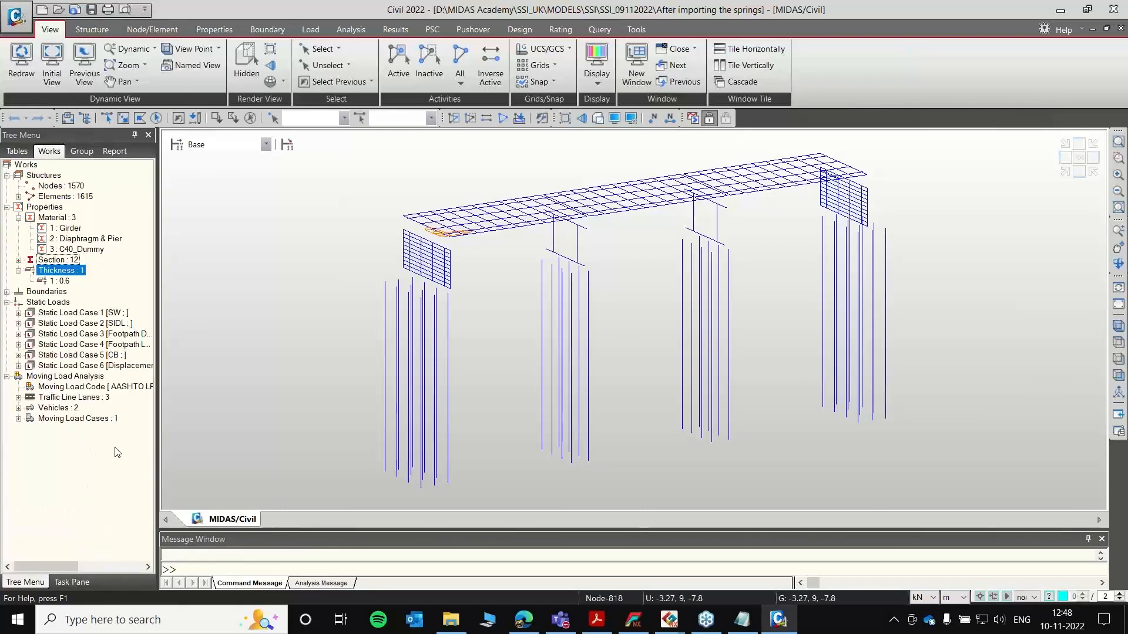
{"action": "left_click", "coordinate": [7, 292]}
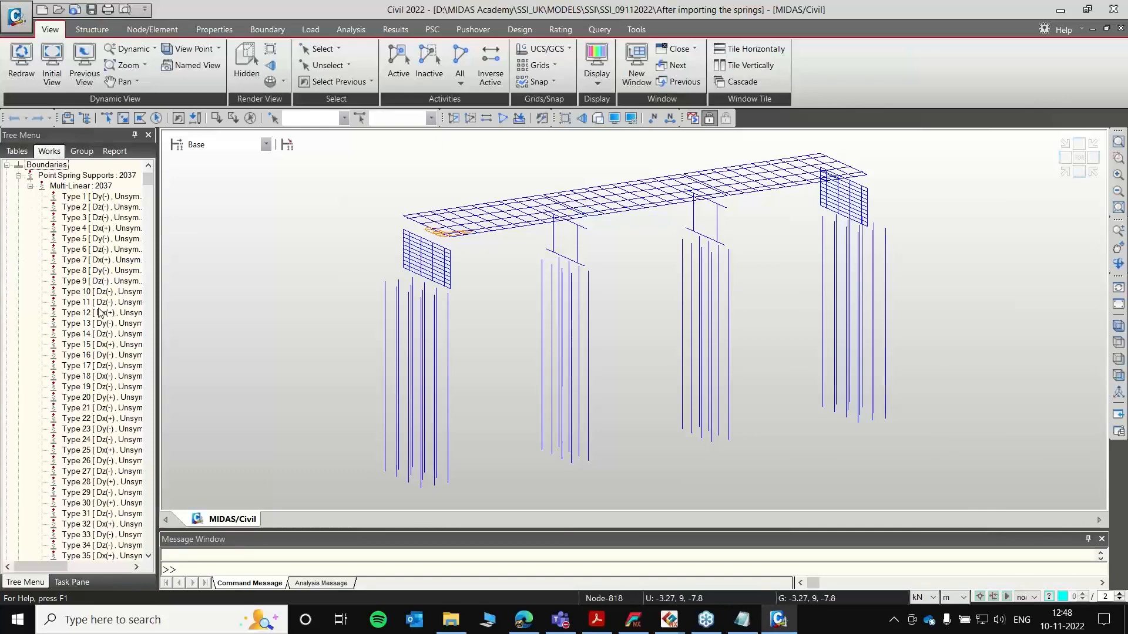
{"action": "left_click", "coordinate": [28, 188]}
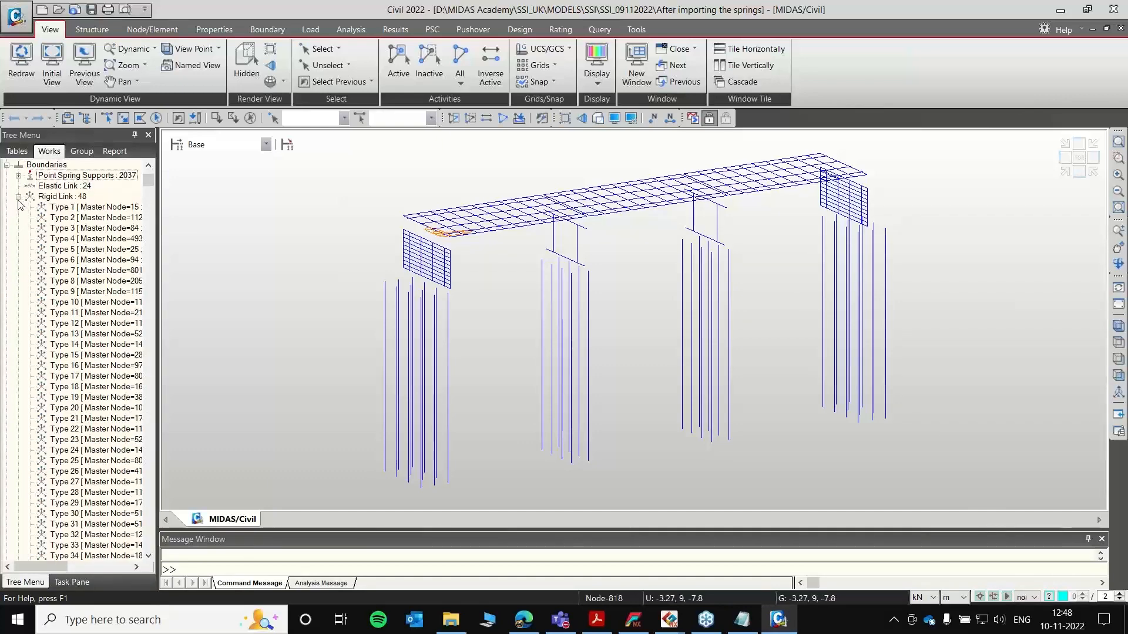
{"action": "left_click", "coordinate": [18, 197]}
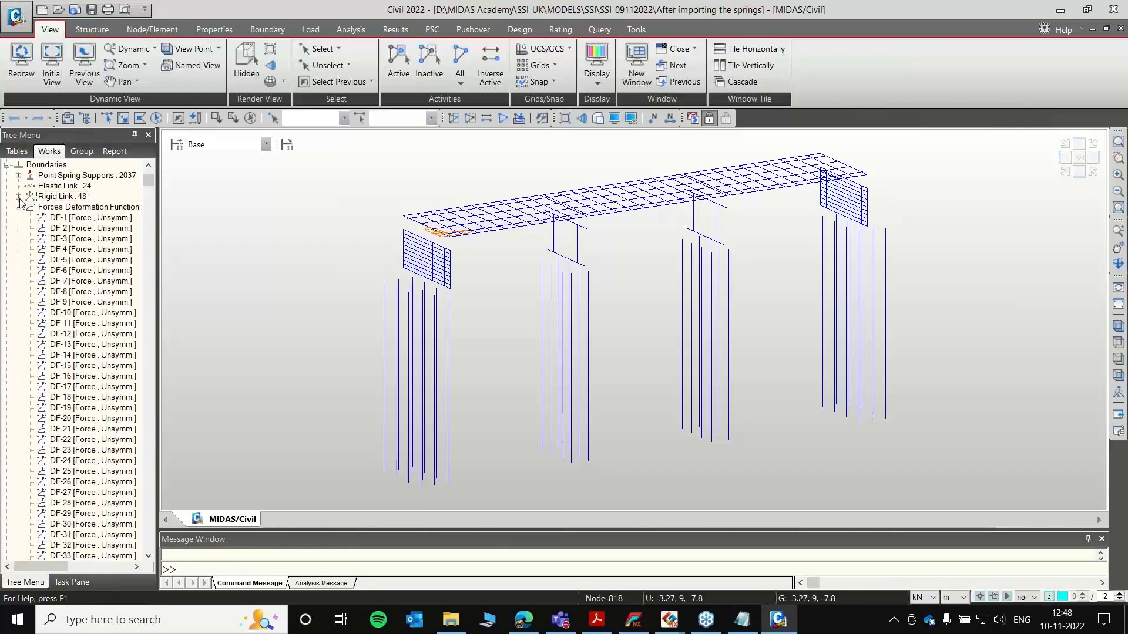
- Open the DF-1 forces-deformation function, examine its nonlinear spring curve, and close it without changes
{"action": "left_click", "coordinate": [60, 219]}
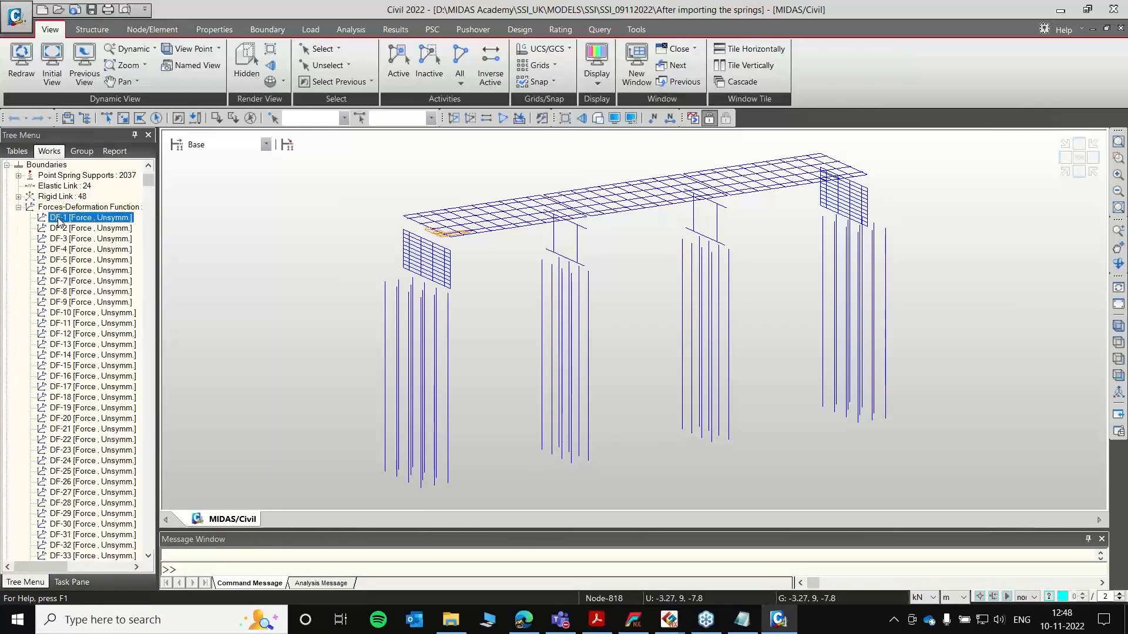
{"action": "double_click", "coordinate": [59, 220]}
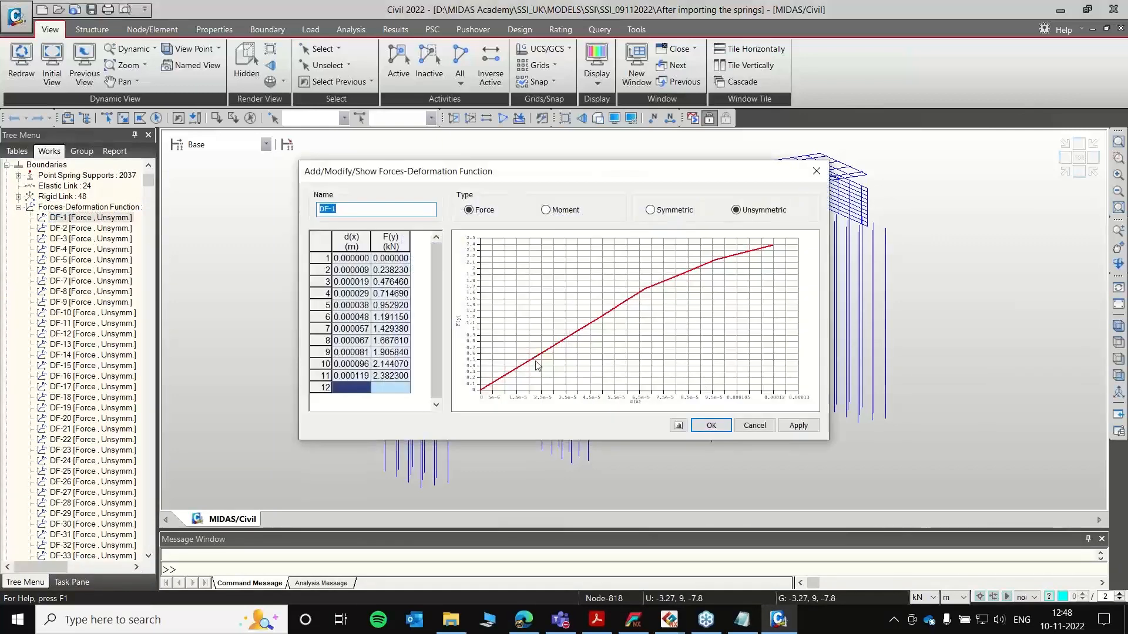
{"action": "left_click_drag", "start_coordinate": [708, 169], "coordinate": [648, 166]}
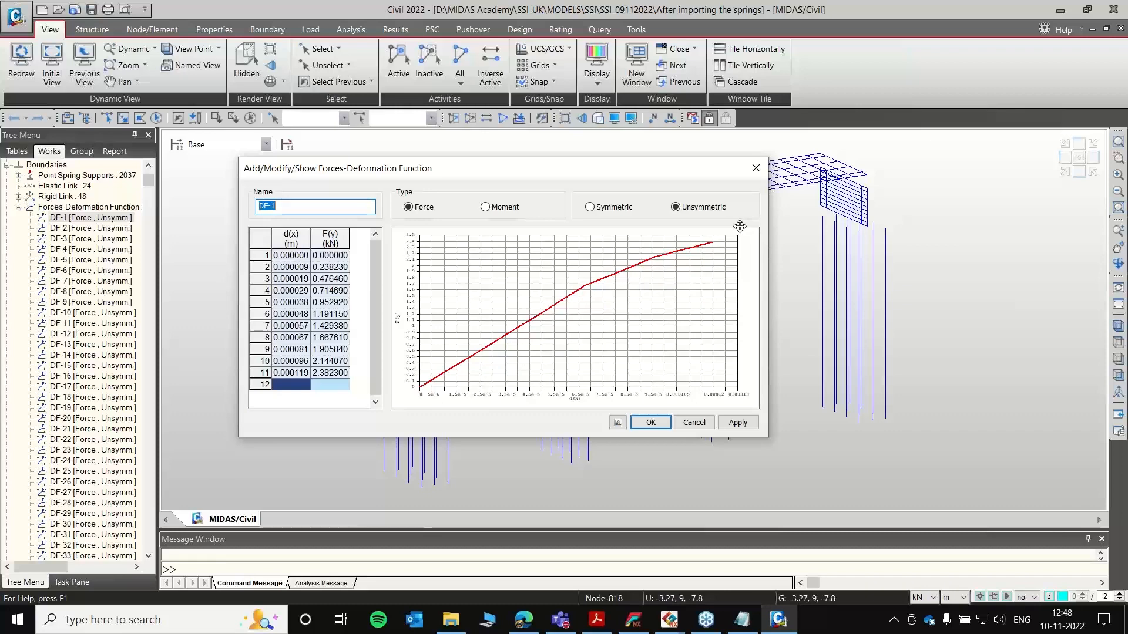
{"action": "left_click", "coordinate": [756, 169]}
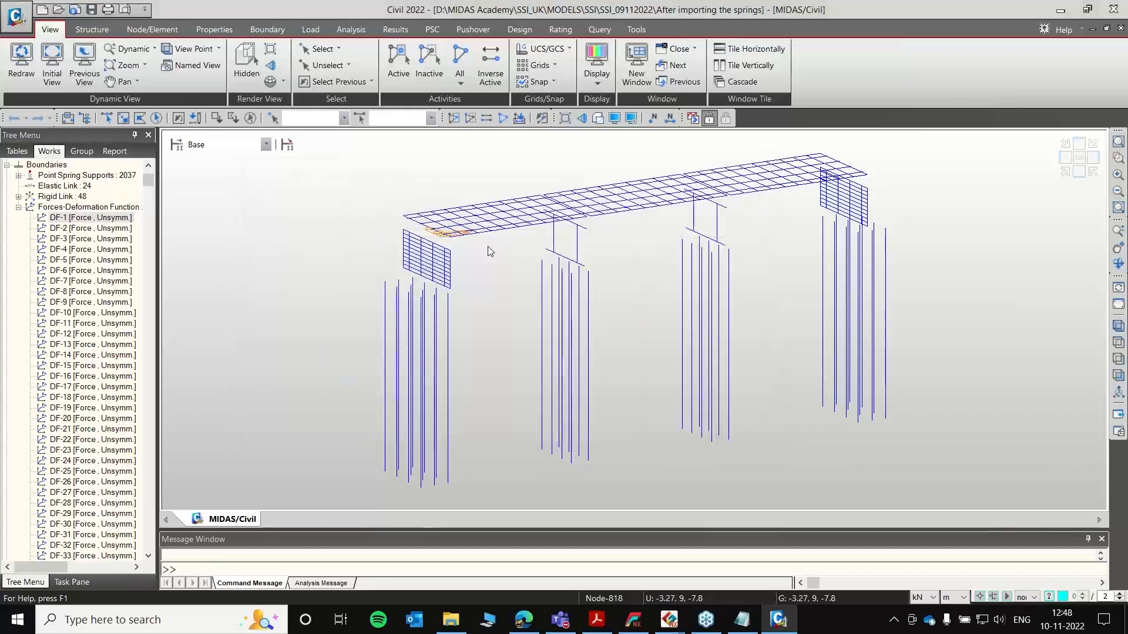
- Switch to the Tutorial Building with pile raft model in GTS NX and browse its time history result increments
{"action": "left_click", "coordinate": [1061, 12]}
{"action": "middle_click_drag", "start_coordinate": [645, 338], "coordinate": [613, 240]}
{"action": "left_click", "coordinate": [674, 628]}
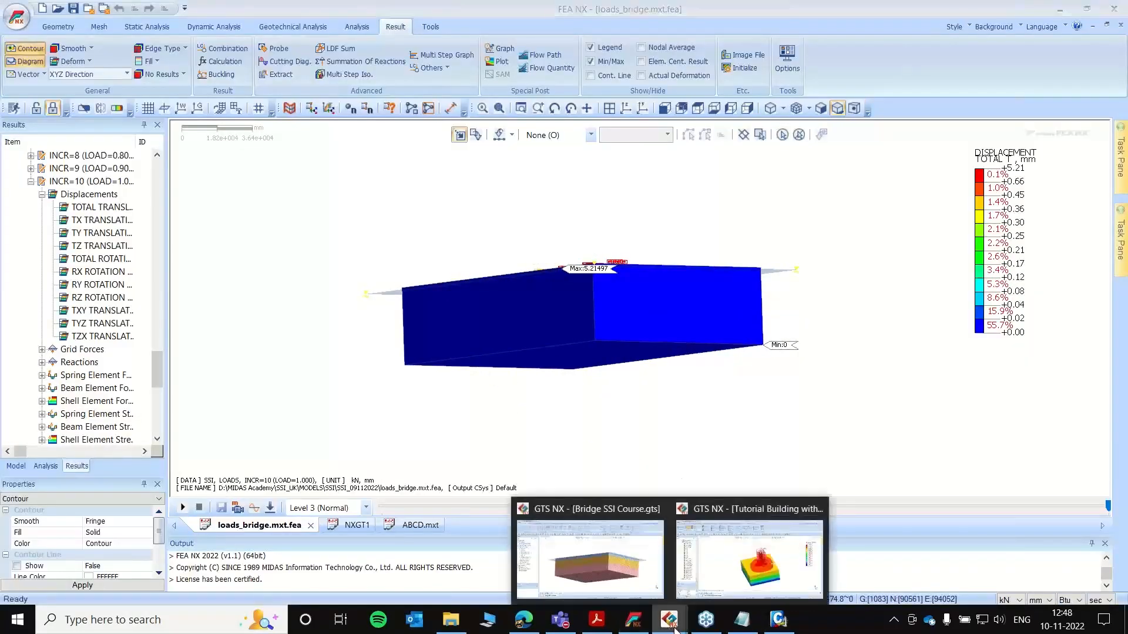
{"action": "left_click", "coordinate": [749, 558]}
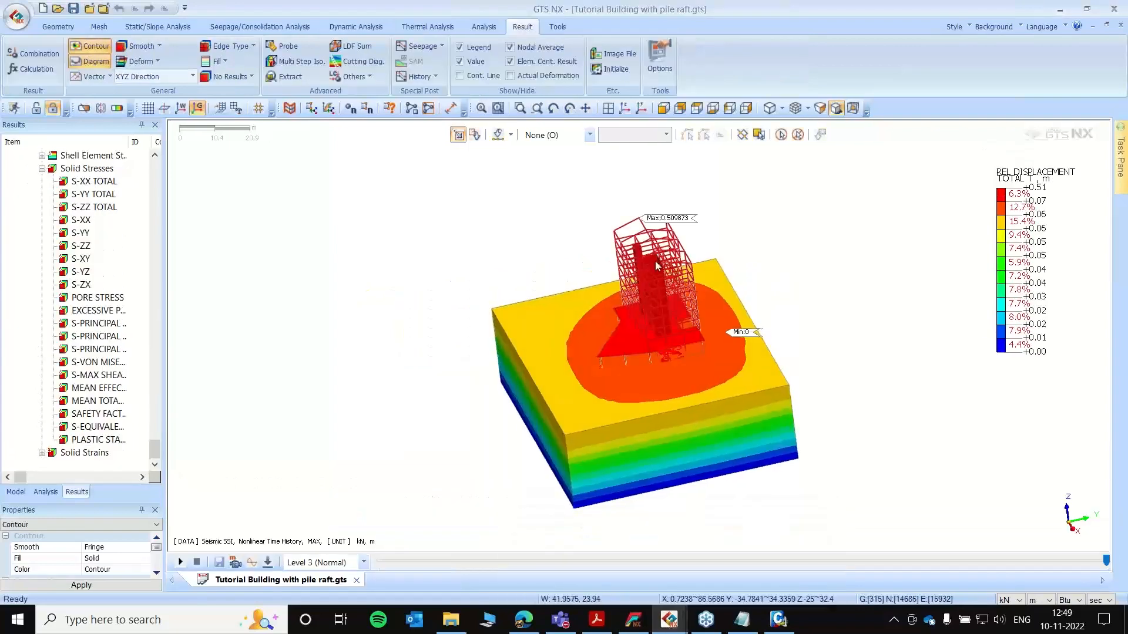
{"action": "middle_click_drag", "start_coordinate": [649, 318], "coordinate": [677, 365]}
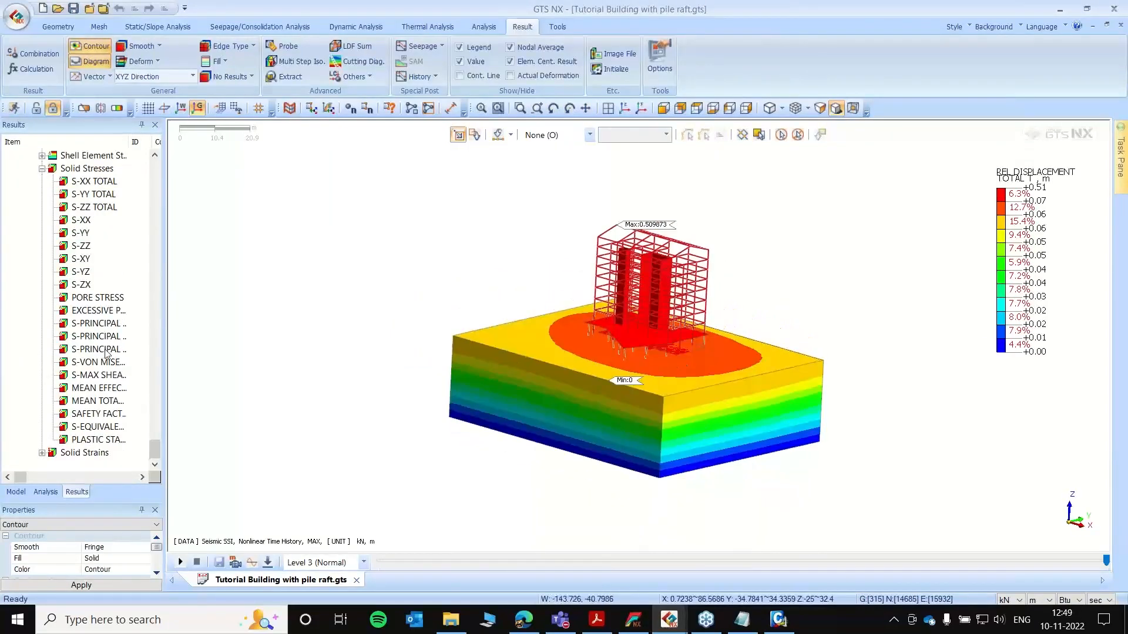
{"action": "scroll", "coordinate": [107, 352], "scroll_direction": "up", "scroll_amount": 15}
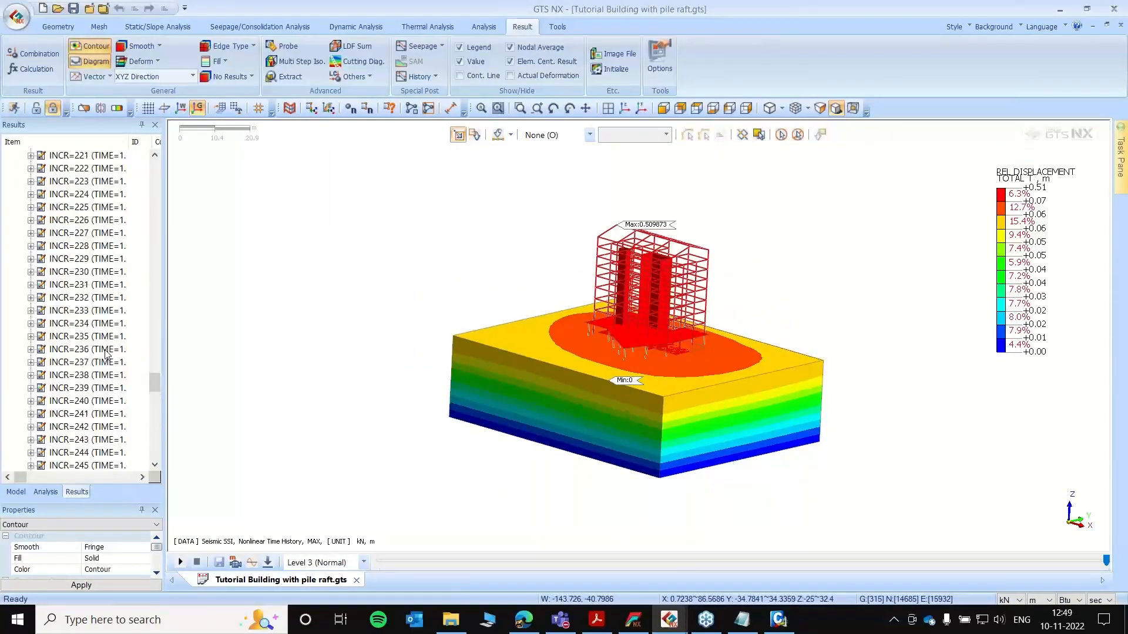
{"action": "scroll", "coordinate": [116, 360], "scroll_direction": "down", "scroll_amount": 15}
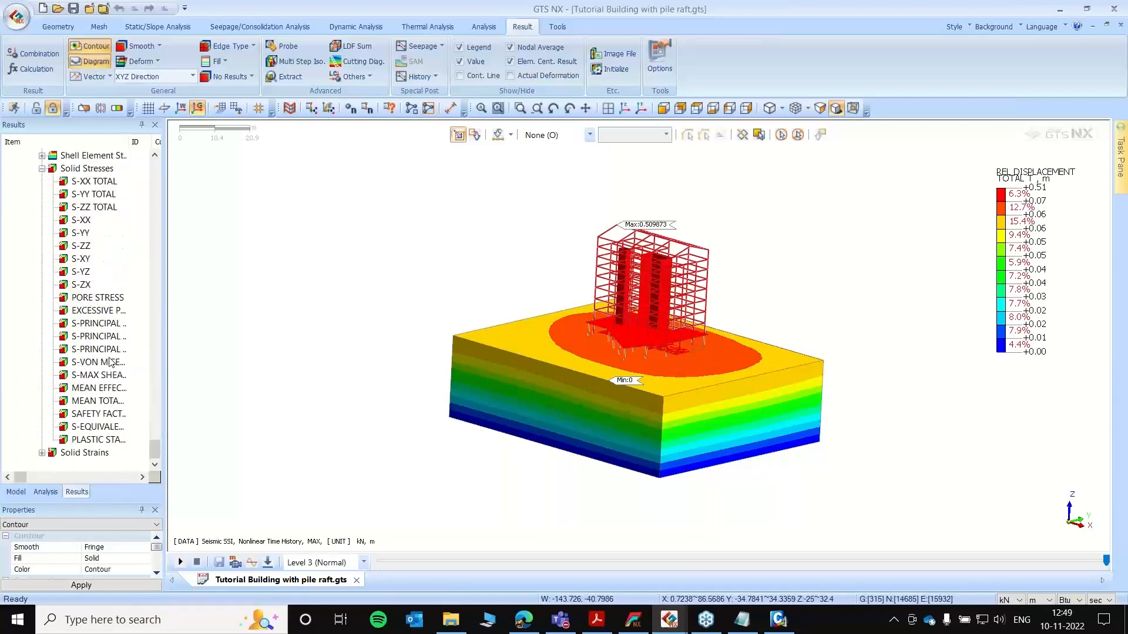
- Examine the MAX total relative displacement contour on the building, its raft and the surrounding soil block
{"action": "middle_click_drag", "start_coordinate": [673, 276], "coordinate": [686, 397]}
{"action": "scroll", "coordinate": [594, 278], "scroll_direction": "up", "scroll_amount": 5}
{"action": "mouse_move", "coordinate": [594, 279]}
{"action": "middle_mouse_down"}
{"action": "mouse_move", "coordinate": [620, 288]}
{"action": "mouse_move", "coordinate": [604, 267]}
{"action": "mouse_move", "coordinate": [589, 282]}
{"action": "middle_mouse_up"}
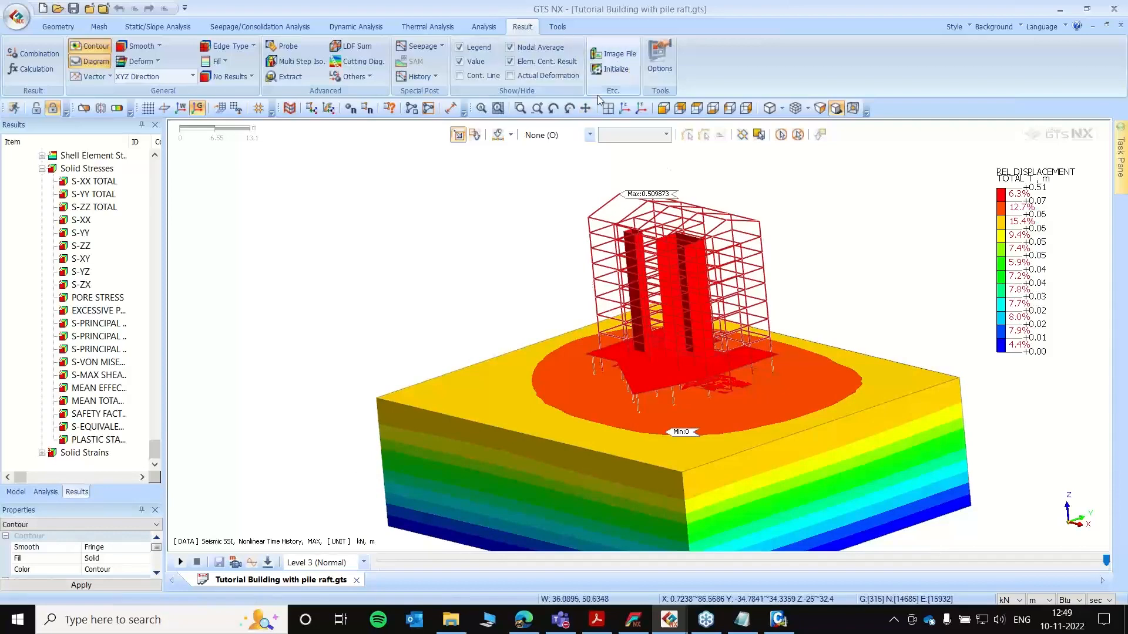
{"action": "scroll", "coordinate": [589, 282], "scroll_direction": "down", "scroll_amount": 2}
{"action": "scroll", "coordinate": [641, 366], "scroll_direction": "down", "scroll_amount": 1}
{"action": "mouse_move", "coordinate": [665, 320]}
{"action": "middle_mouse_down"}
{"action": "mouse_move", "coordinate": [663, 276]}
{"action": "mouse_move", "coordinate": [660, 307]}
{"action": "middle_mouse_up"}
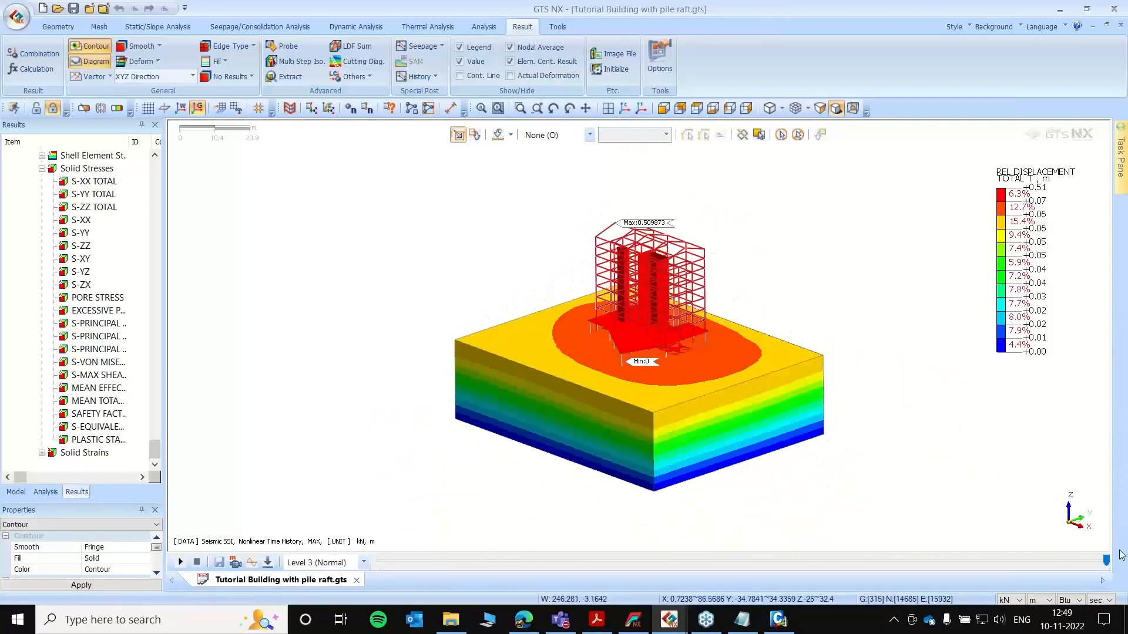
- Sweep through the nonlinear time history steps of the Seismic SSI results and display the ABSOLUTE MAX relative displacement
{"action": "left_click", "coordinate": [1103, 561]}
{"action": "left_click_drag", "start_coordinate": [1104, 561], "coordinate": [369, 559]}
{"action": "left_click_drag", "start_coordinate": [534, 562], "coordinate": [1107, 562]}
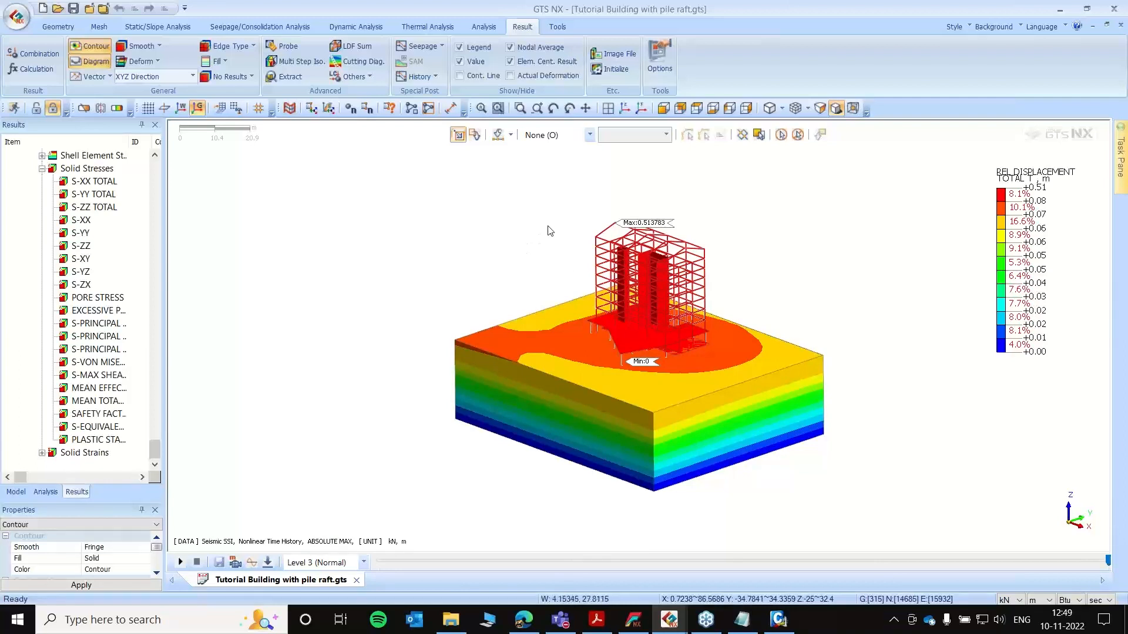
{"action": "scroll", "coordinate": [708, 309], "scroll_direction": "down", "scroll_amount": 2}
{"action": "middle_click_drag", "start_coordinate": [757, 276], "coordinate": [745, 278]}
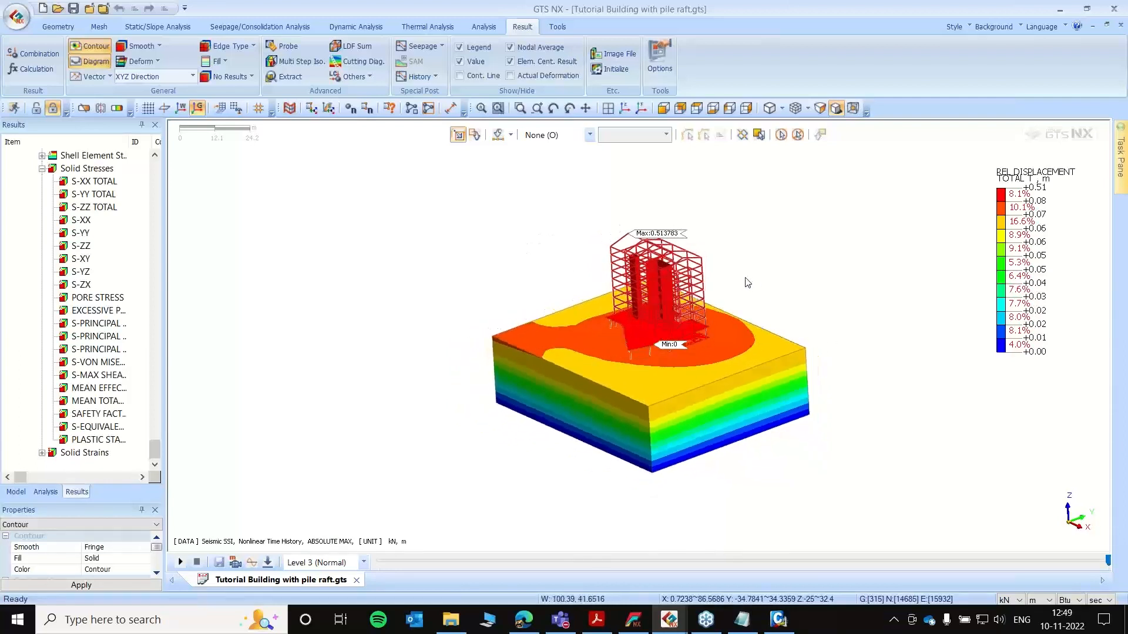